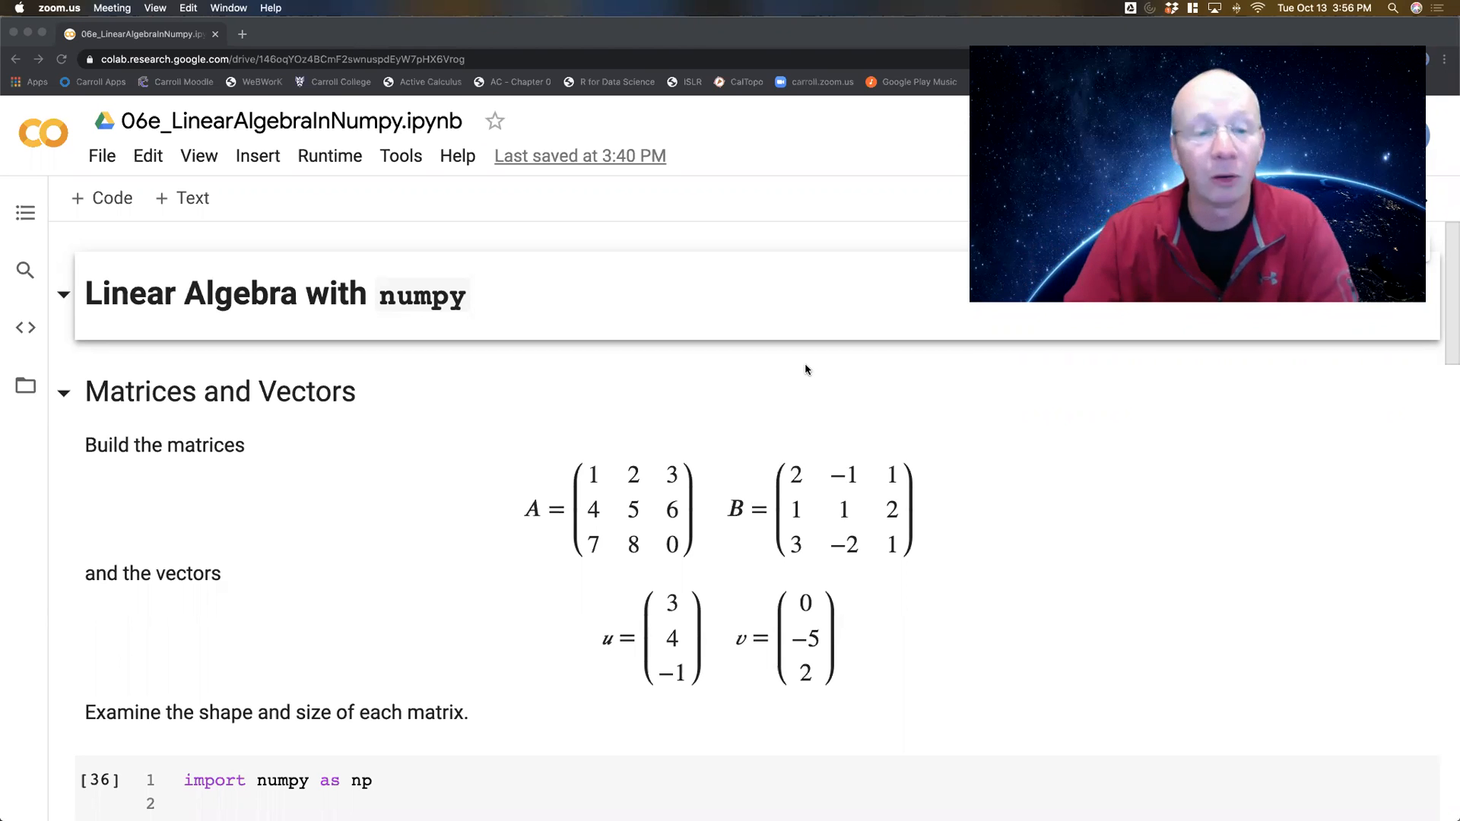
pyautogui.scroll(-1, 605, 425)
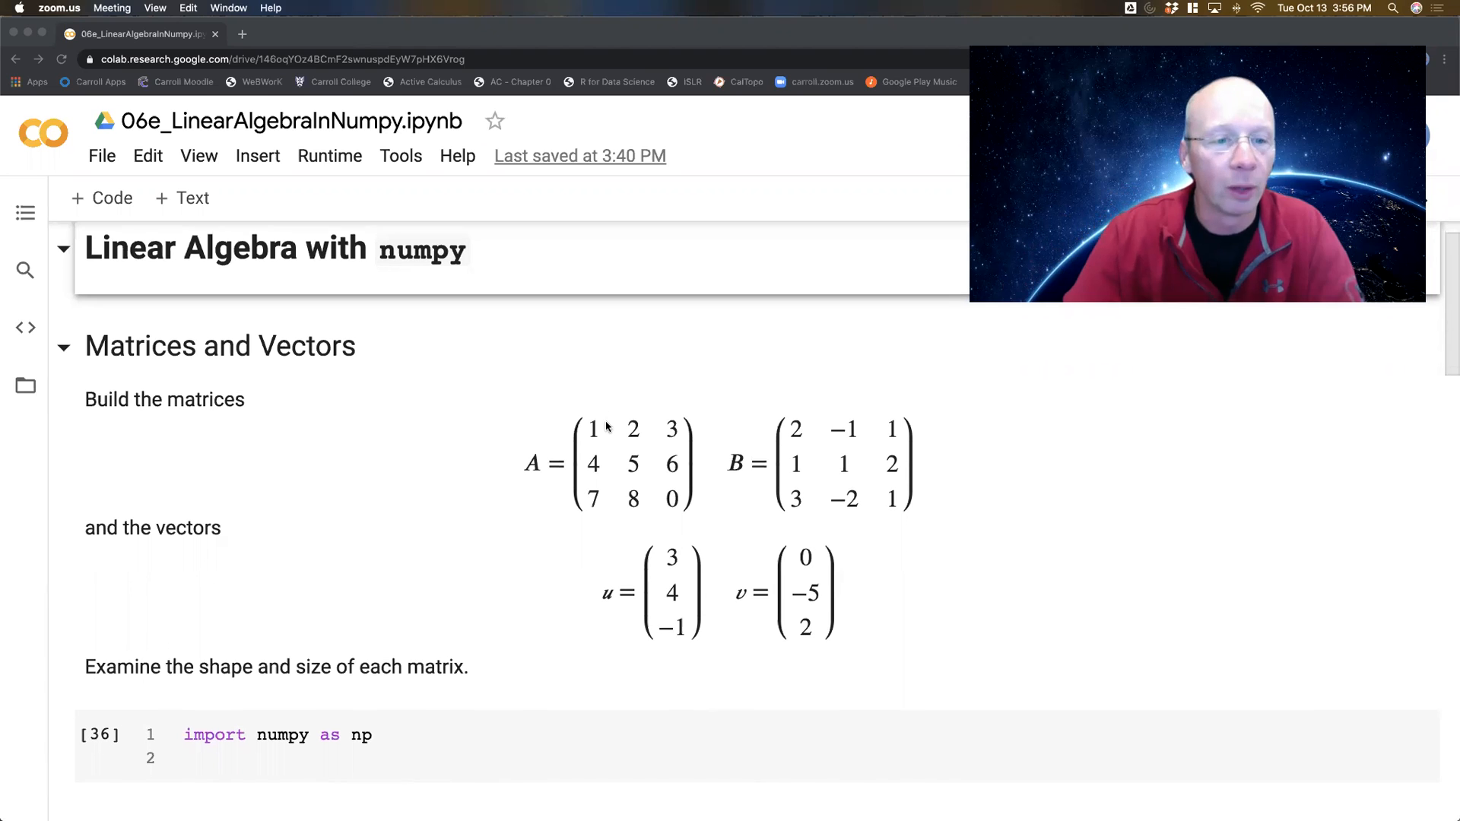
pyautogui.scroll(-2, 606, 425)
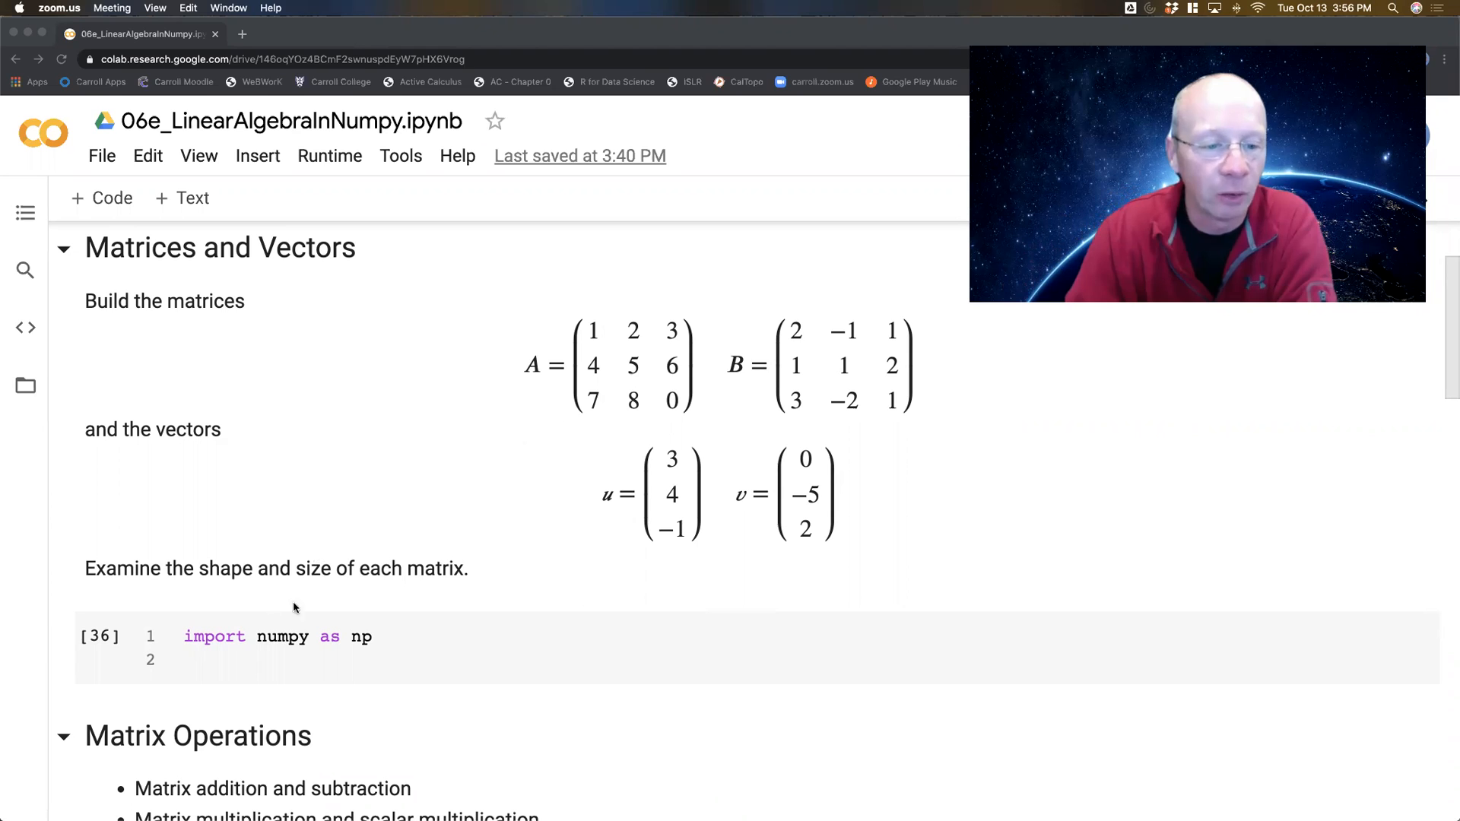
# - Write A = np.matrix([[1,2,3],[4,5,6],[7,8,0]]) below the numpy import and start a new line
pyautogui.click(342, 652)
pyautogui.click(295, 662)
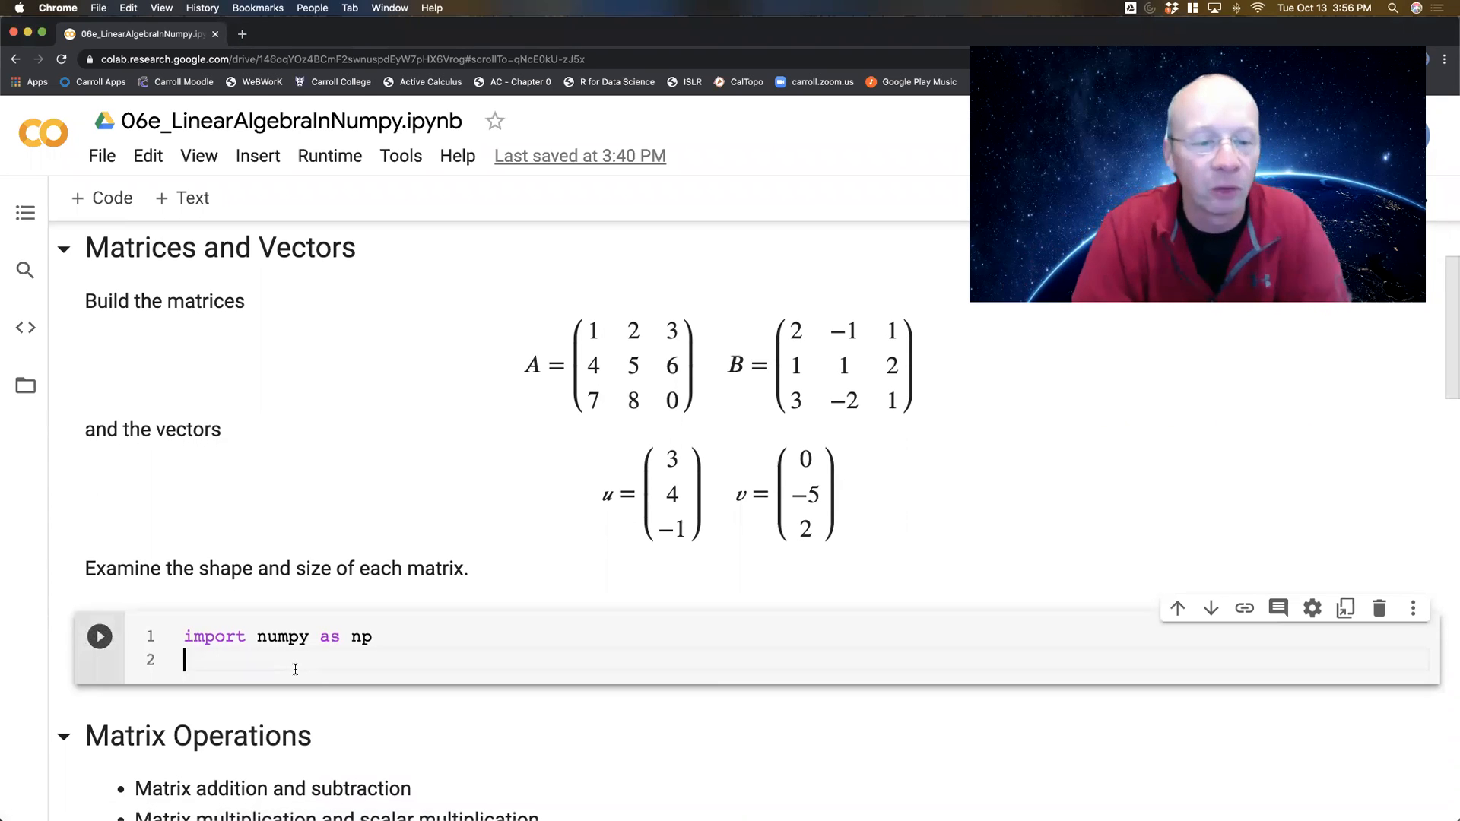
pyautogui.write('A = np')
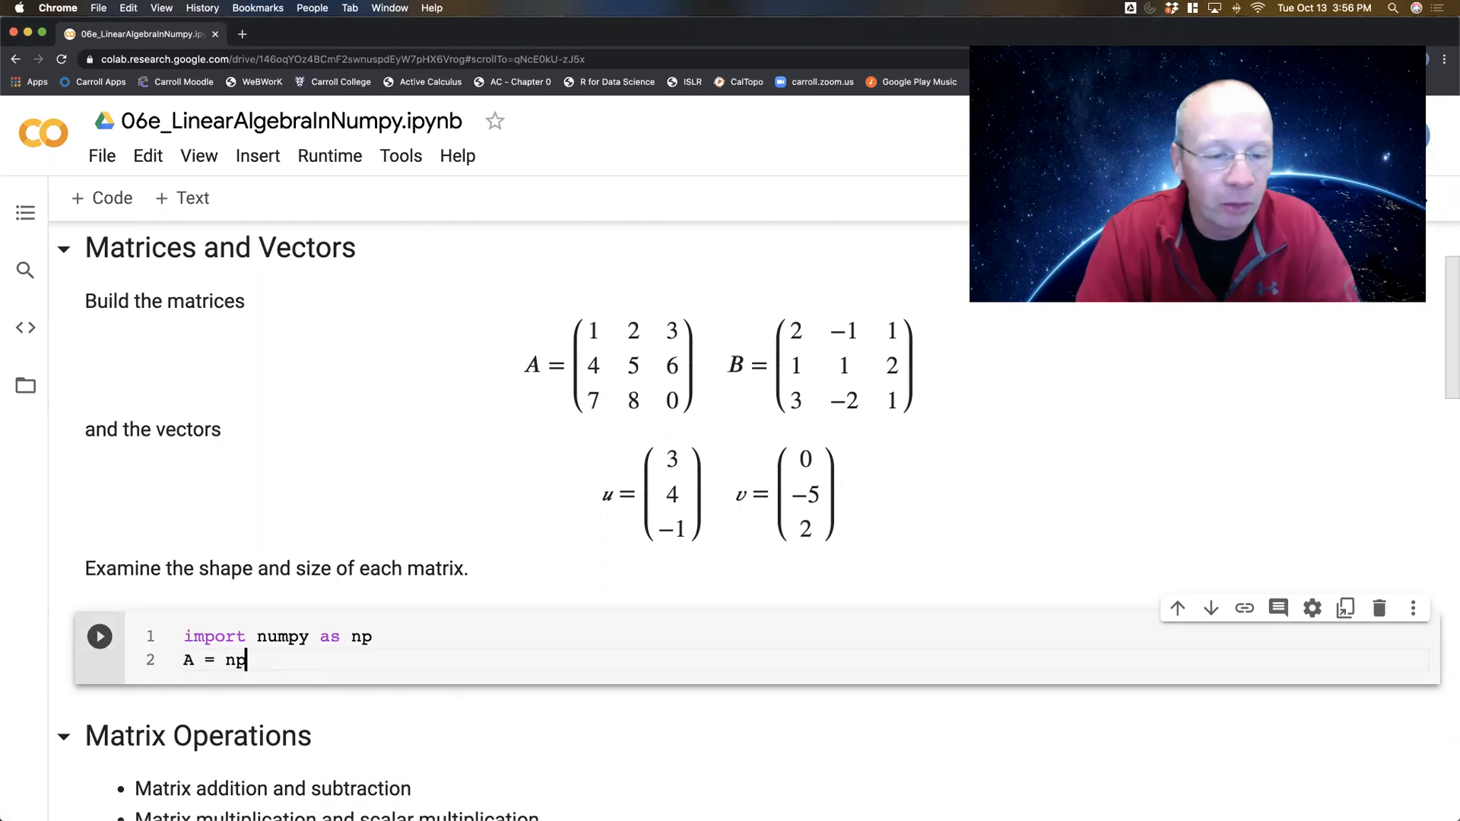
pyautogui.write('.matrix(')
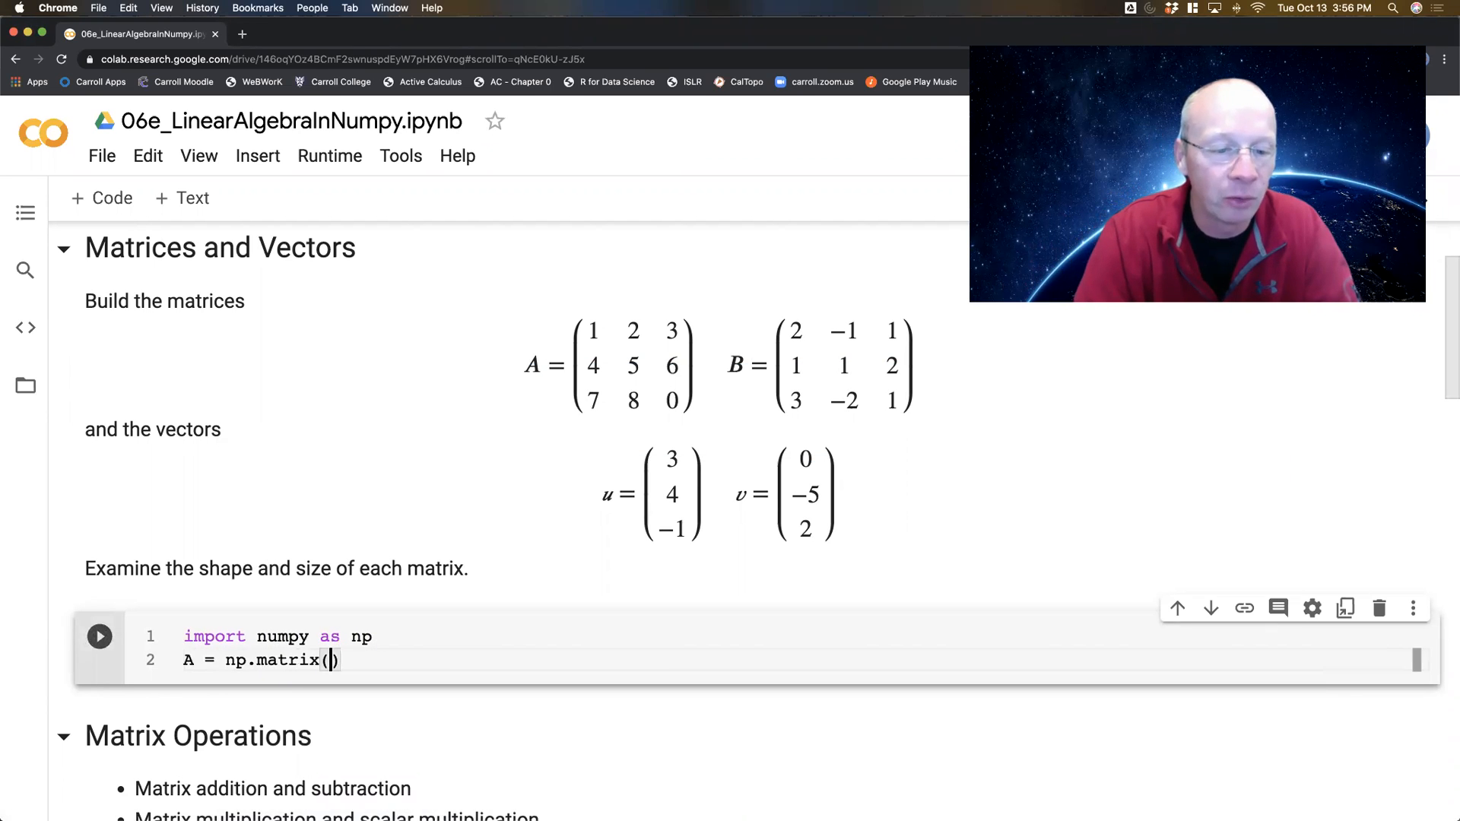
pyautogui.write("'")
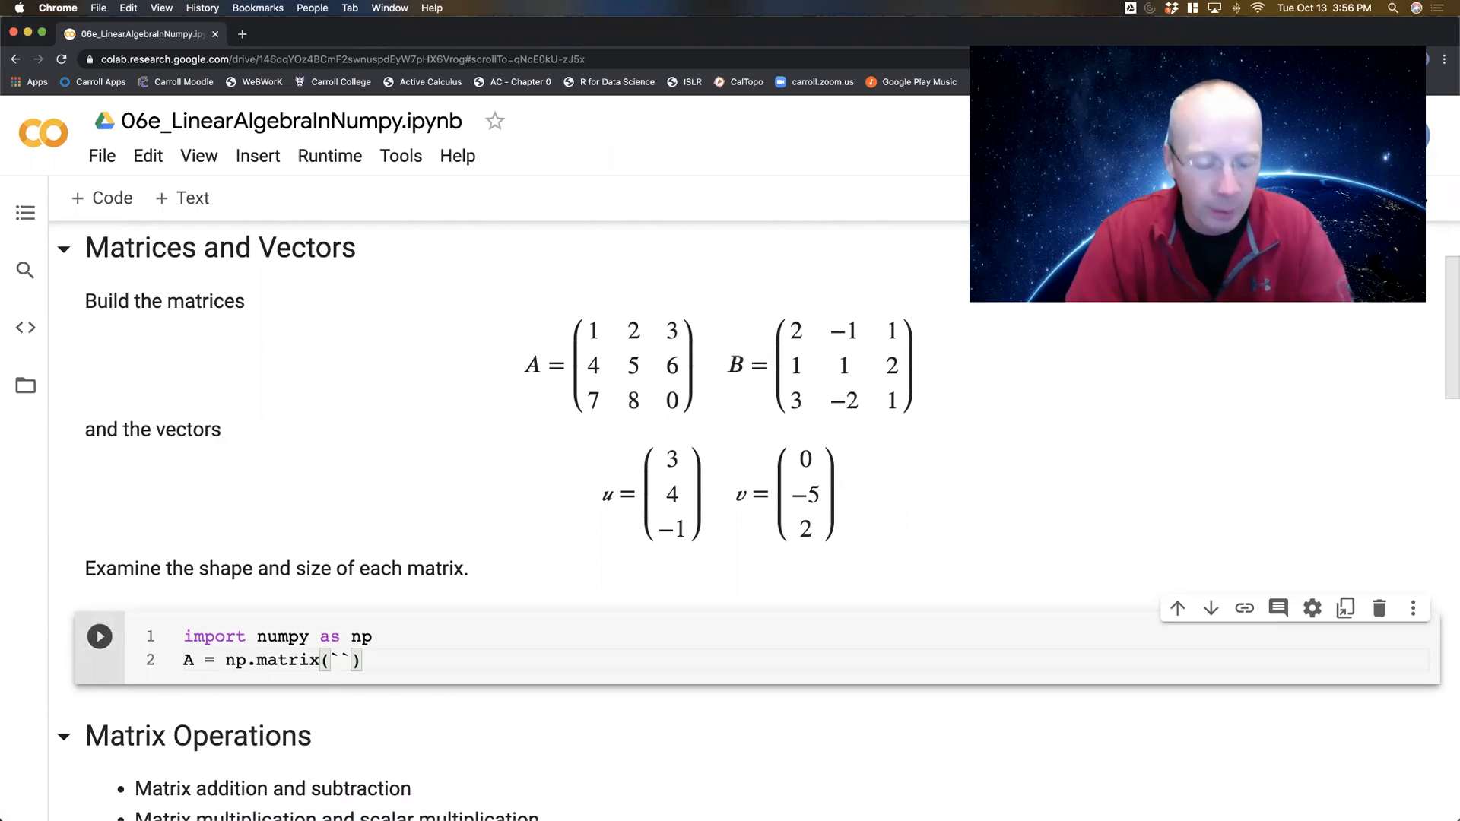
pyautogui.press('BackSpace')
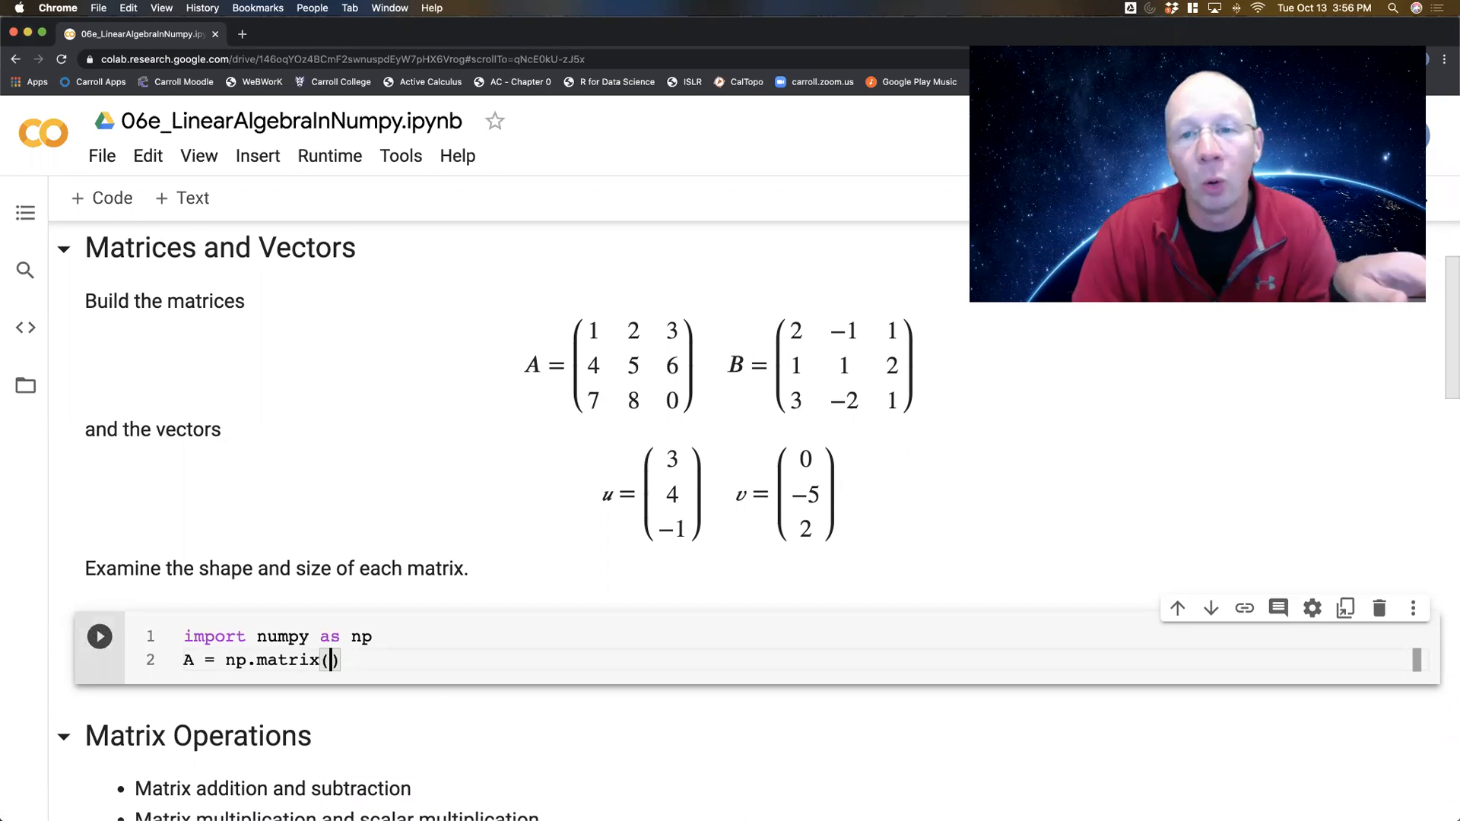
pyautogui.write('[')
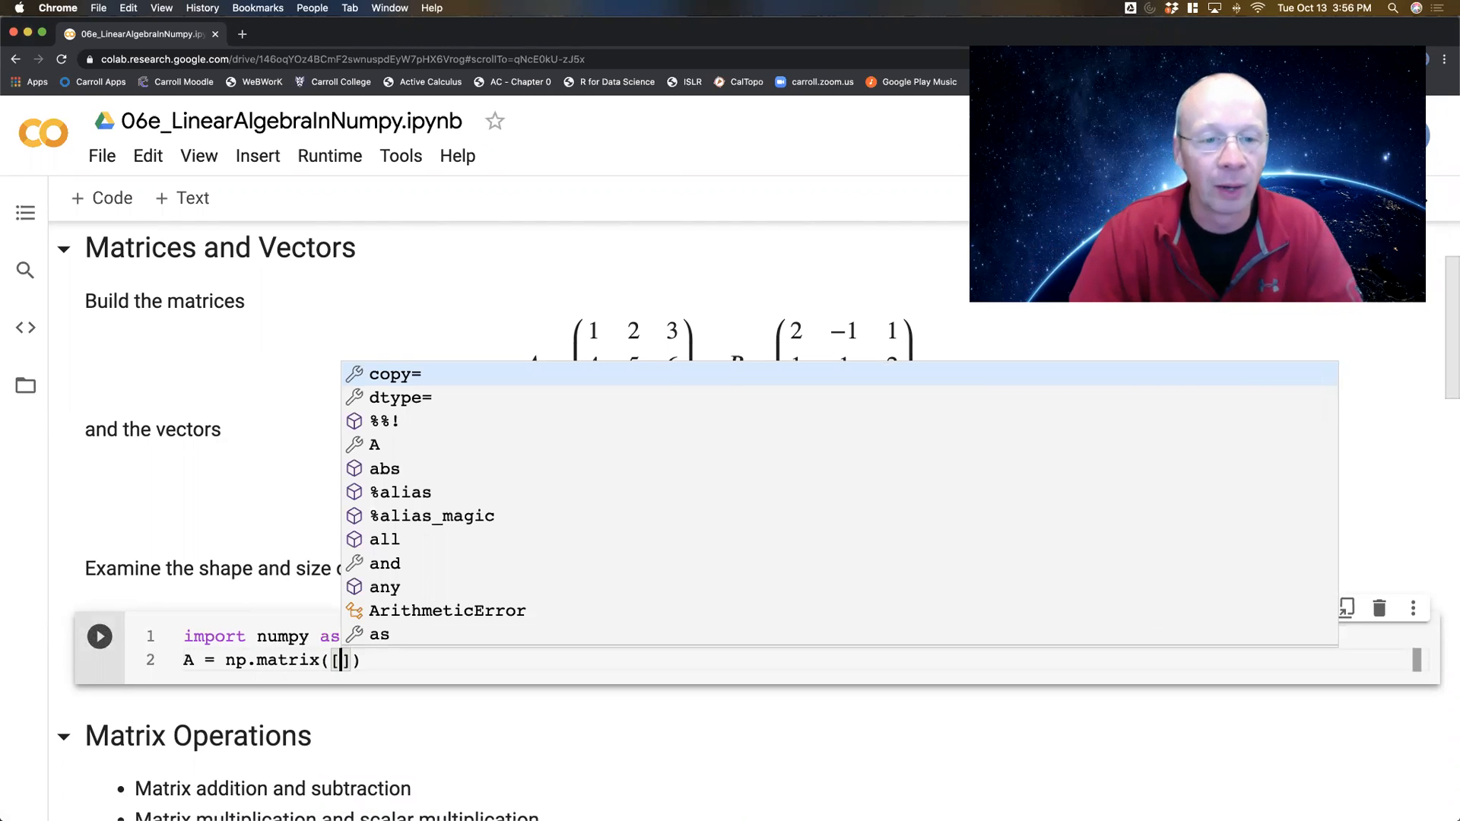
pyautogui.press('Escape')
pyautogui.write('[')
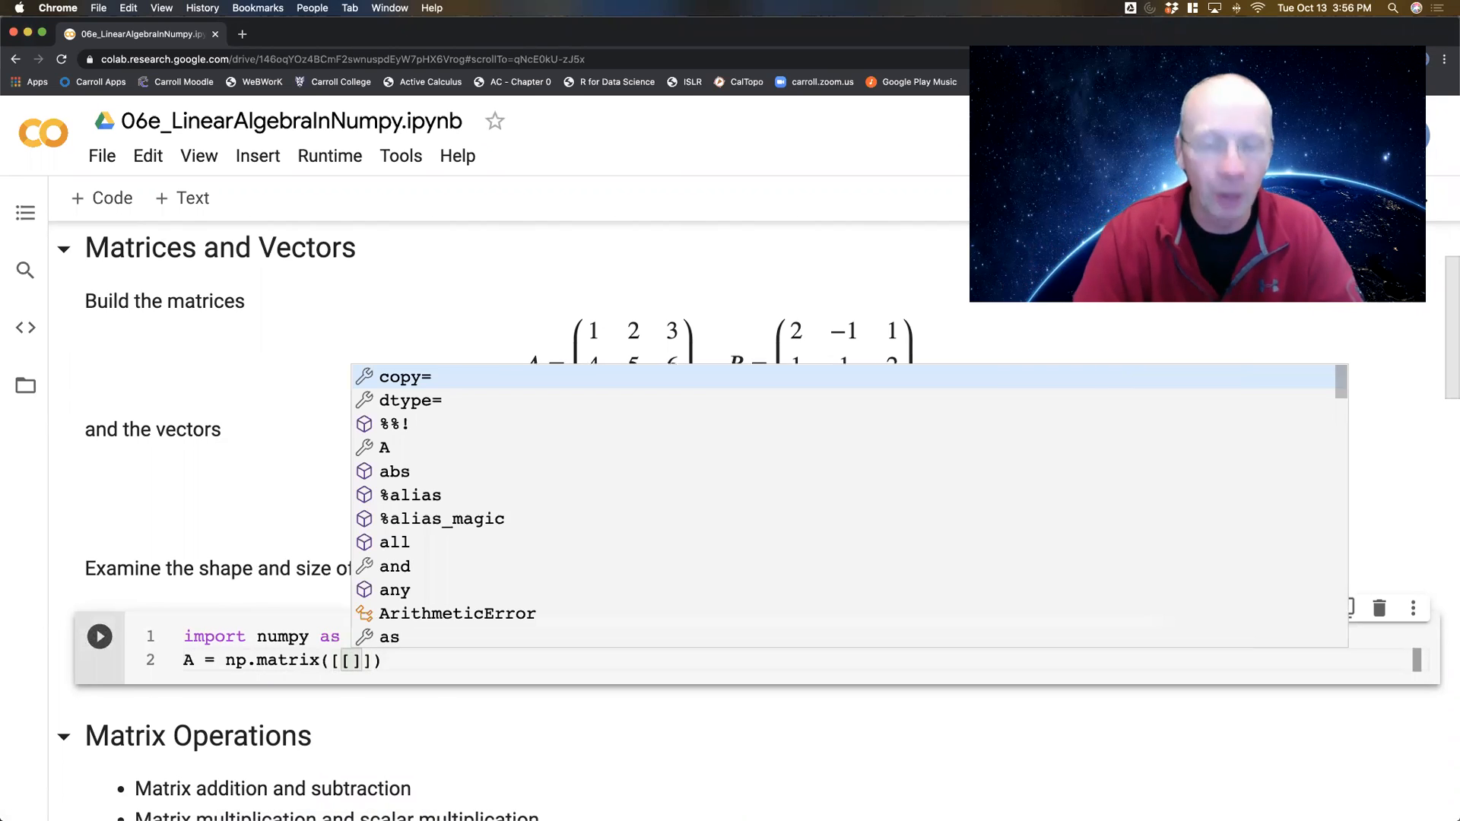
pyautogui.write('1,2,3')
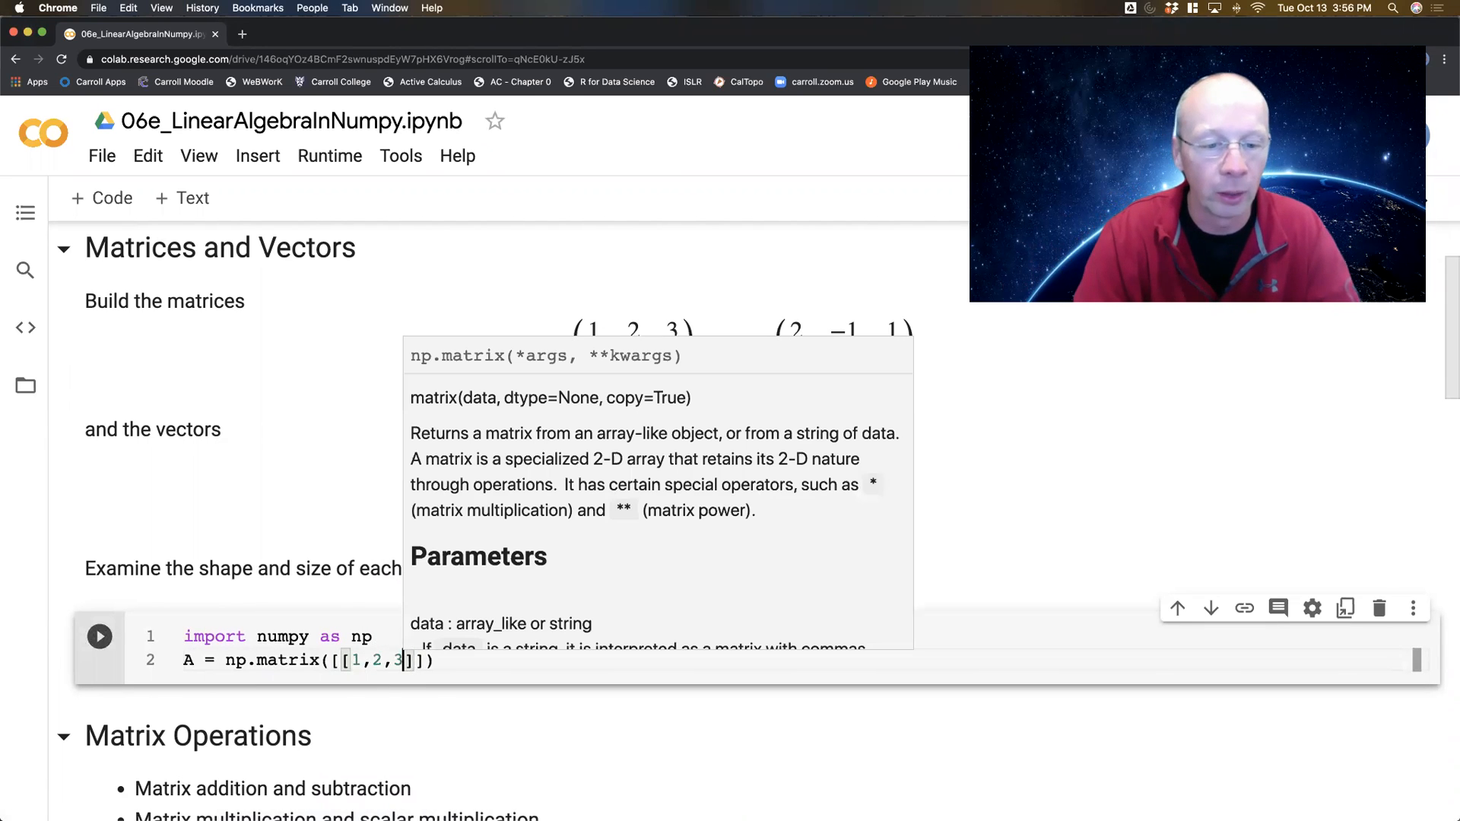
pyautogui.write('],')
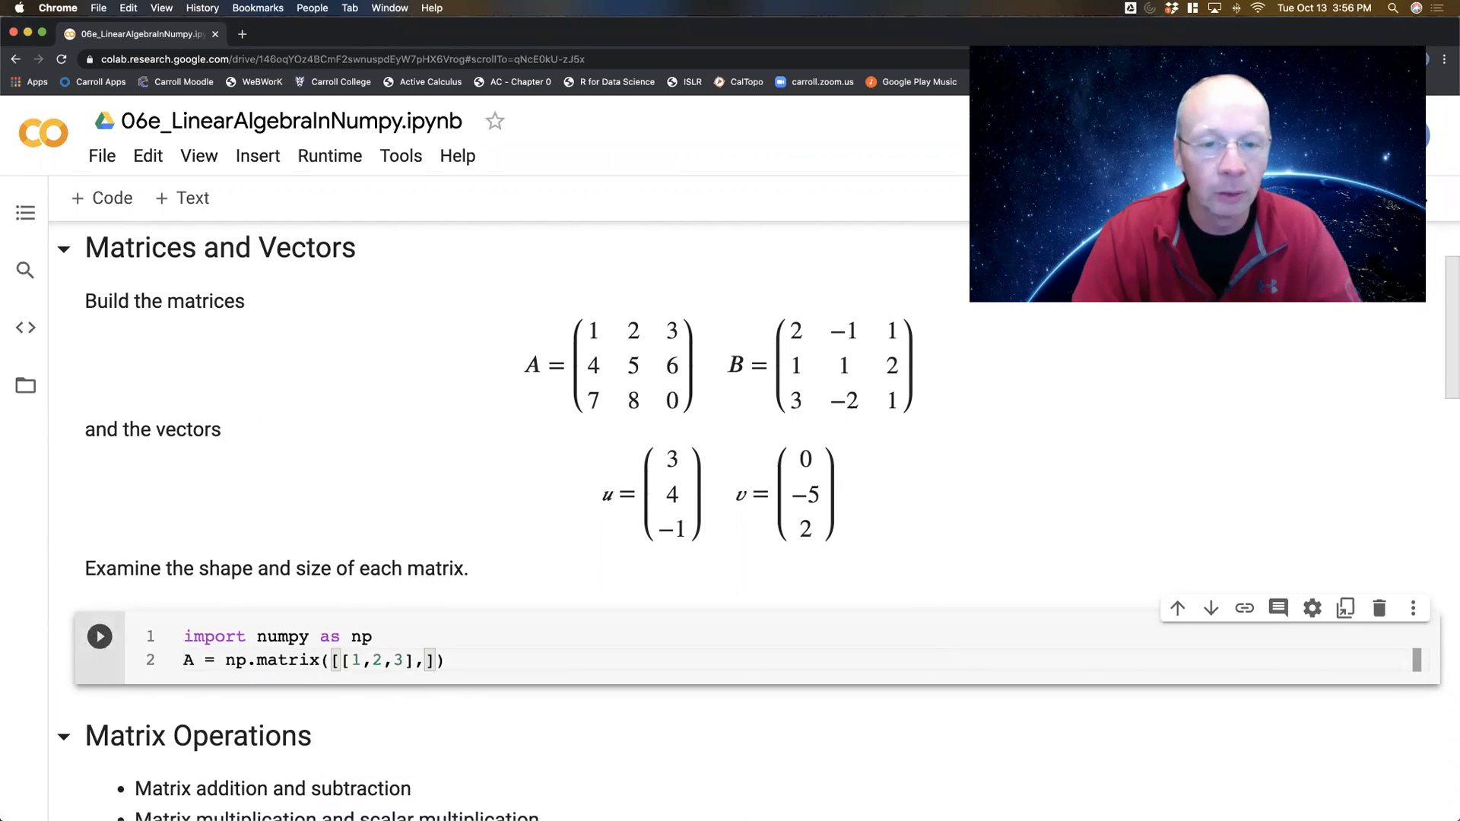
pyautogui.write('[')
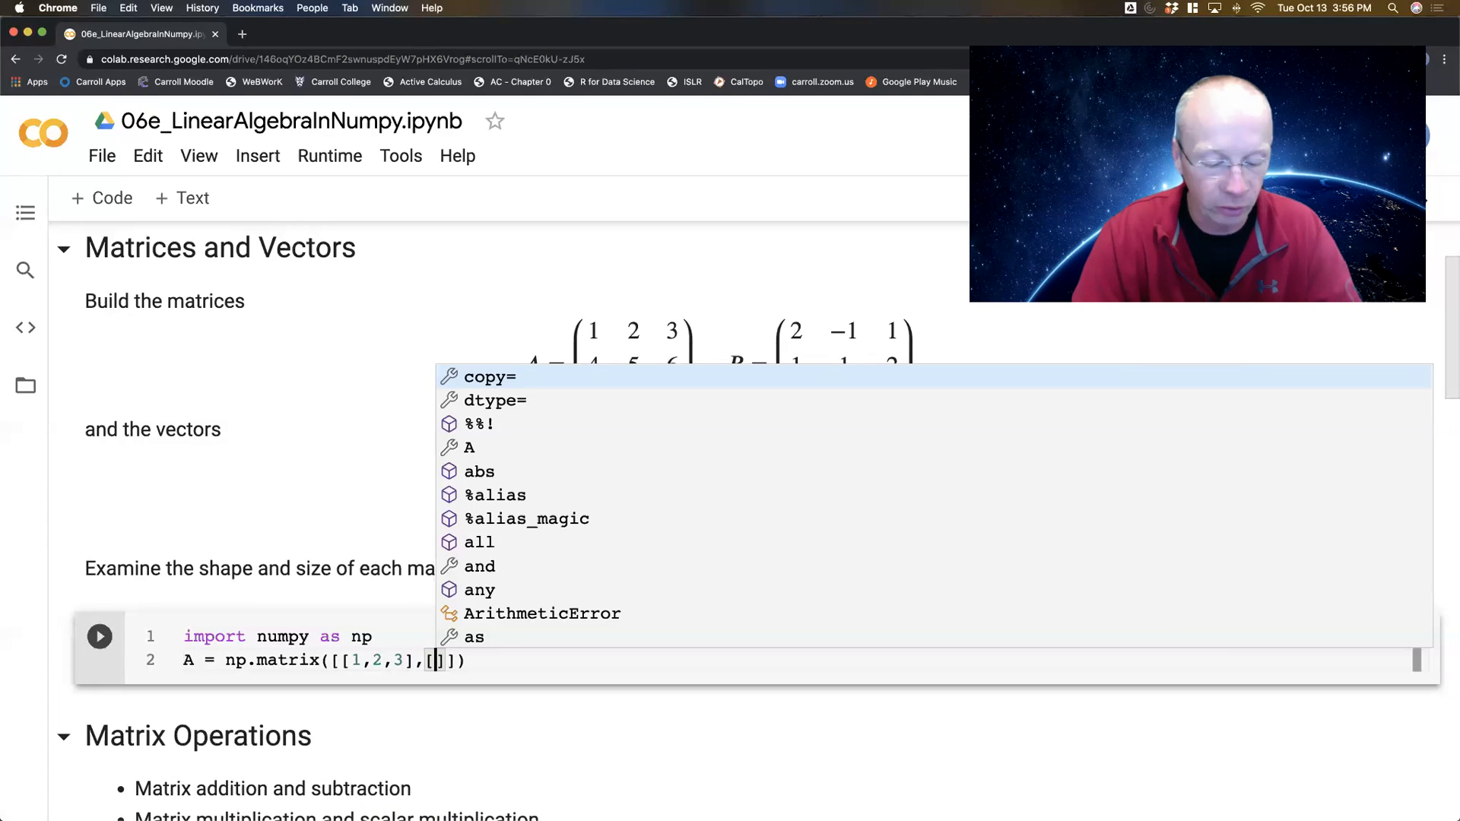
pyautogui.write('4,5,6')
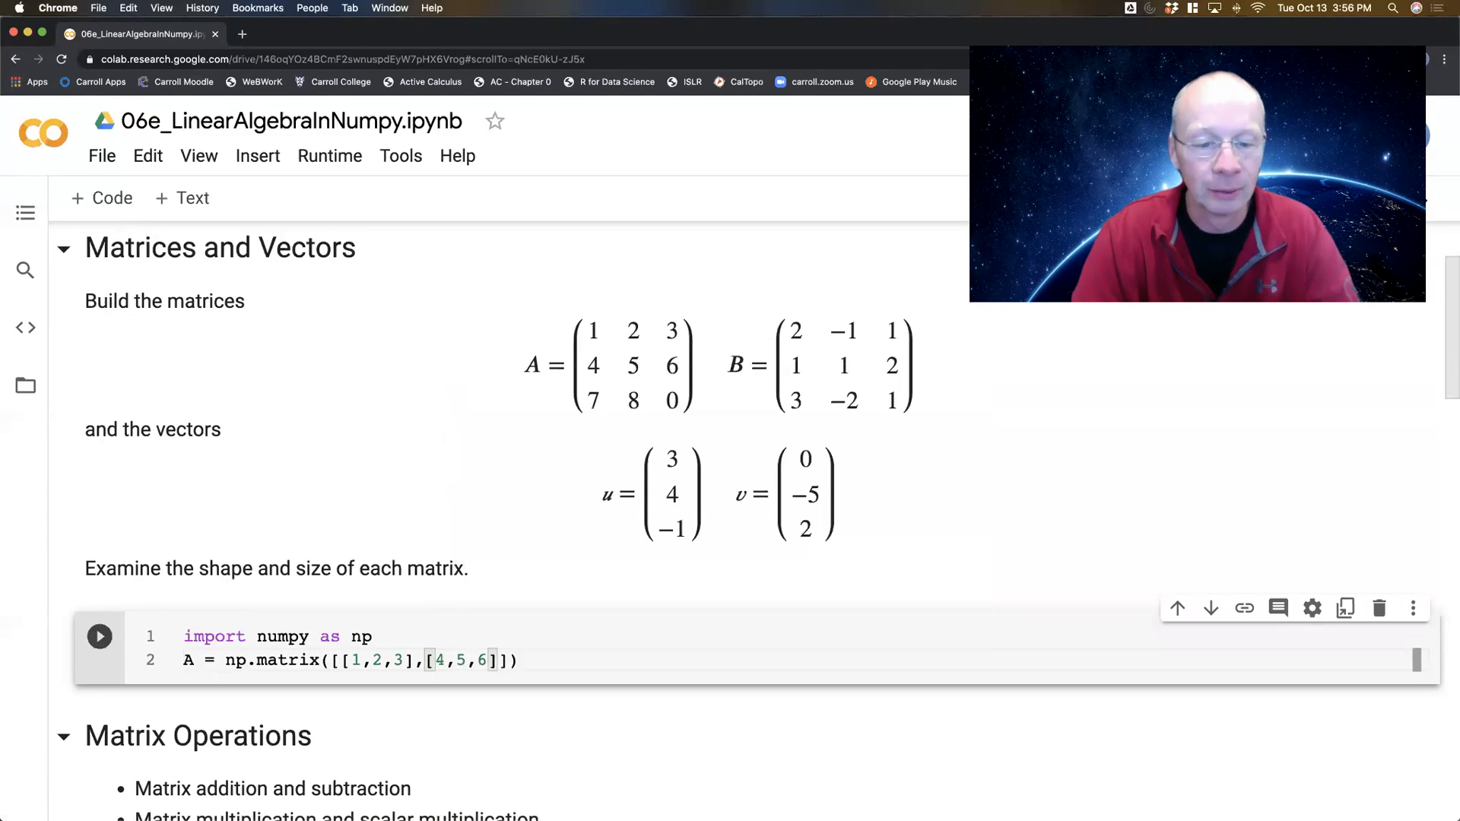
pyautogui.write('],[')
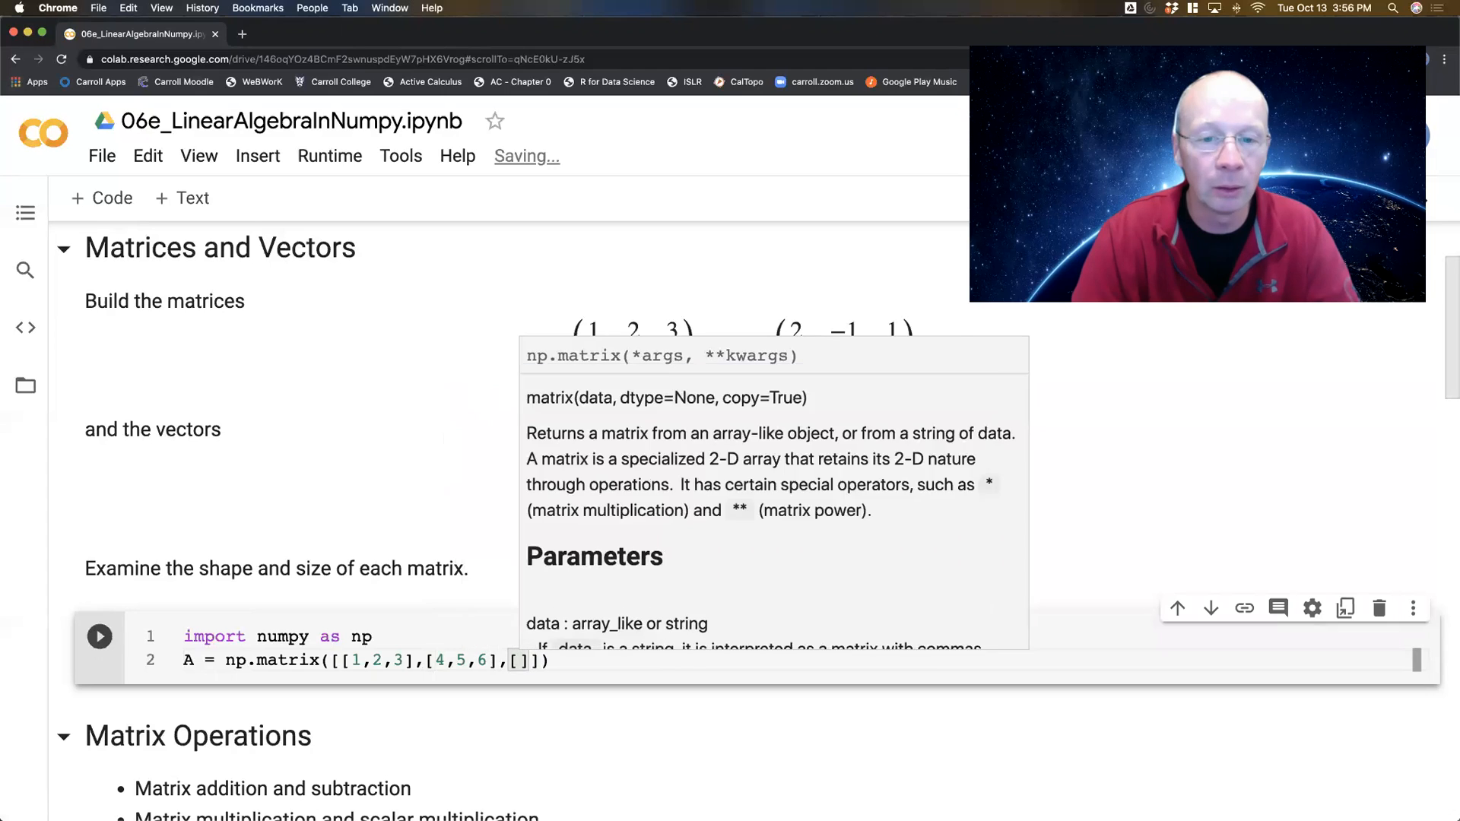
pyautogui.press('Escape')
pyautogui.write('7')
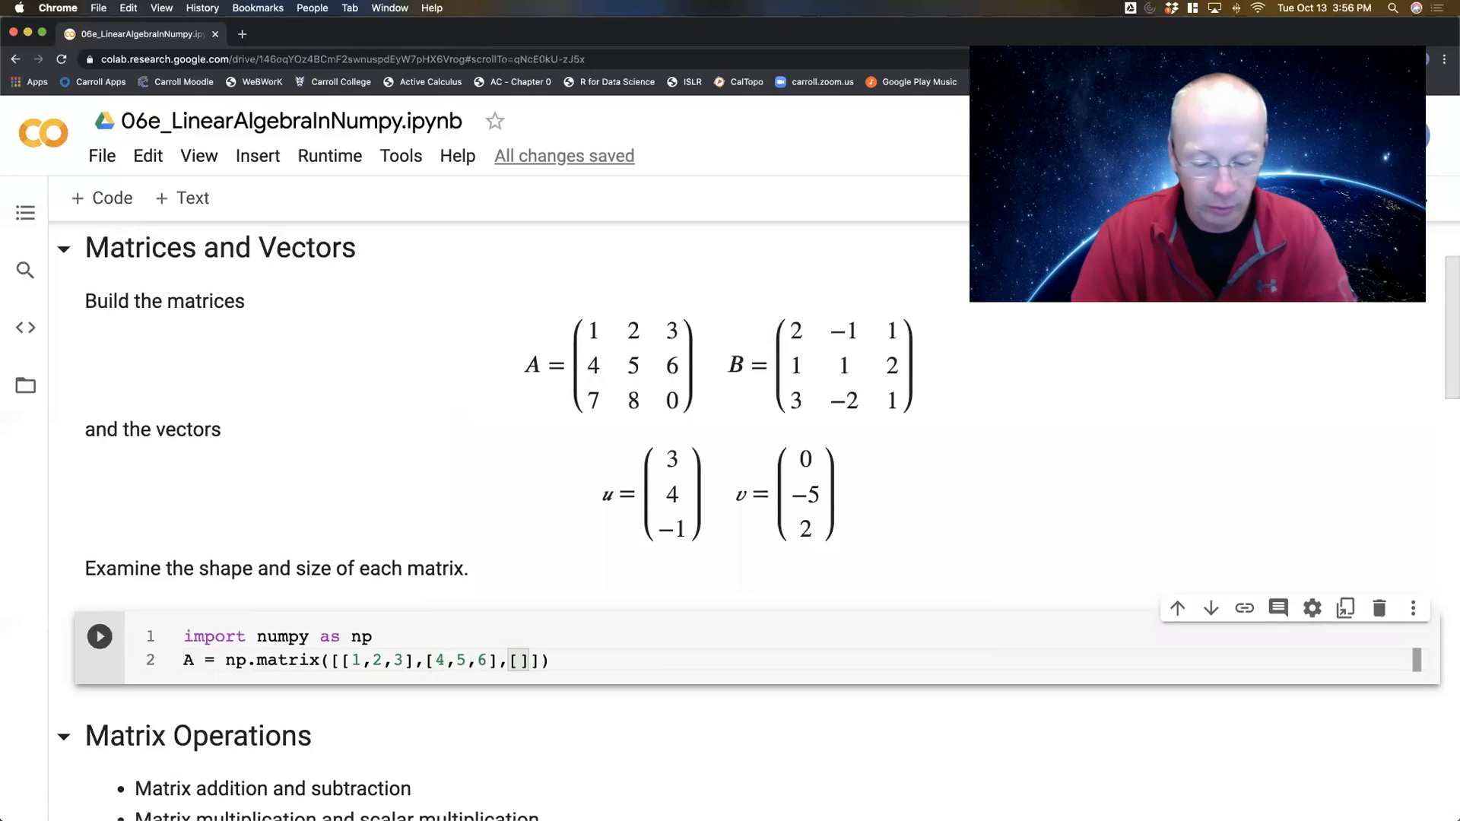
pyautogui.write(',8,0]]')
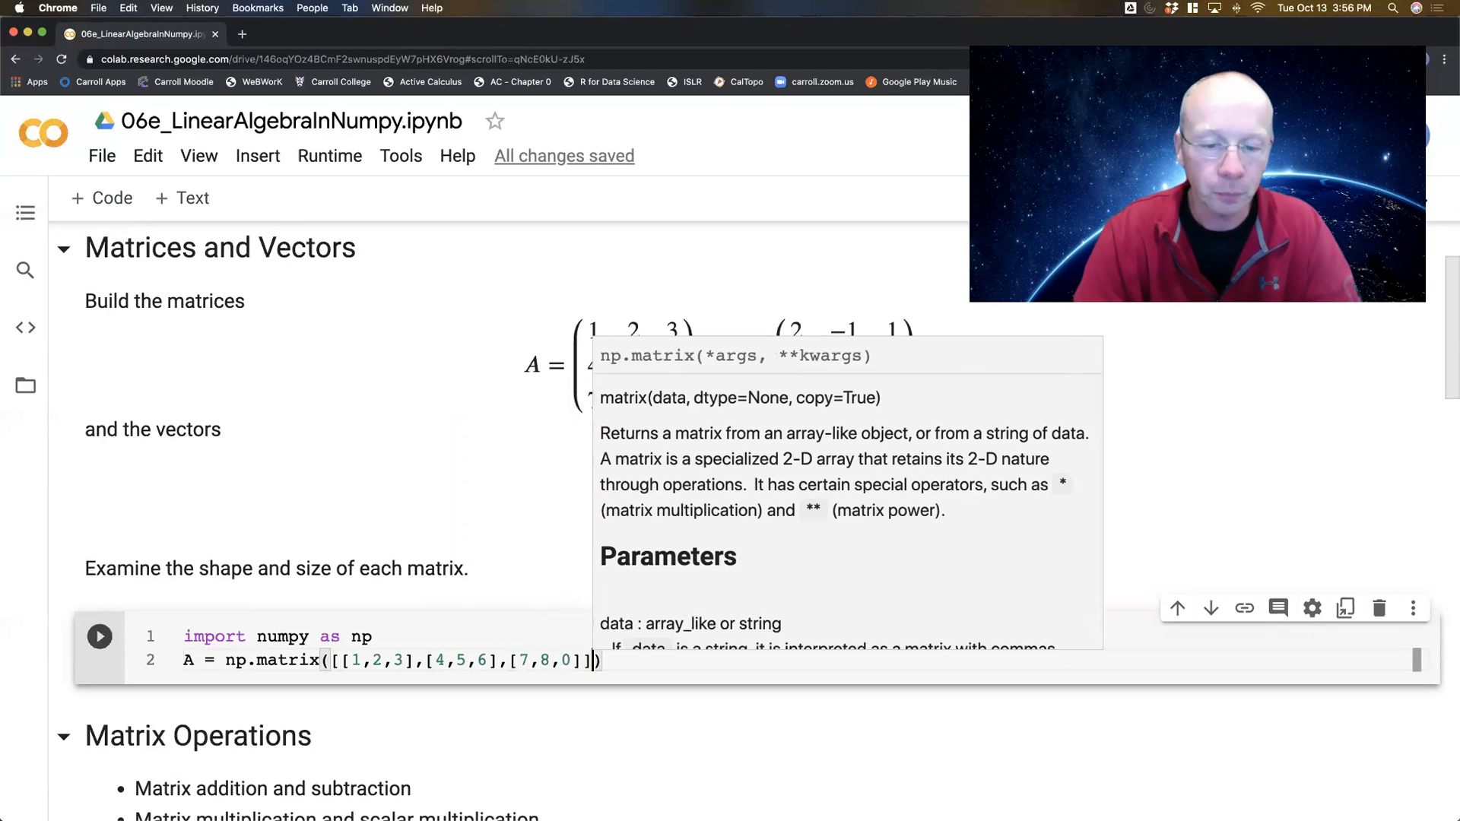
pyautogui.write(')')
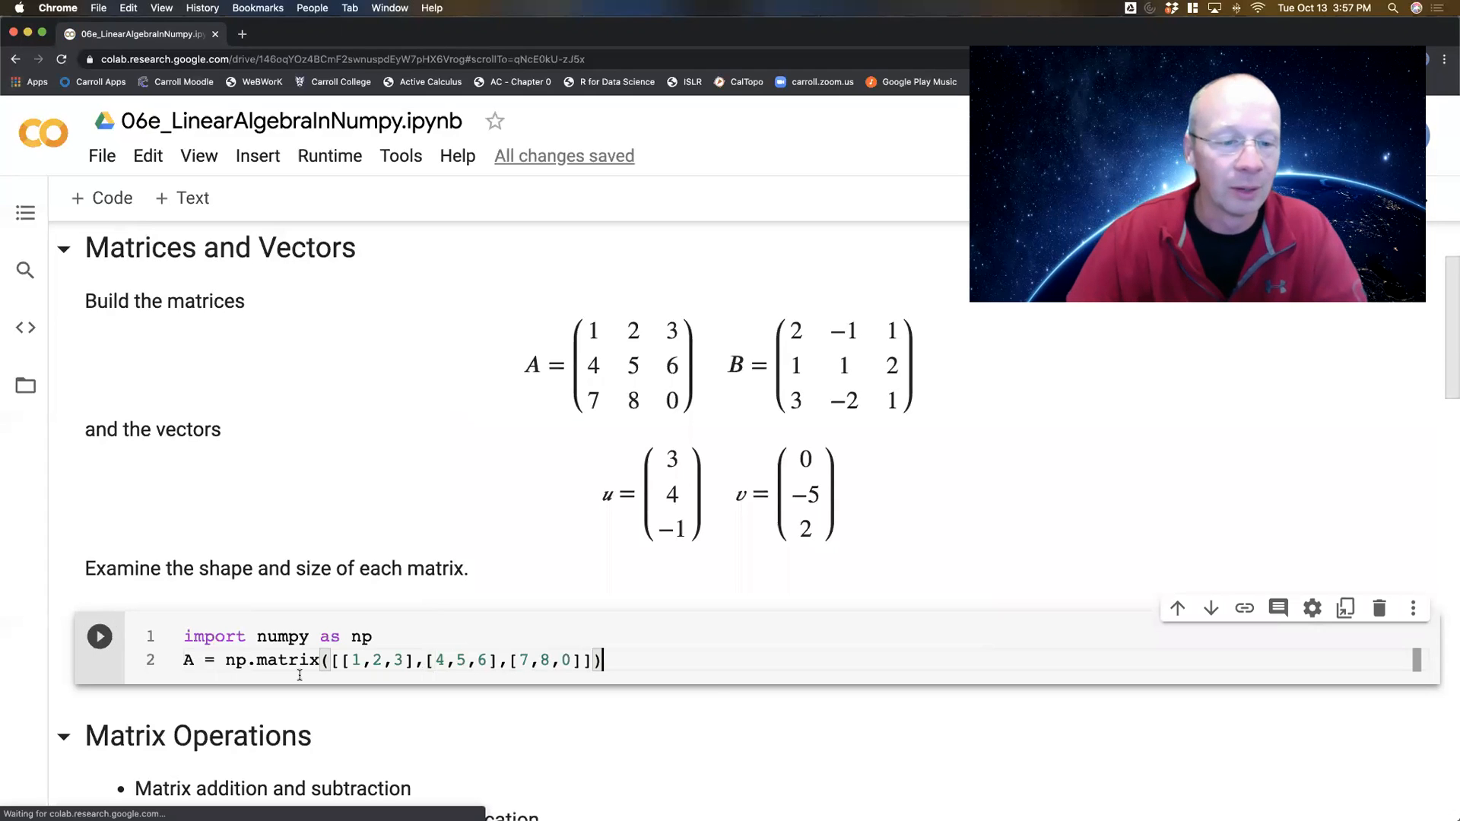
pyautogui.press('Return')
pyautogui.write('B')
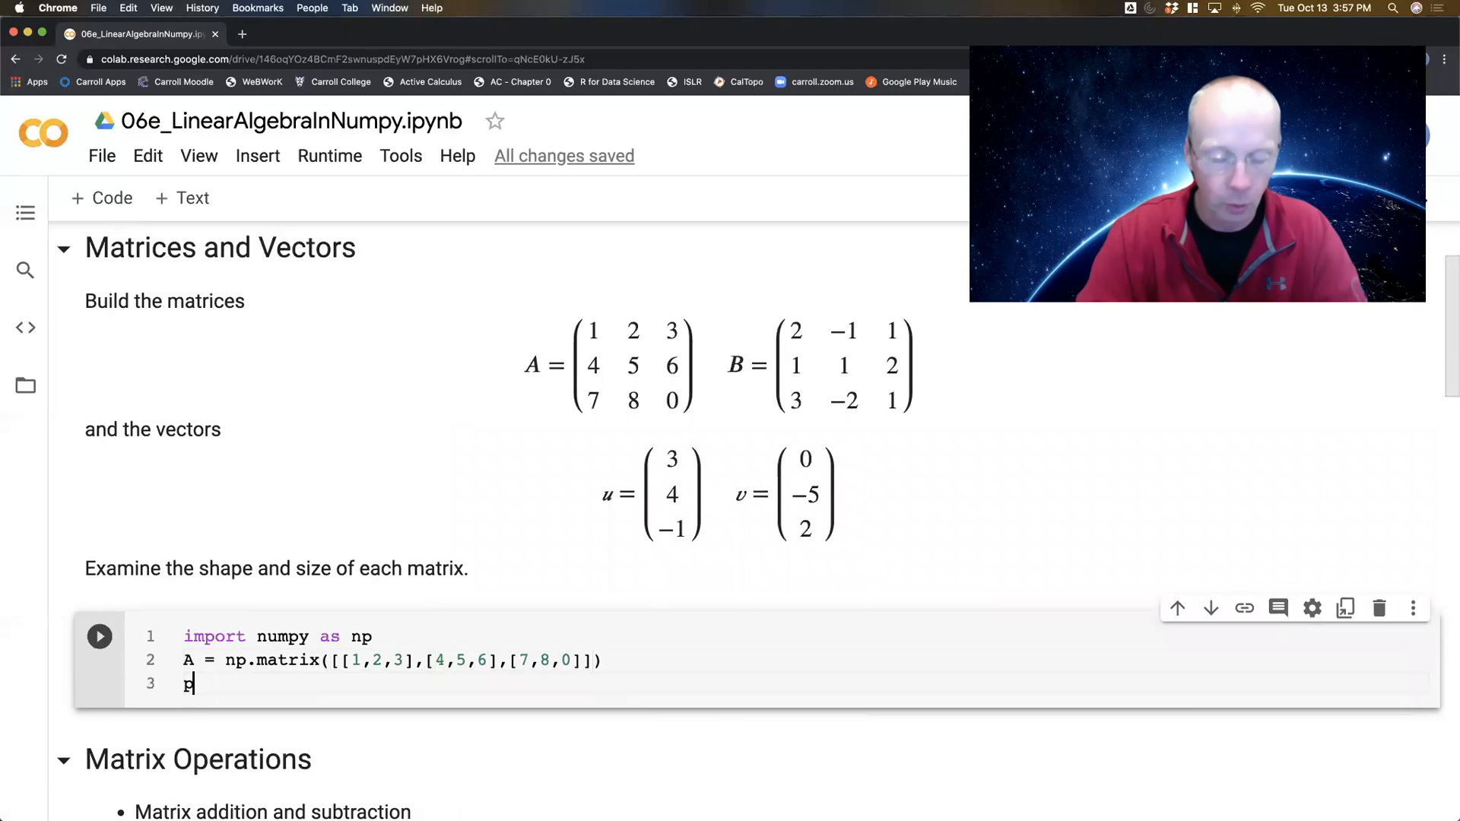
pyautogui.write('print(A')
# - Run print(A), then print(A.shape) giving (3, 3) and print(A.size) giving 9, and select the line to replace it
pyautogui.hotkey('ctrl', 'Return')
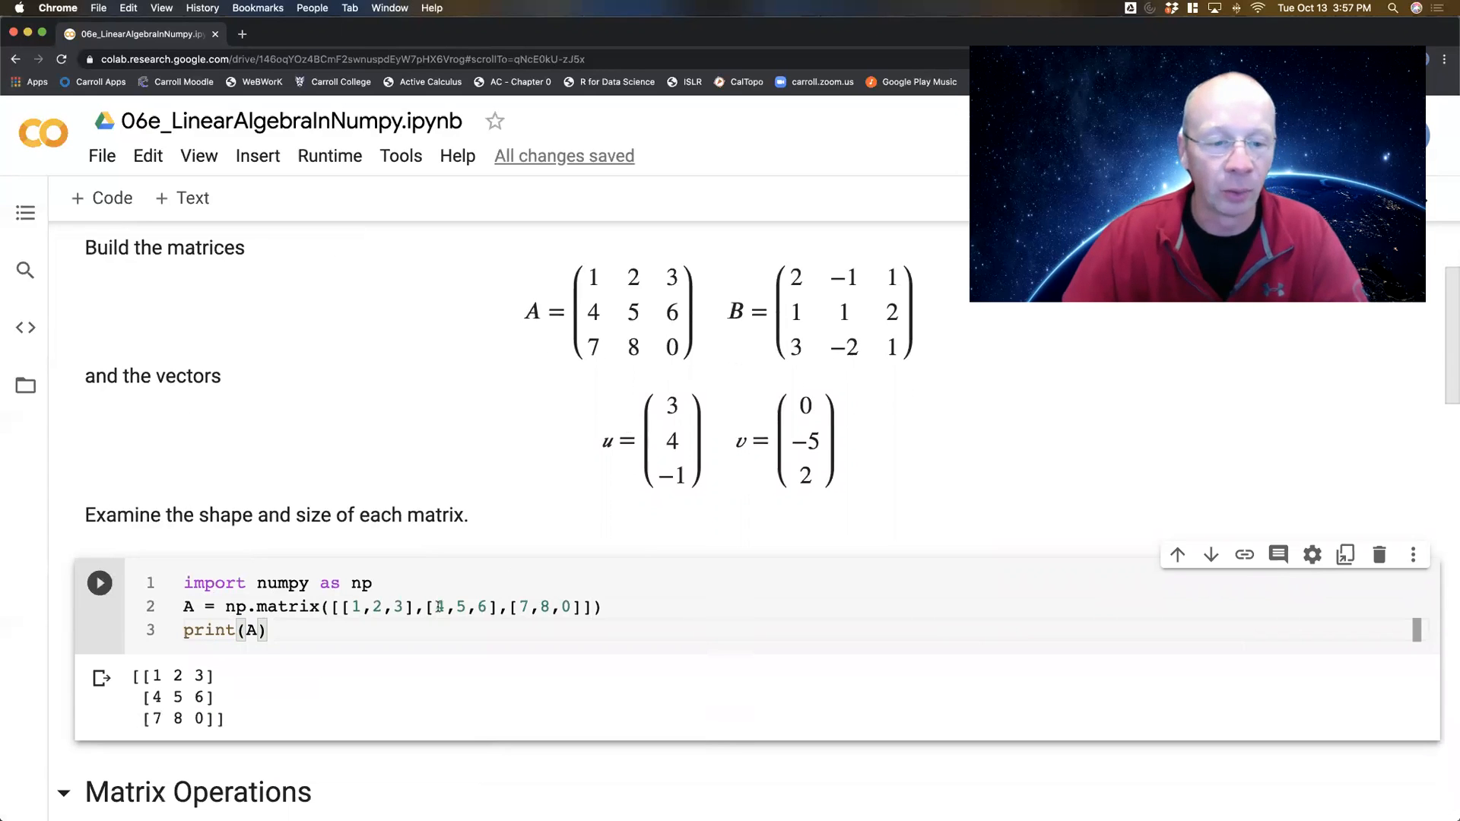
pyautogui.click(257, 629)
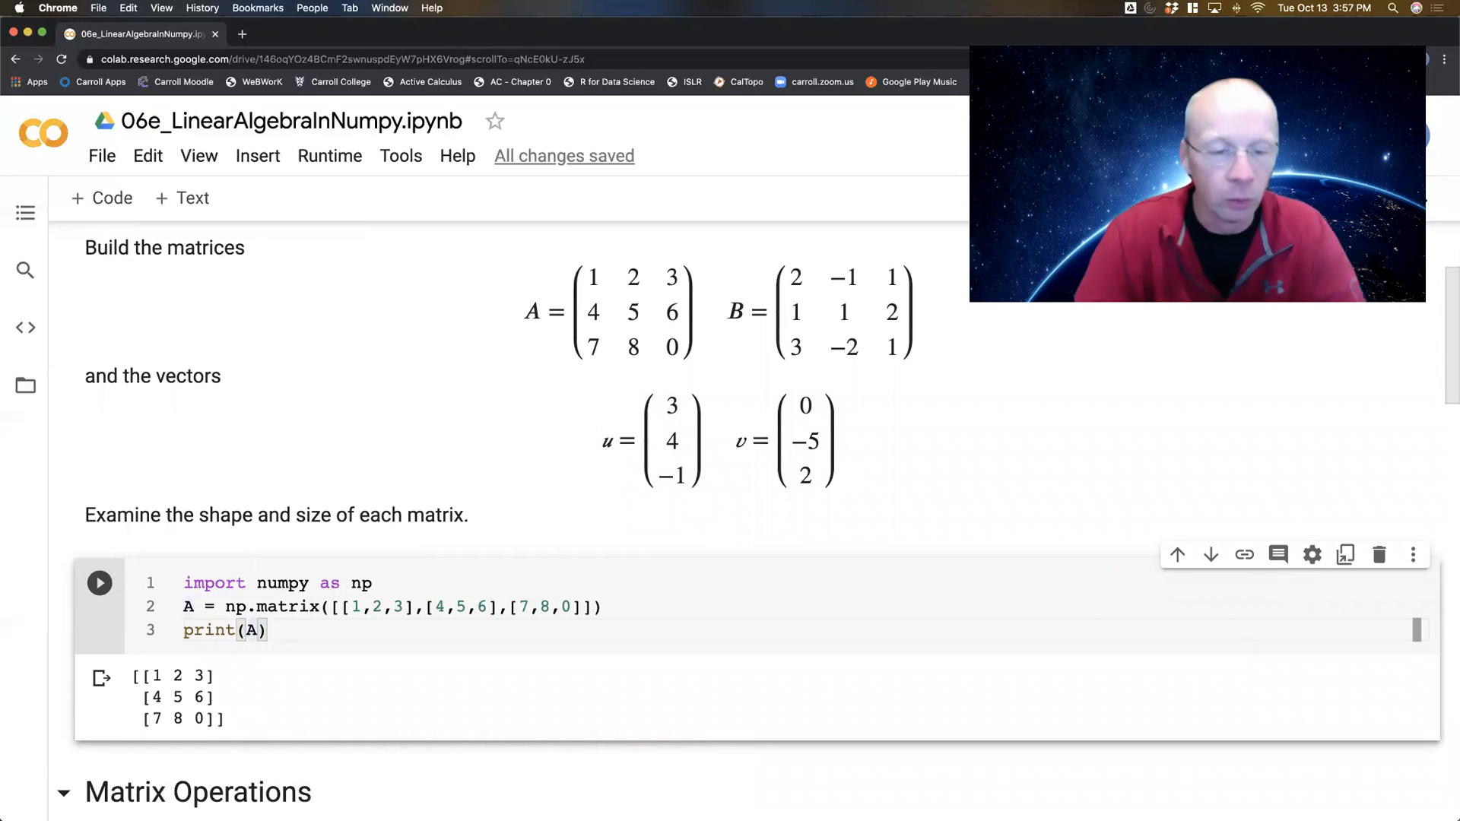
pyautogui.write('.shape')
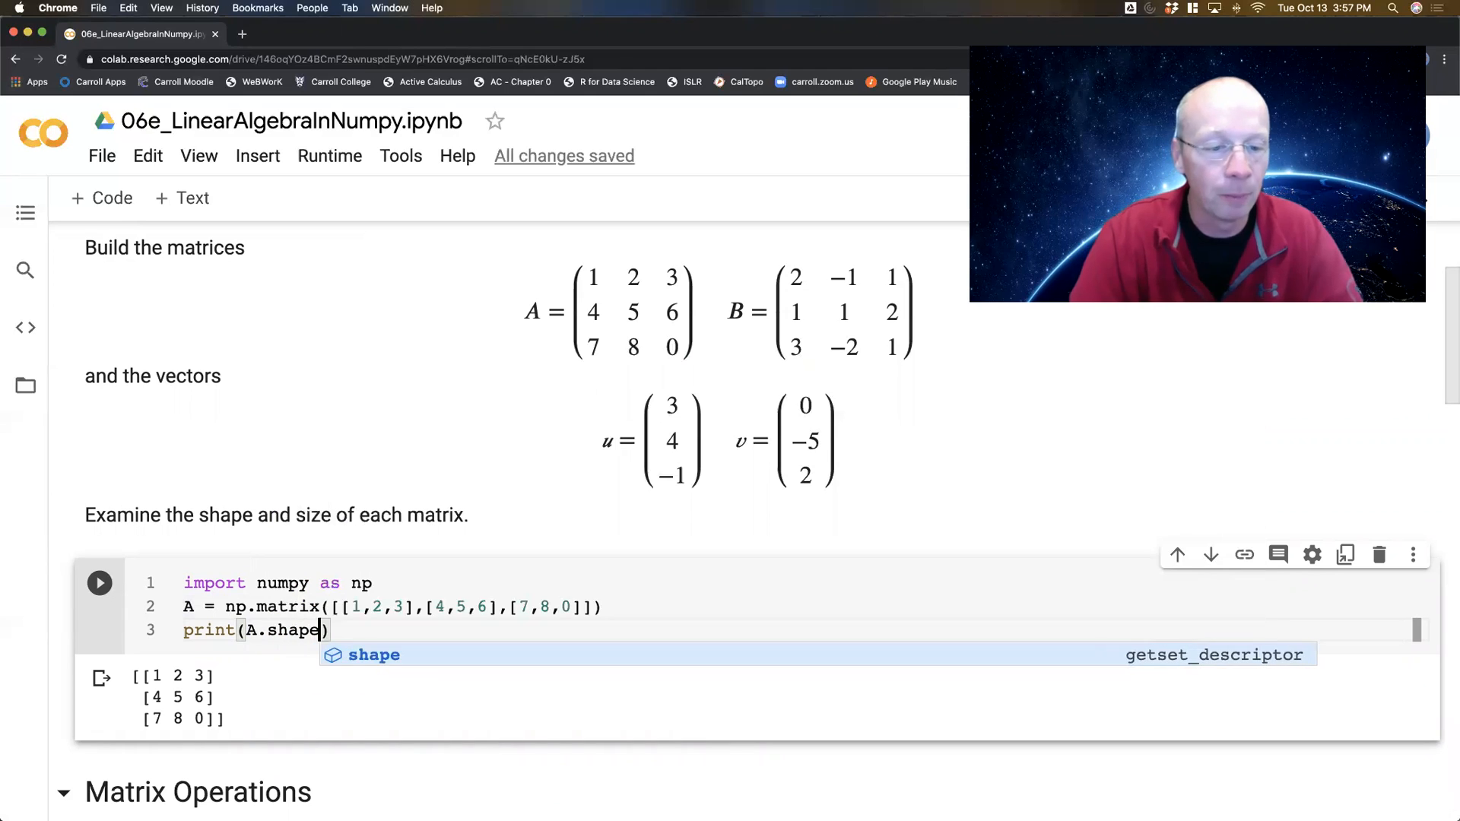
pyautogui.hotkey('ctrl', 'Return')
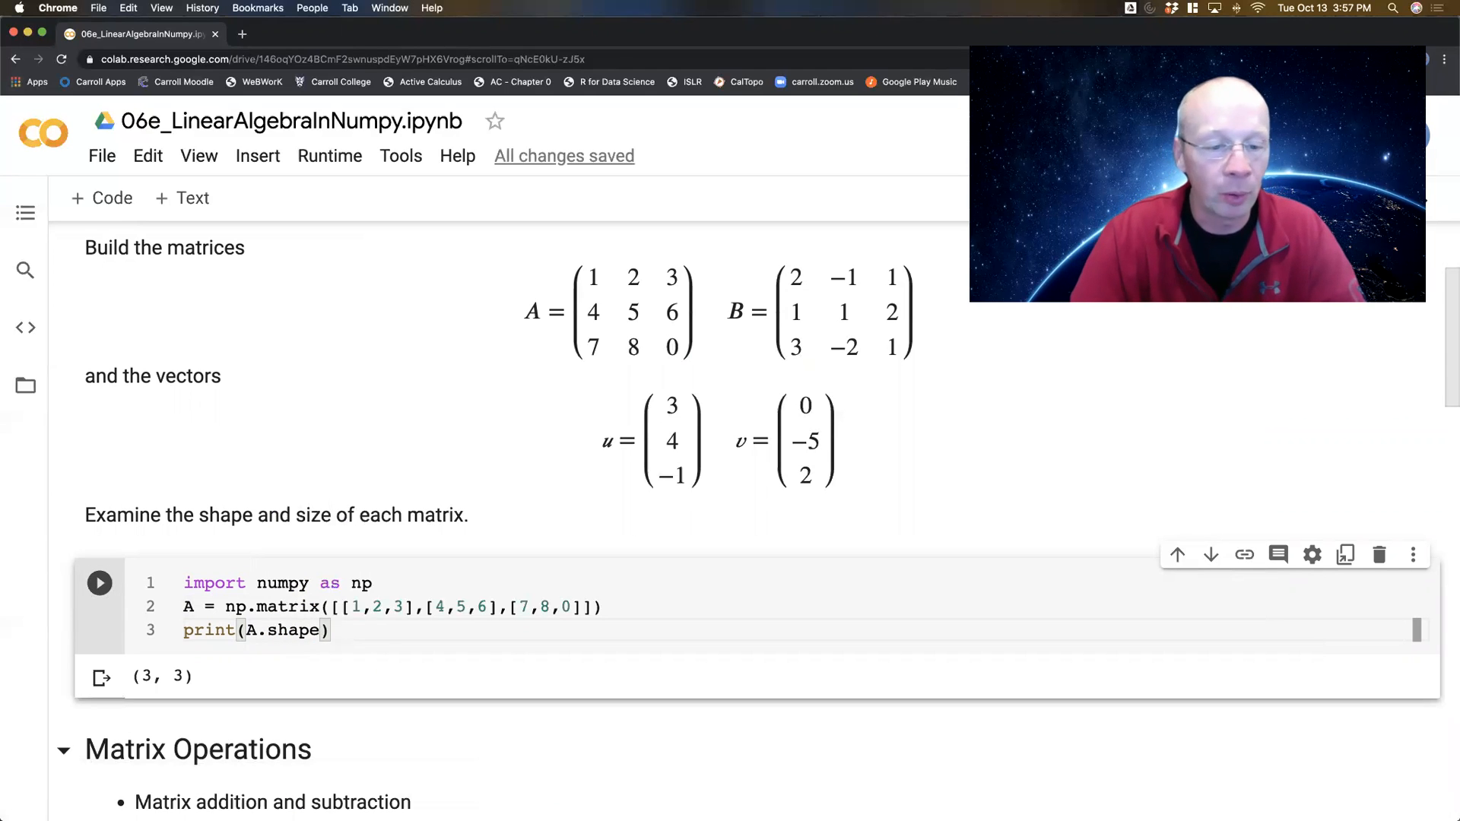
pyautogui.write('ize')
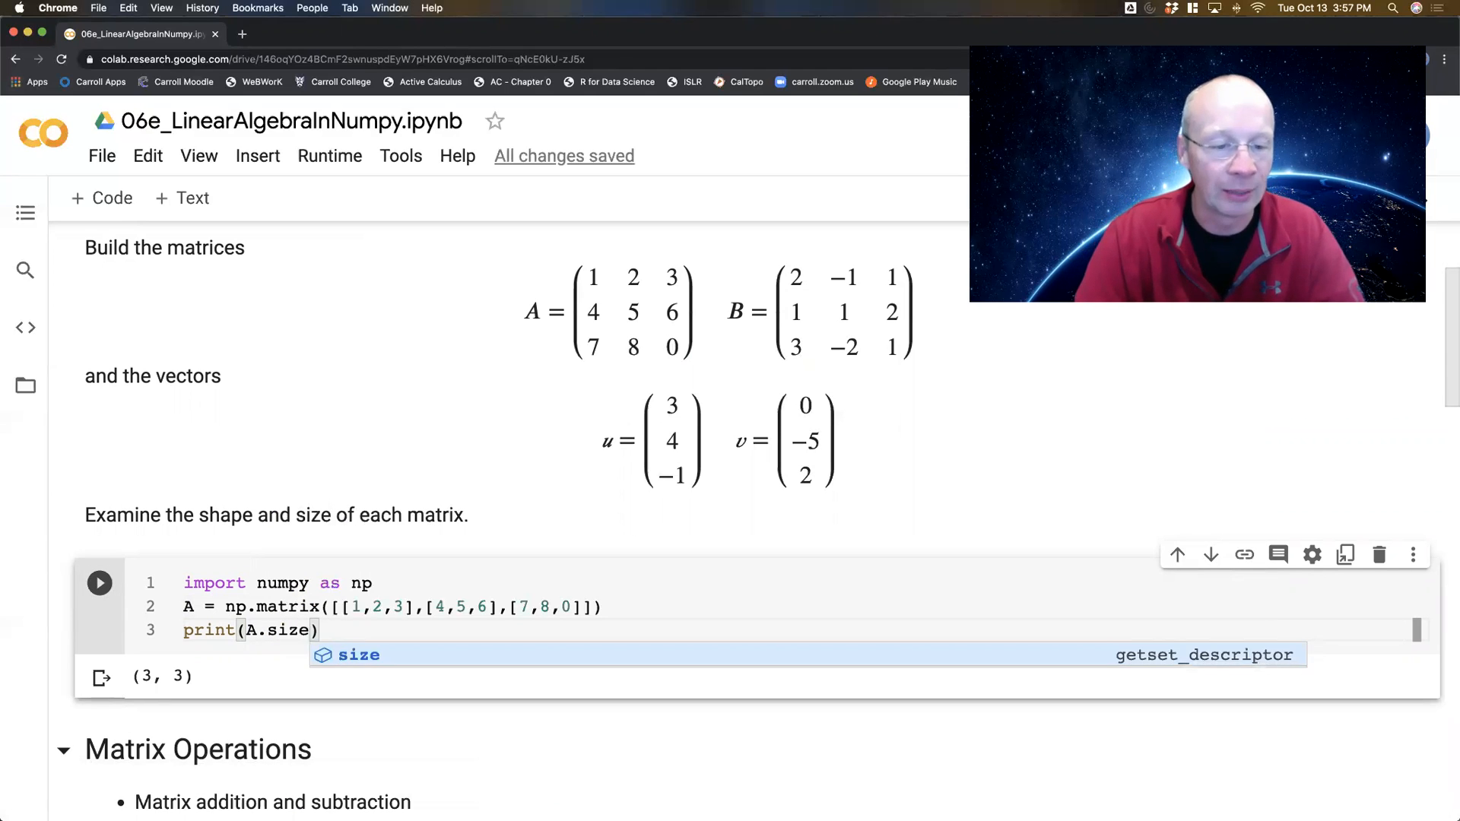
pyautogui.hotkey('ctrl', 'Return')
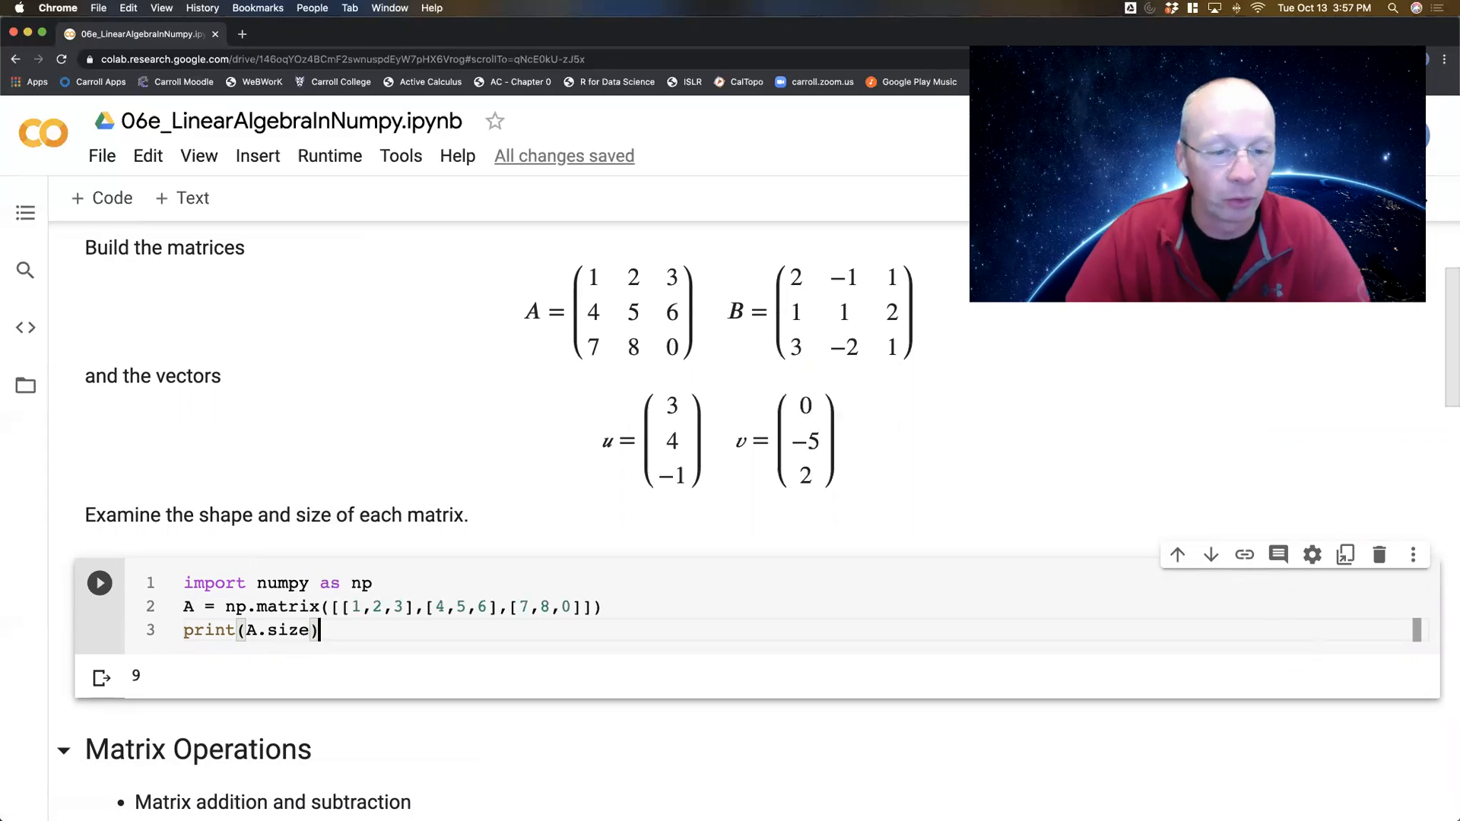
pyautogui.hotkey('shift', 'Home')
pyautogui.write('B ')
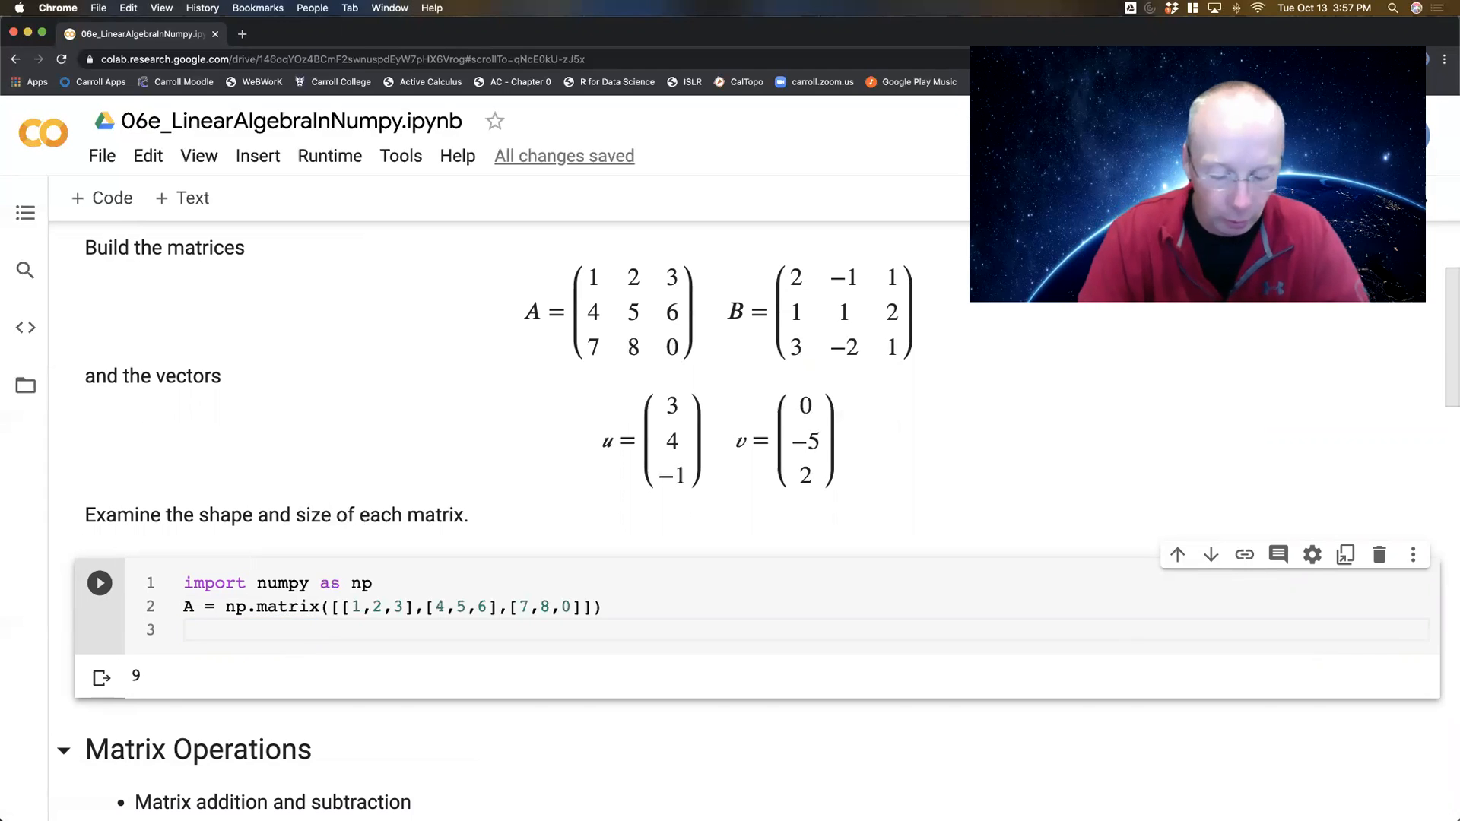
pyautogui.write('.ma')
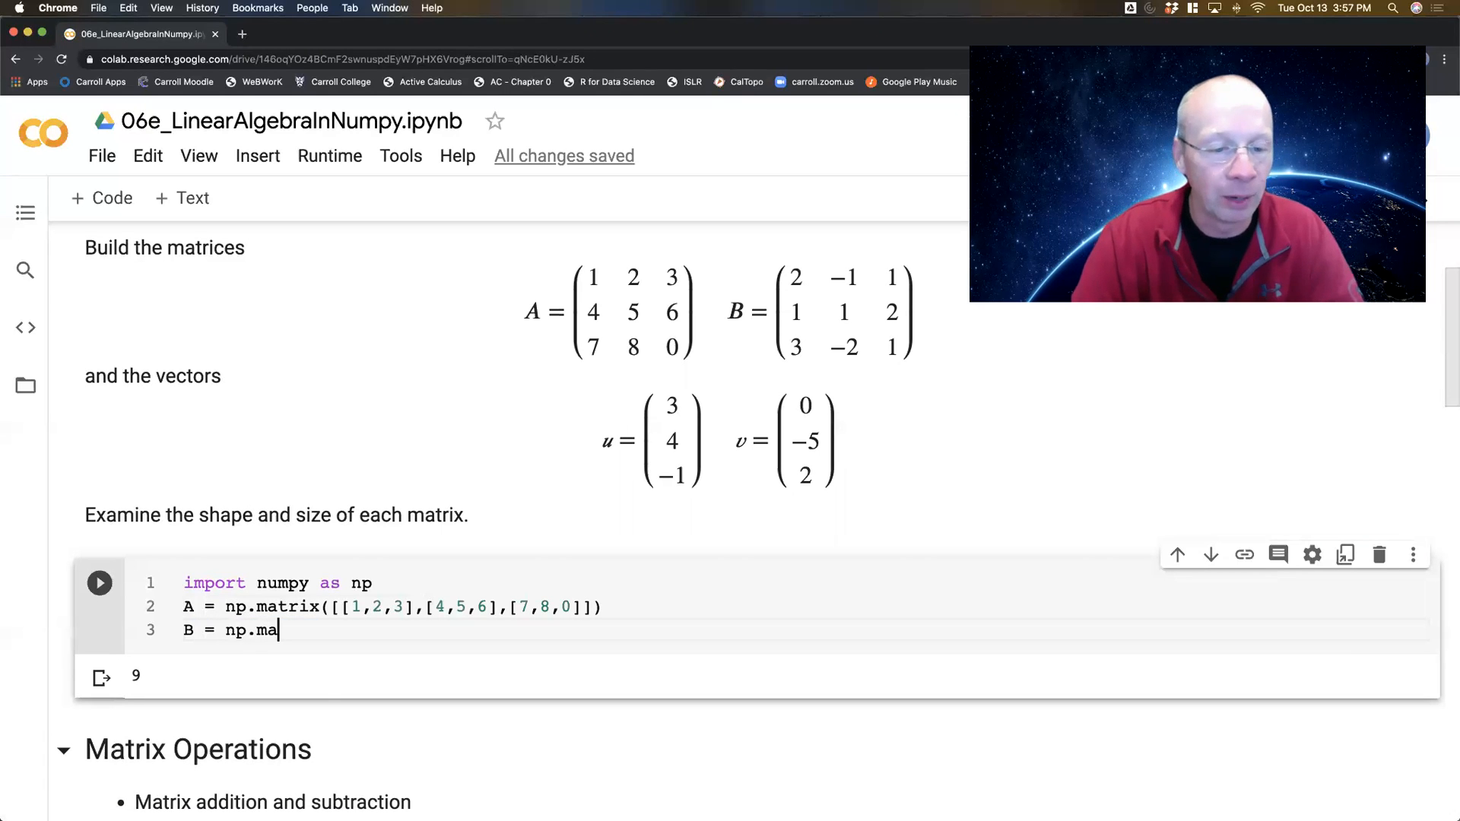
pyautogui.write('trix([[')
# - Write B = np.matrix([[2,-1,1],[1,1,2],[3,-2,1]]) and start a line for vector u
pyautogui.press('BackSpace')
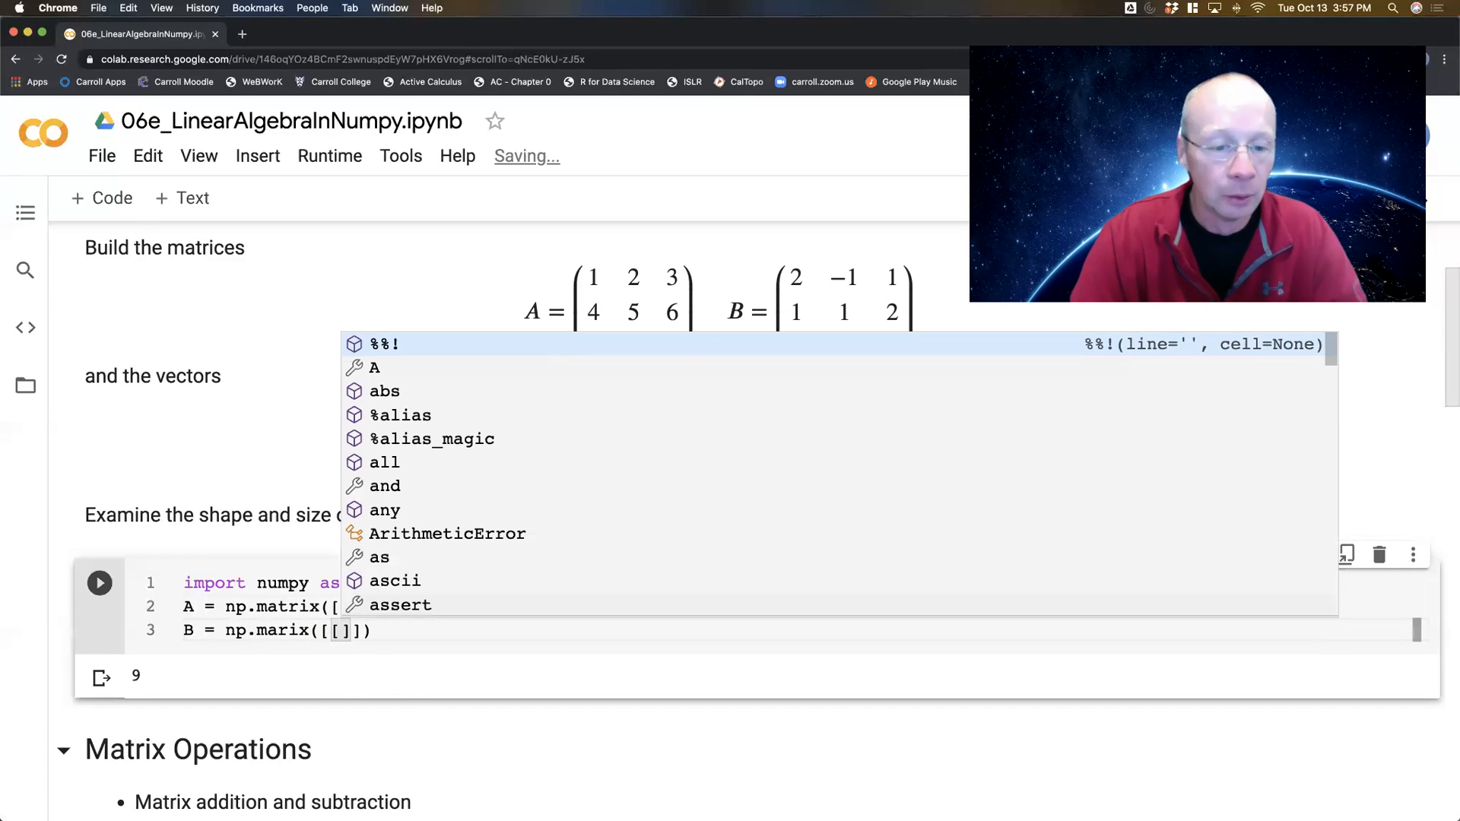
pyautogui.press('BackSpace')
pyautogui.press('BackSpace')
pyautogui.press('BackSpace')
pyautogui.press('BackSpace')
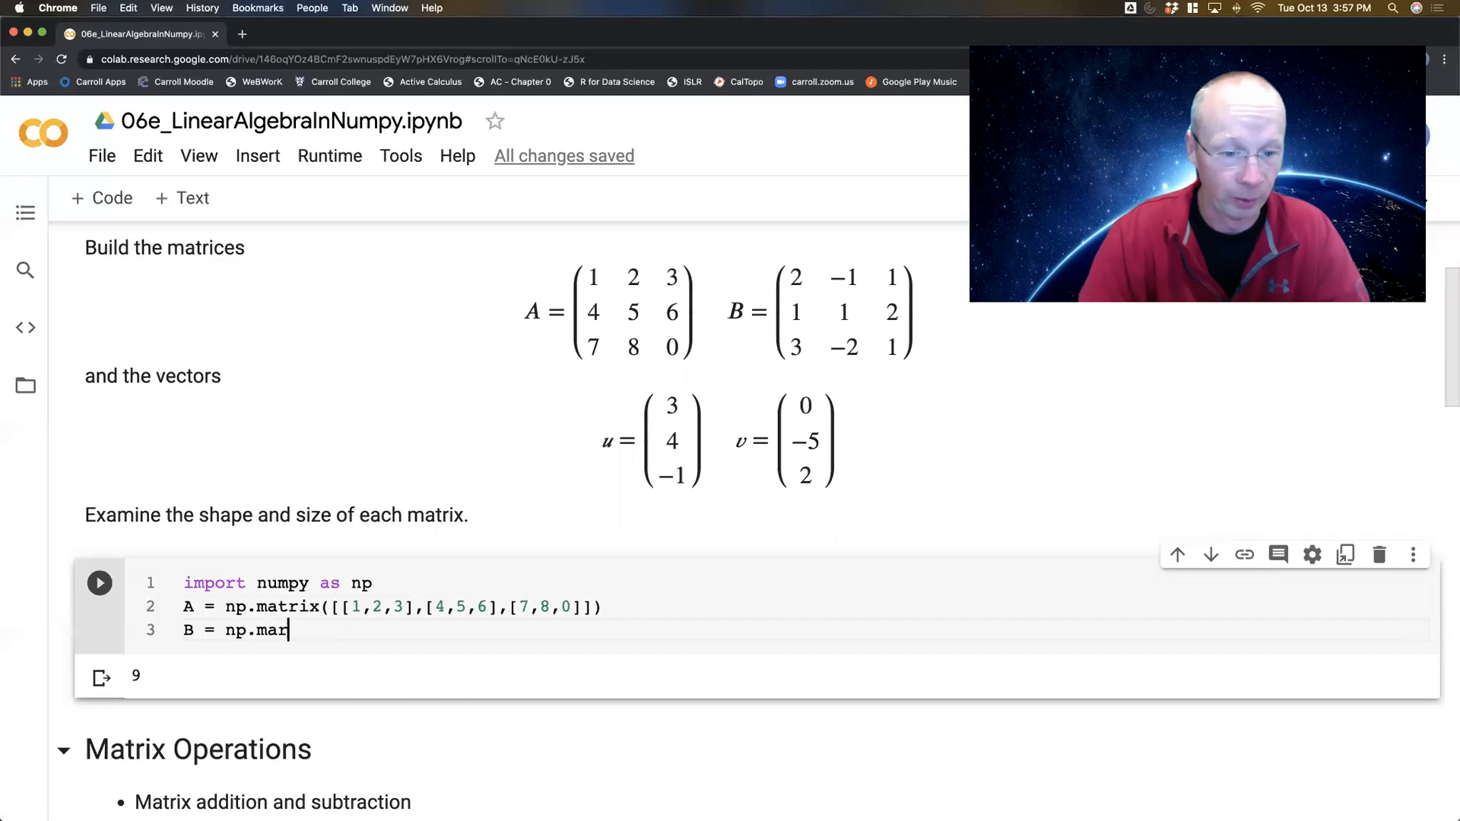
pyautogui.write('trix(')
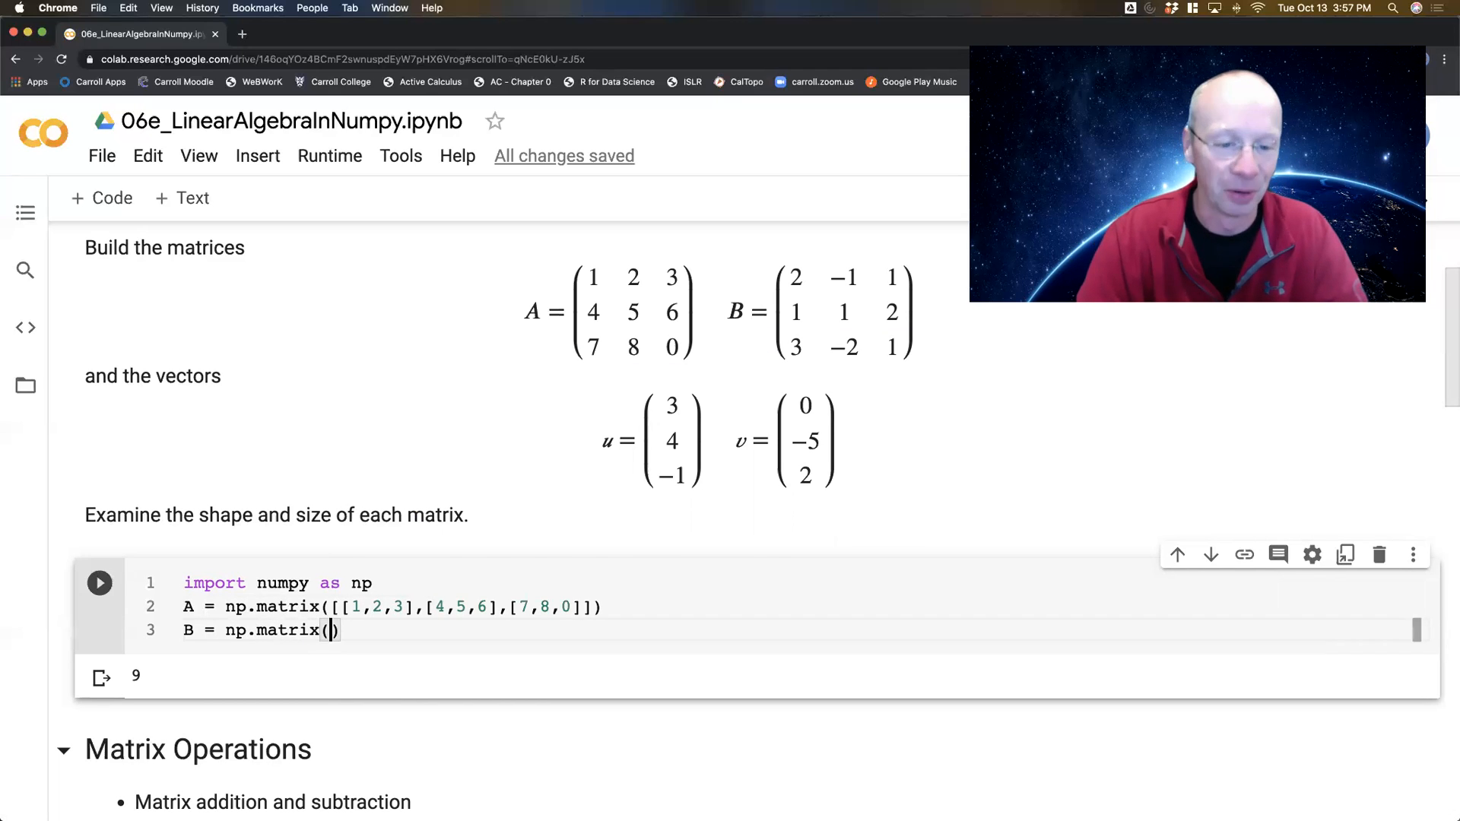
pyautogui.write('[[')
pyautogui.write('[')
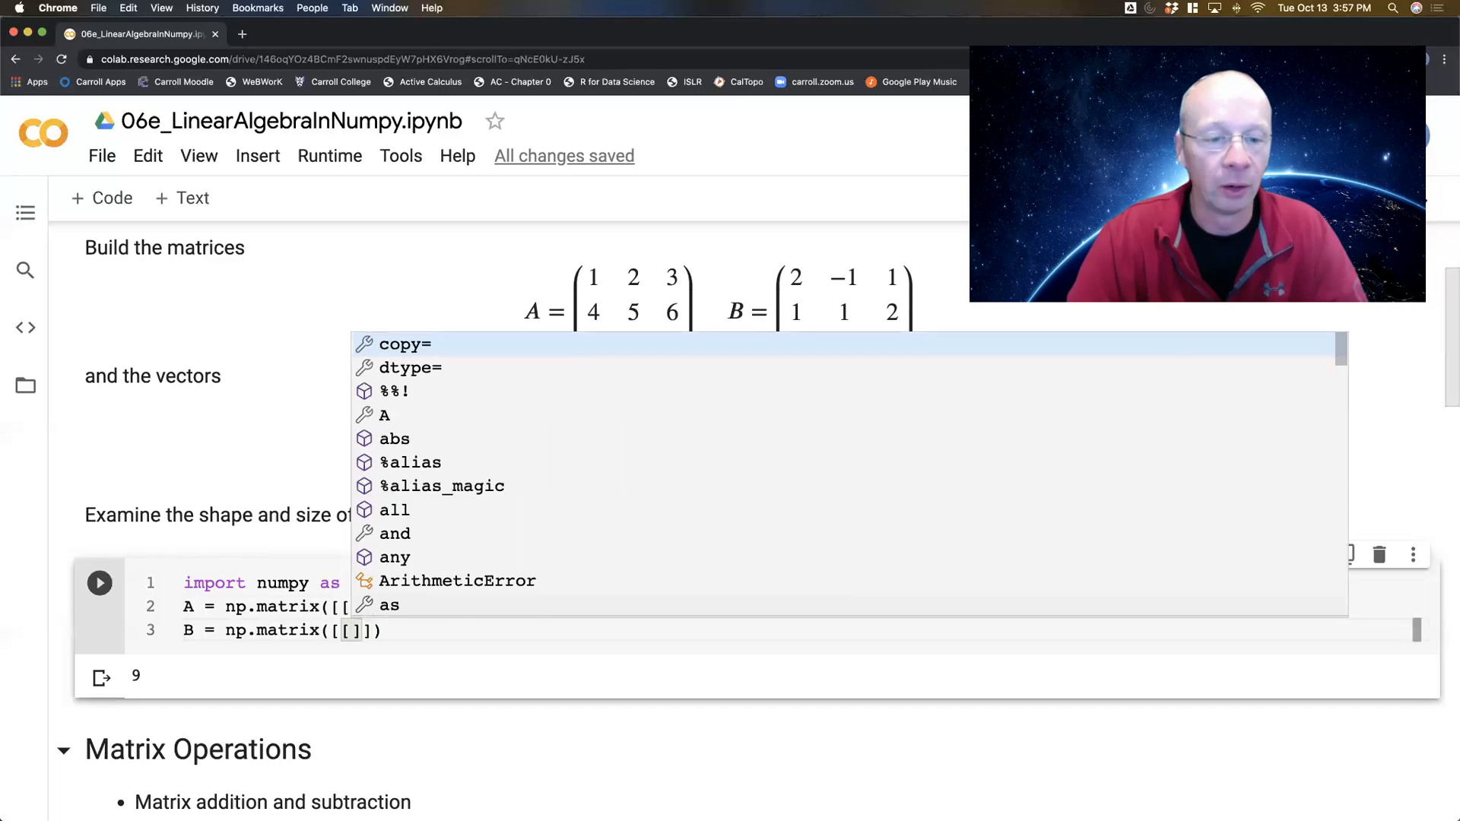
pyautogui.write('2,-1,1,')
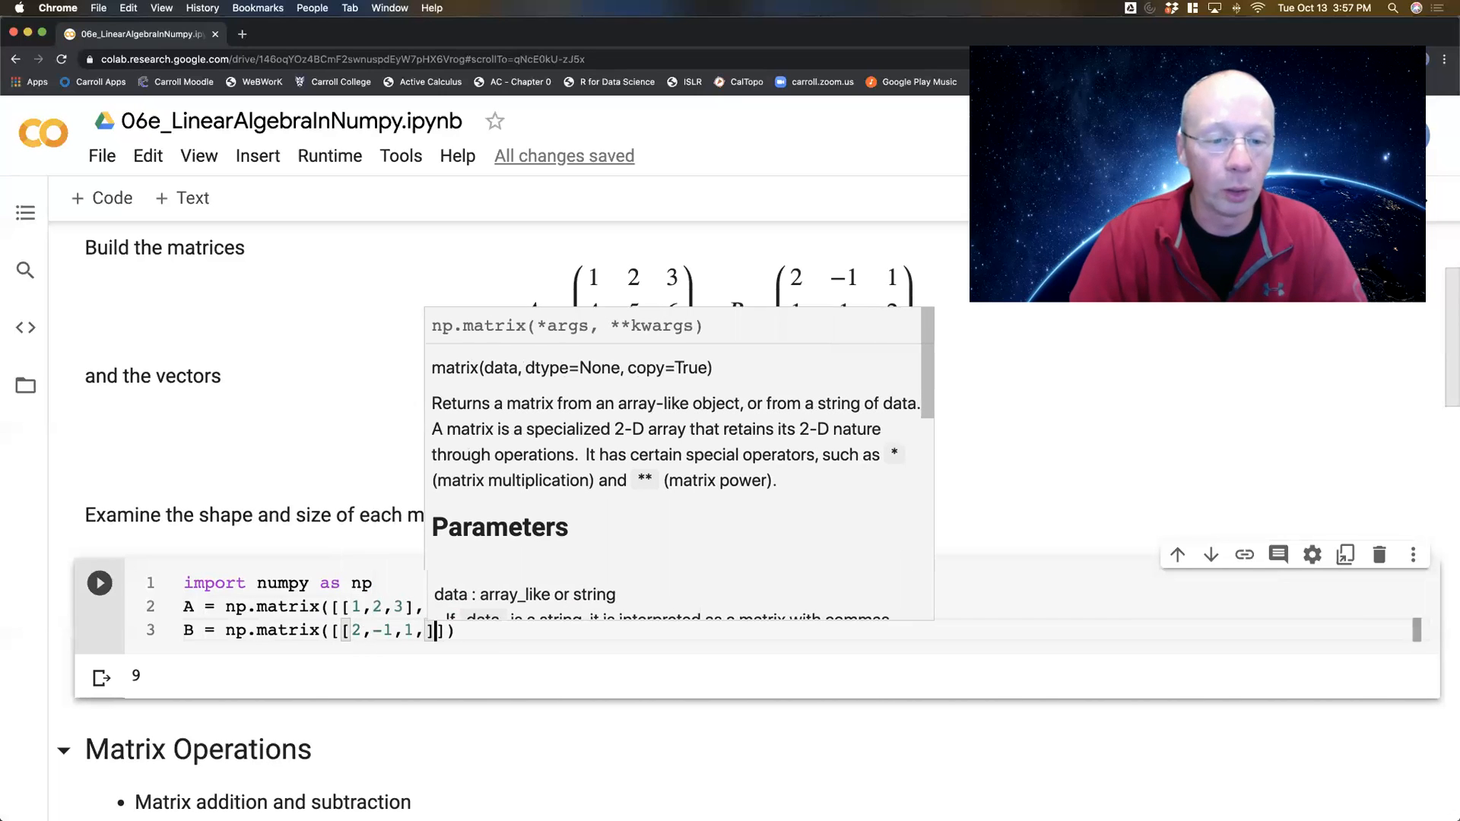
pyautogui.write('],[1,')
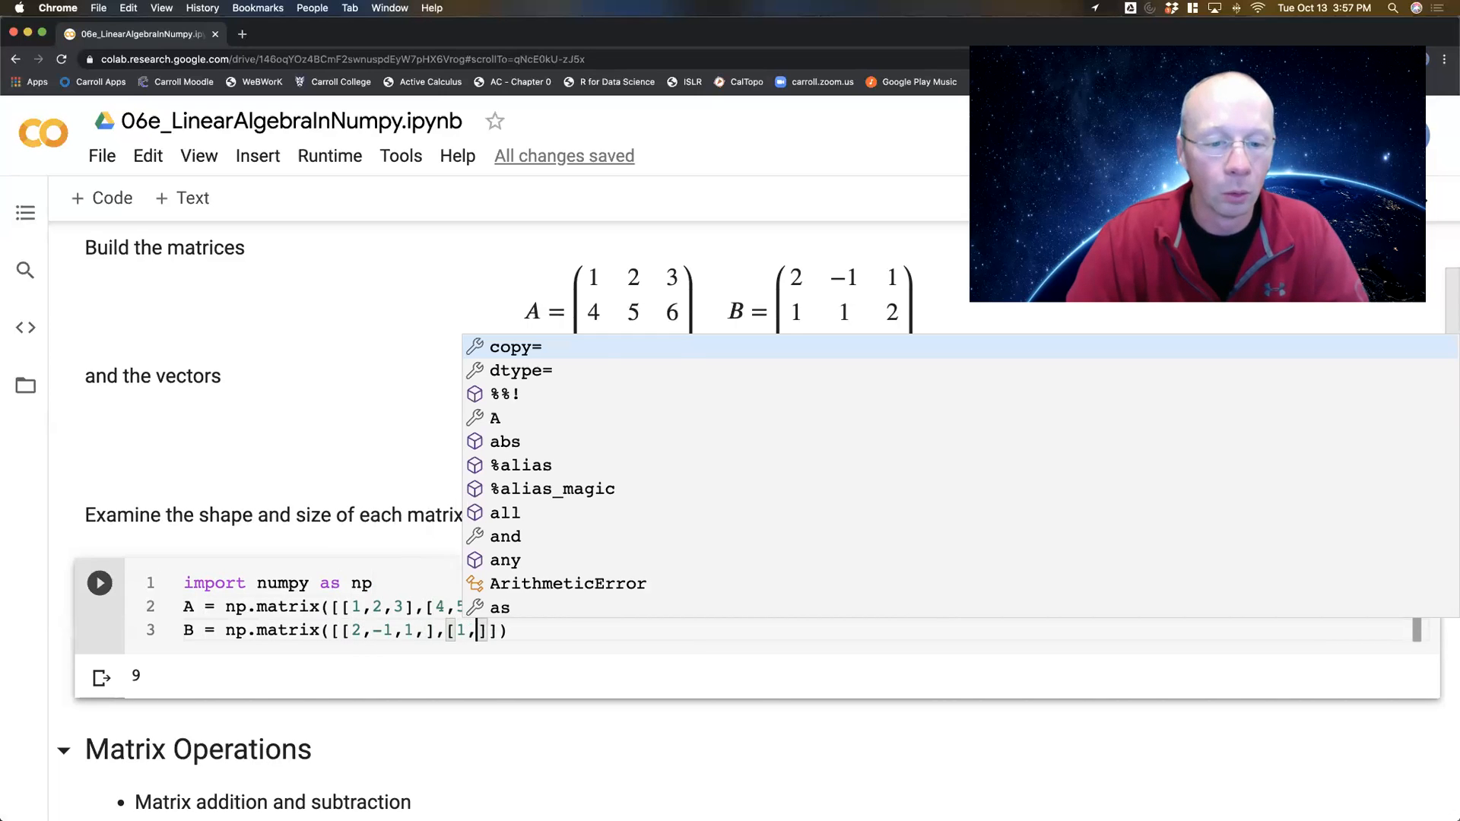
pyautogui.write('1,2],[')
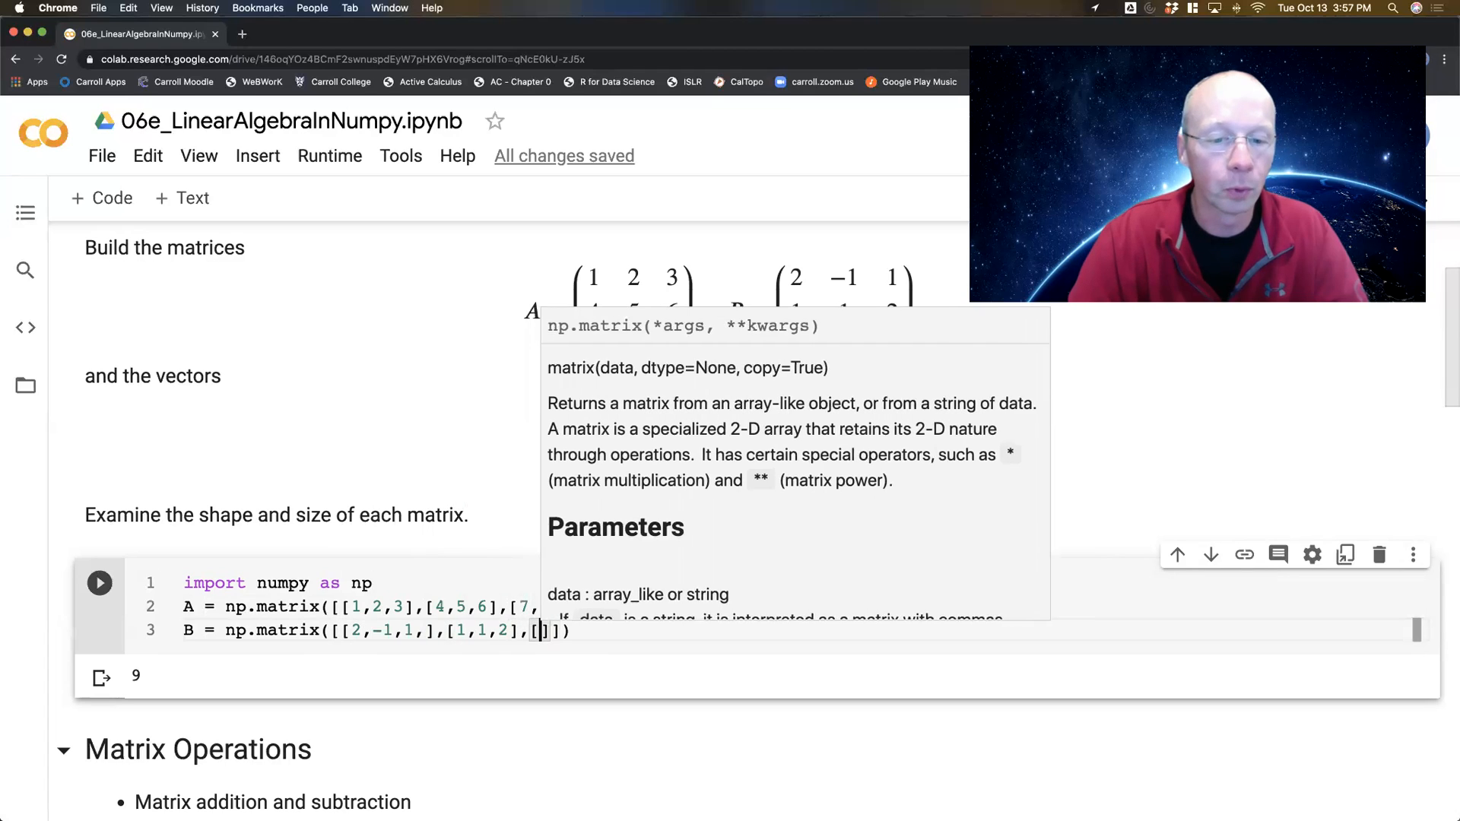
pyautogui.press('Escape')
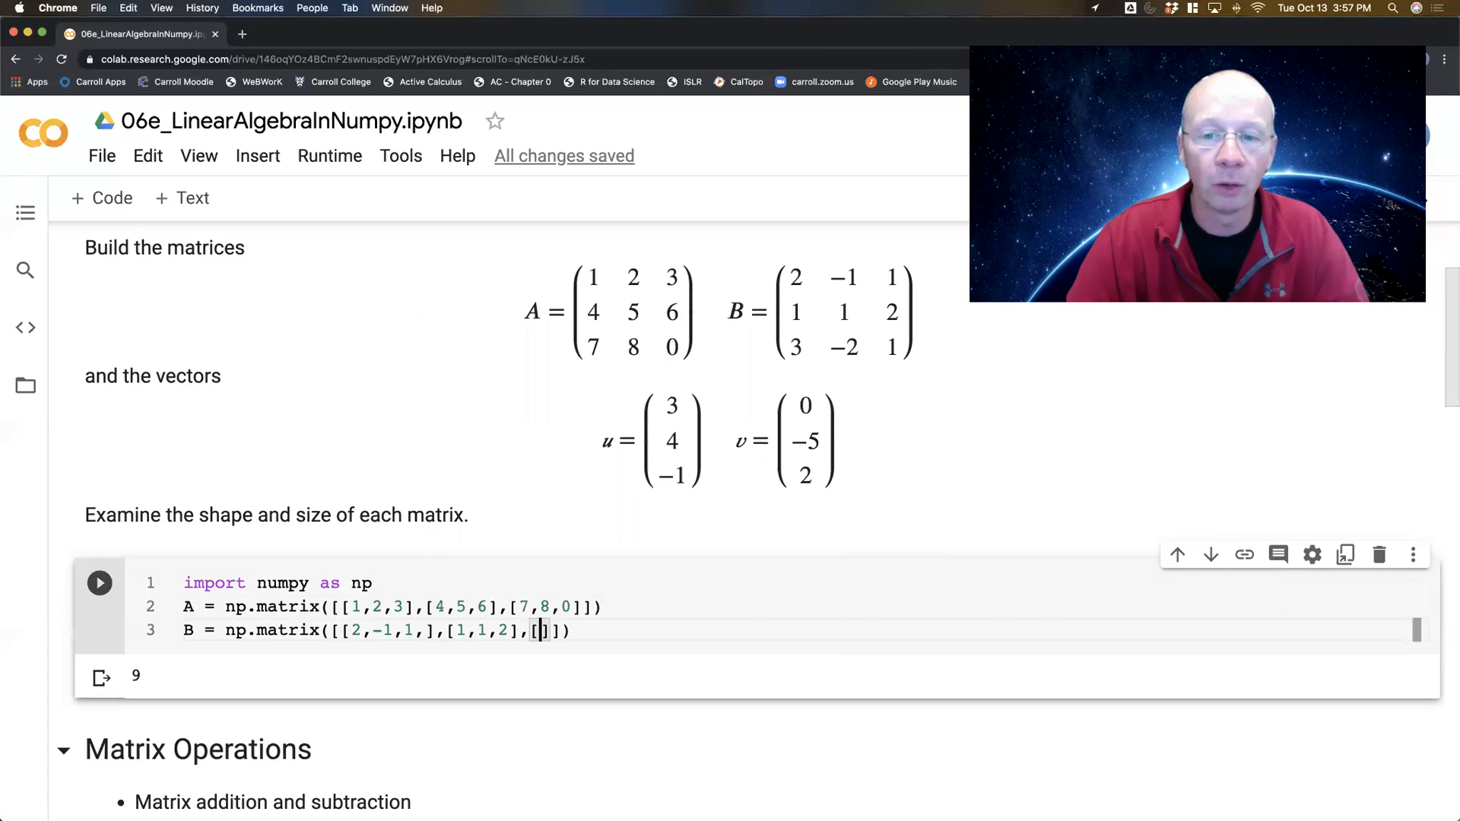
pyautogui.write('3,-2,1')
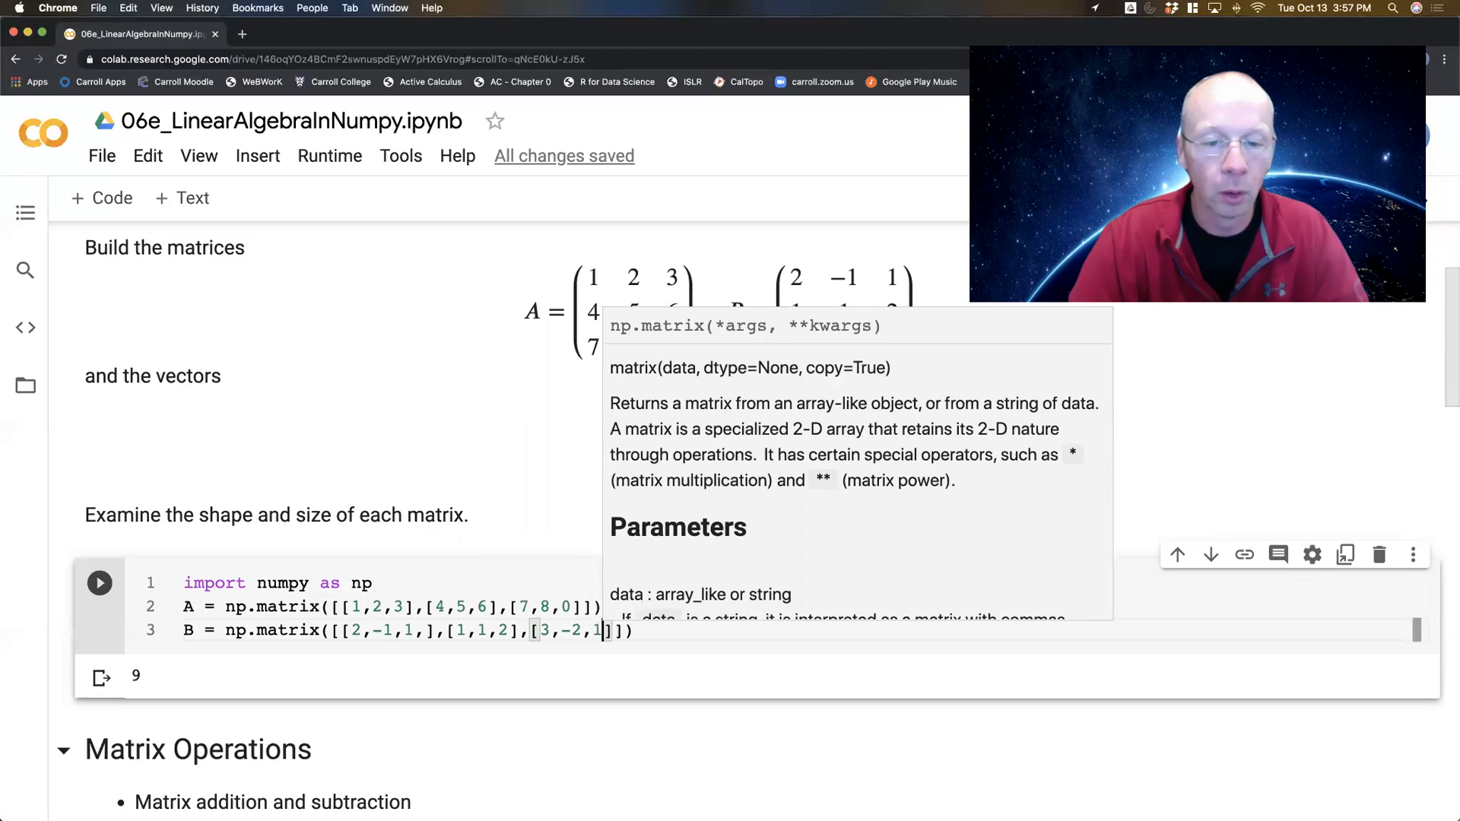
pyautogui.write(']])')
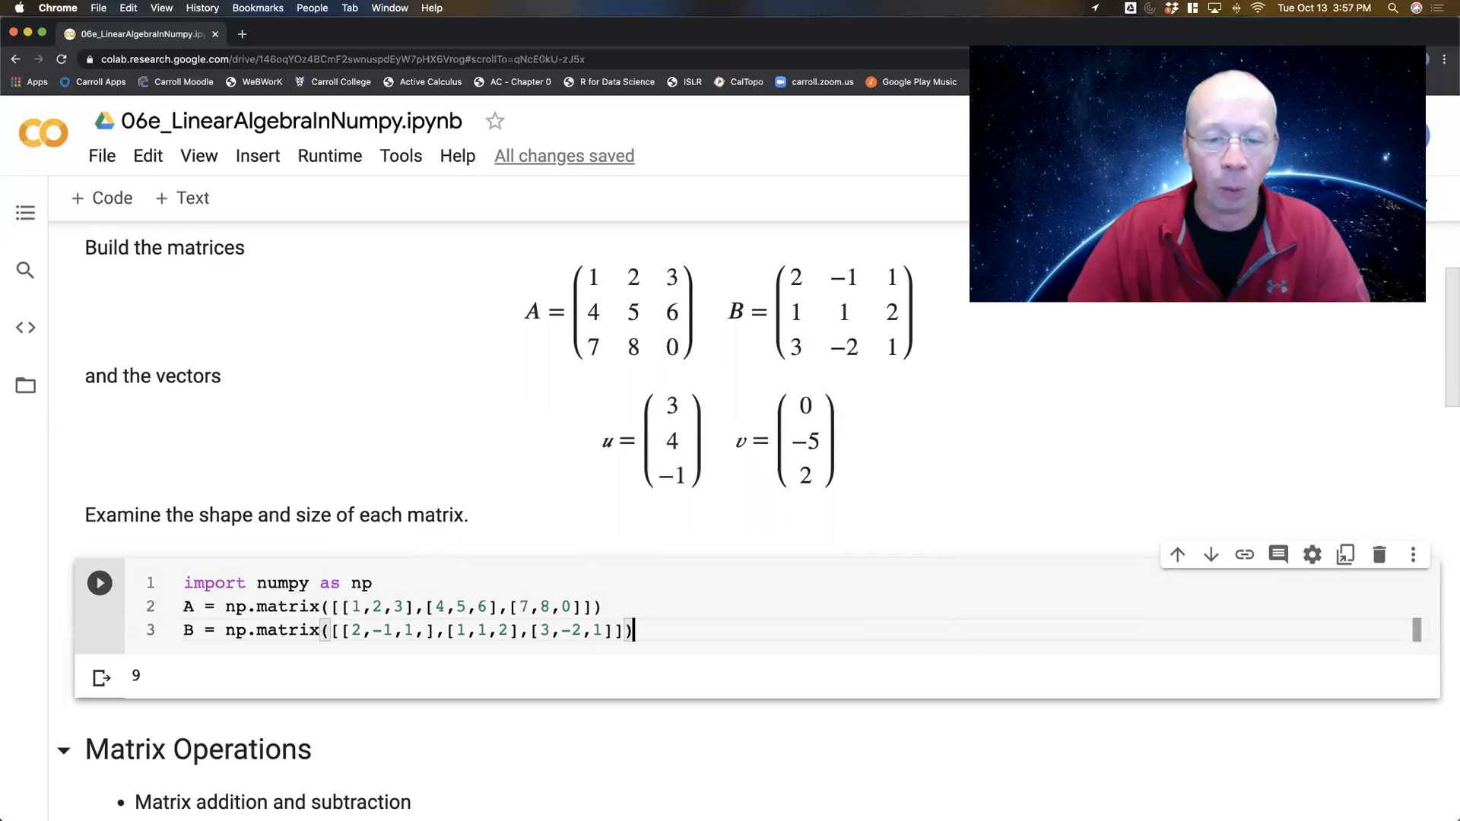
pyautogui.press('Return')
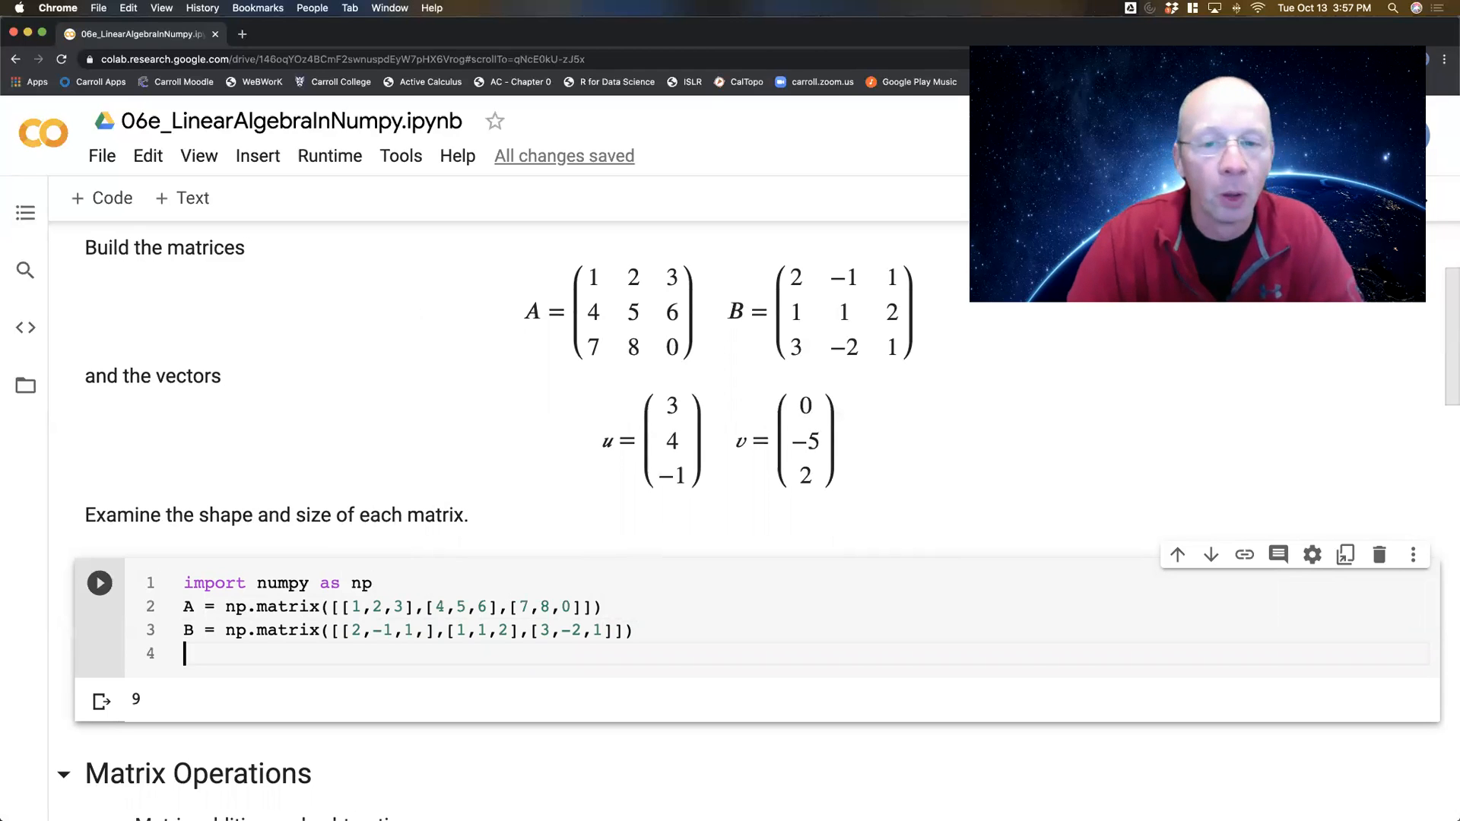
pyautogui.write('u = ')
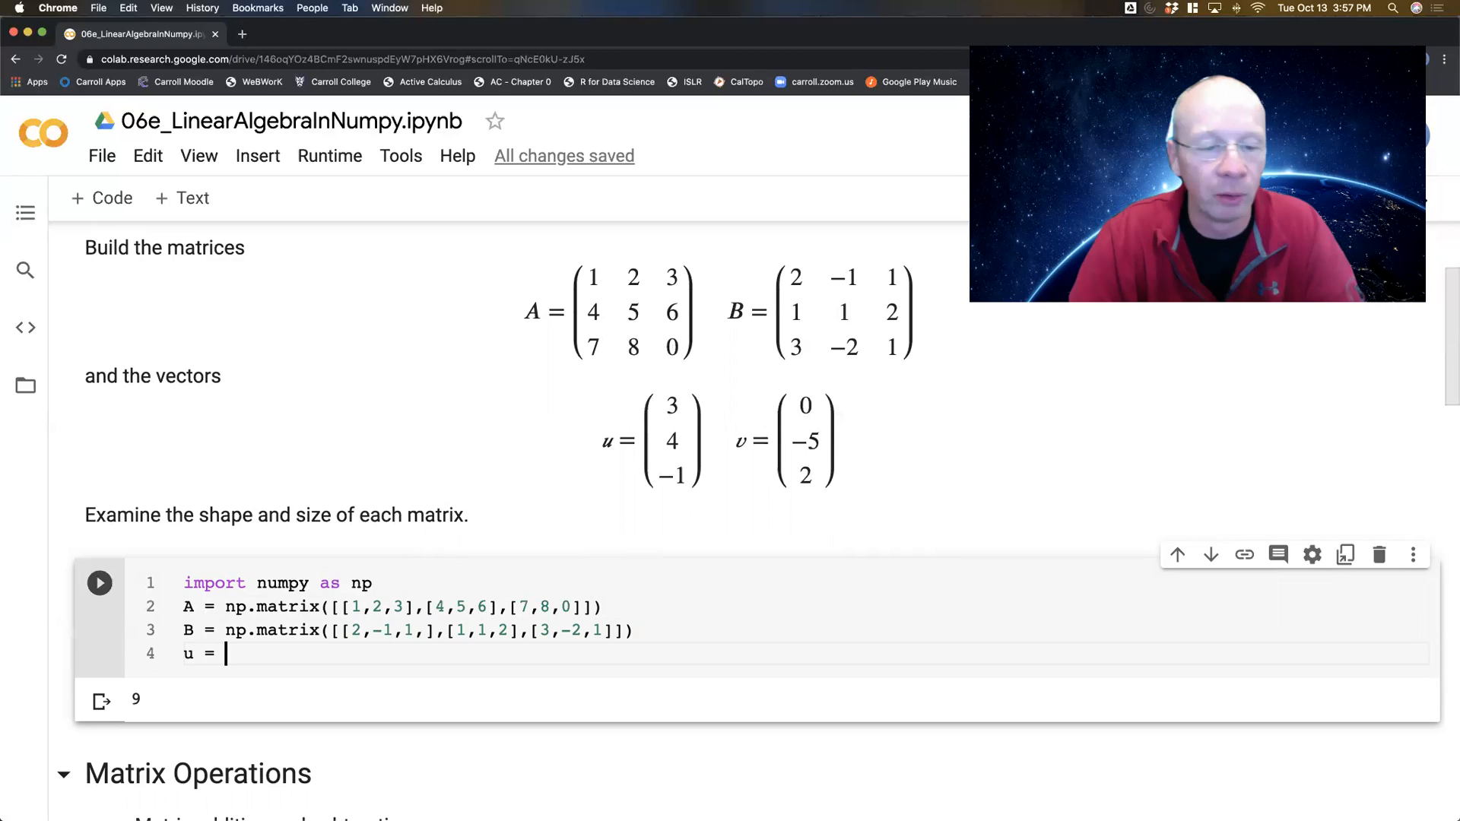
pyautogui.write('np.')
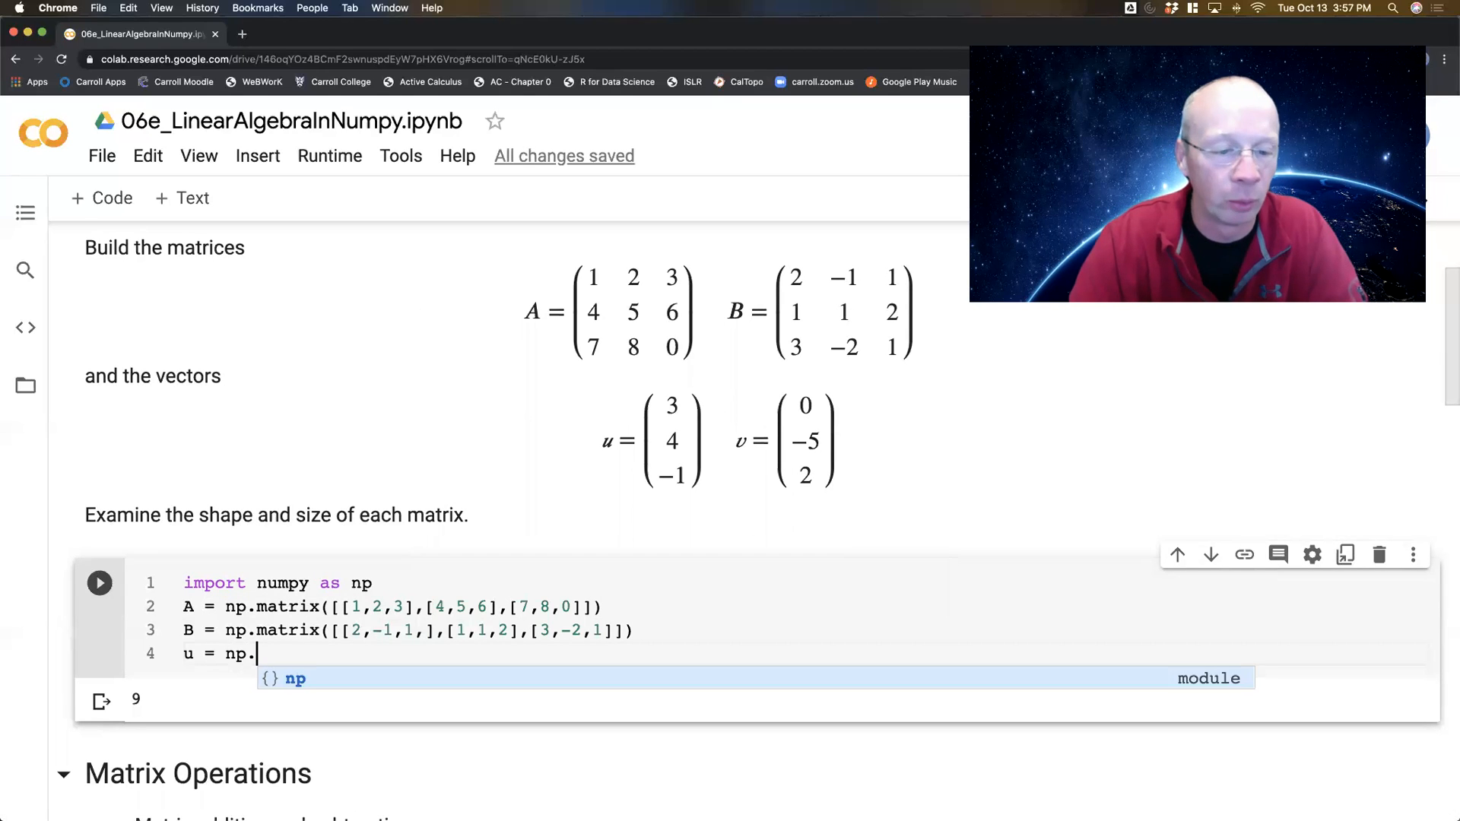
pyautogui.write('matrix([[')
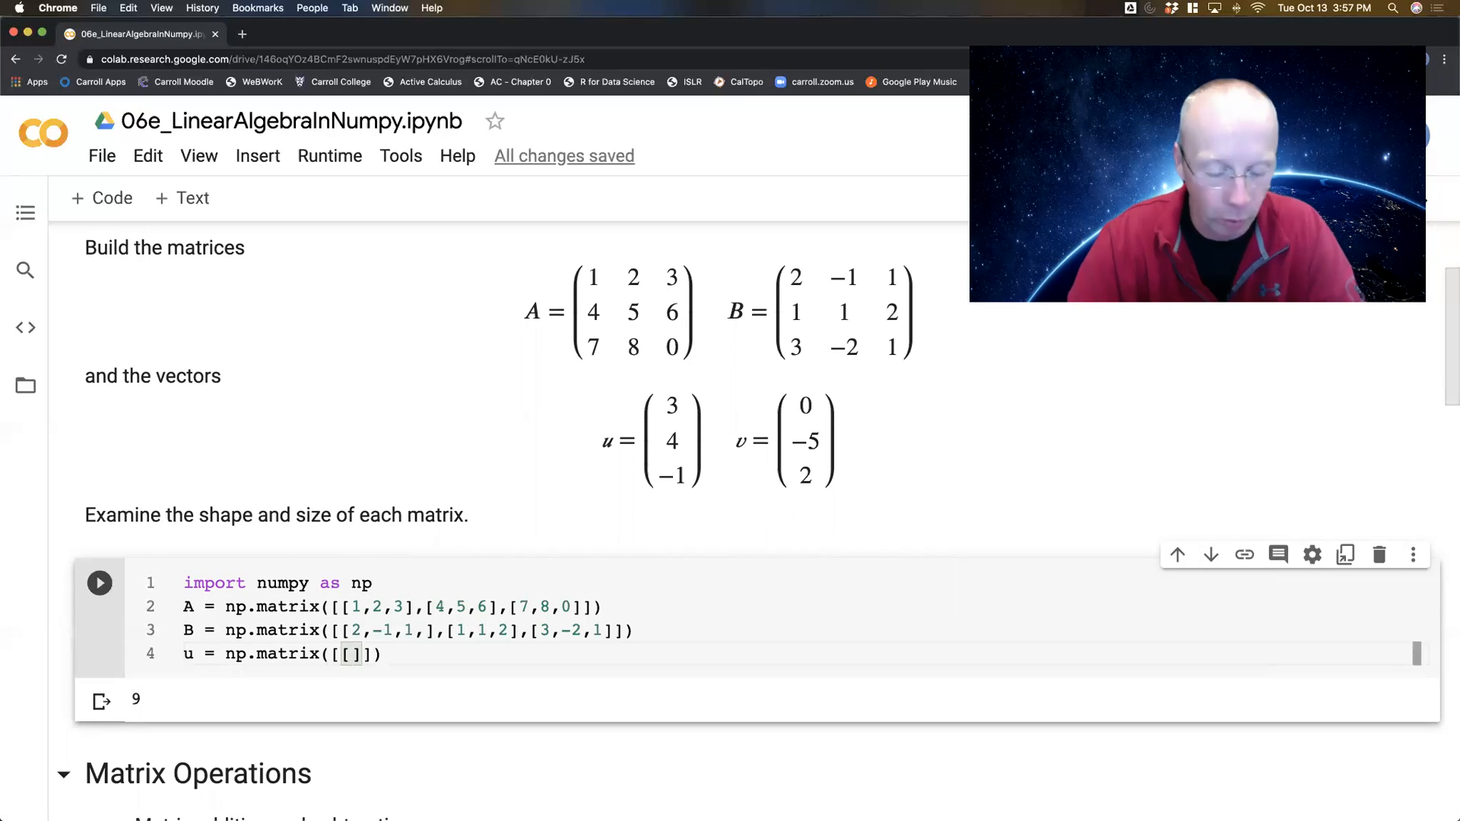
pyautogui.write('],[')
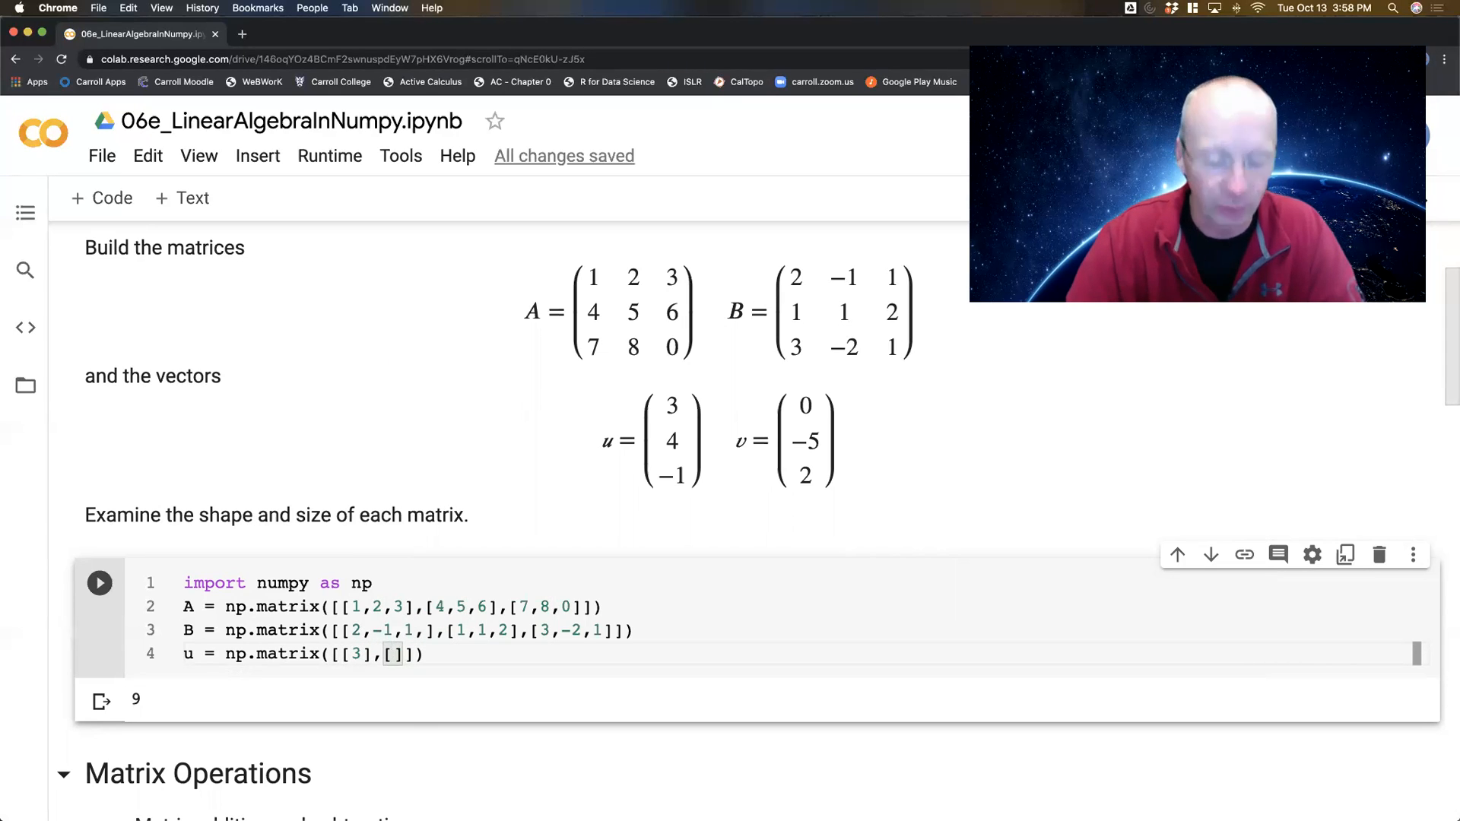
pyautogui.write('],[-1')
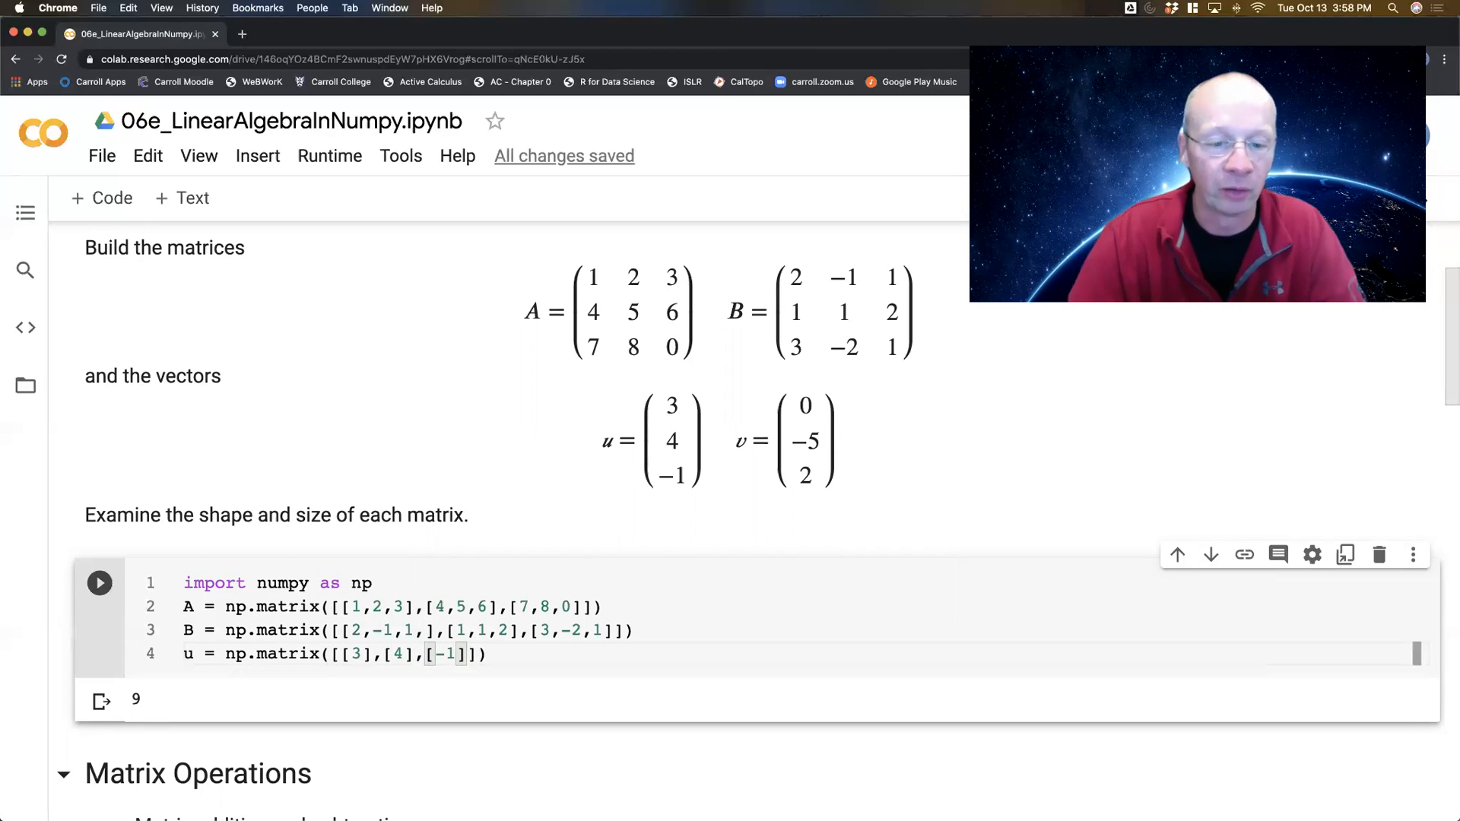
# - Define u = np.matrix([[3],[4],[-1]]), print it as a column, then clear the print line for v
pyautogui.press('Right')
pyautogui.press('Right')
pyautogui.press('Right')
pyautogui.press('Return')
pyautogui.write('print(')
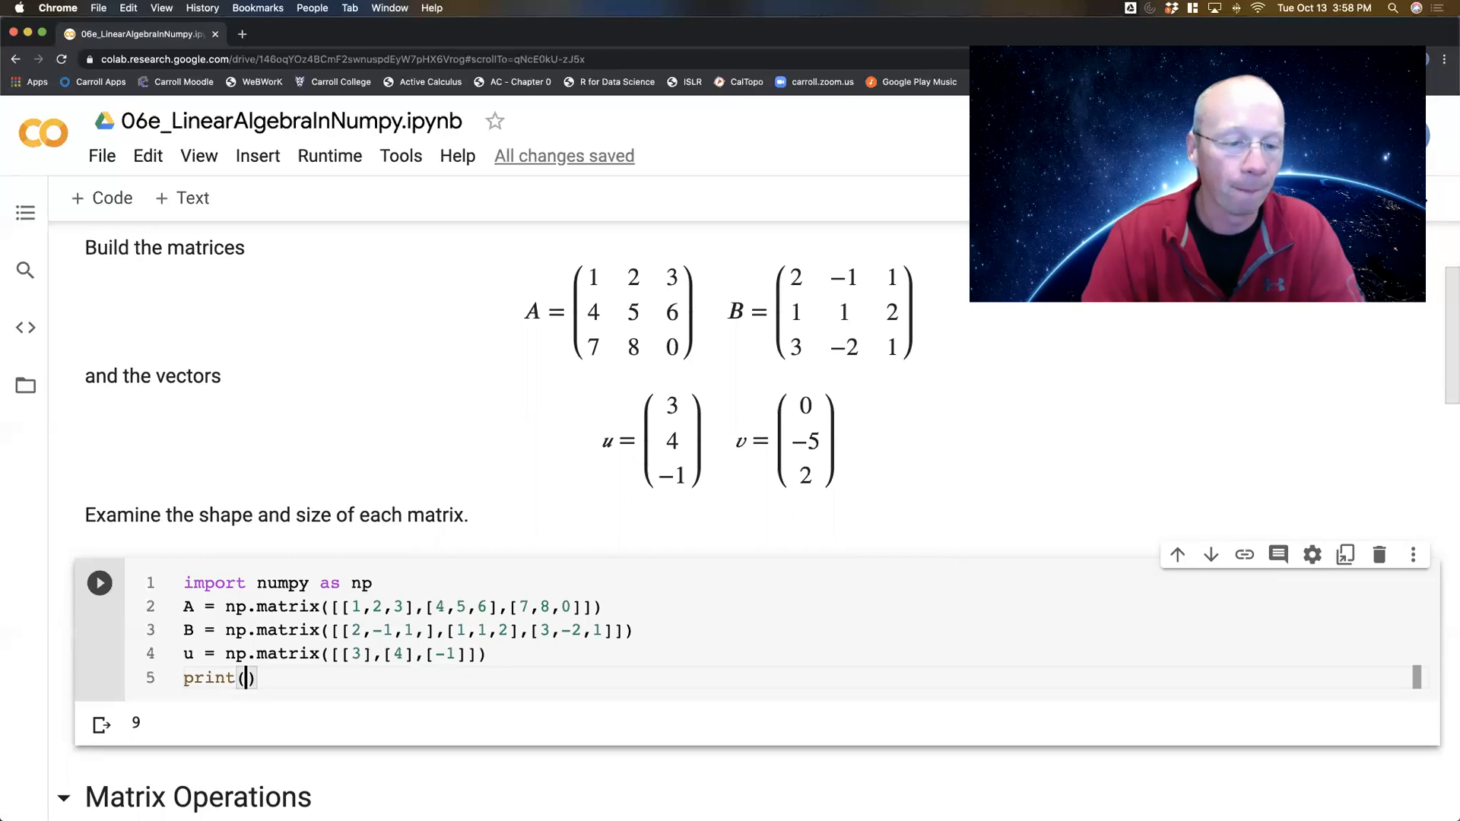
pyautogui.write('u)')
pyautogui.hotkey('shift', 'Return')
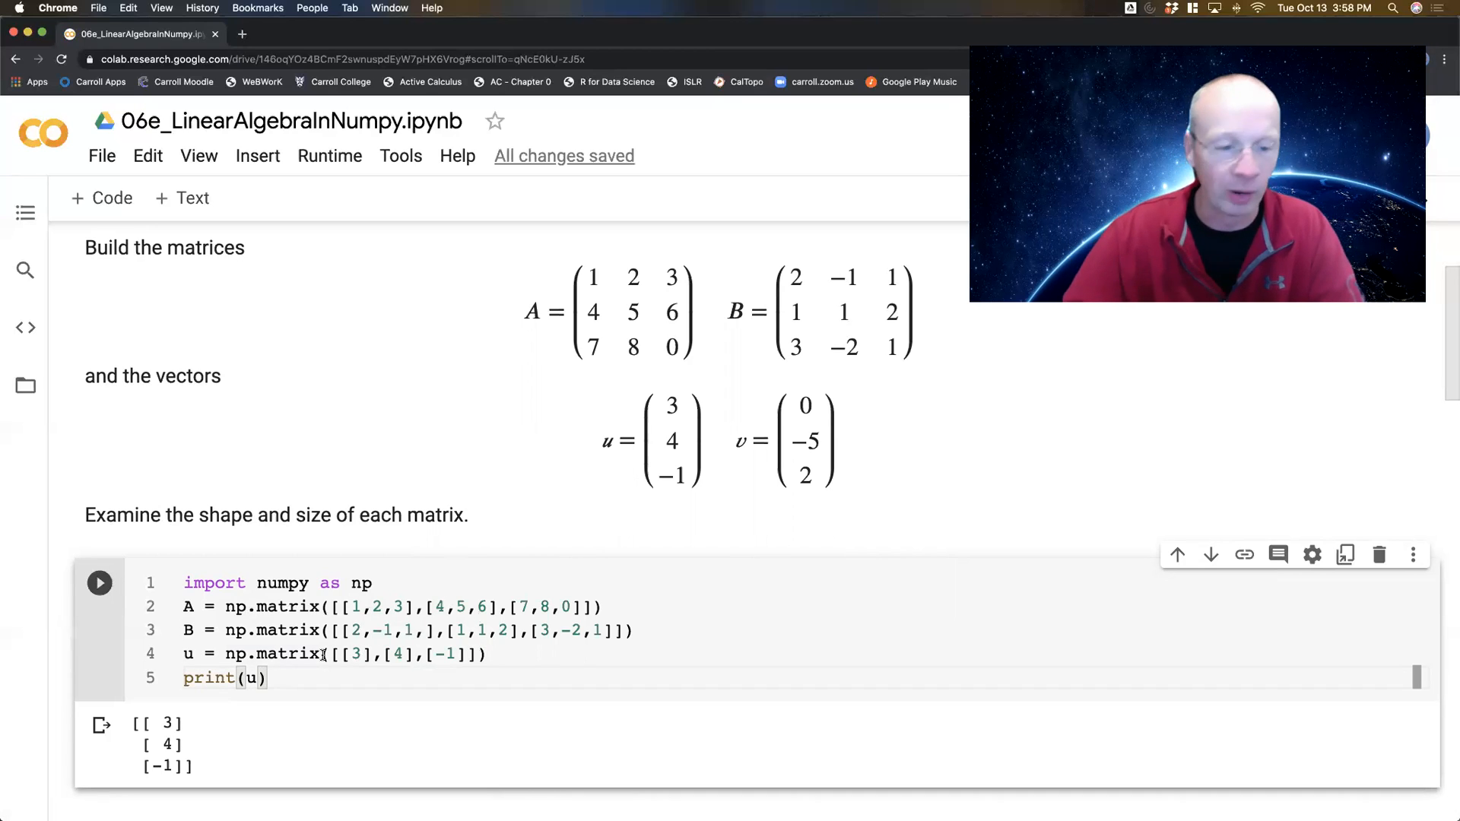
pyautogui.hotkey('shift', 'Home')
pyautogui.press('BackSpace')
pyautogui.write('v = ')
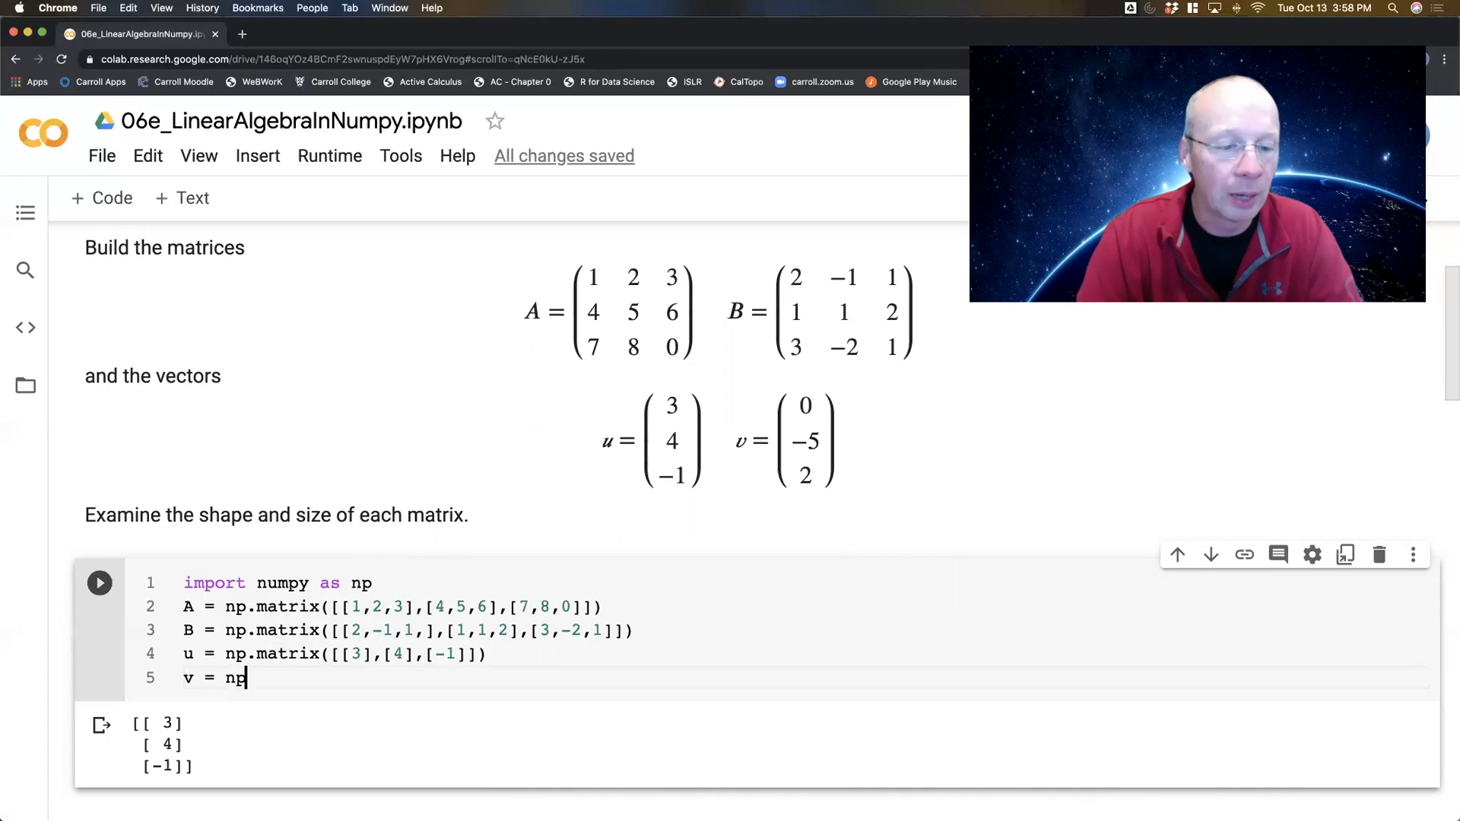
pyautogui.write('ix(')
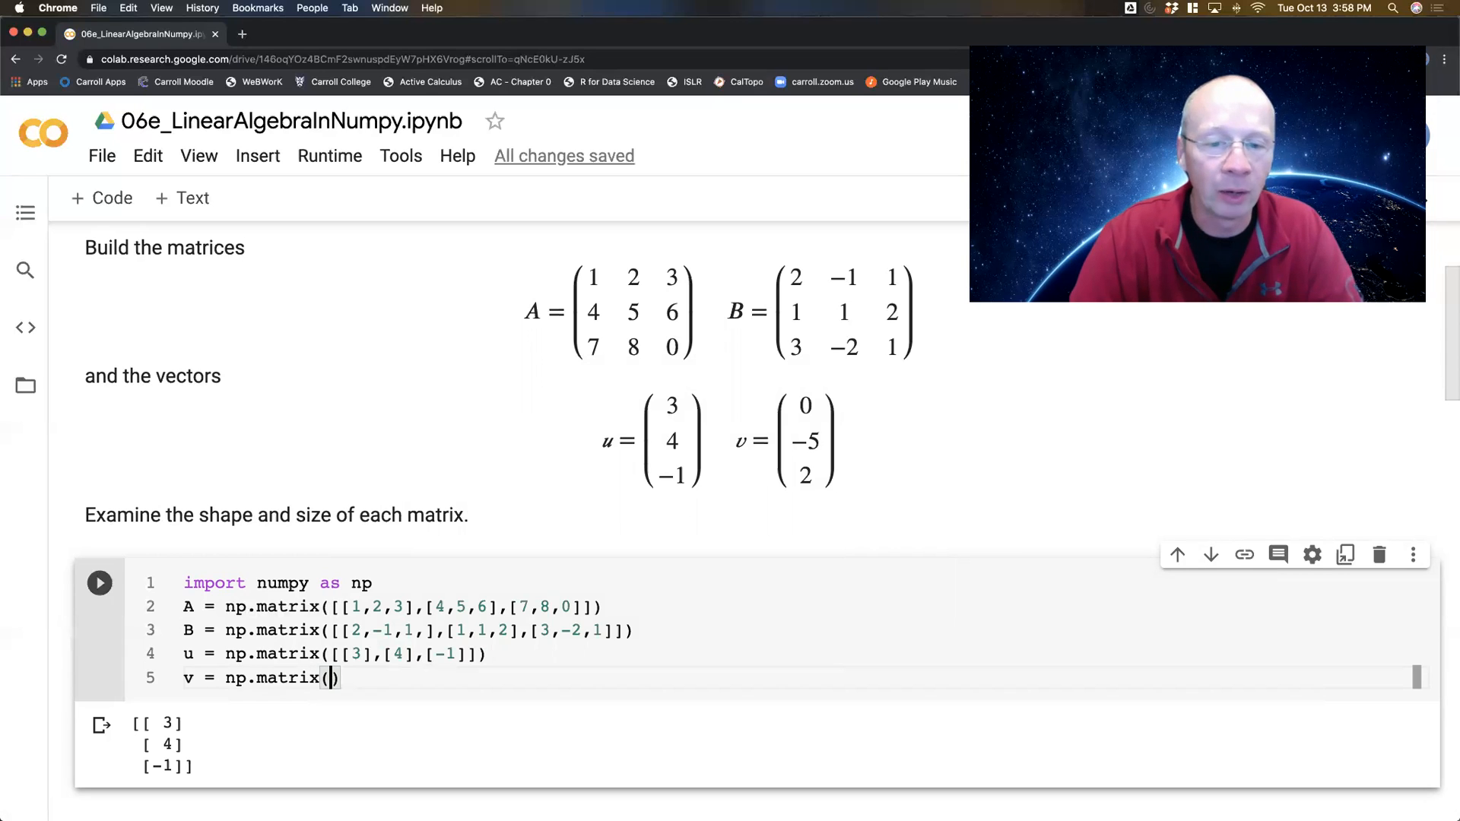
pyautogui.write('[[')
# - Define v = np.matrix([0,-5,2]) and print it as a row
pyautogui.press('Escape')
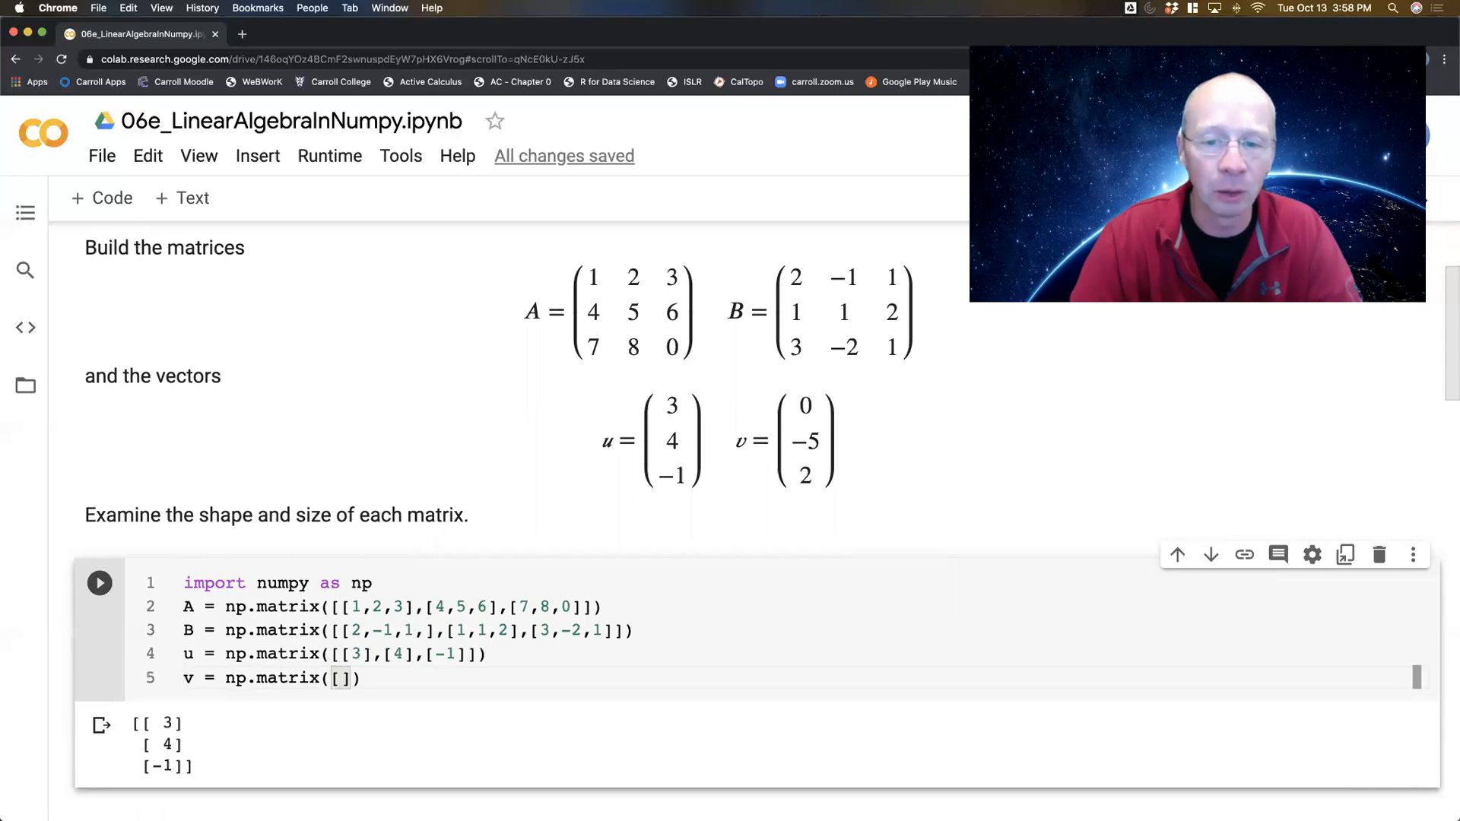
pyautogui.write('0,-5,2')
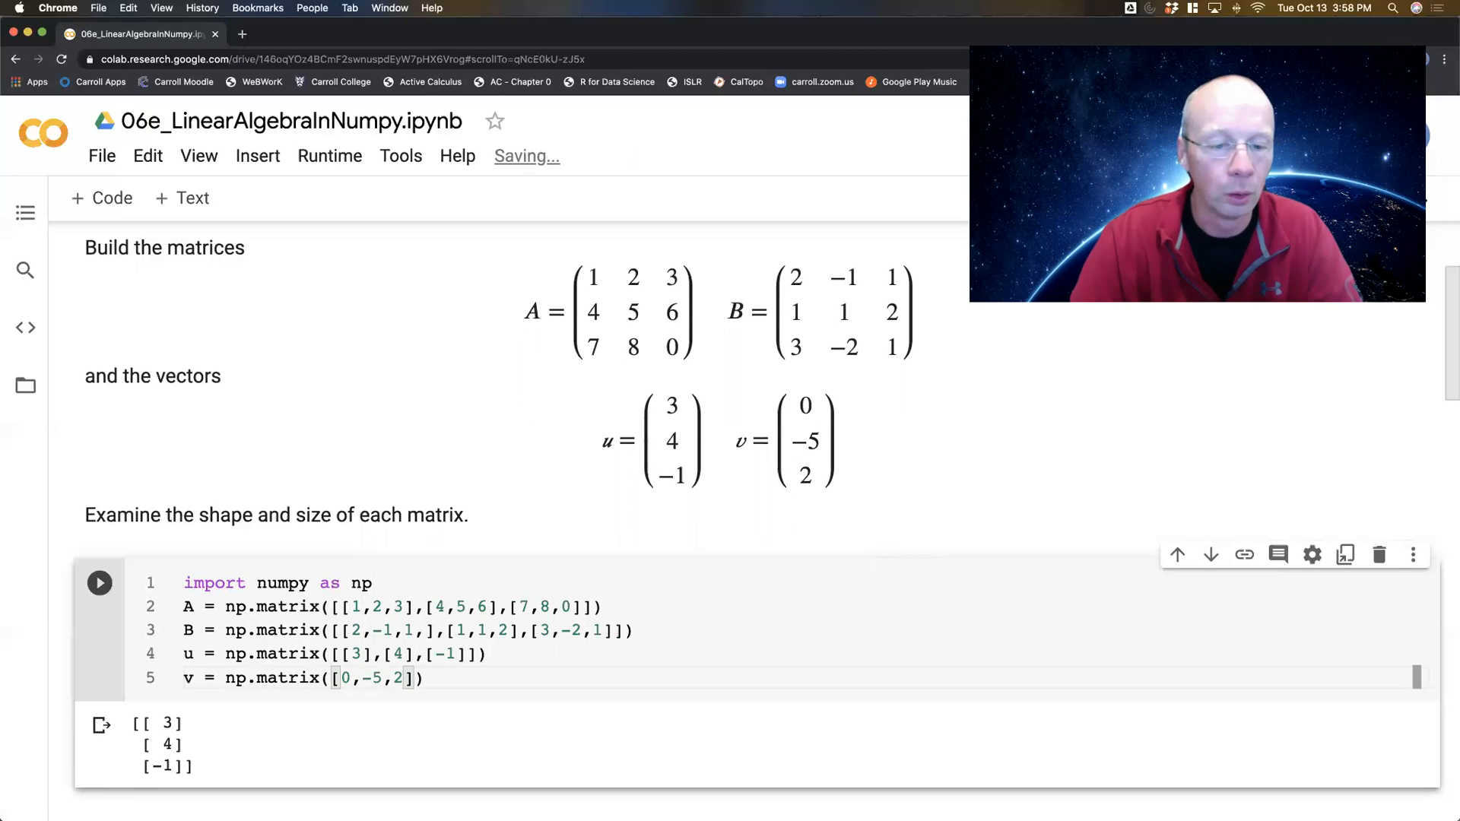
pyautogui.press('Right')
pyautogui.press('Return')
pyautogui.write('(v')
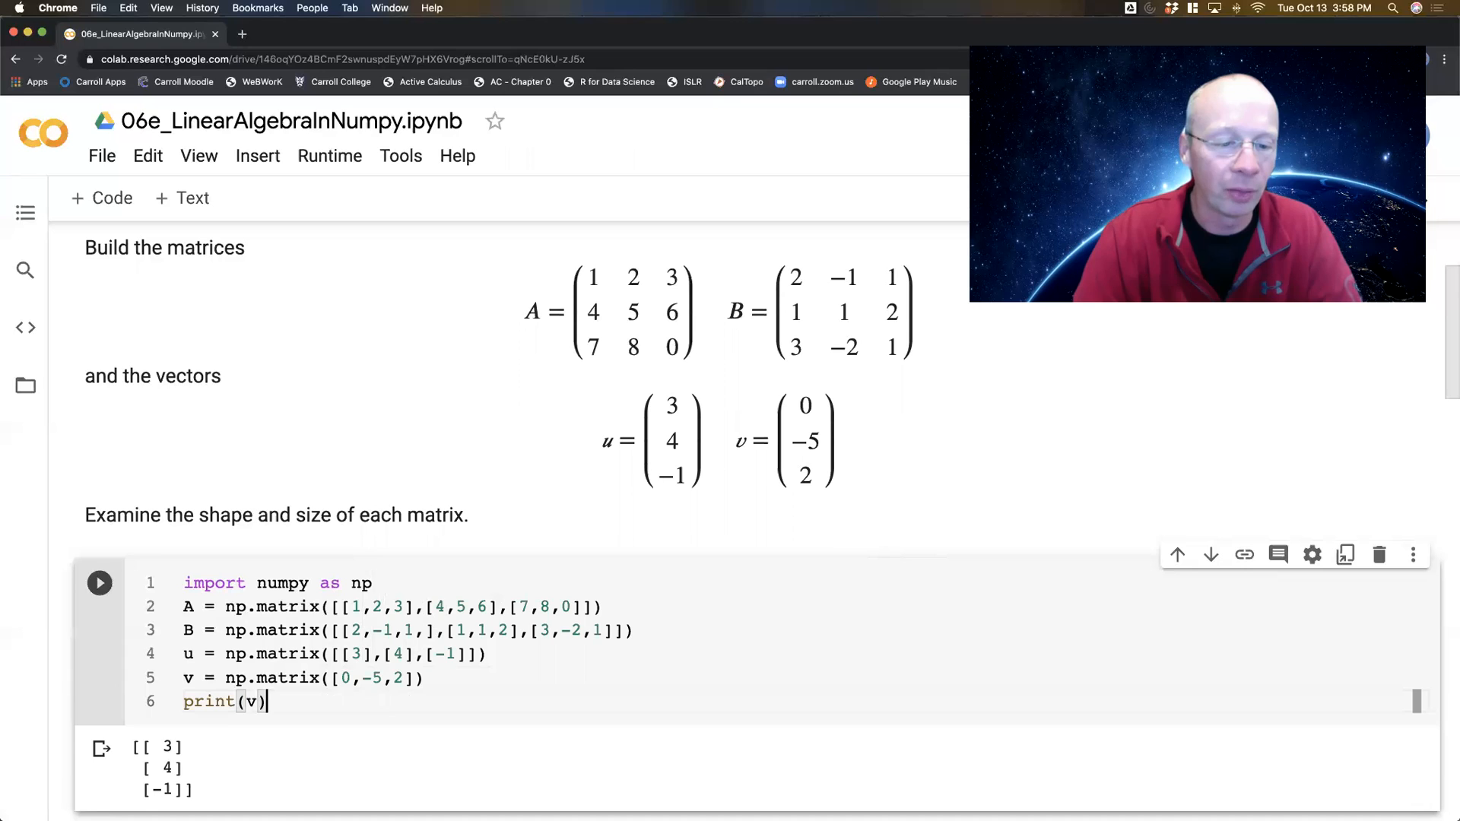
pyautogui.hotkey('shift', 'Return')
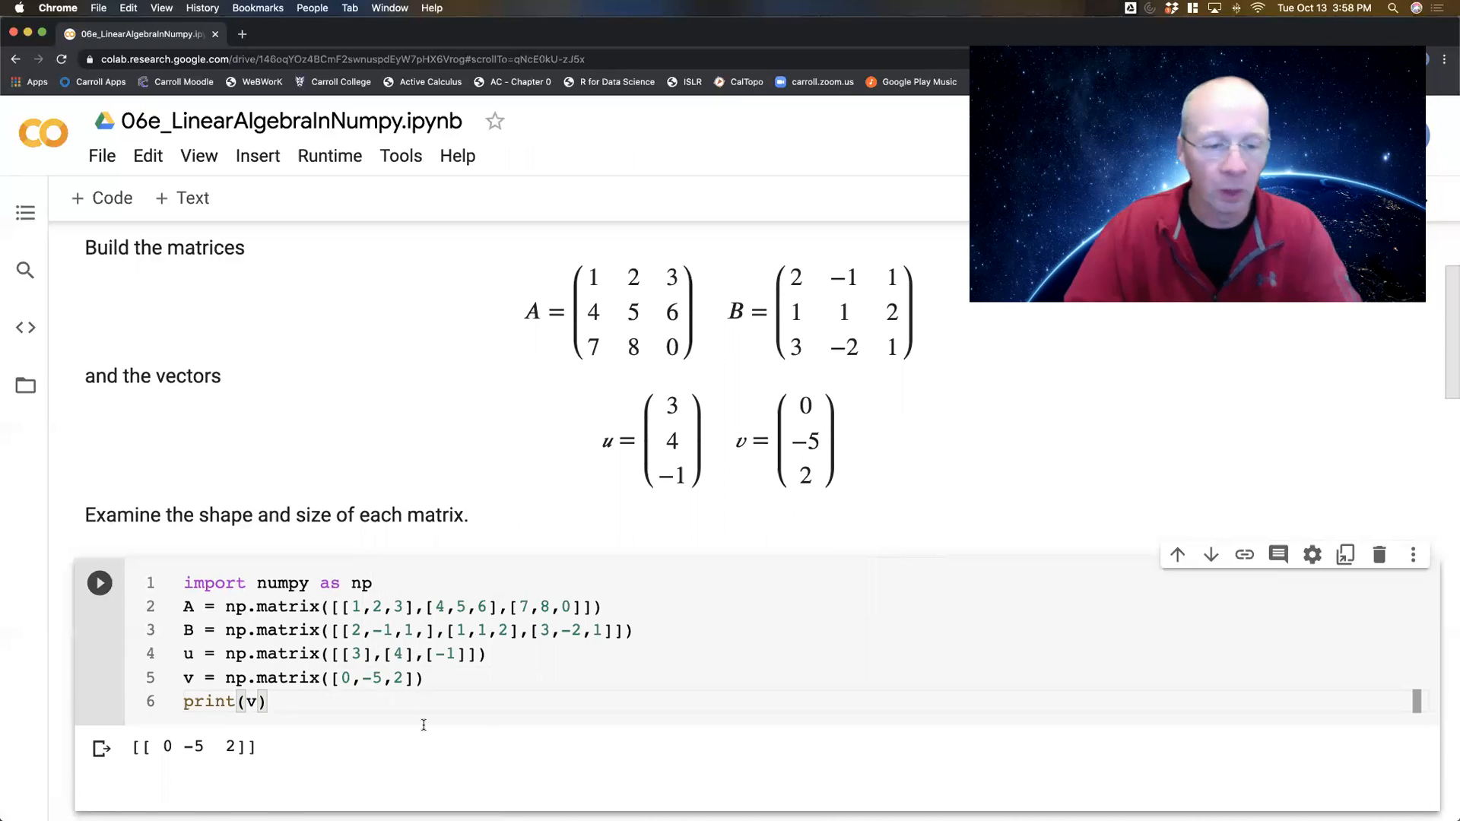
# - Append .T with a '# *.T is the transpose' comment and re-run so v prints as a column
pyautogui.click(420, 677)
pyautogui.write('.T #')
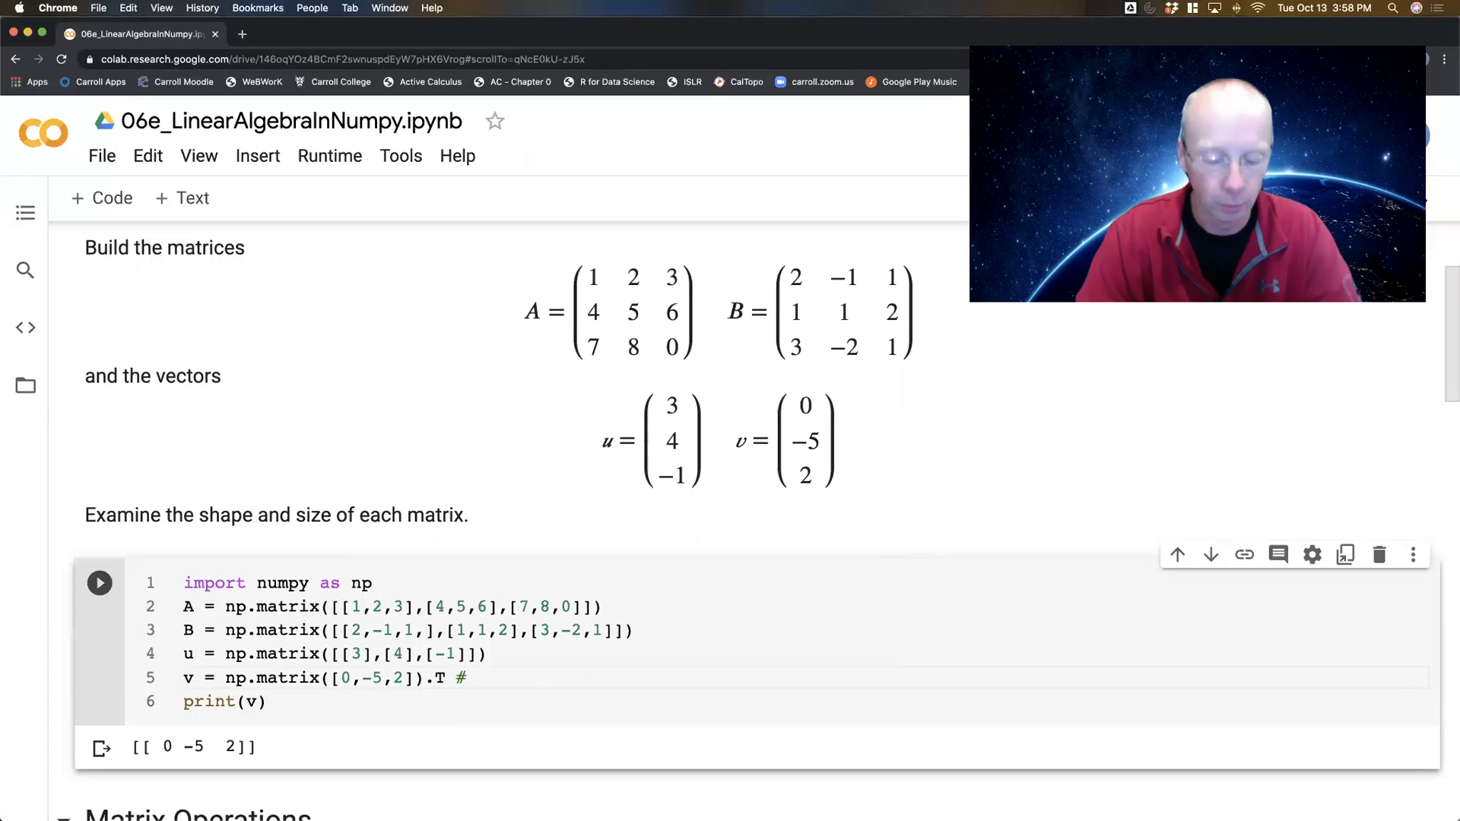
pyautogui.write(' *.T is the transpose')
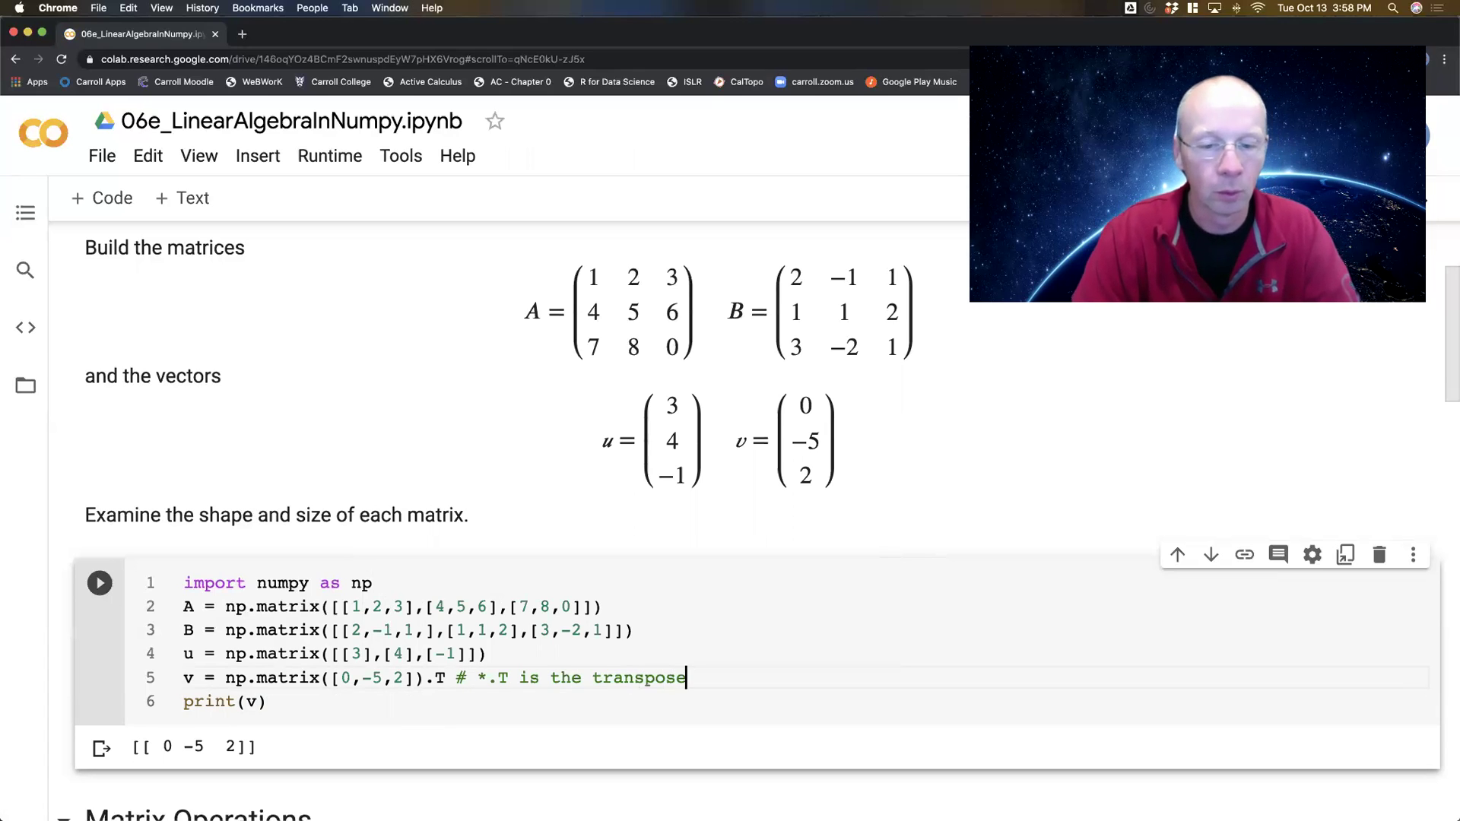
pyautogui.hotkey('ctrl', 'Return')
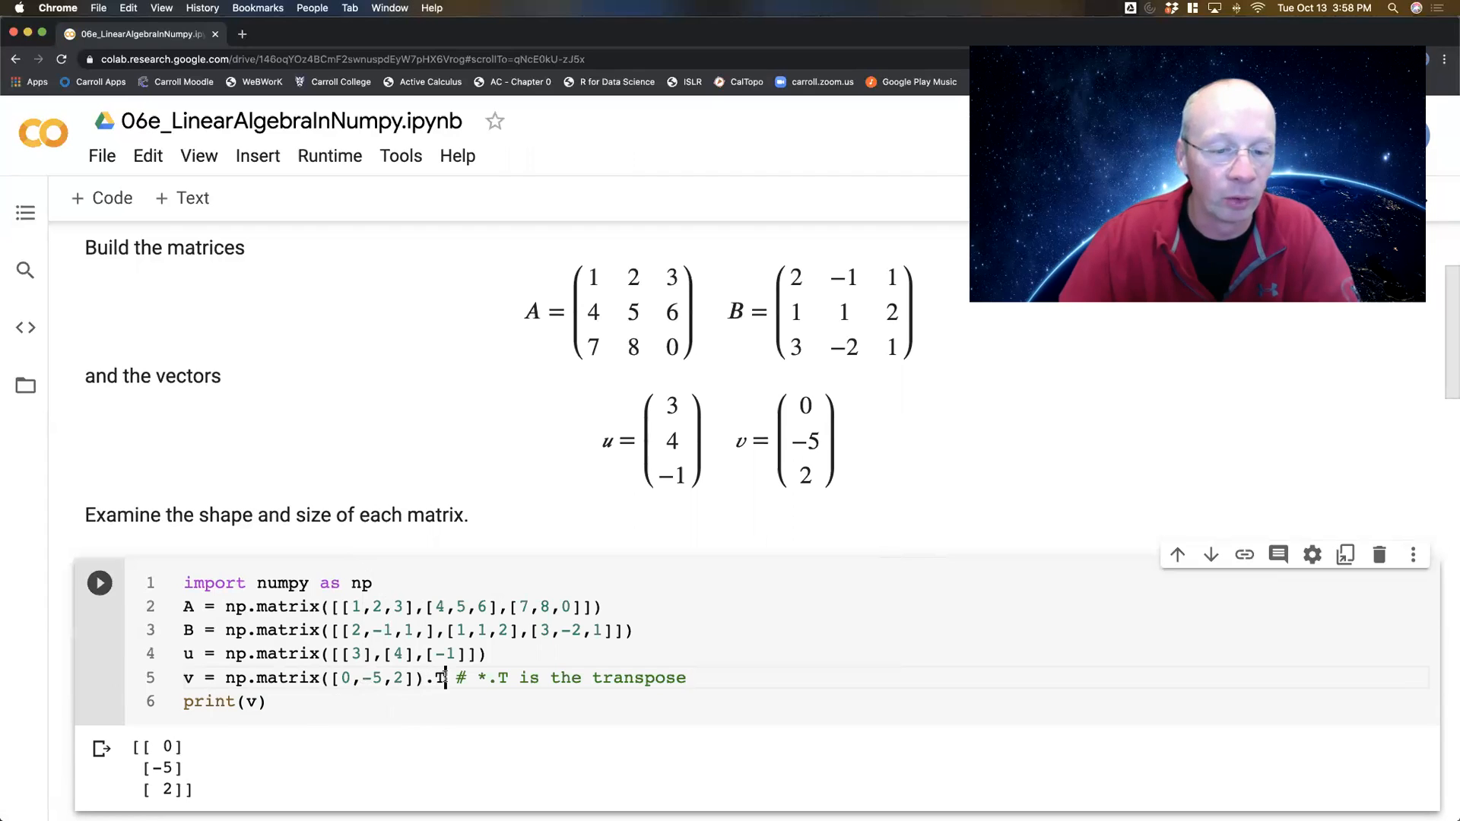
pyautogui.click(493, 656)
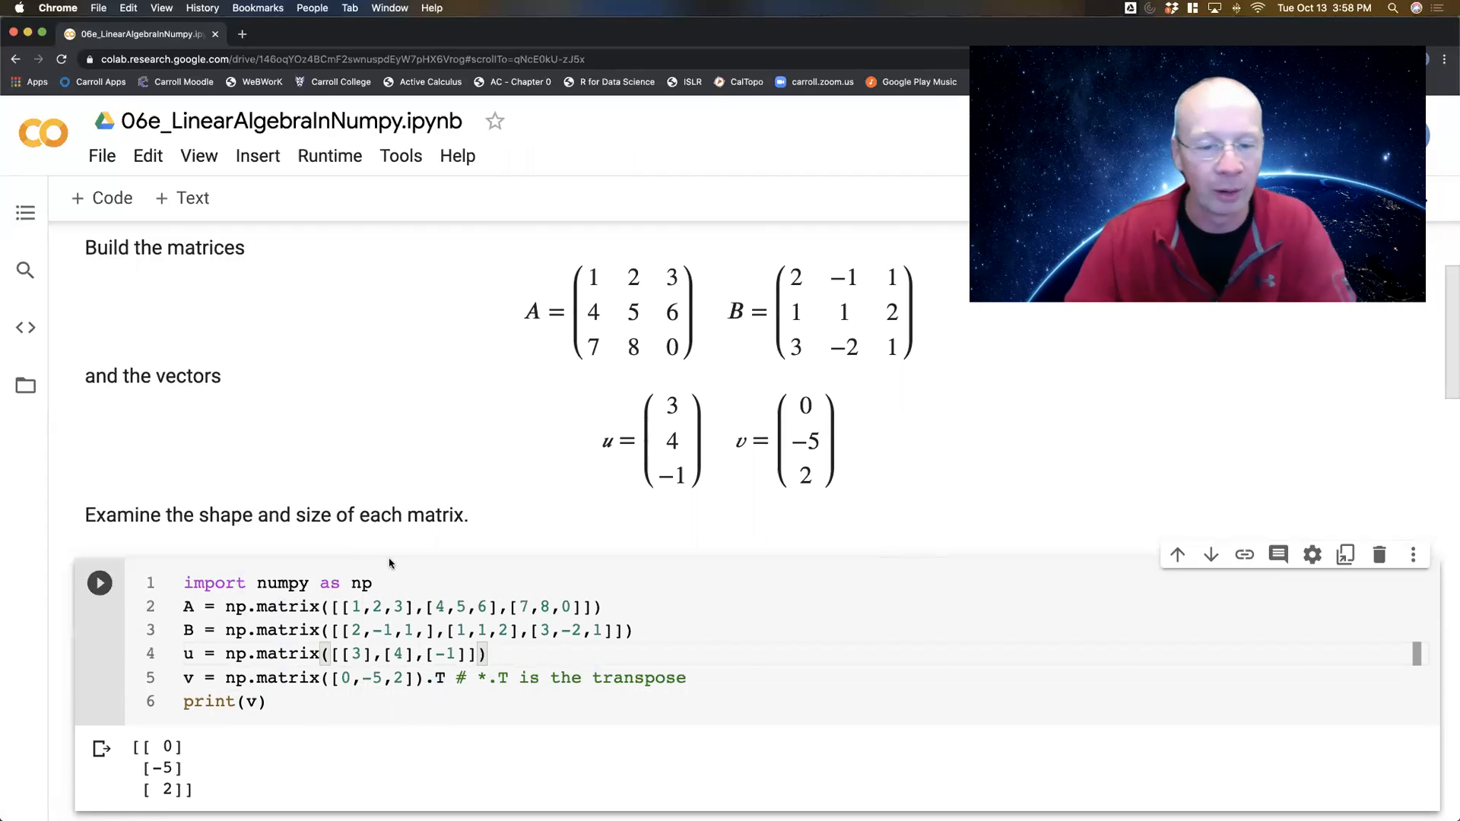
# - Print v.shape giving (3, 1), then v.size giving 3
pyautogui.click(263, 702)
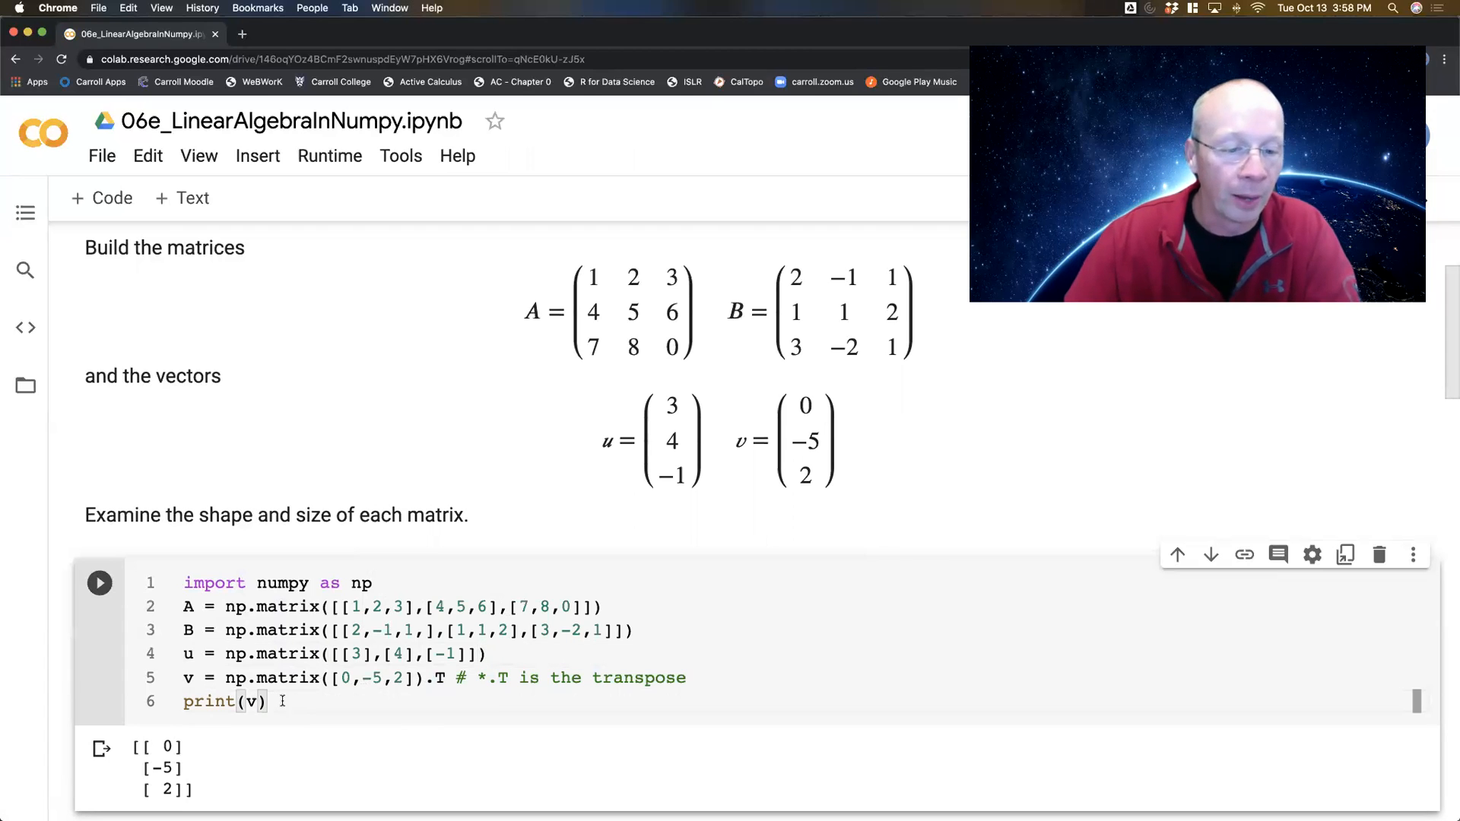
pyautogui.doubleClick(250, 701)
pyautogui.write('v.sha')
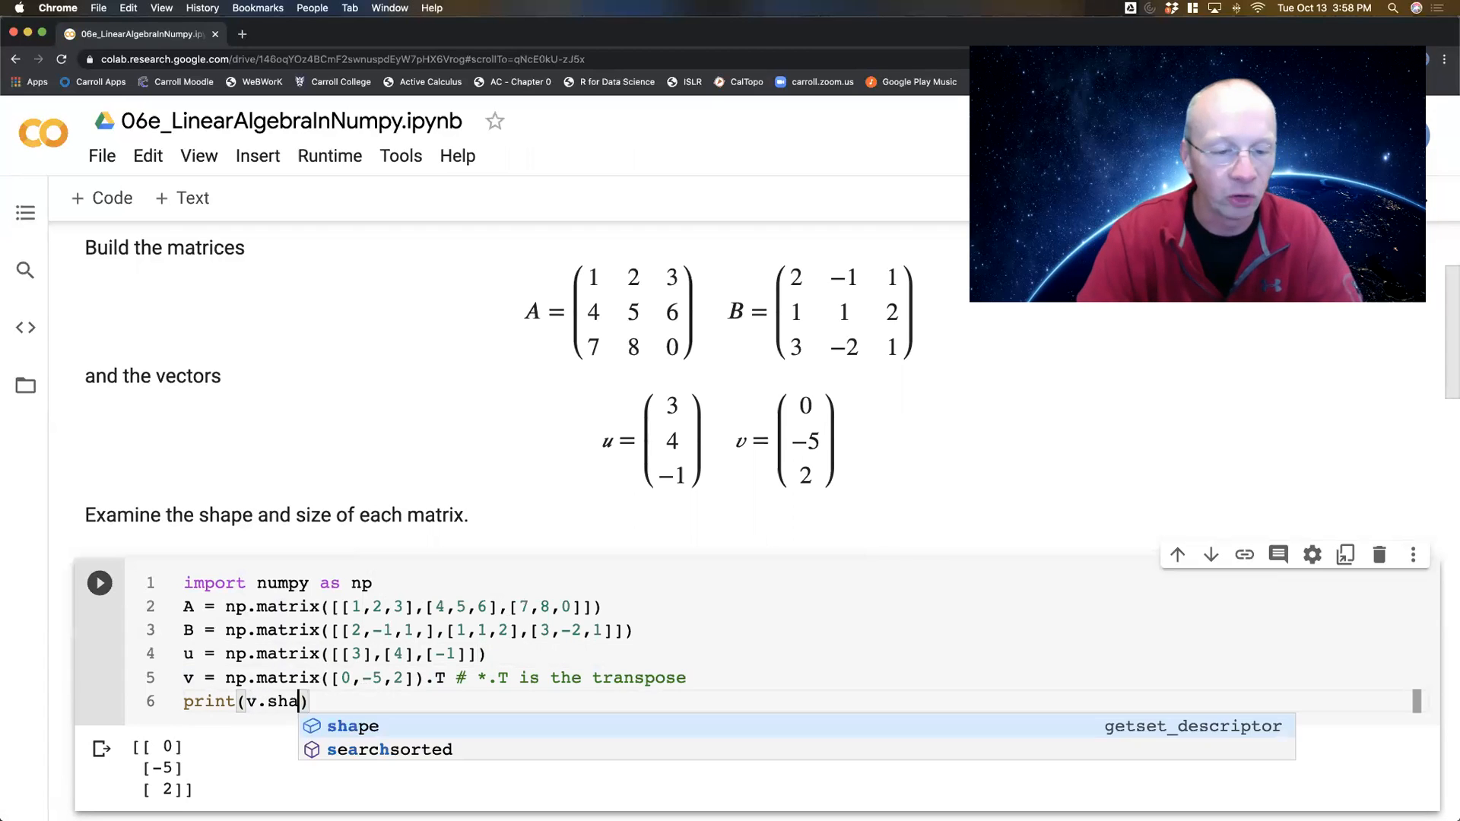
pyautogui.write('pe')
pyautogui.hotkey('ctrl', 'Return')
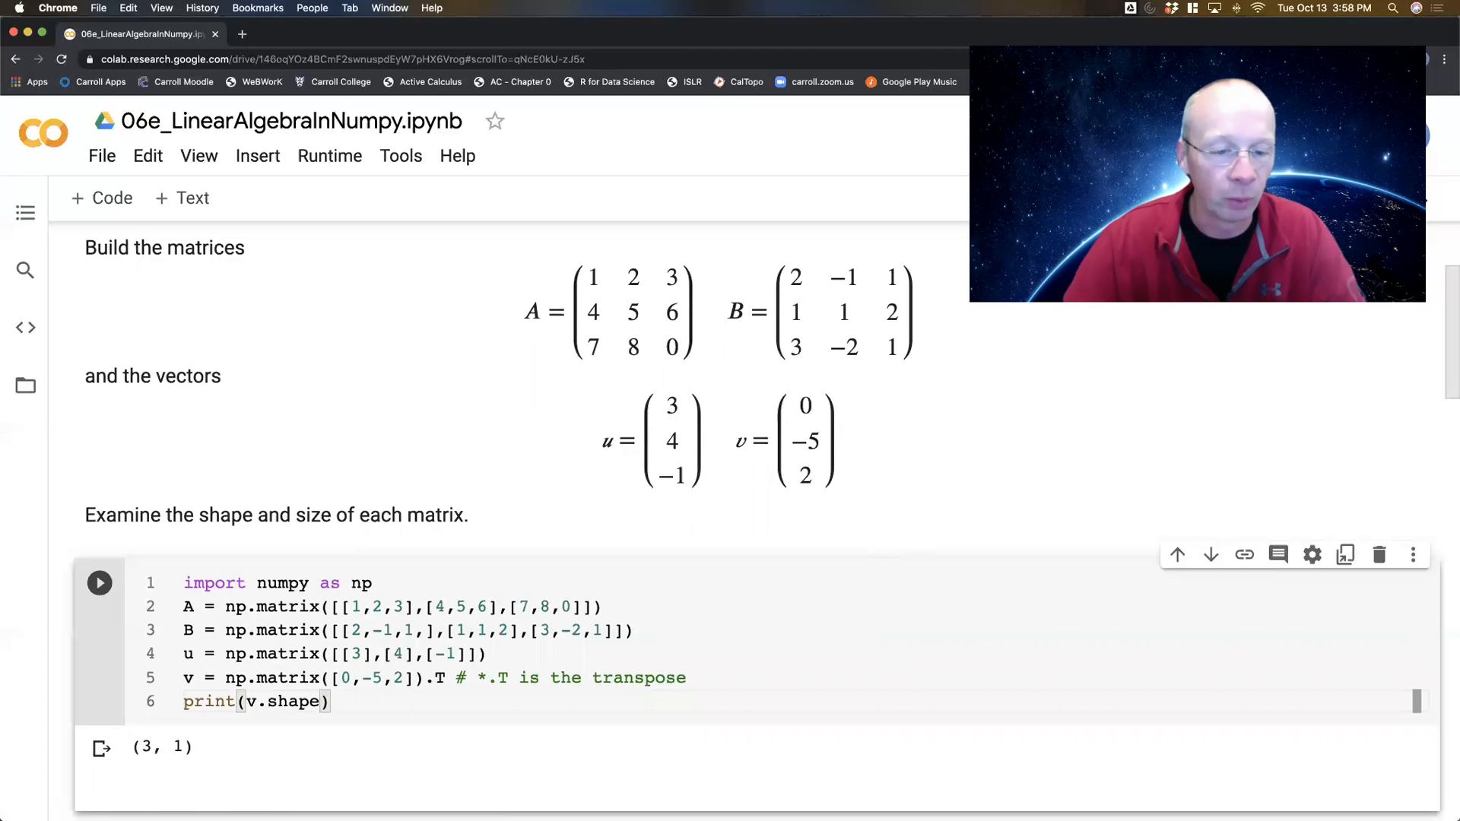
pyautogui.press('BackSpace')
pyautogui.press('BackSpace')
pyautogui.press('BackSpace')
pyautogui.press('BackSpace')
pyautogui.press('BackSpace')
pyautogui.write('ize')
pyautogui.hotkey('ctrl', 'Return')
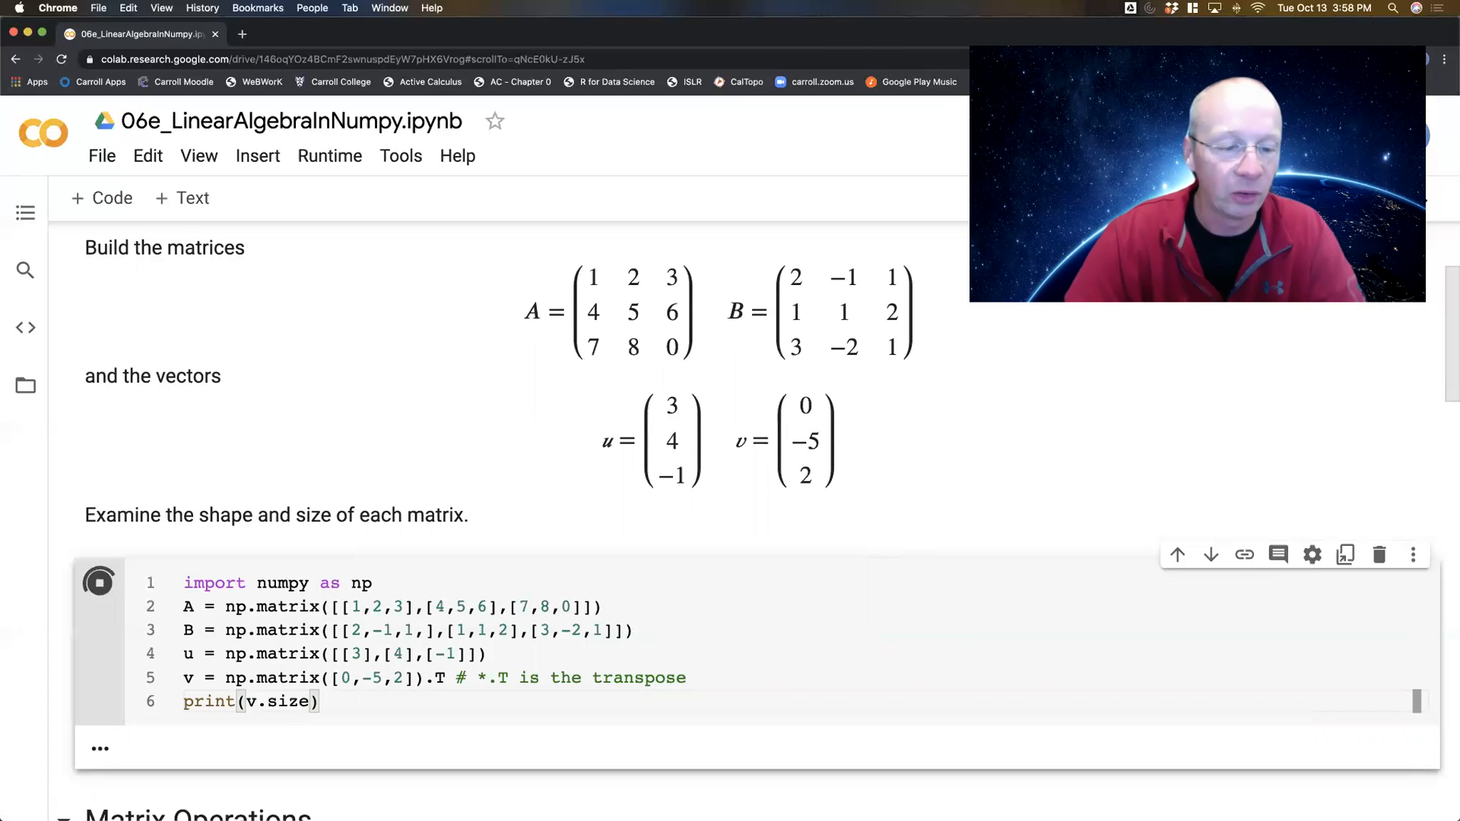
# - Delete the print line and the leftover empty line so the cell only defines A, B, u and v
pyautogui.hotkey('shift', 'Home')
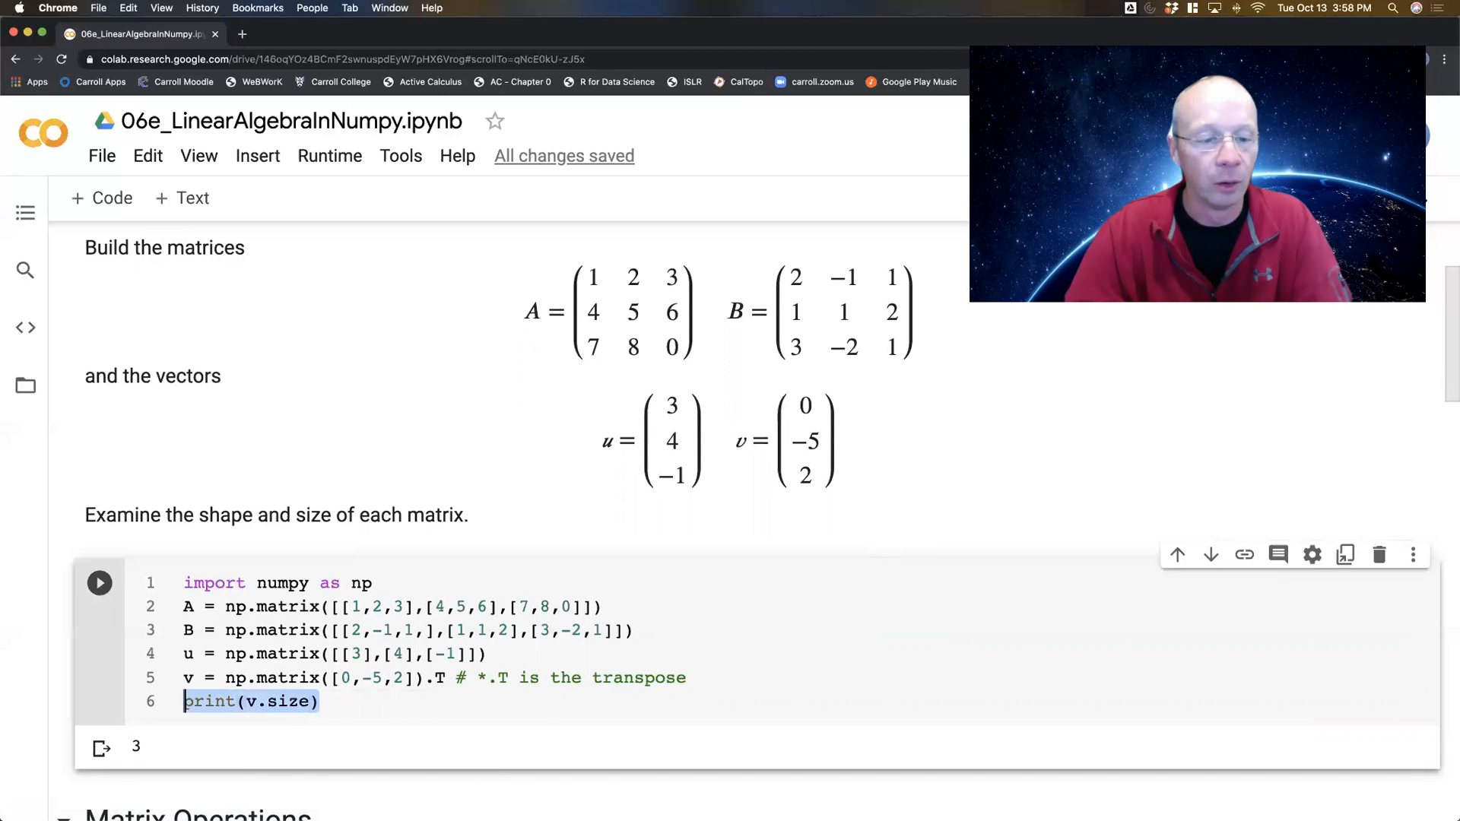
pyautogui.press('BackSpace')
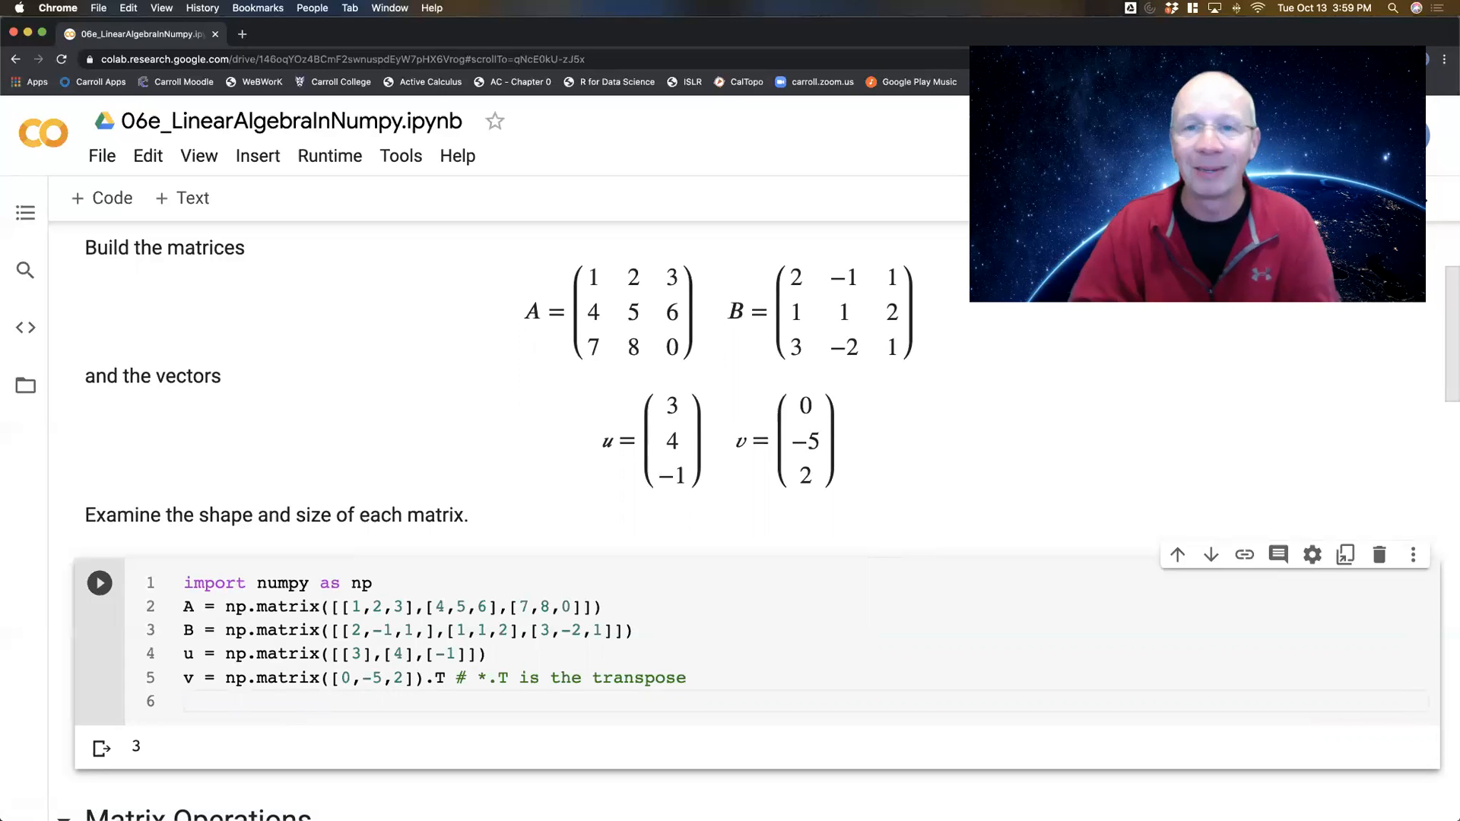
pyautogui.press('BackSpace')
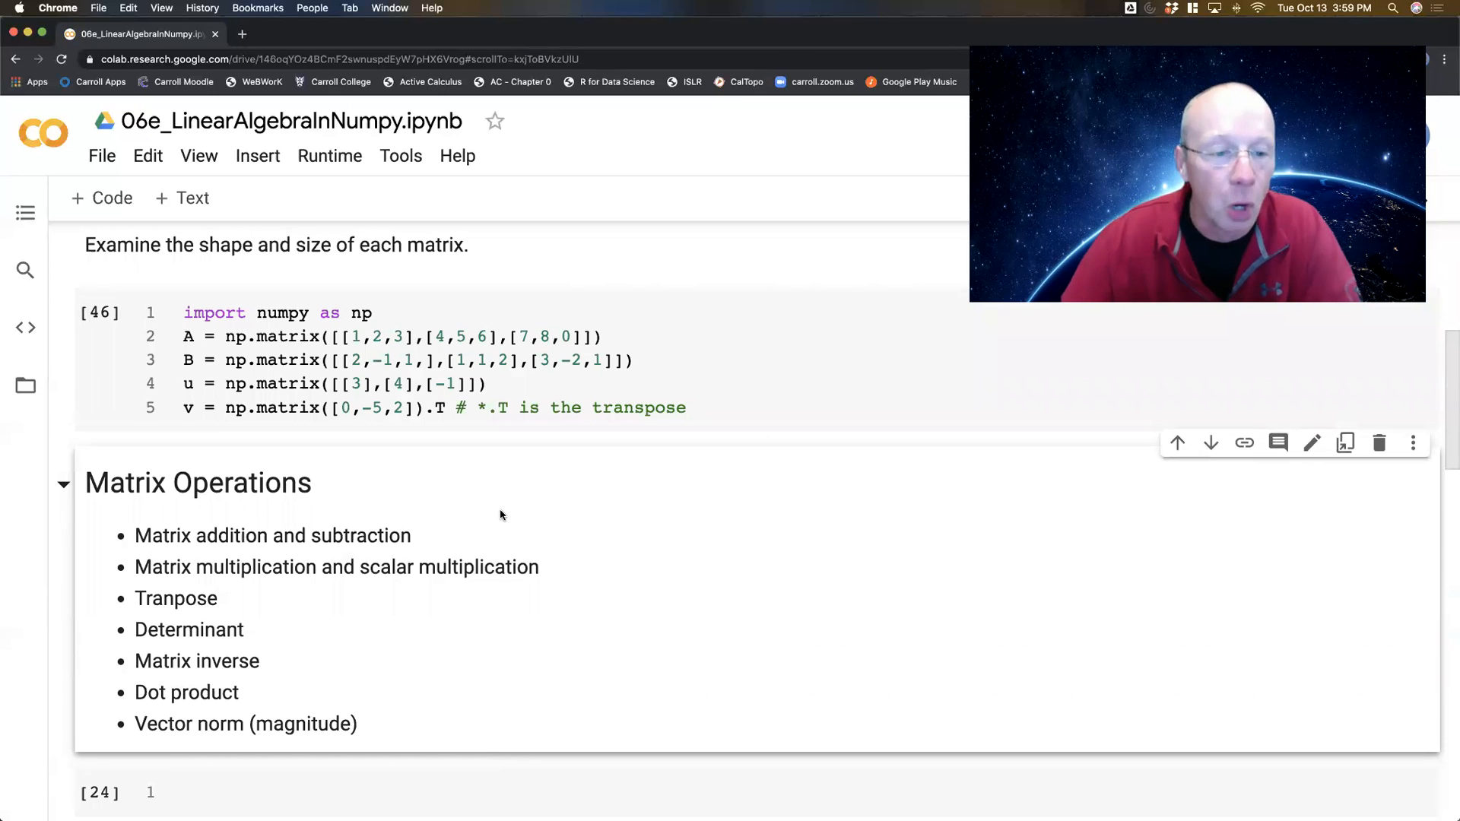
pyautogui.scroll(-1, 454, 580)
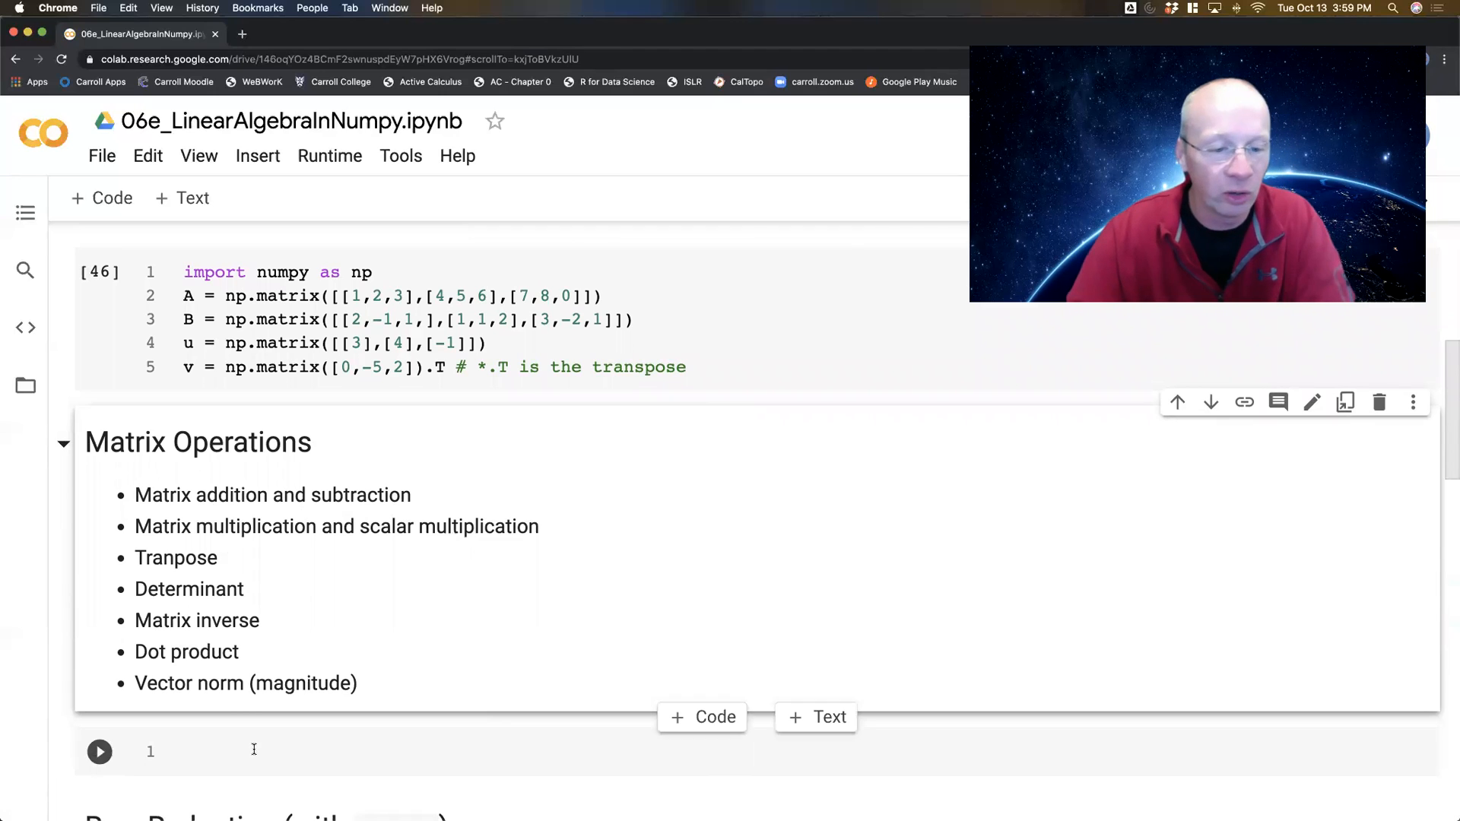
# - Add a code cell with '# Add and subtract' and print("A+B=\n",A + B), running it to show the labelled sum
pyautogui.click(702, 718)
pyautogui.write('# Add and subtrac')
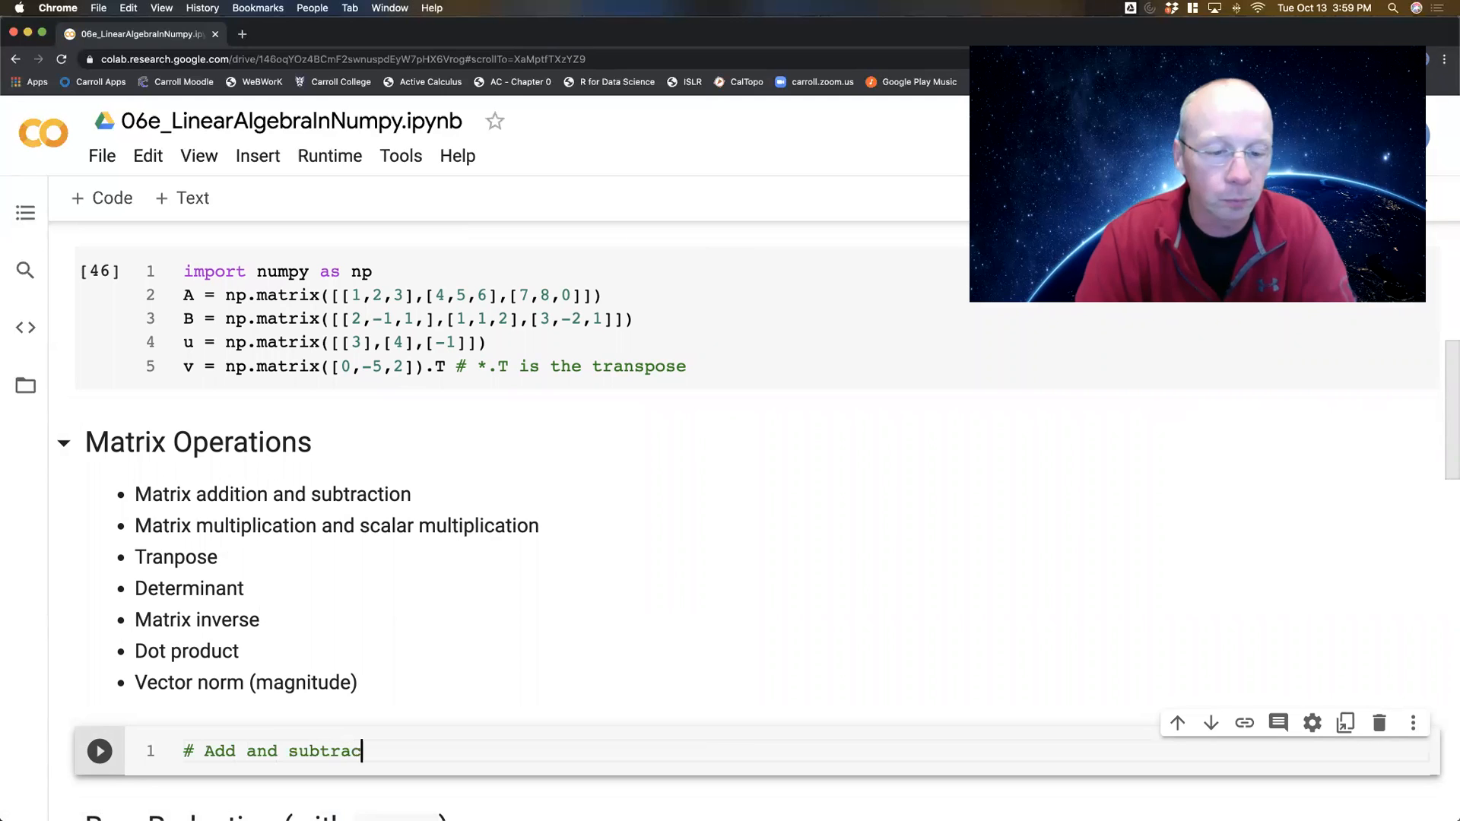
pyautogui.write('t')
pyautogui.press('Return')
pyautogui.write('A + B')
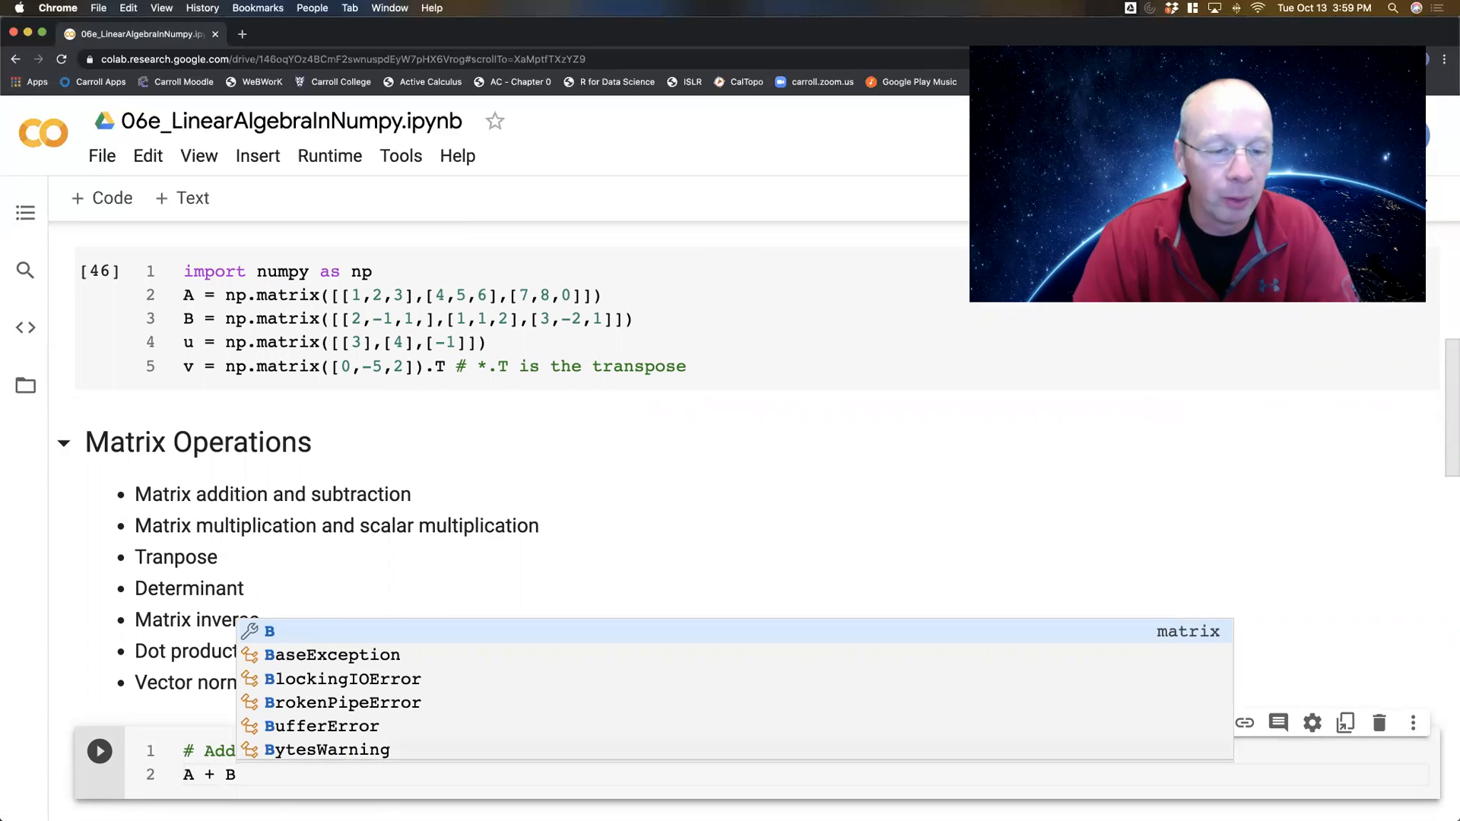
pyautogui.hotkey('shift', 'Return')
pyautogui.scroll(-2, 342, 605)
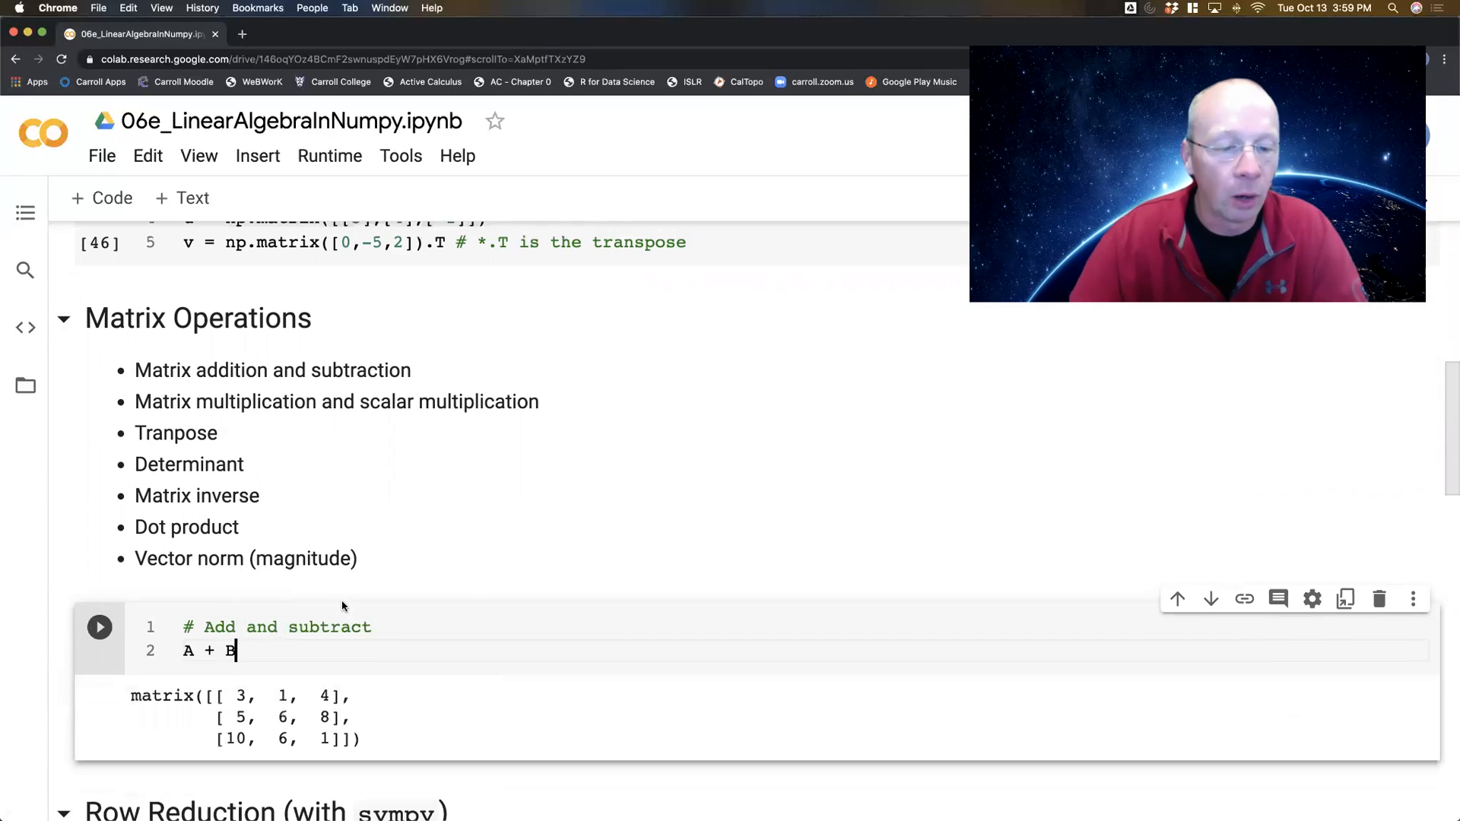
pyautogui.write('print(')
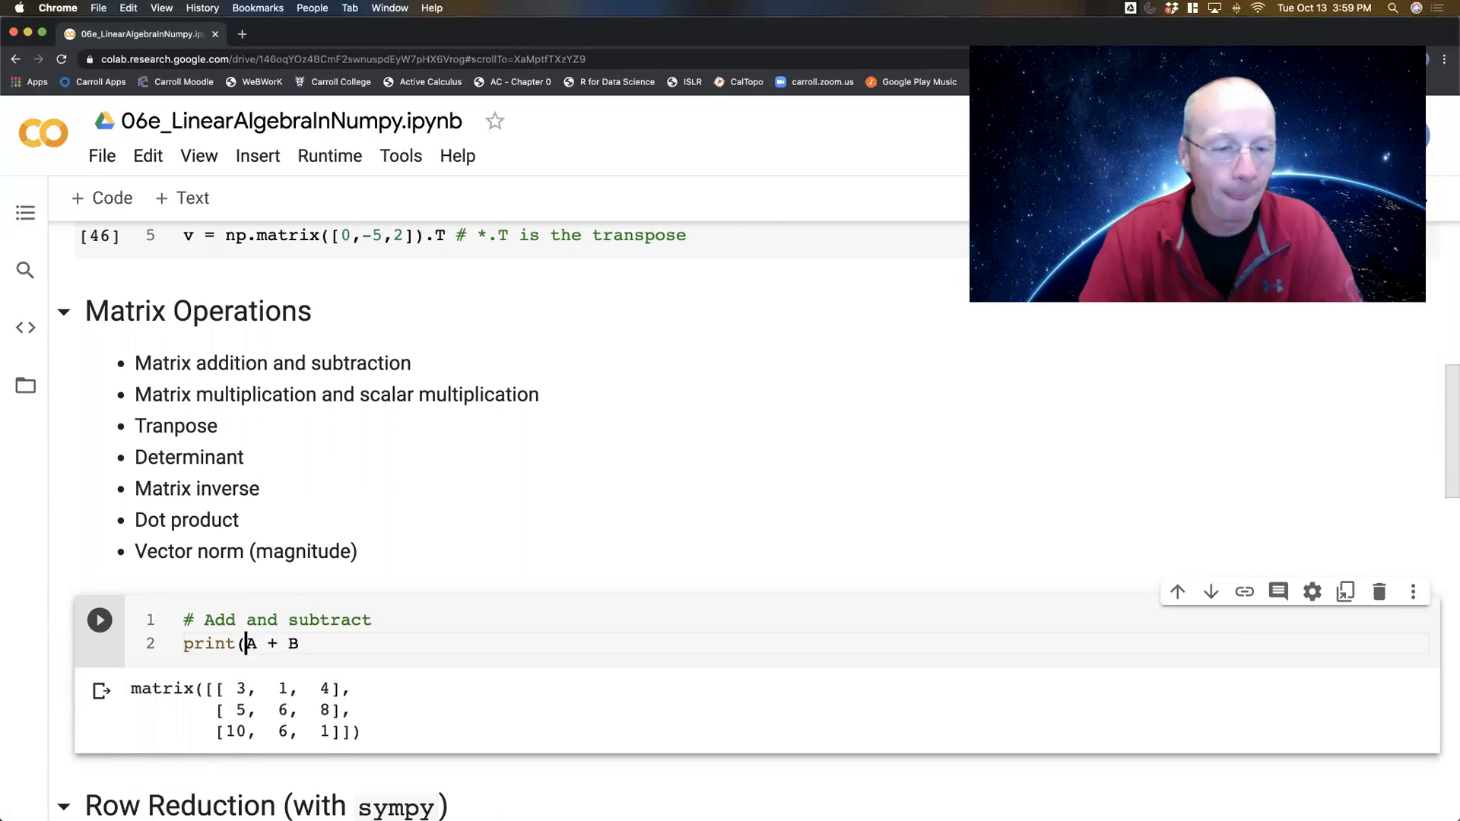
pyautogui.write('"A+B')
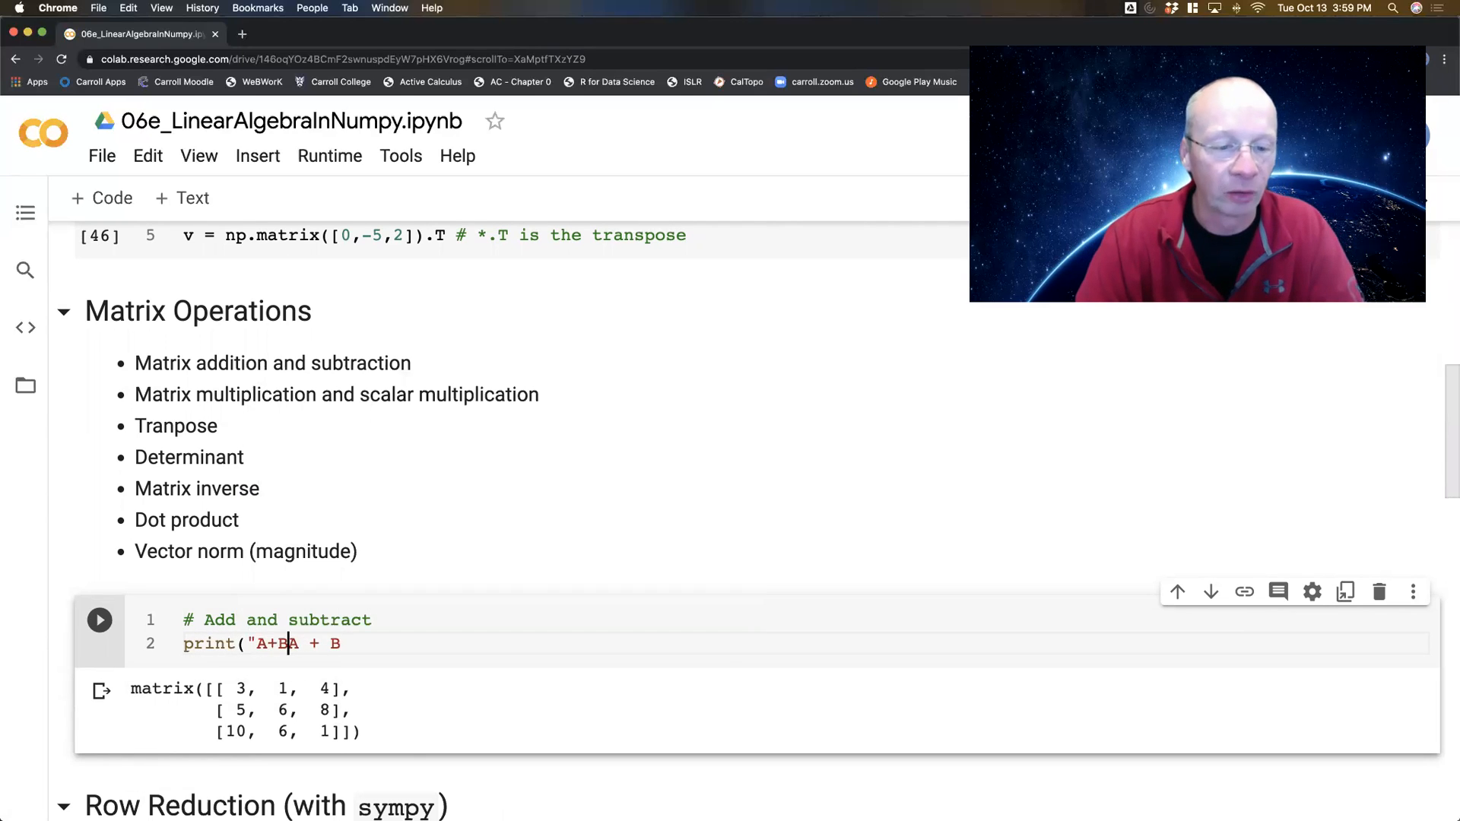
pyautogui.write('=",')
pyautogui.press('End')
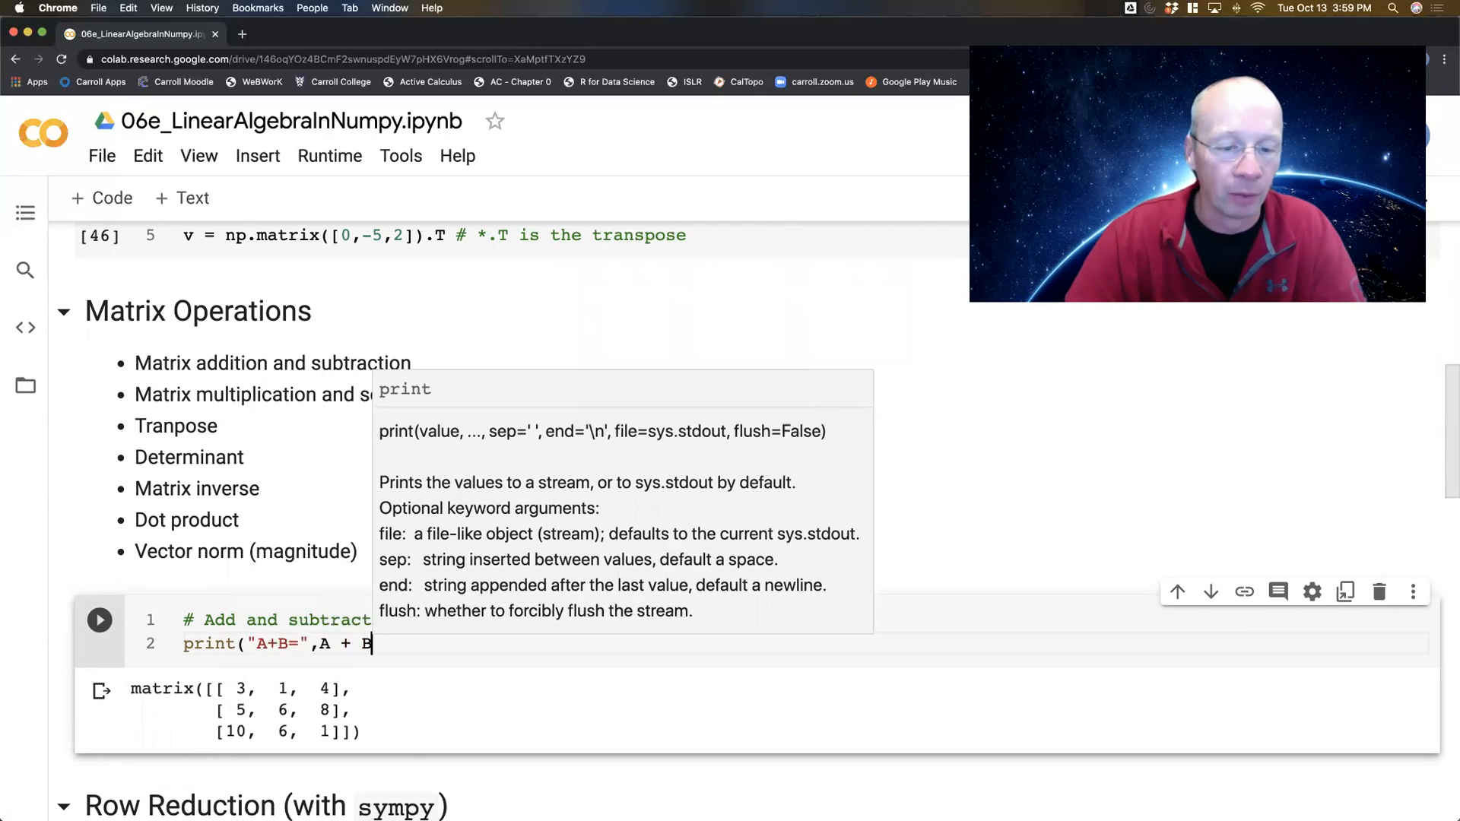
pyautogui.write(')')
pyautogui.hotkey('shift', 'Return')
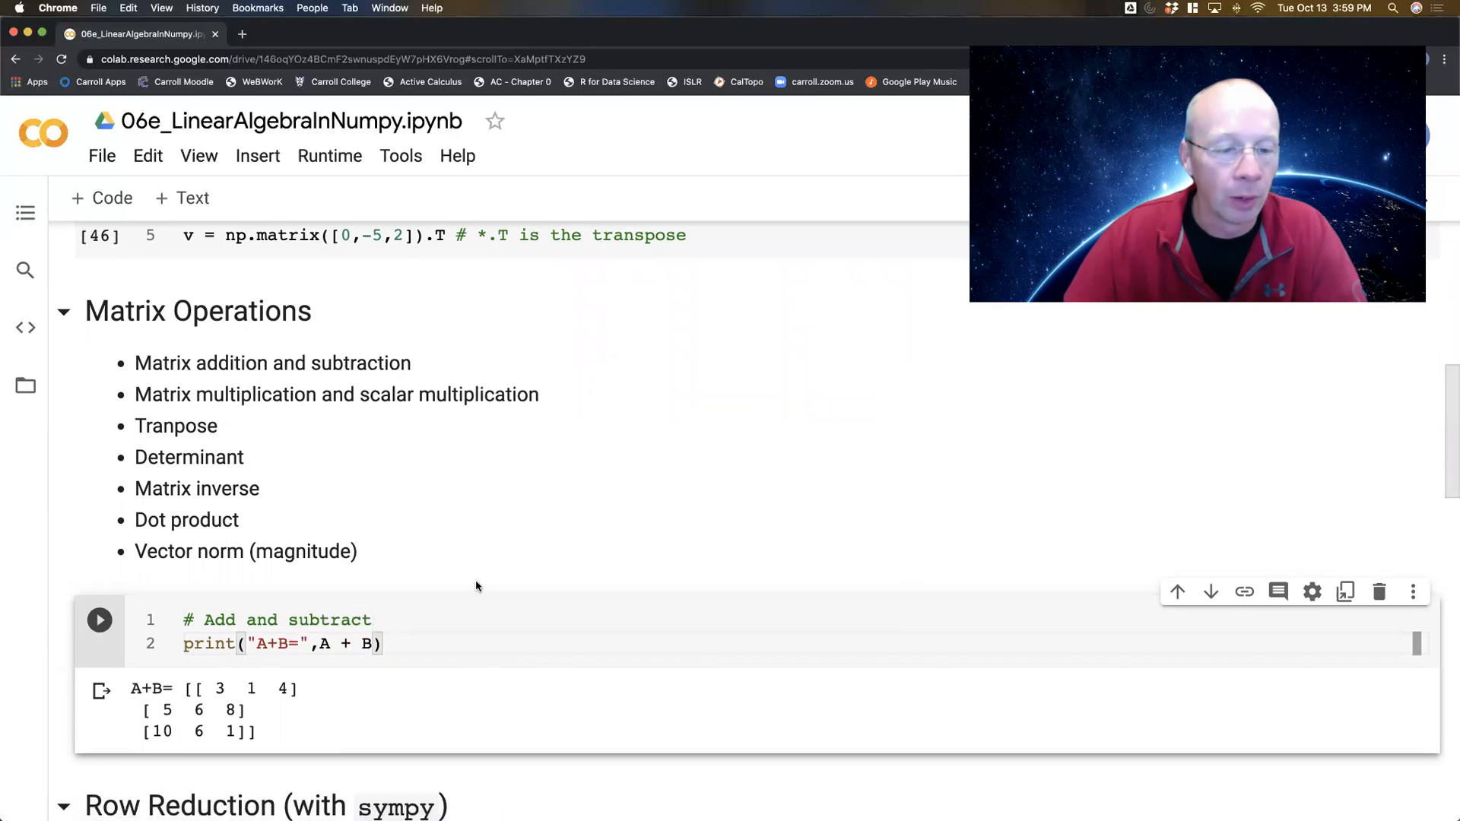
pyautogui.write('\\')
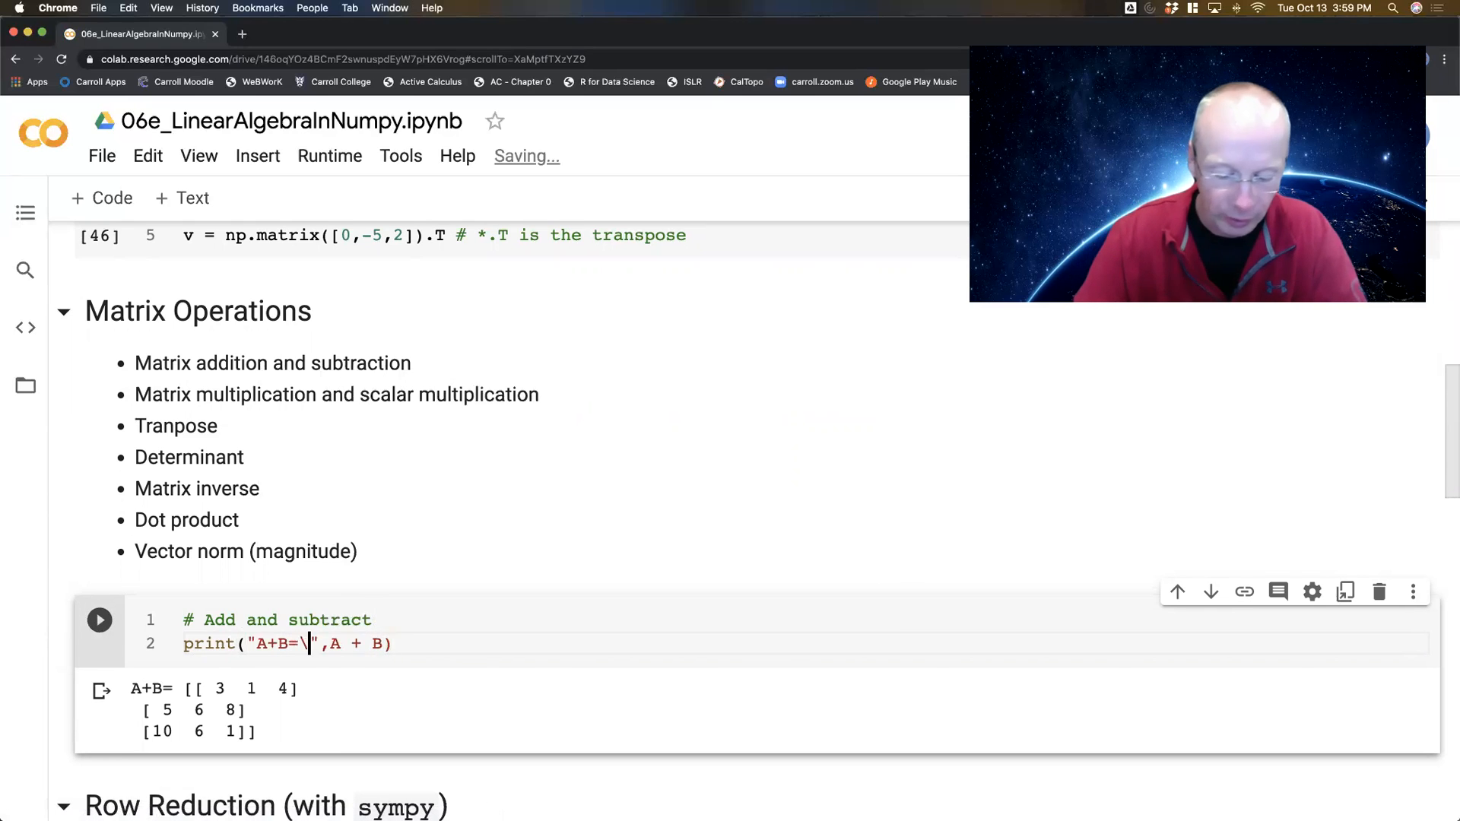
pyautogui.write('n')
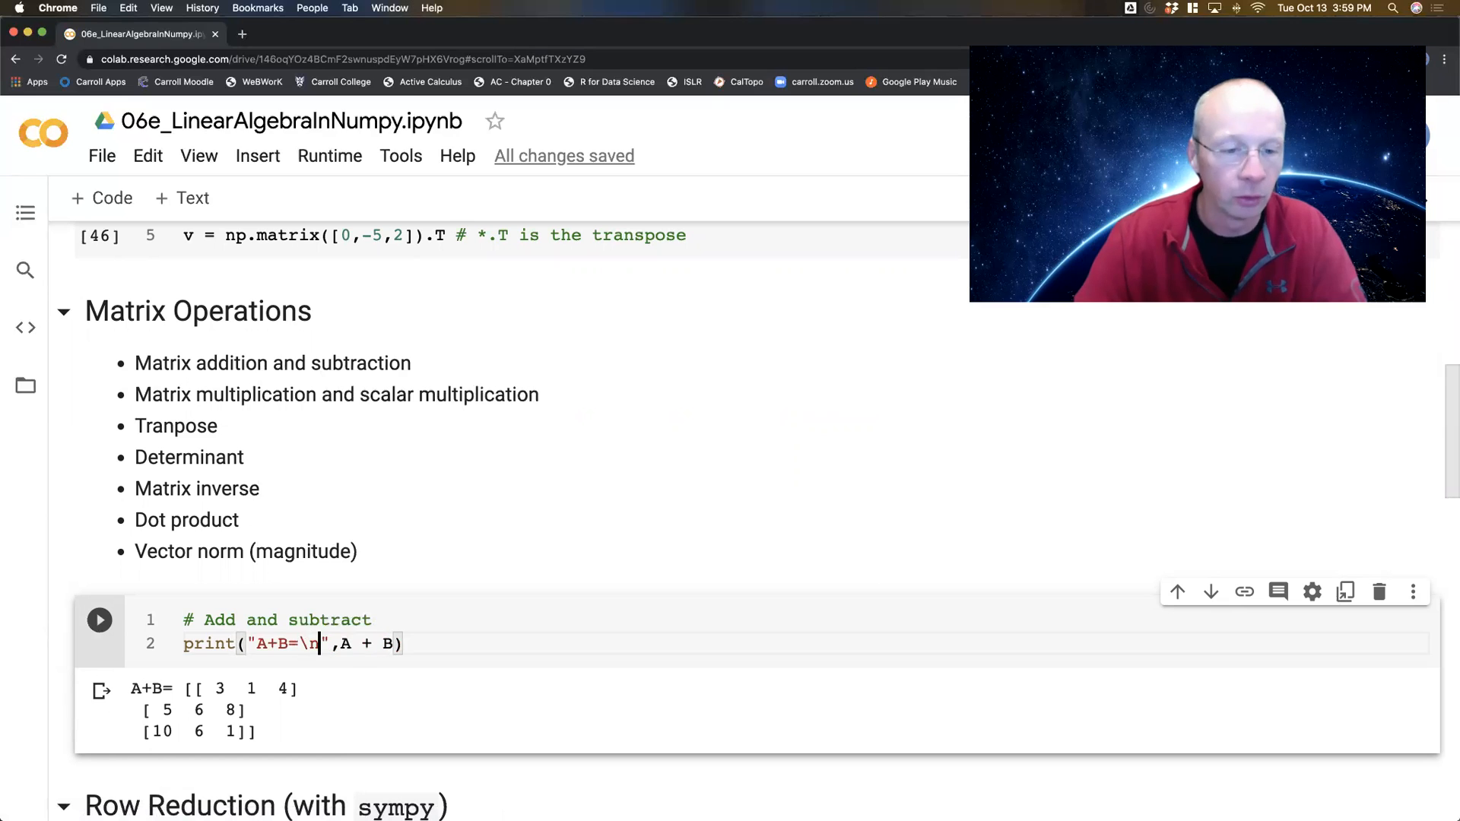
pyautogui.hotkey('shift', 'Return')
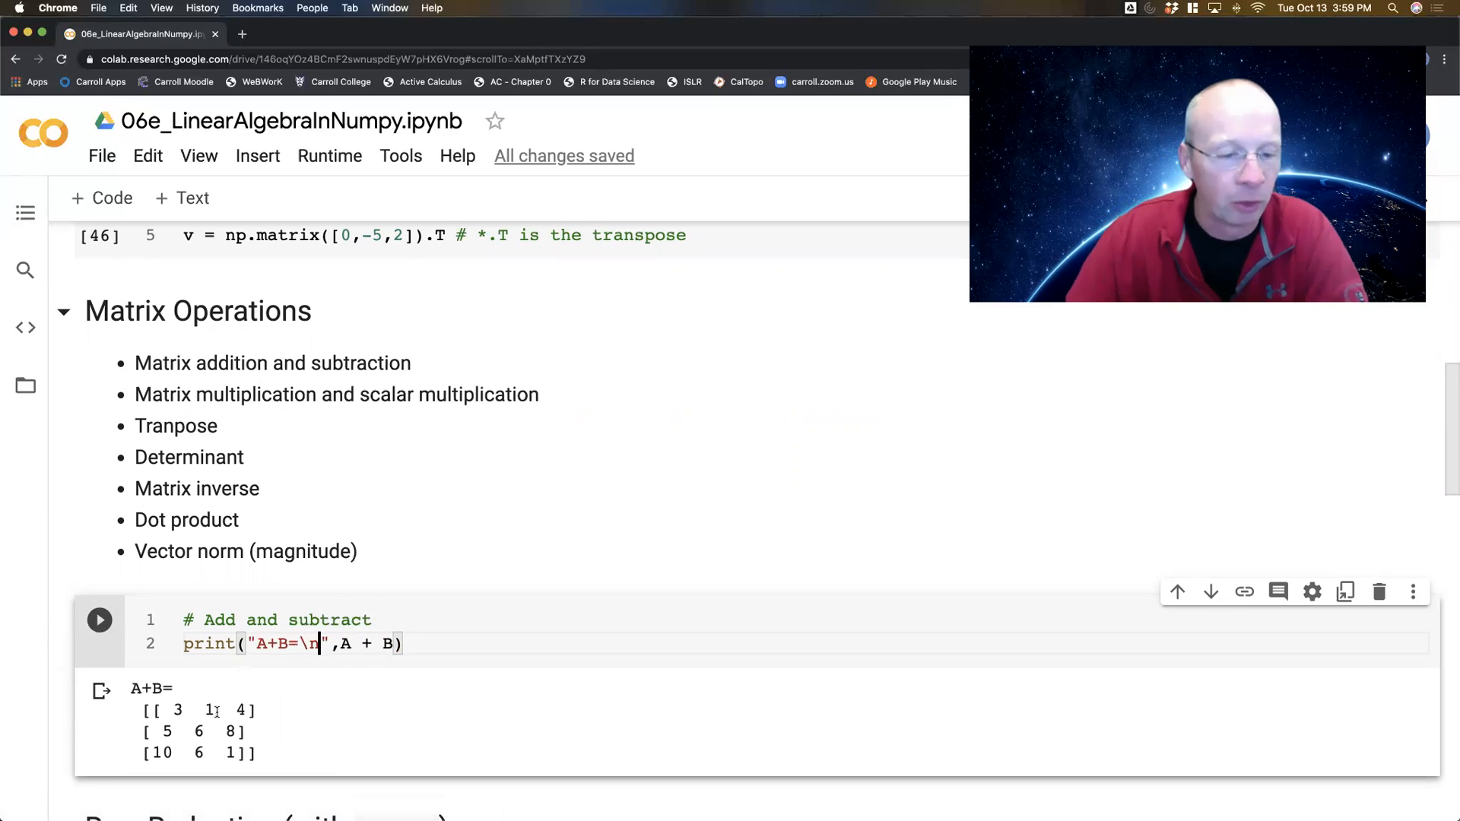
pyautogui.scroll(3, 578, 512)
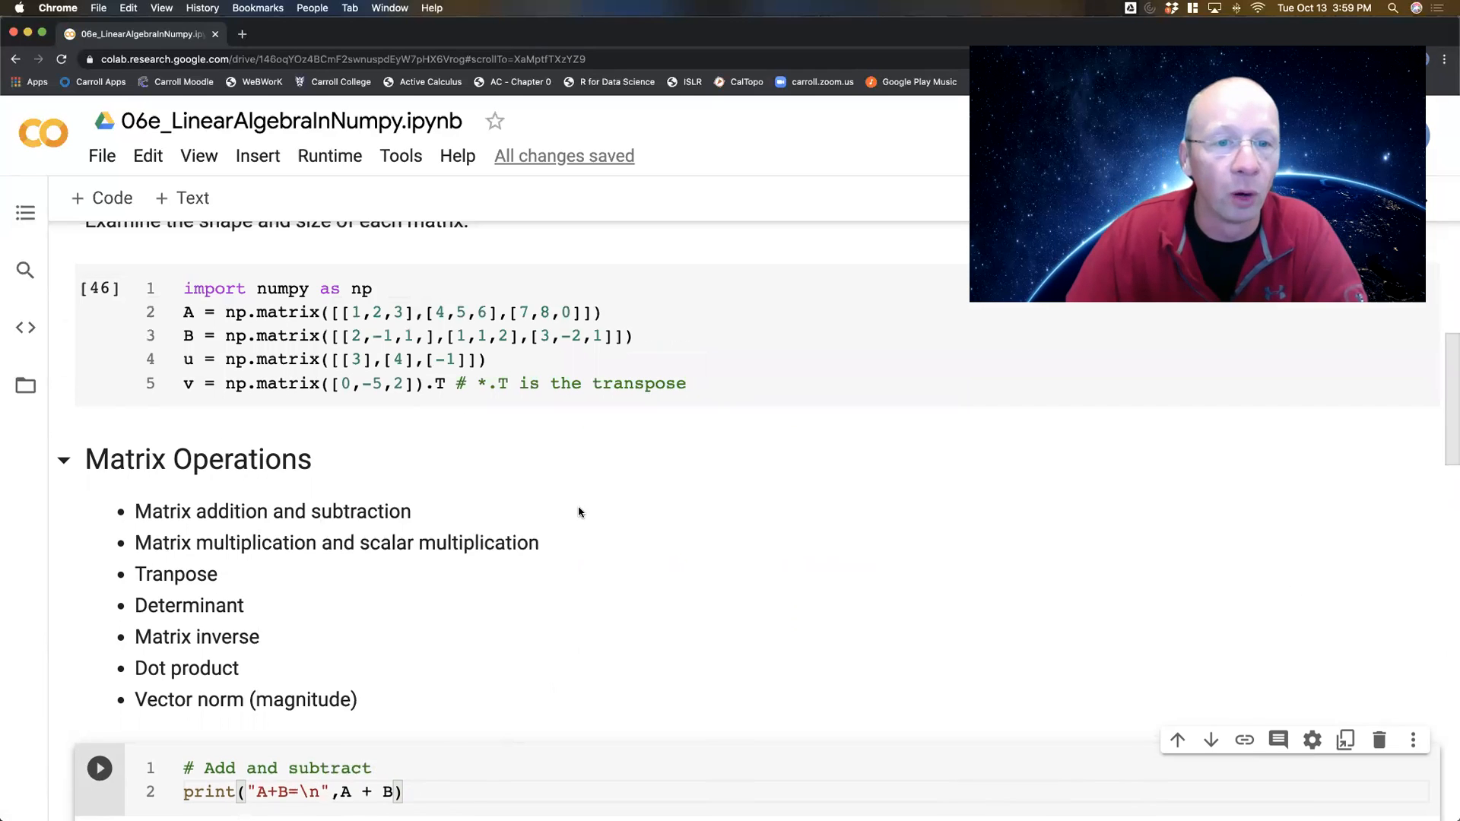
pyautogui.scroll(3, 578, 512)
pyautogui.scroll(3, 578, 512)
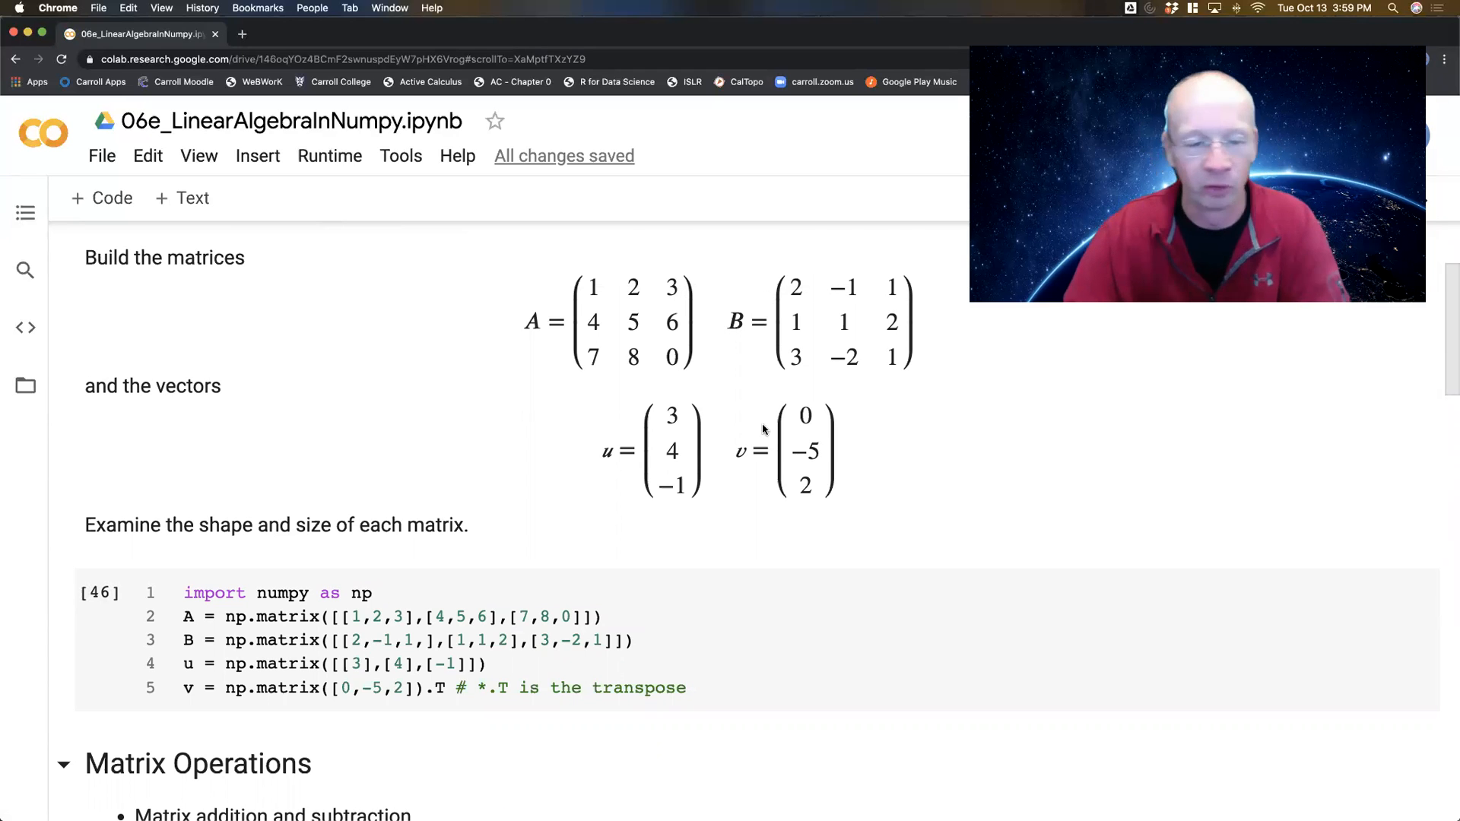
pyautogui.scroll(-3, 488, 539)
pyautogui.scroll(-5, 489, 538)
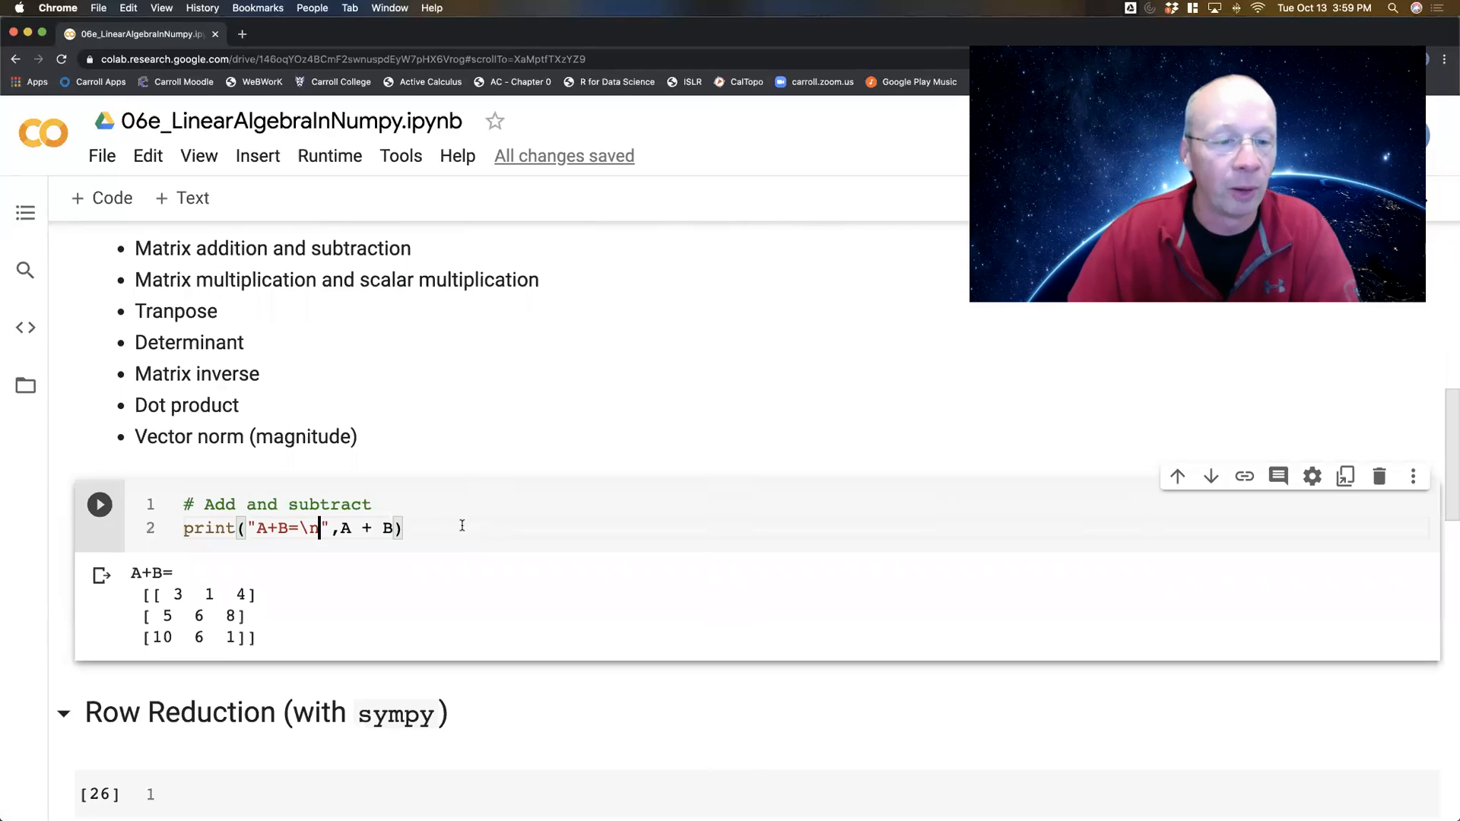
# - Start a third line print("A-B=\n",A ... for the labelled difference
pyautogui.click(452, 527)
pyautogui.press('Return')
pyautogui.write('print')
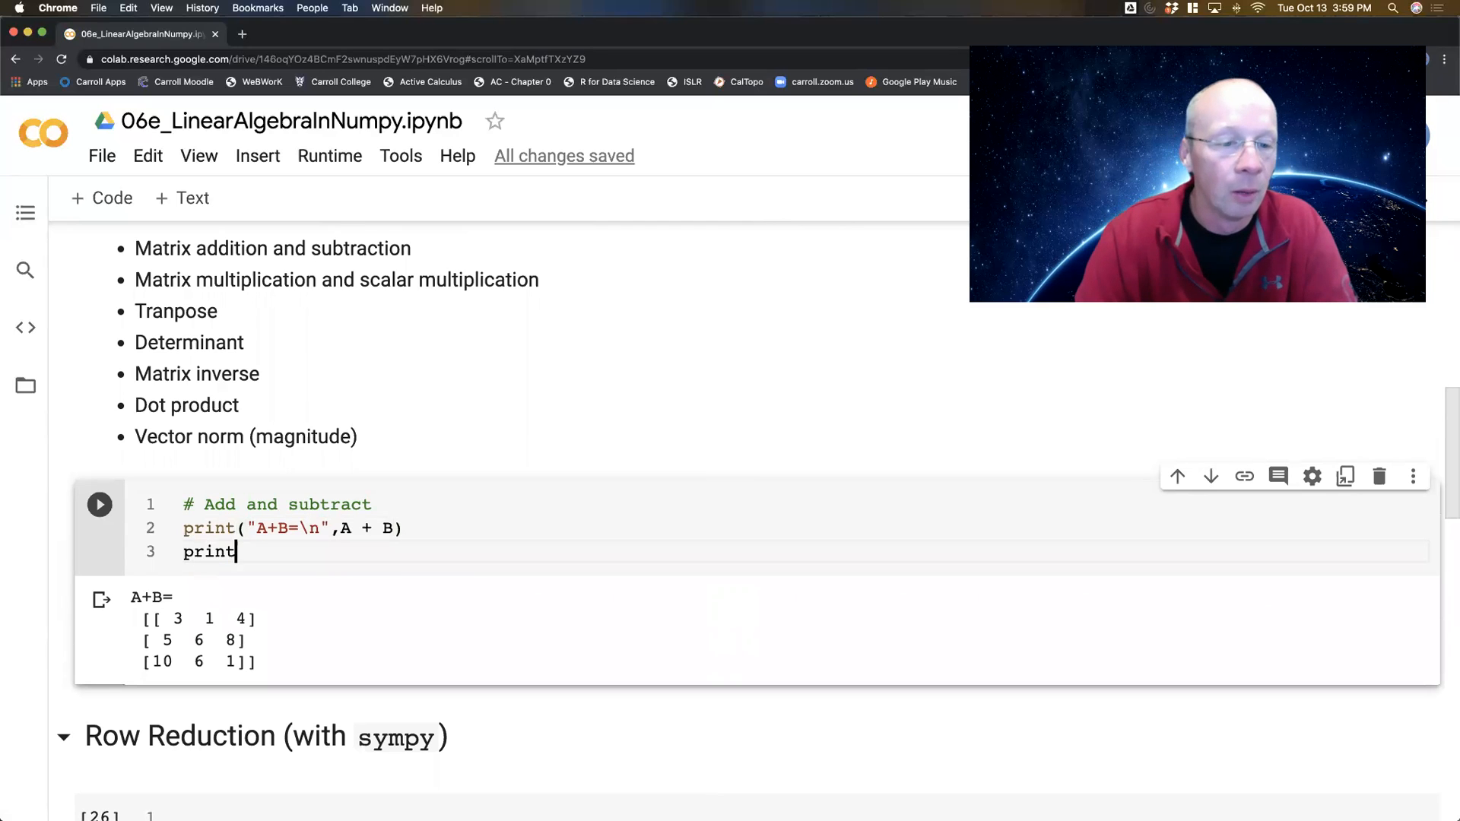
pyautogui.write('("A-')
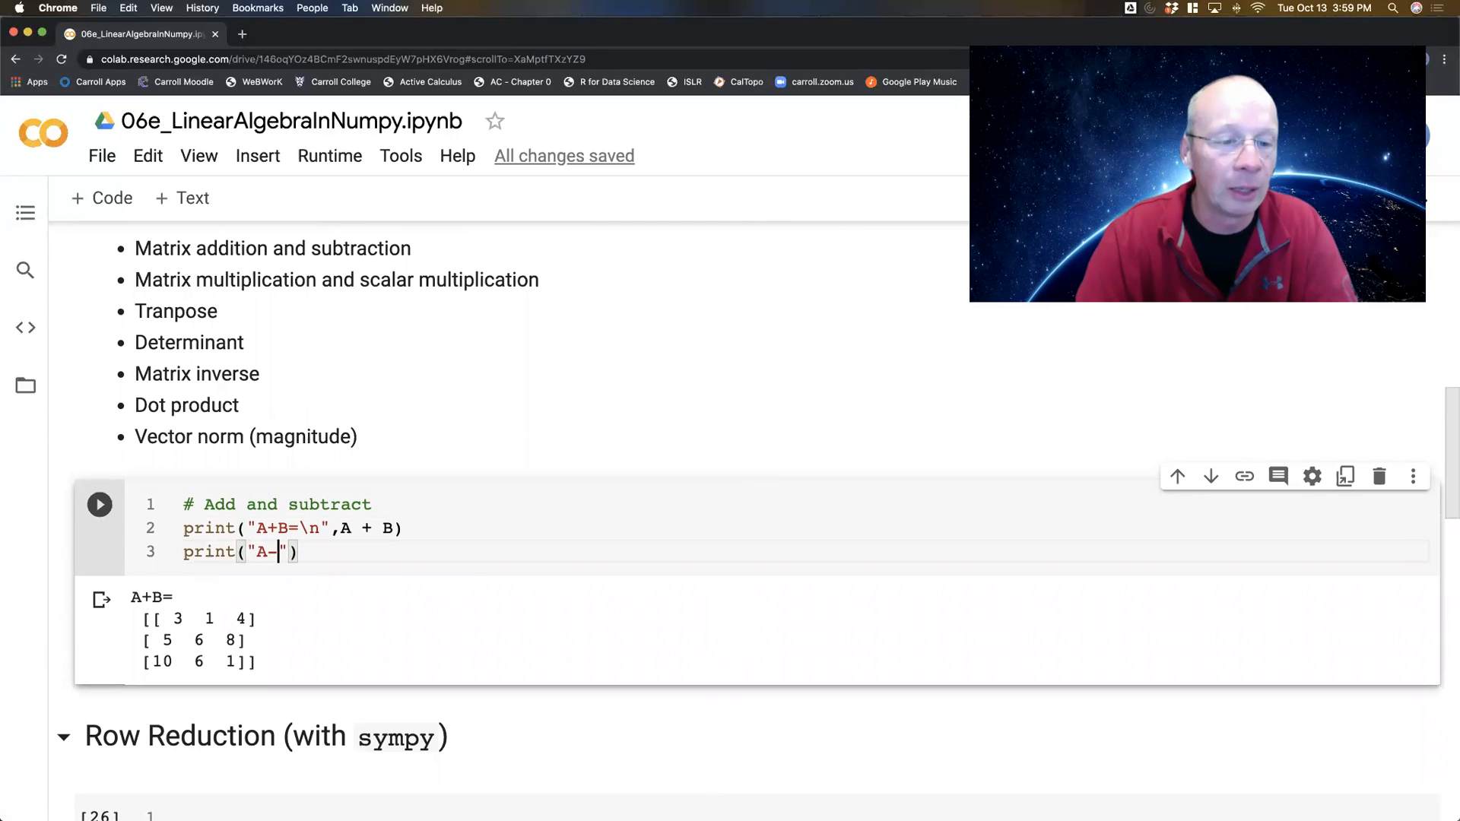
pyautogui.write('B=\\n"')
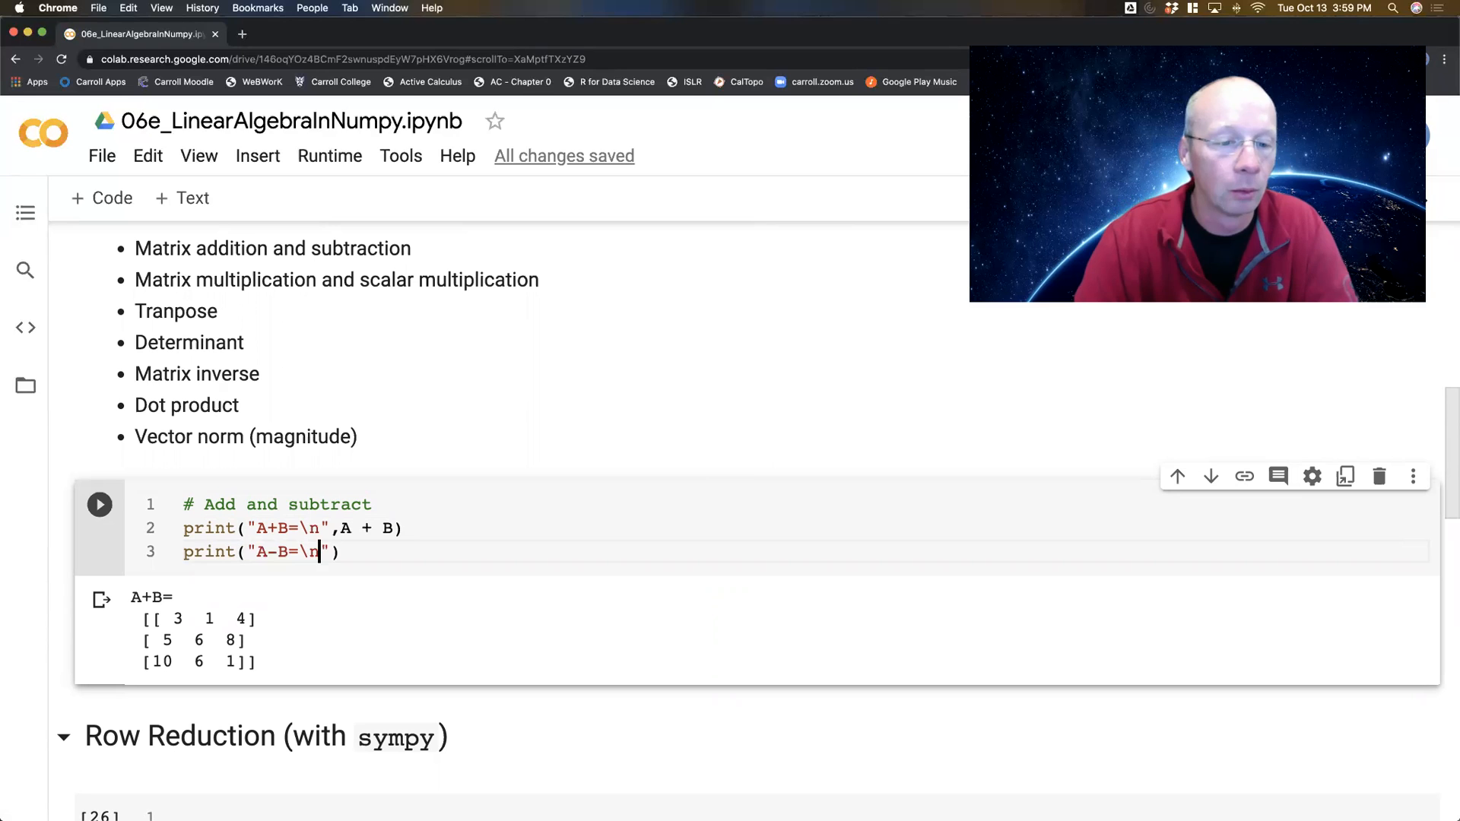
pyautogui.write(',A')
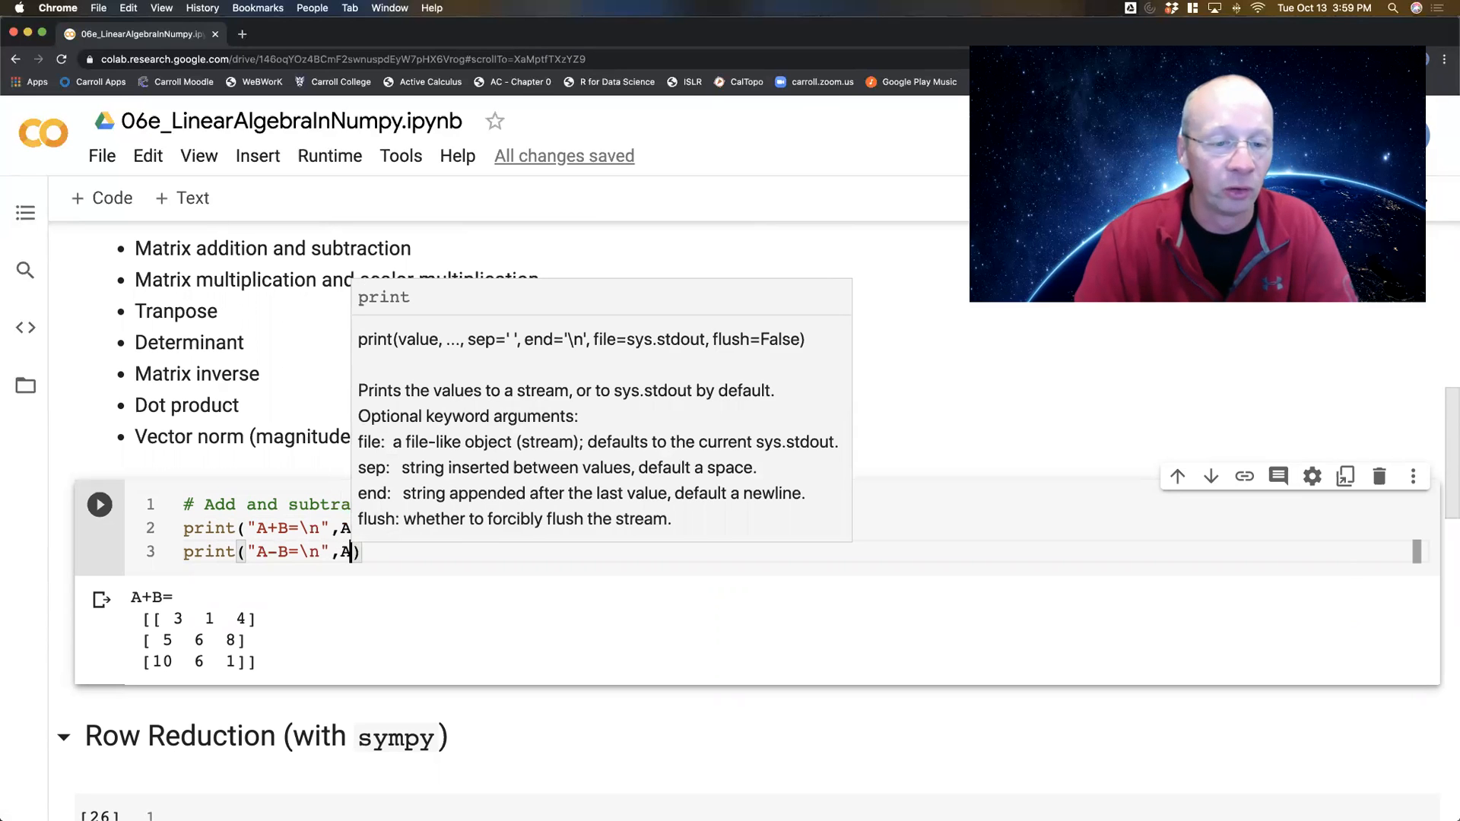
pyautogui.write(' - B')
# - Run the labelled A-B print, then add an A - u line that returns a 3×3 matrix
pyautogui.hotkey('ctrl', 'Return')
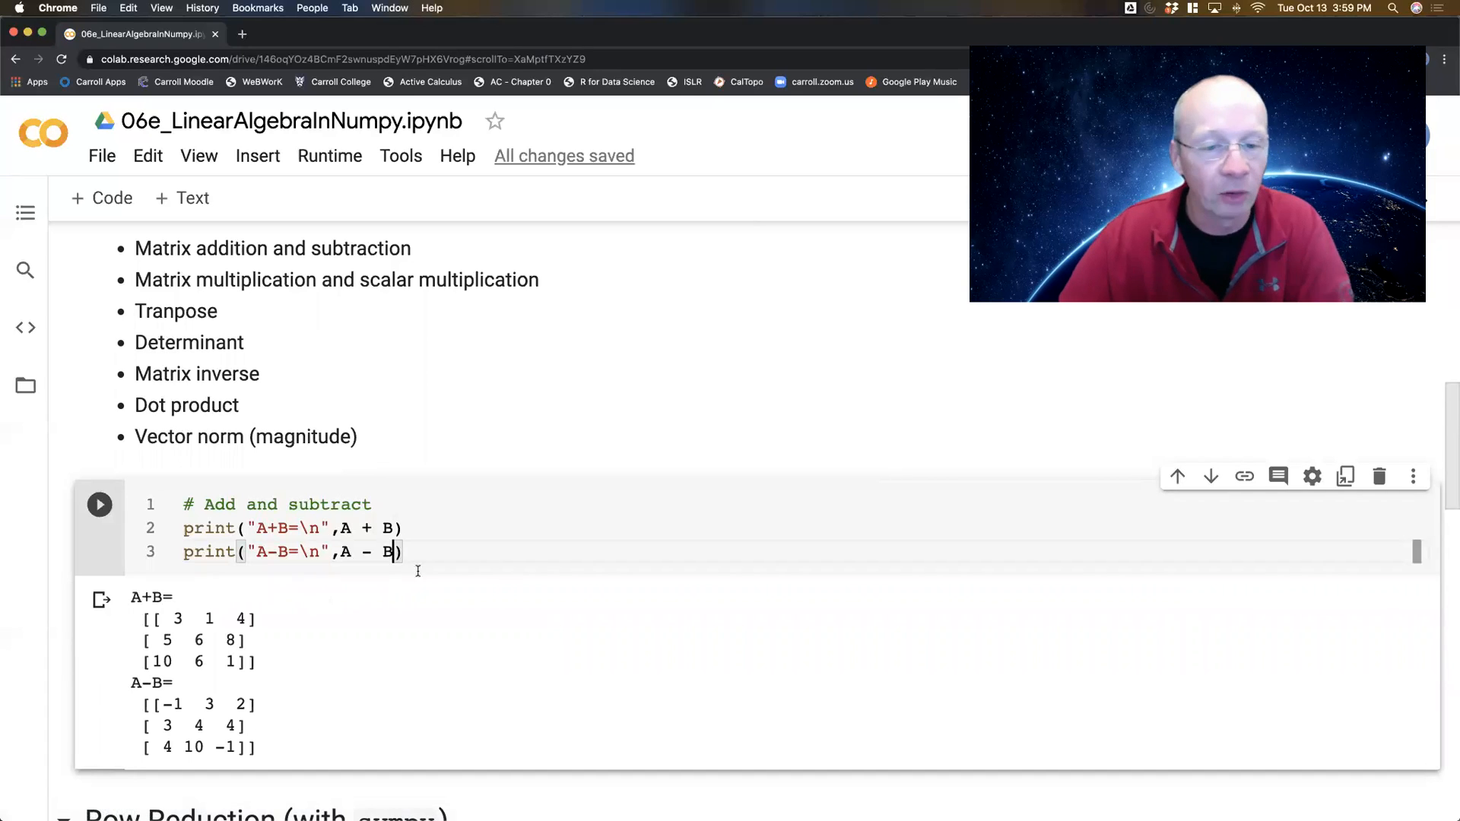
pyautogui.press('Return')
pyautogui.write('A - u')
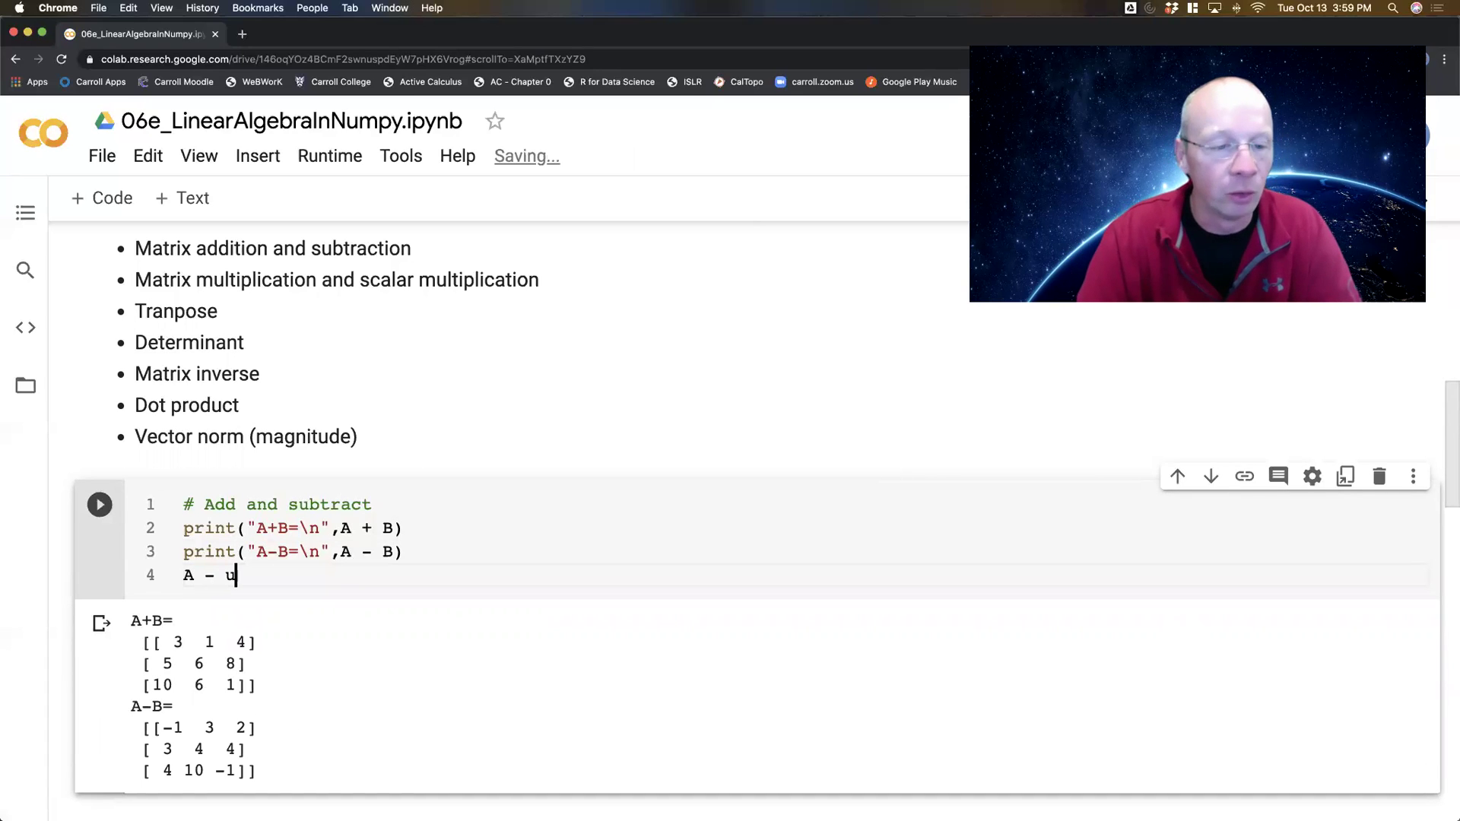
pyautogui.hotkey('ctrl', 'Return')
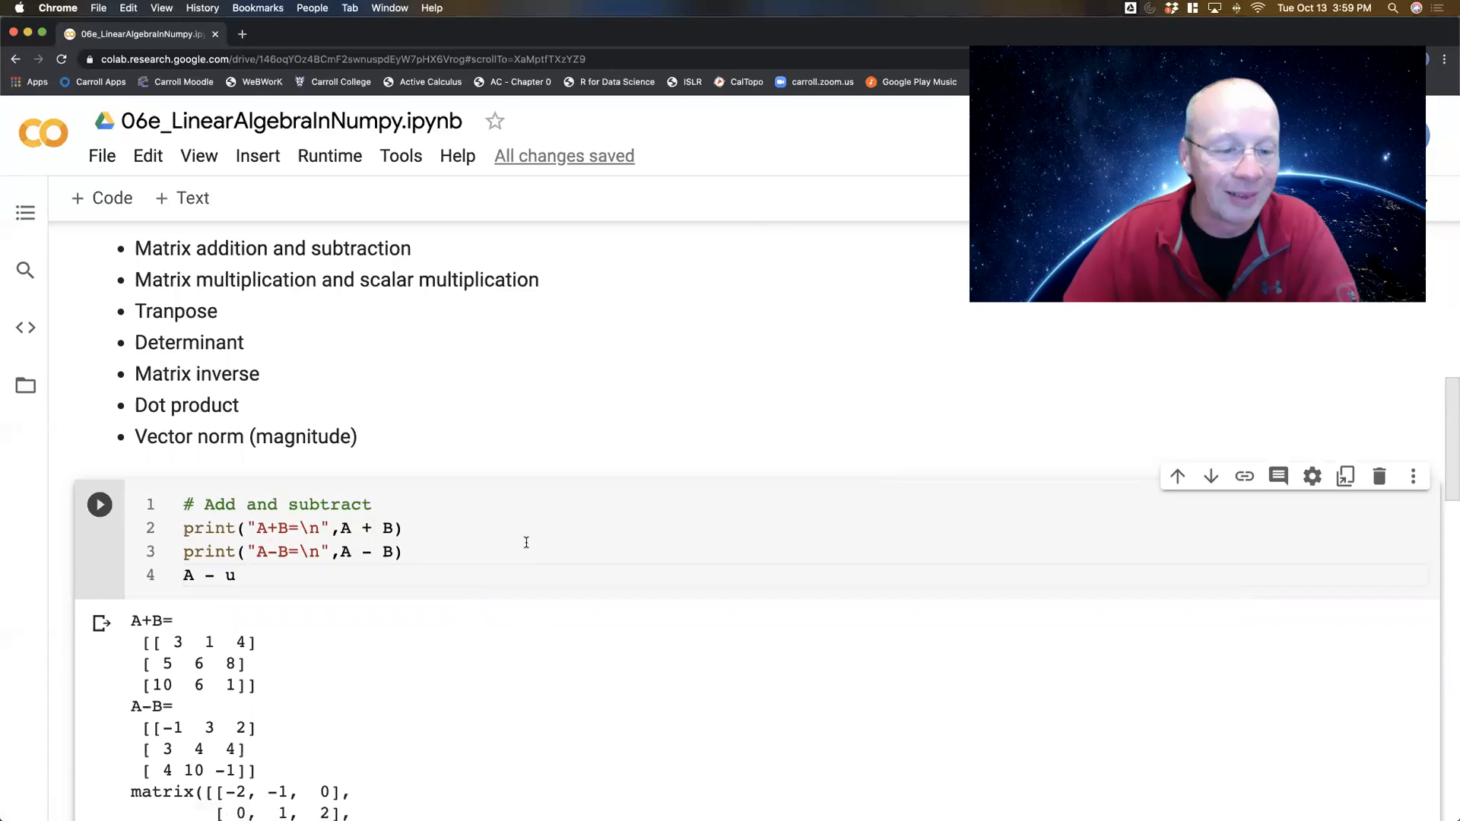
pyautogui.scroll(-3, 526, 542)
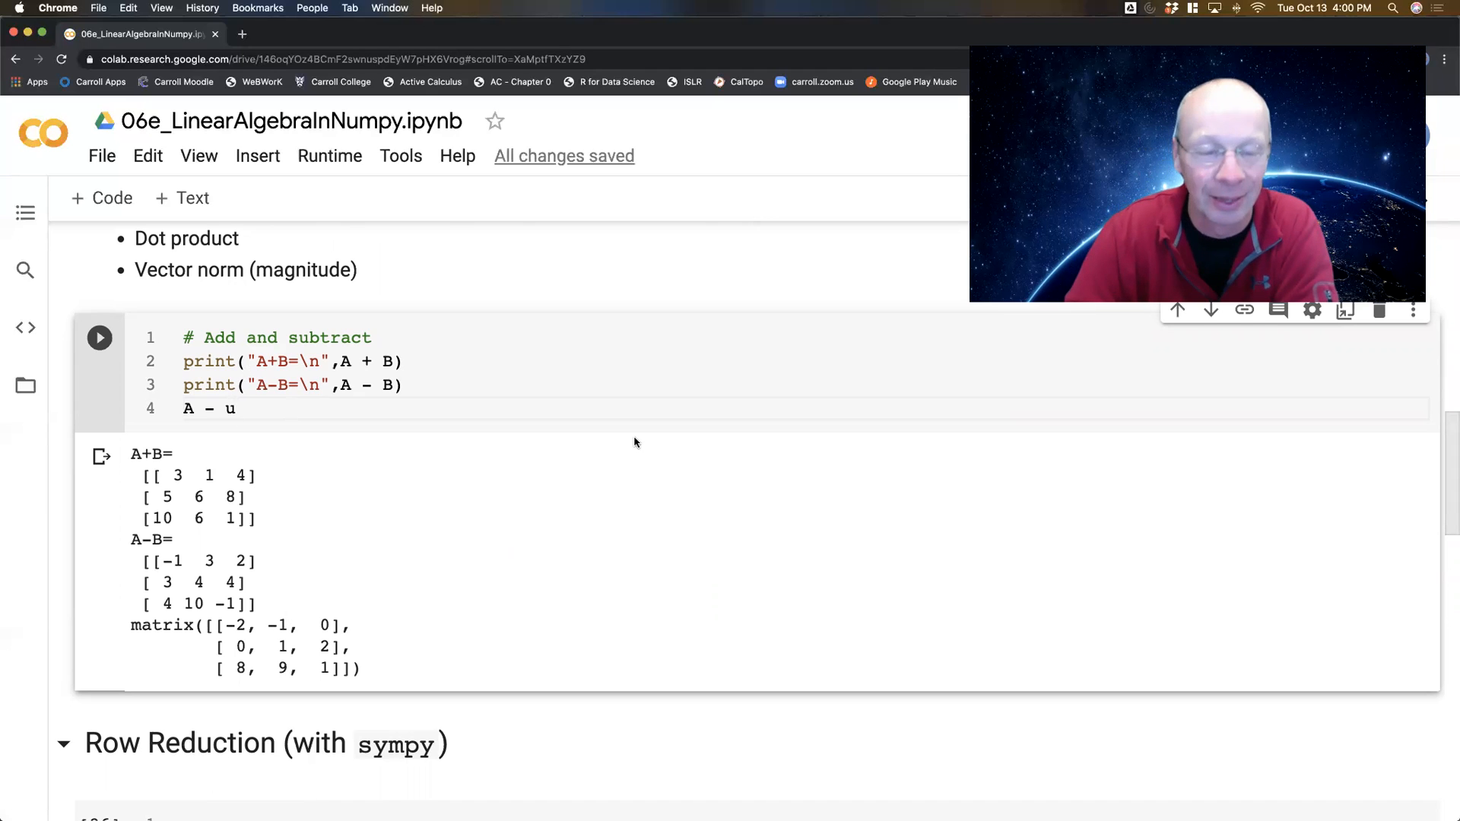
pyautogui.scroll(3, 636, 442)
pyautogui.scroll(3, 635, 442)
pyautogui.scroll(4, 634, 442)
pyautogui.scroll(4, 635, 442)
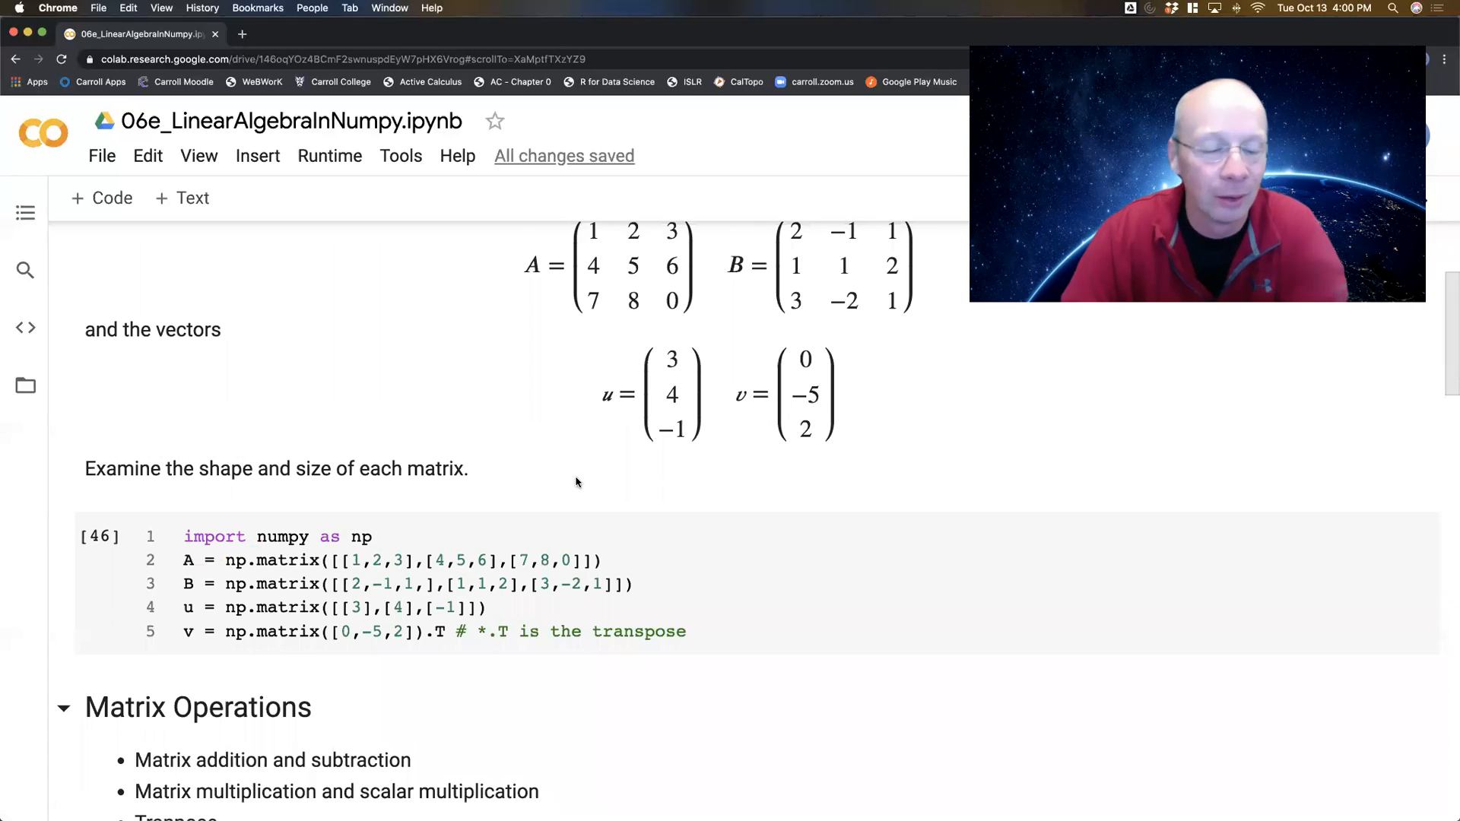
pyautogui.scroll(-5, 577, 483)
pyautogui.scroll(-3, 579, 483)
# - Add print(A) and print(u), wrap A - u in print() and run, commenting that it should have errored but didn't
pyautogui.click(432, 481)
pyautogui.press('Return')
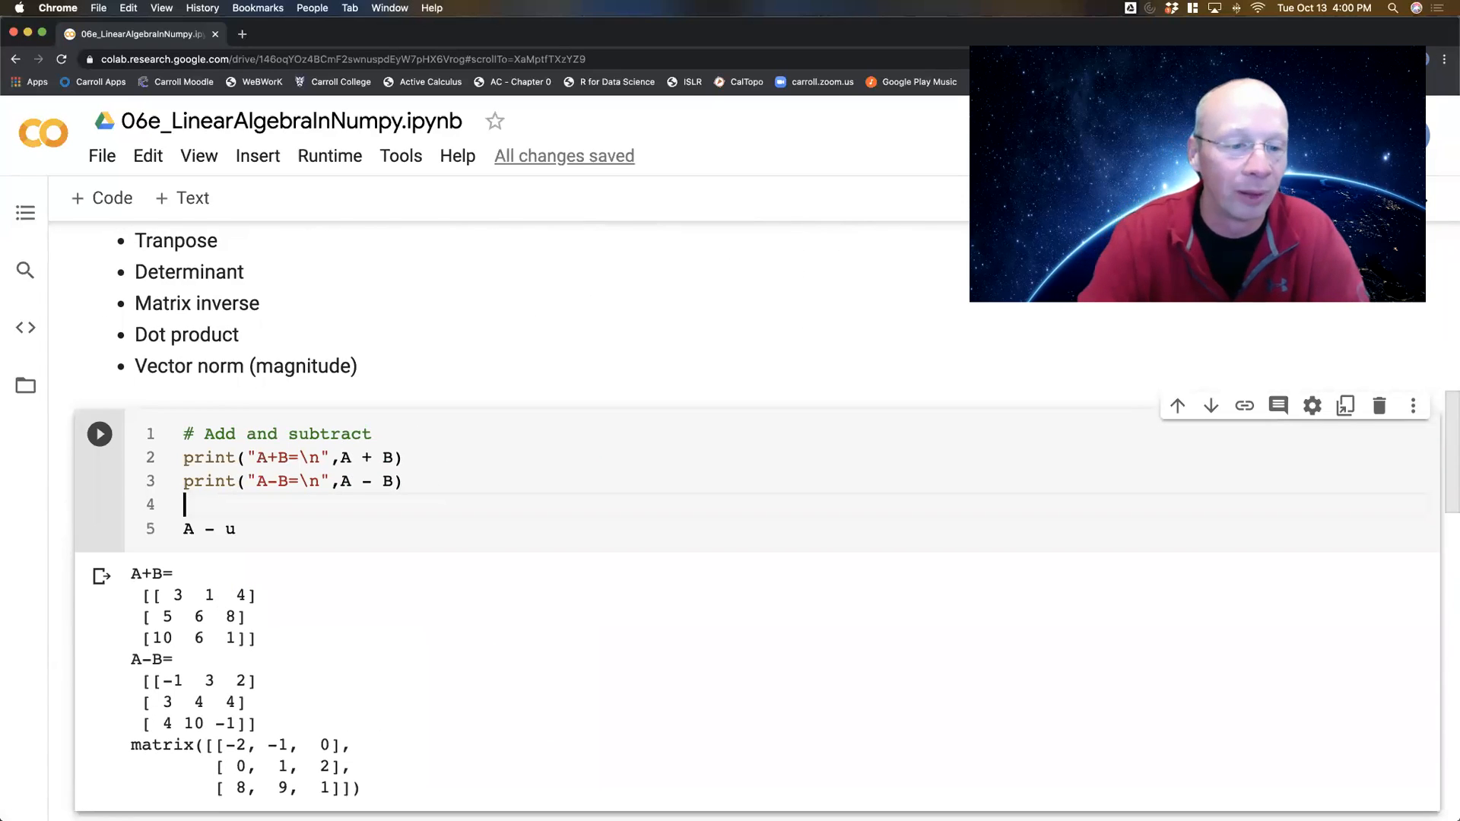
pyautogui.write('print(A)')
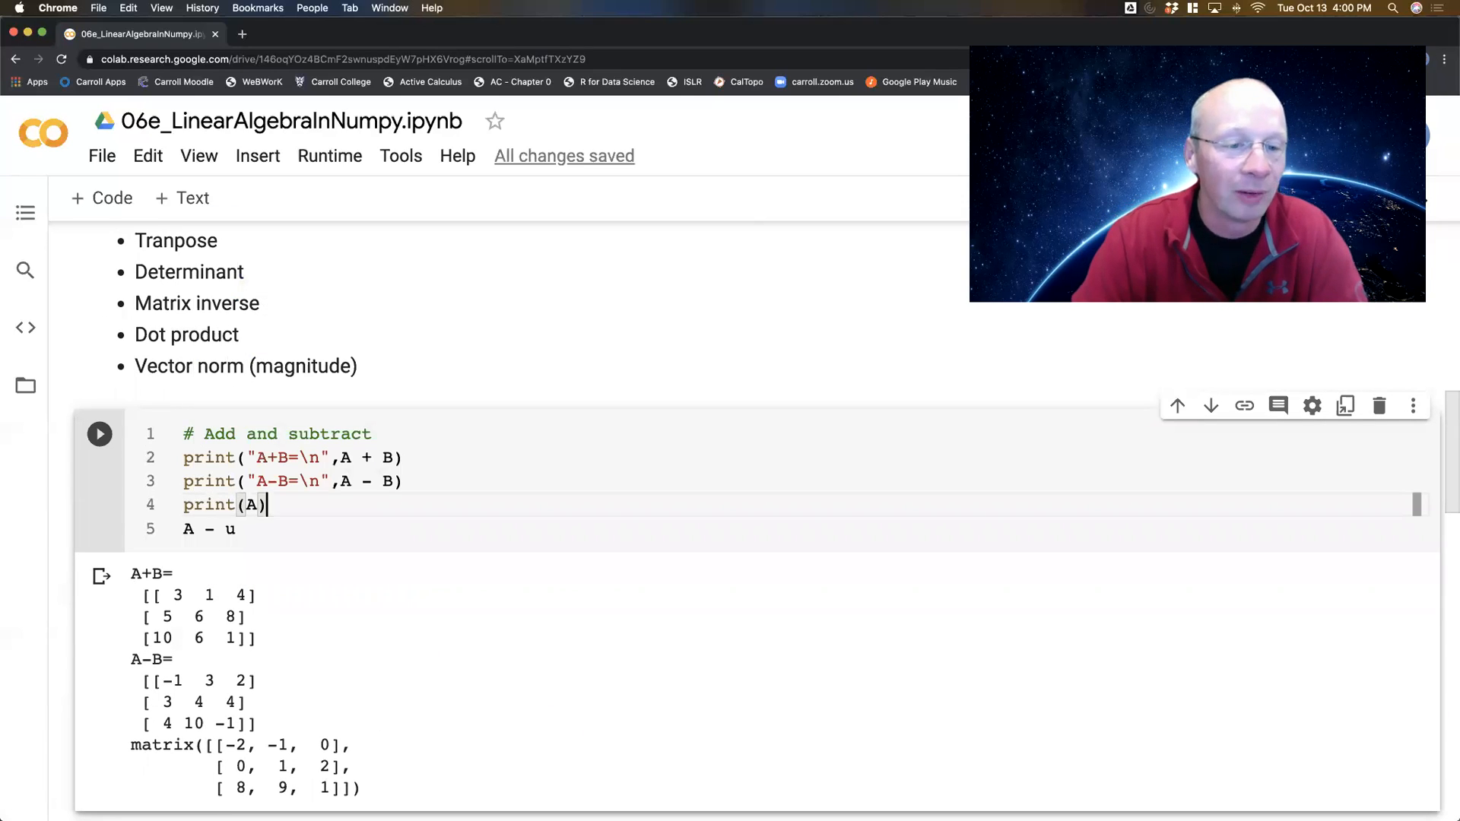
pyautogui.press('Return')
pyautogui.write('print(u)')
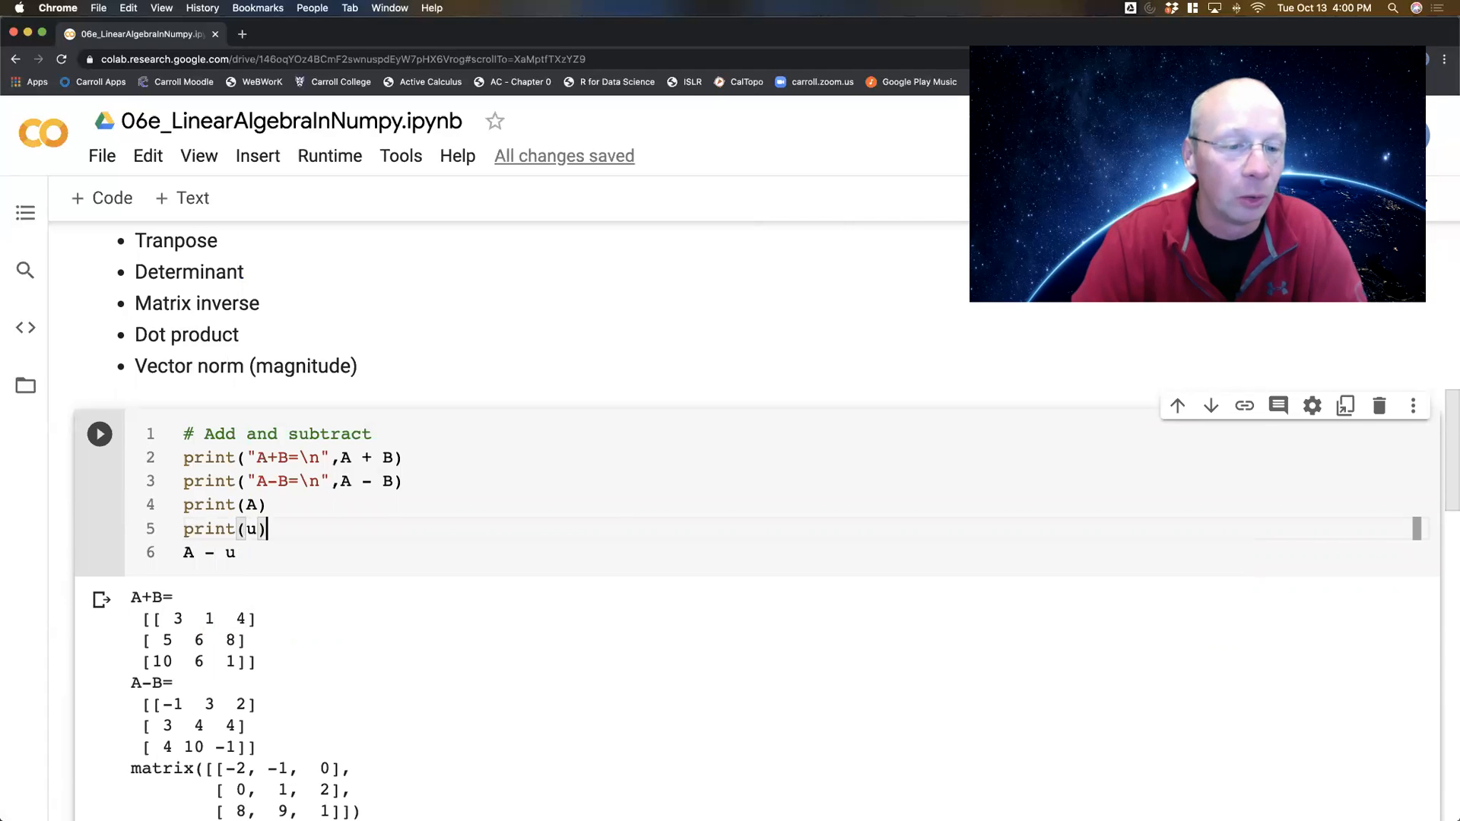
pyautogui.press('Down')
pyautogui.press('Home')
pyautogui.write('print(A - u')
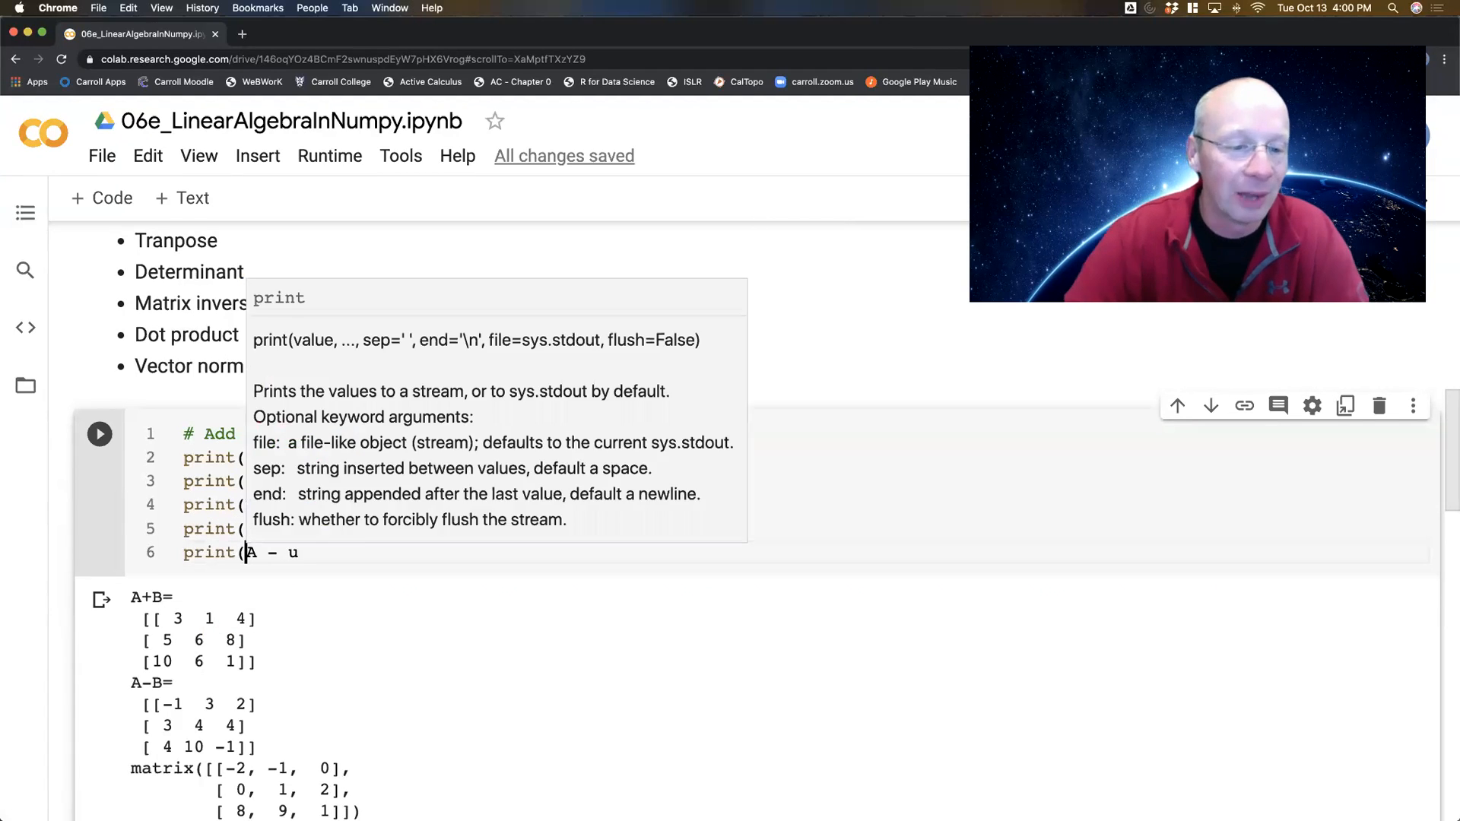
pyautogui.write(')')
pyautogui.hotkey('shift', 'Return')
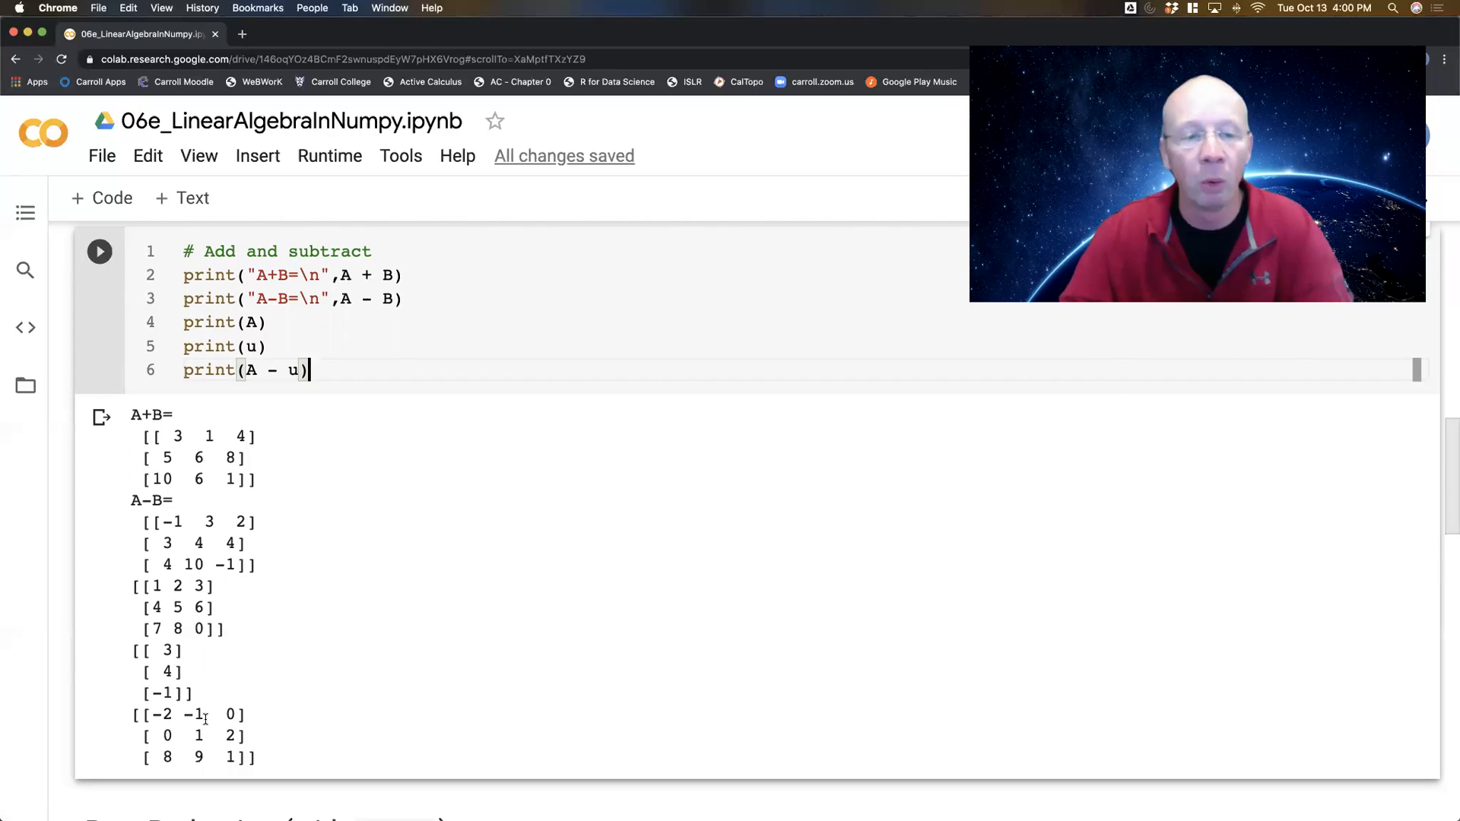
pyautogui.write(' # This SHOULD have giv')
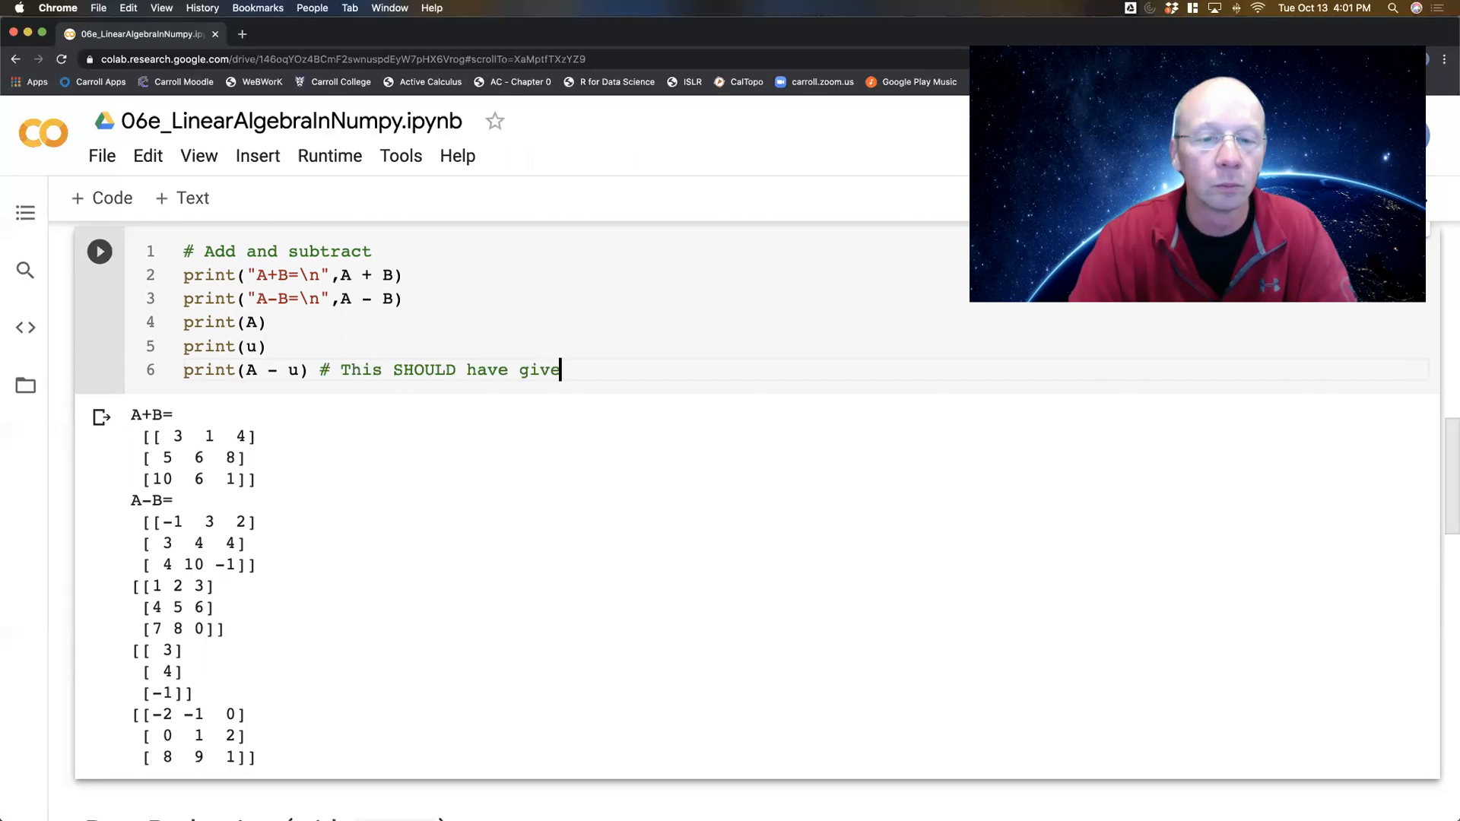
pyautogui.write(" error ... but it doesn't")
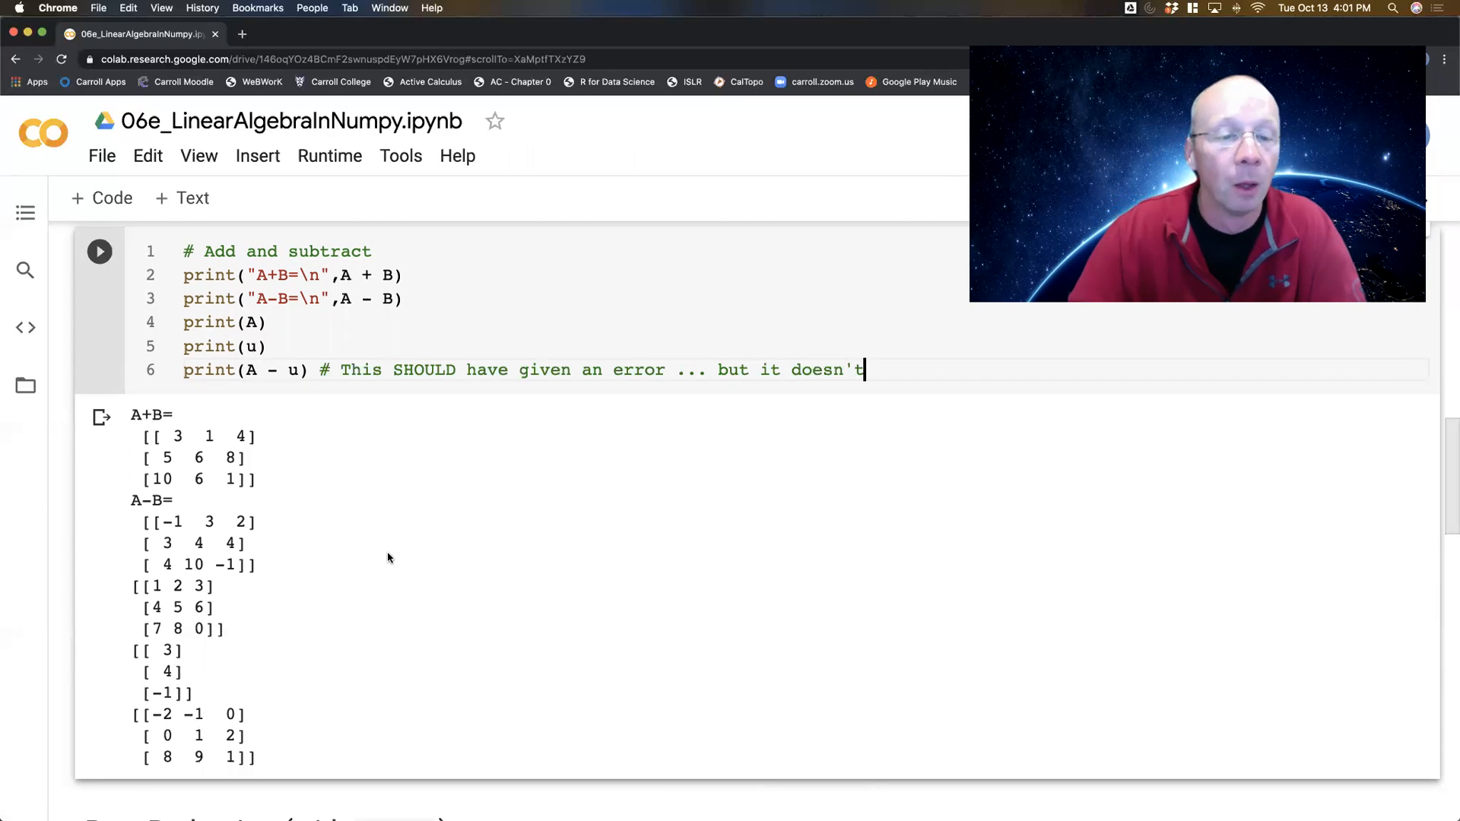
pyautogui.scroll(3, 398, 643)
pyautogui.scroll(2, 388, 558)
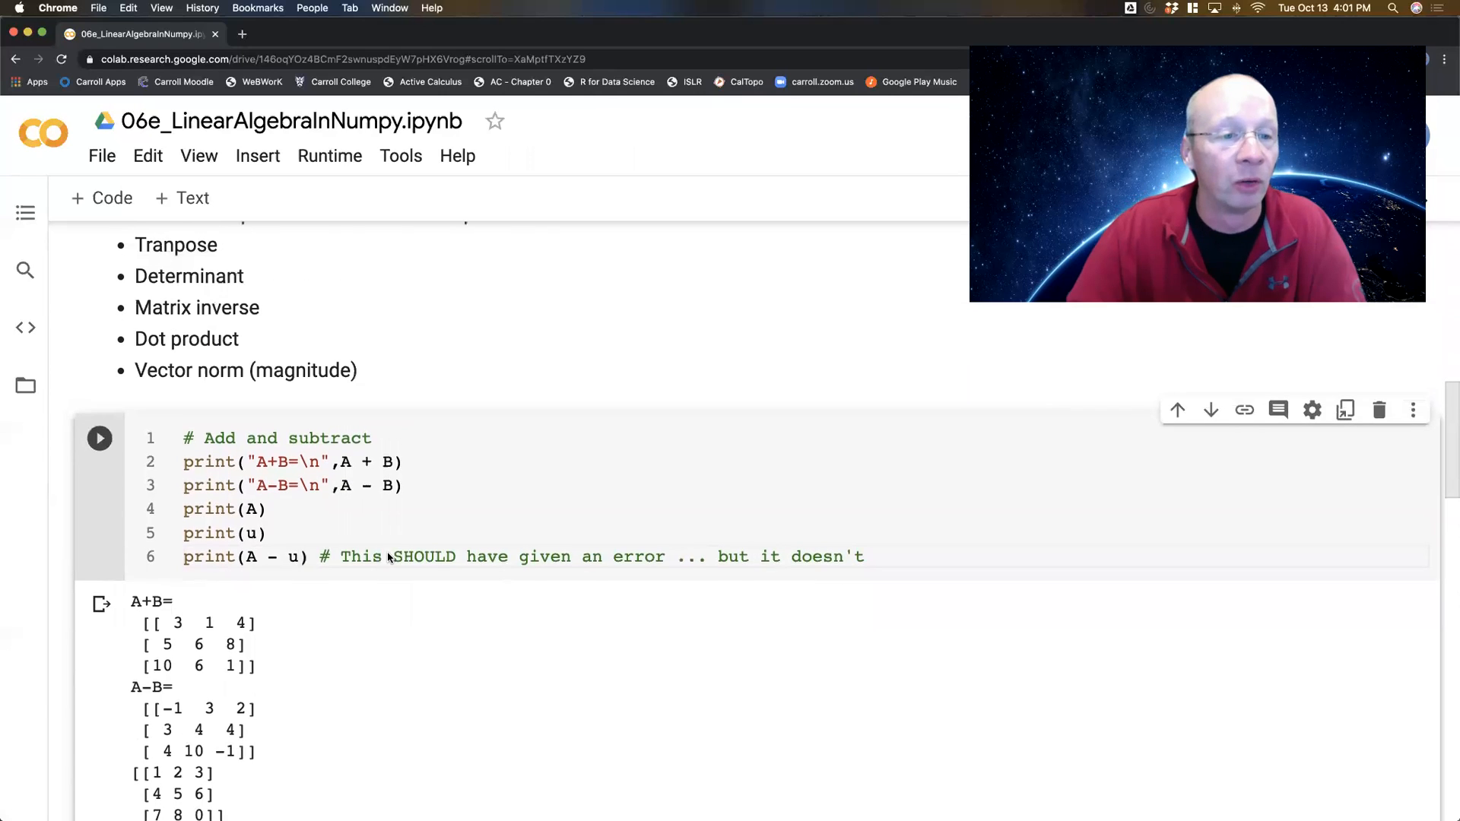
pyautogui.scroll(1, 389, 557)
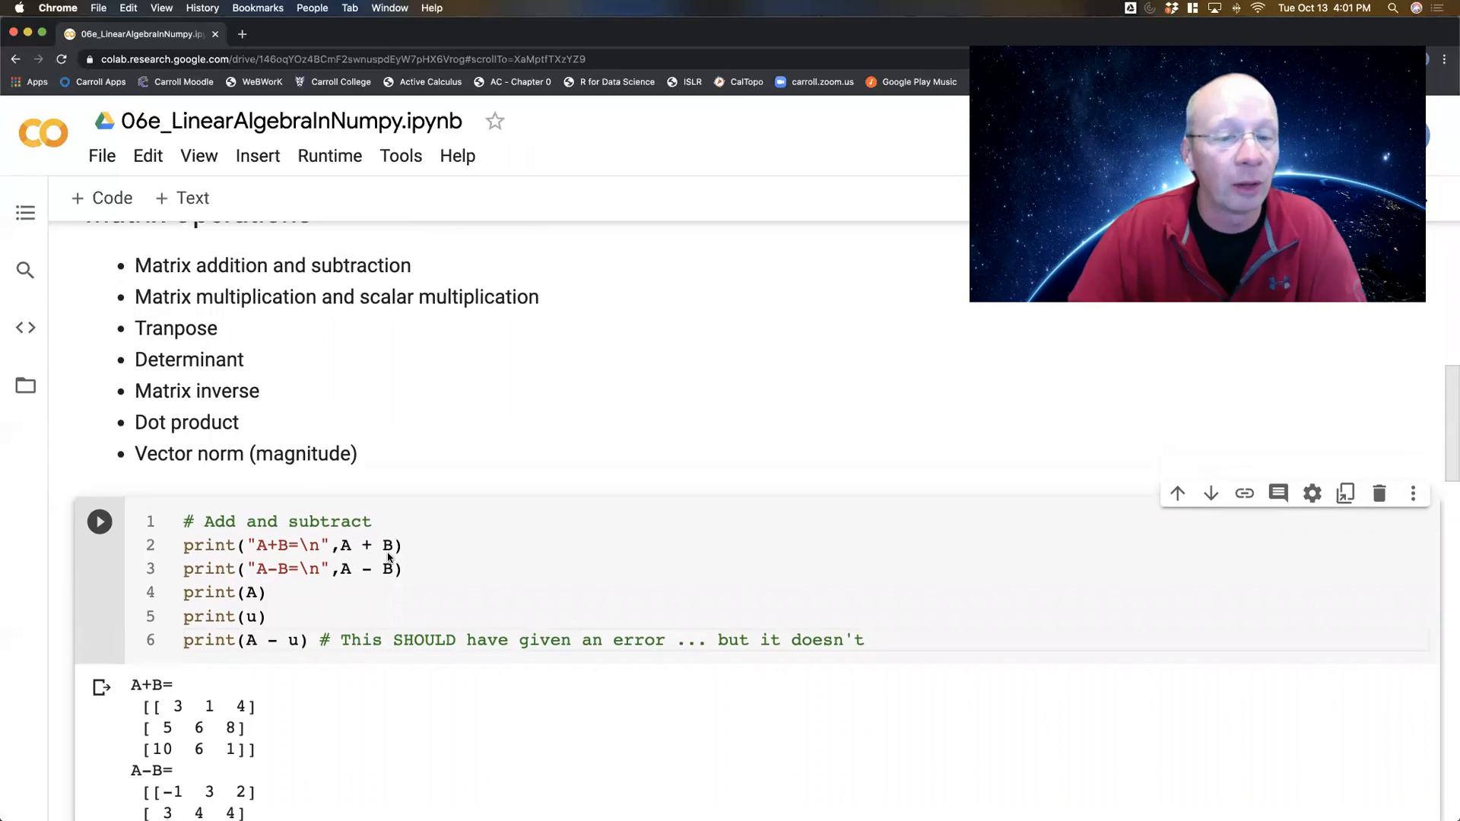
pyautogui.scroll(-5, 389, 557)
pyautogui.scroll(-5, 389, 557)
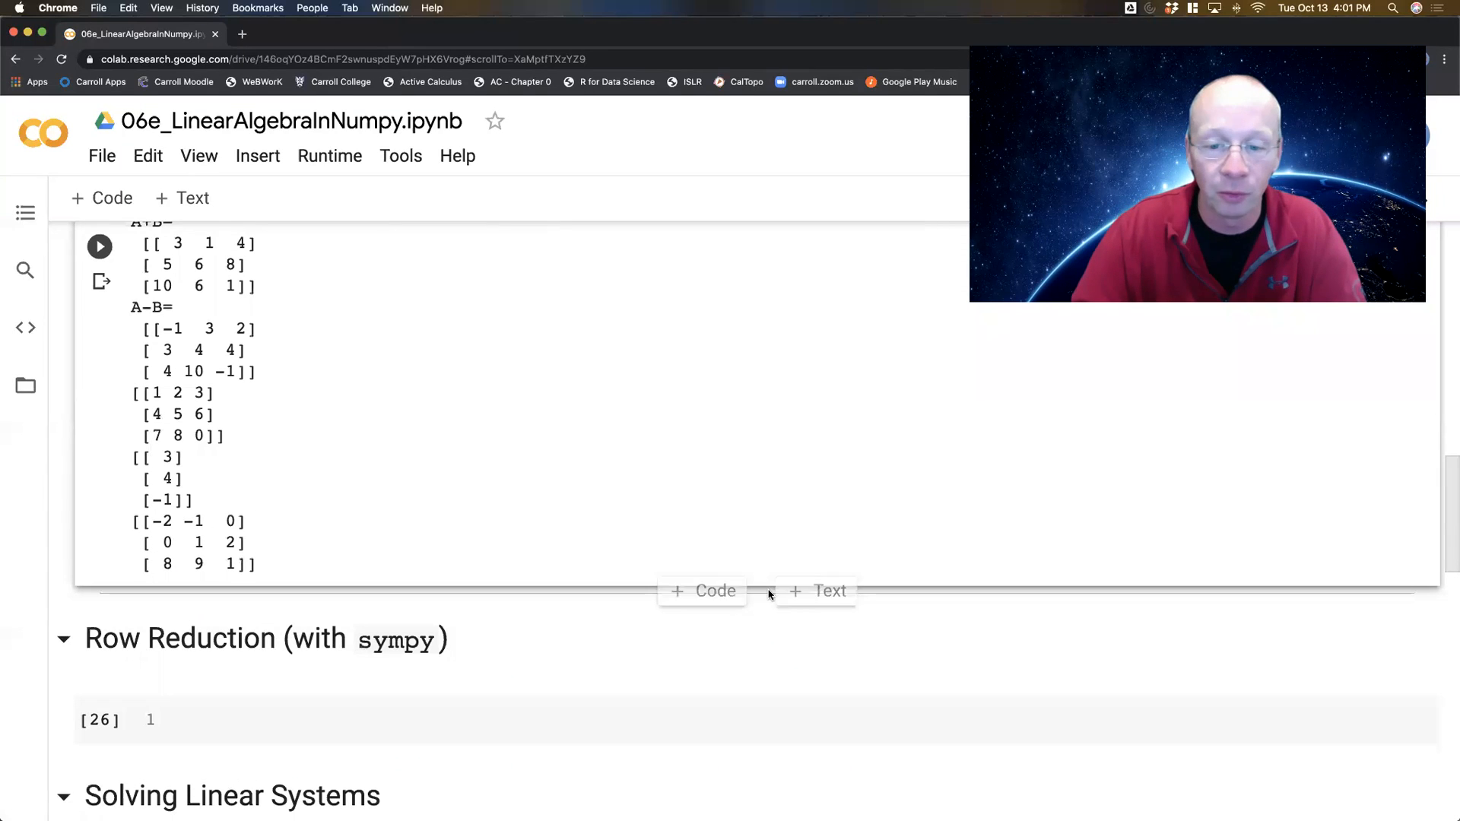
# - Print the labelled product A*B in a new cell, giving [[13 -5 8],[31 -11 20],[22 1 23]]
pyautogui.click(708, 590)
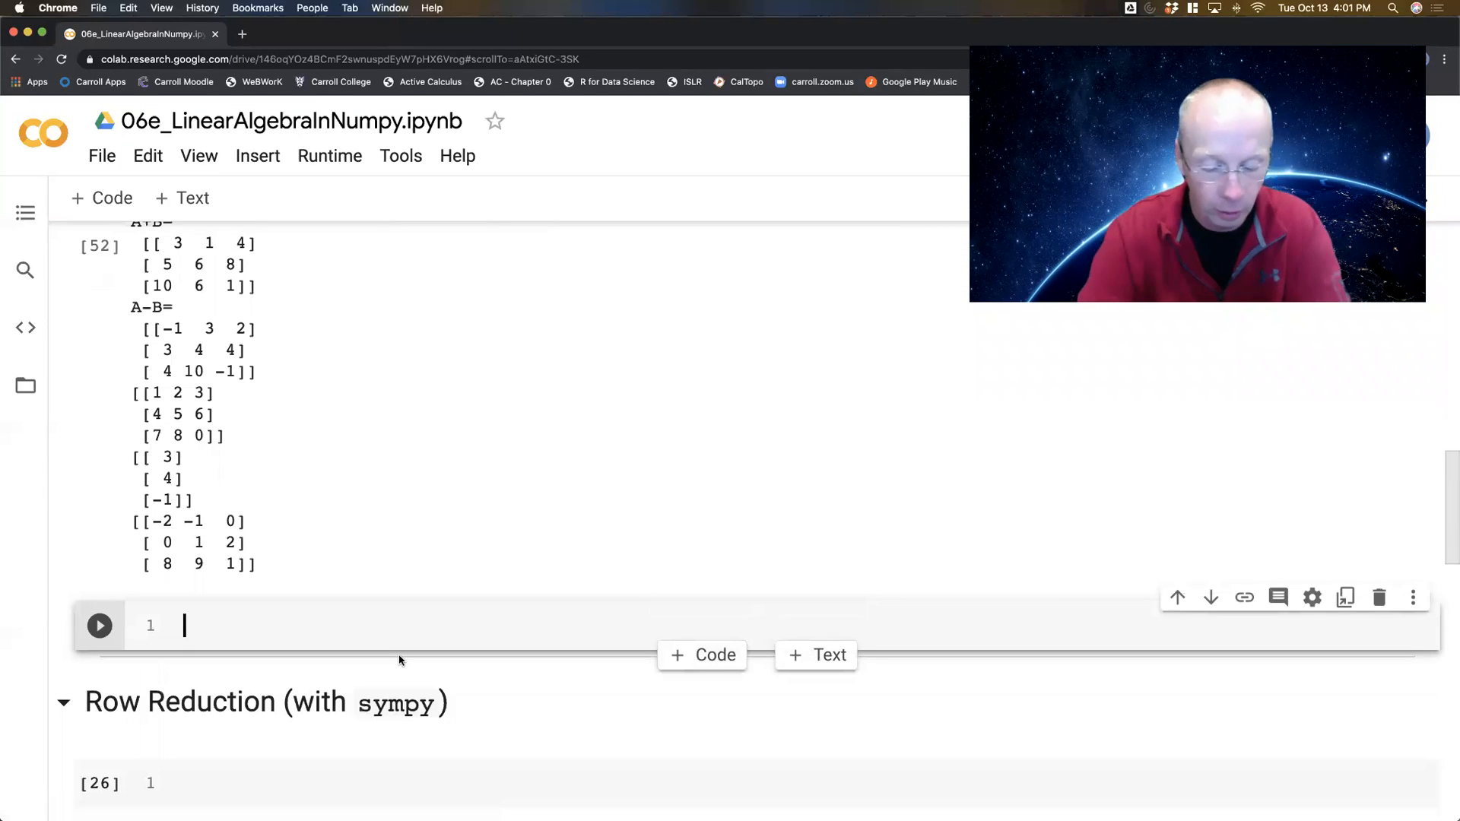
pyautogui.write('A*B')
pyautogui.hotkey('shift', 'Return')
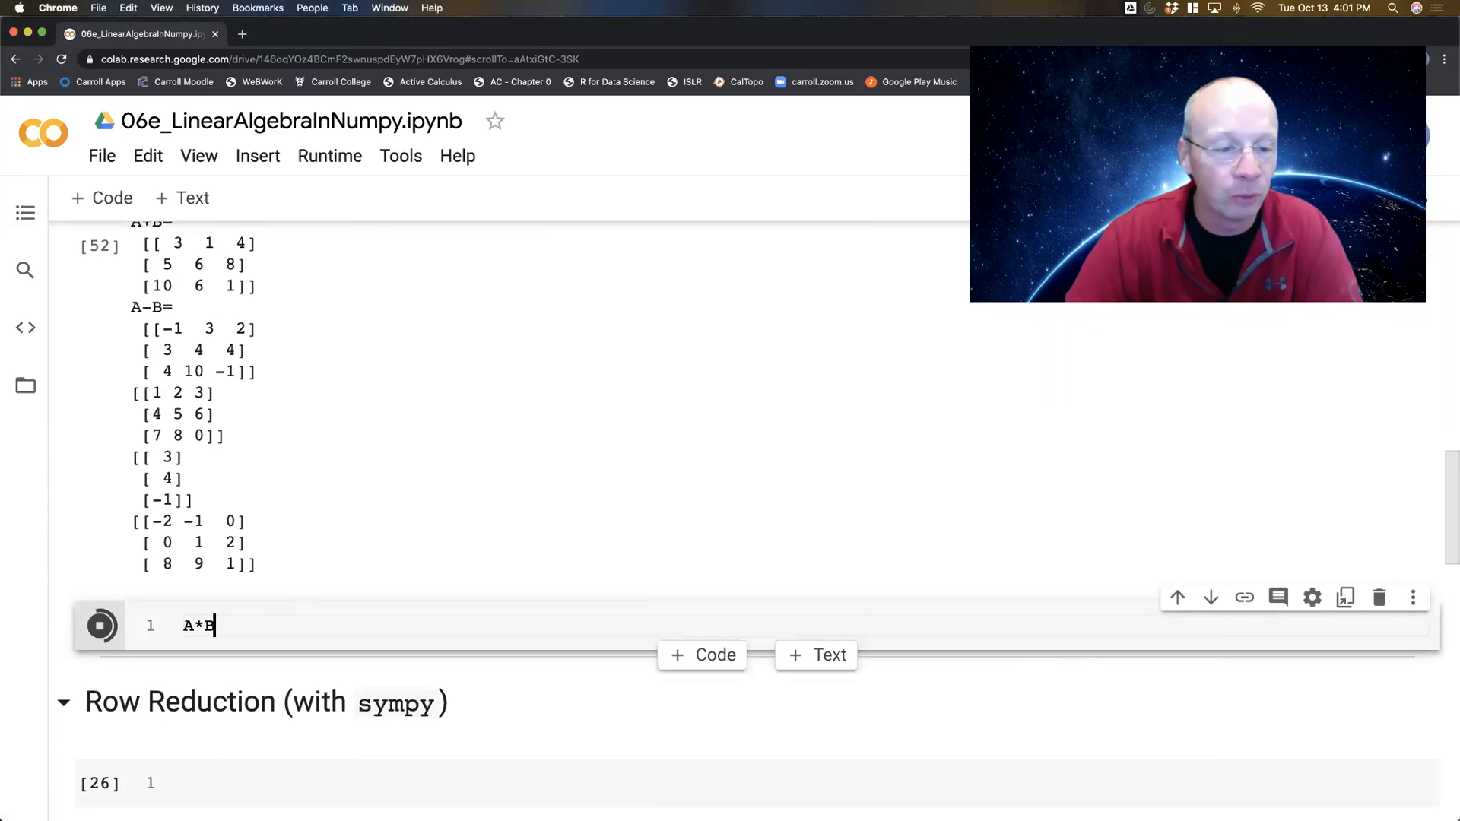
pyautogui.click(202, 626)
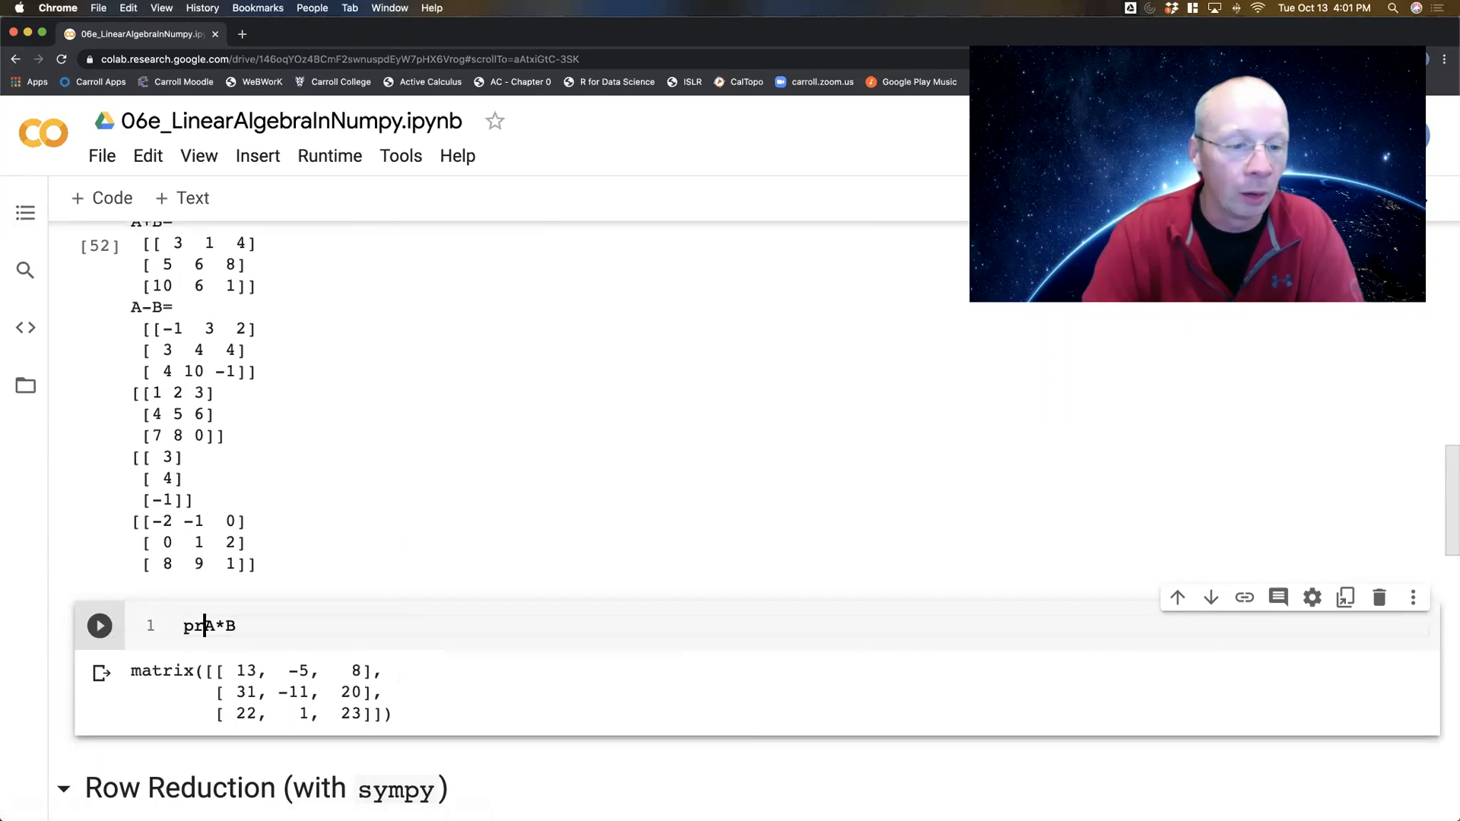
pyautogui.write('print("A*B')
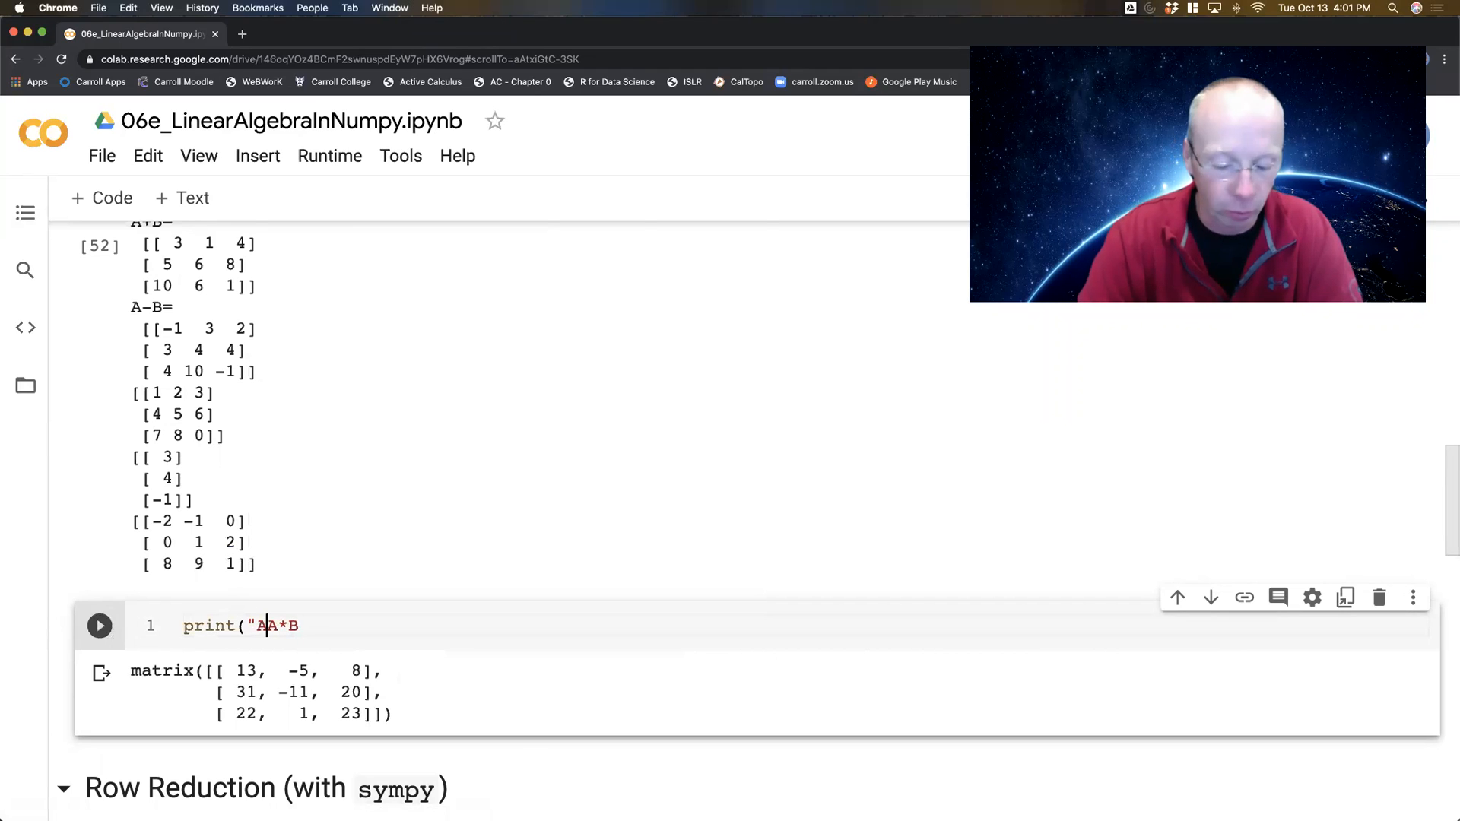
pyautogui.write('"')
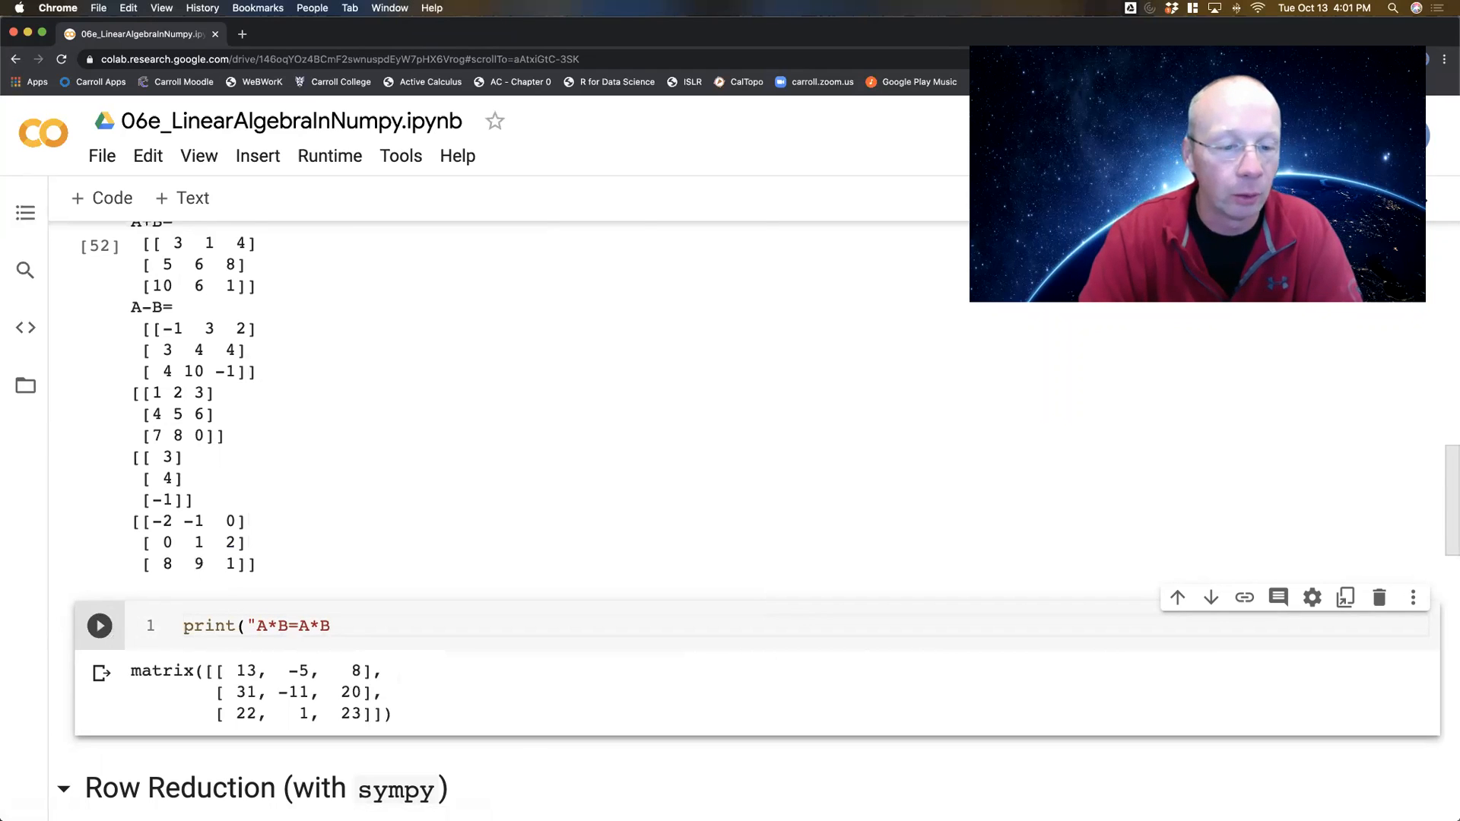
pyautogui.press('BackSpace')
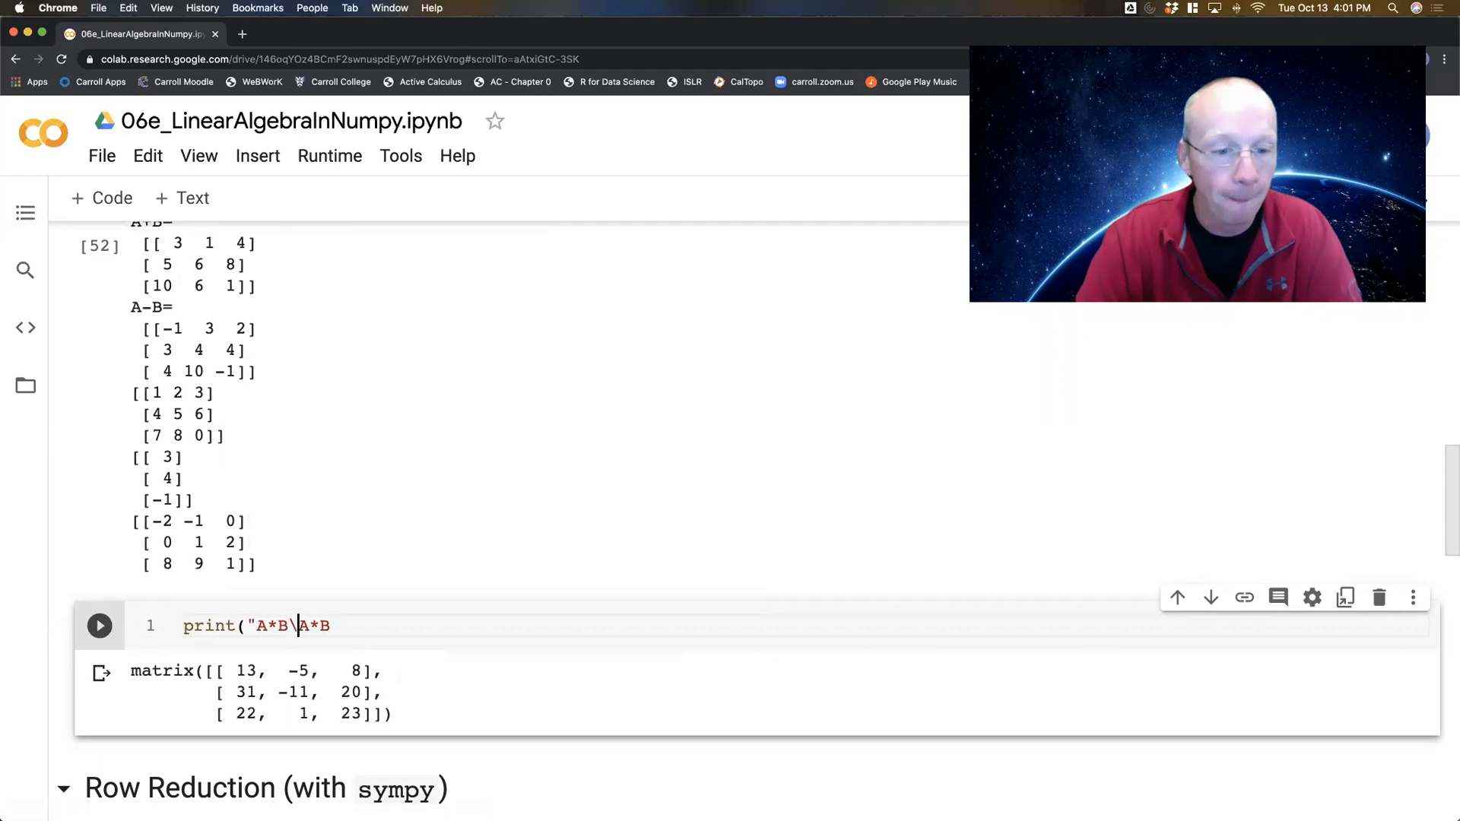
pyautogui.write('=\\n"')
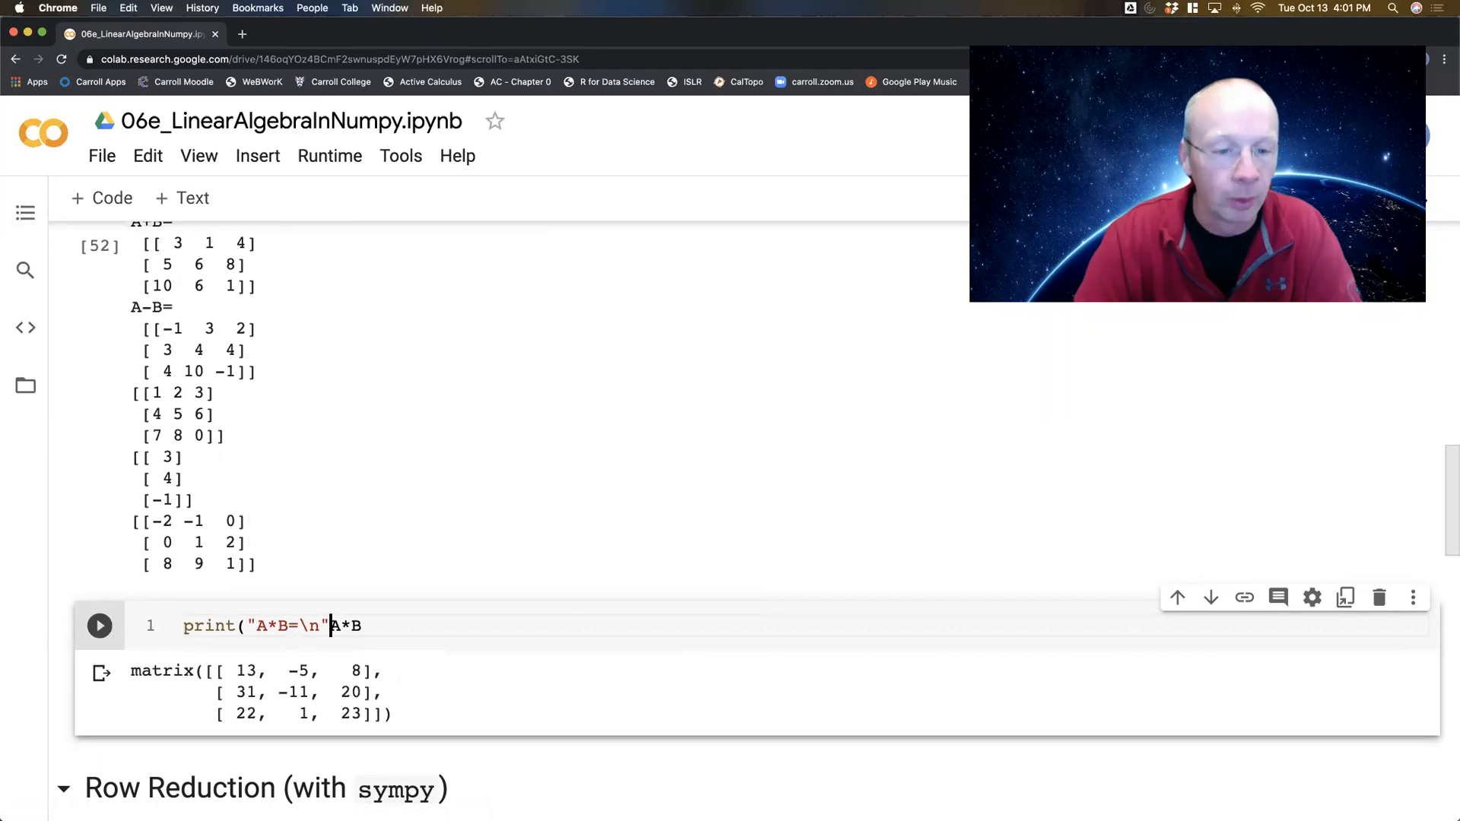
pyautogui.write(',')
pyautogui.press('End')
pyautogui.write(')')
pyautogui.hotkey('ctrl', 'Return')
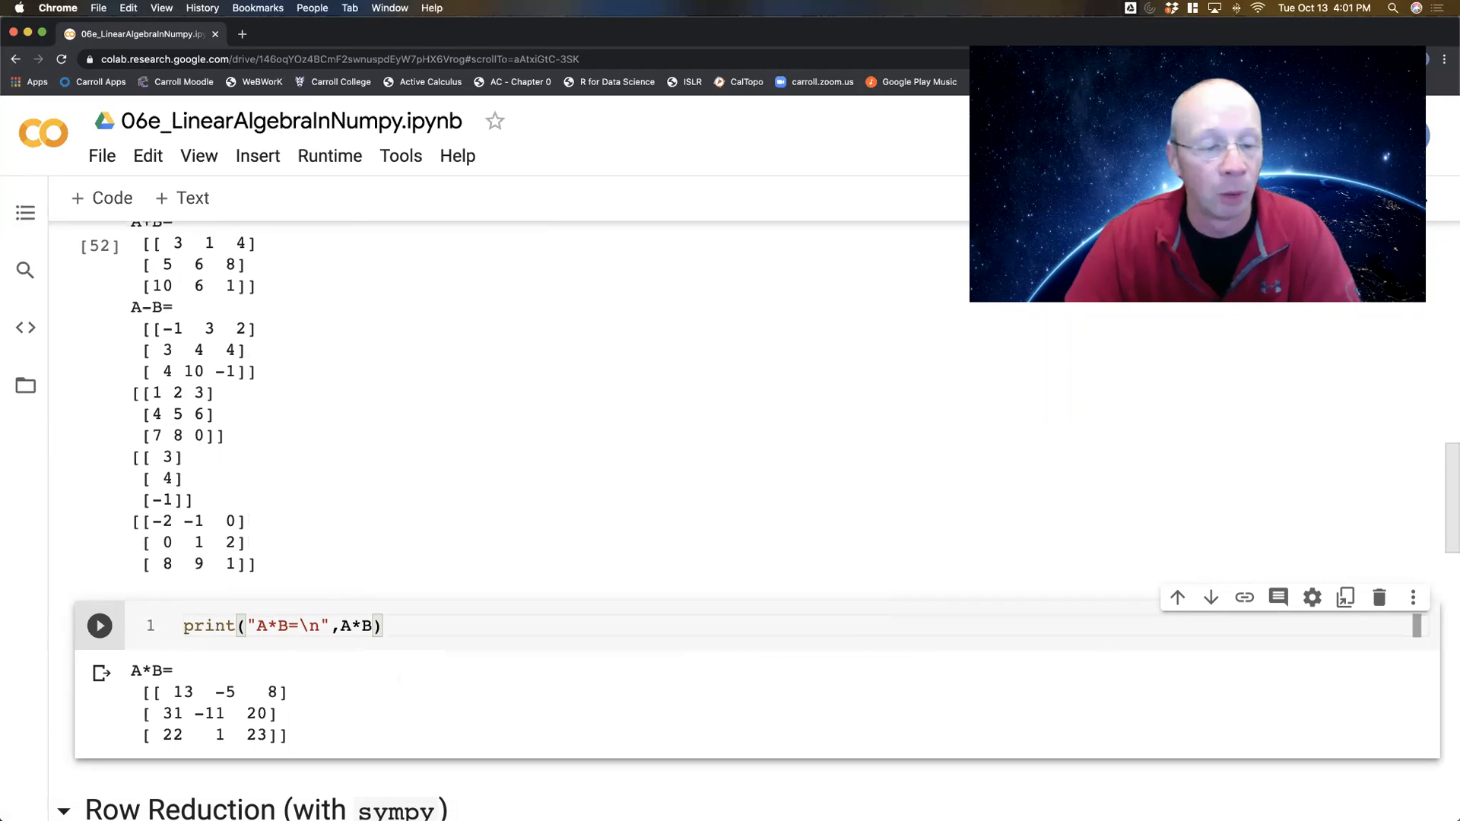
# - Print the element-by-element product np.multiply(A,B), giving [[2 -2 3],[4 5 12],[21 -16 0]]
pyautogui.press('Return')
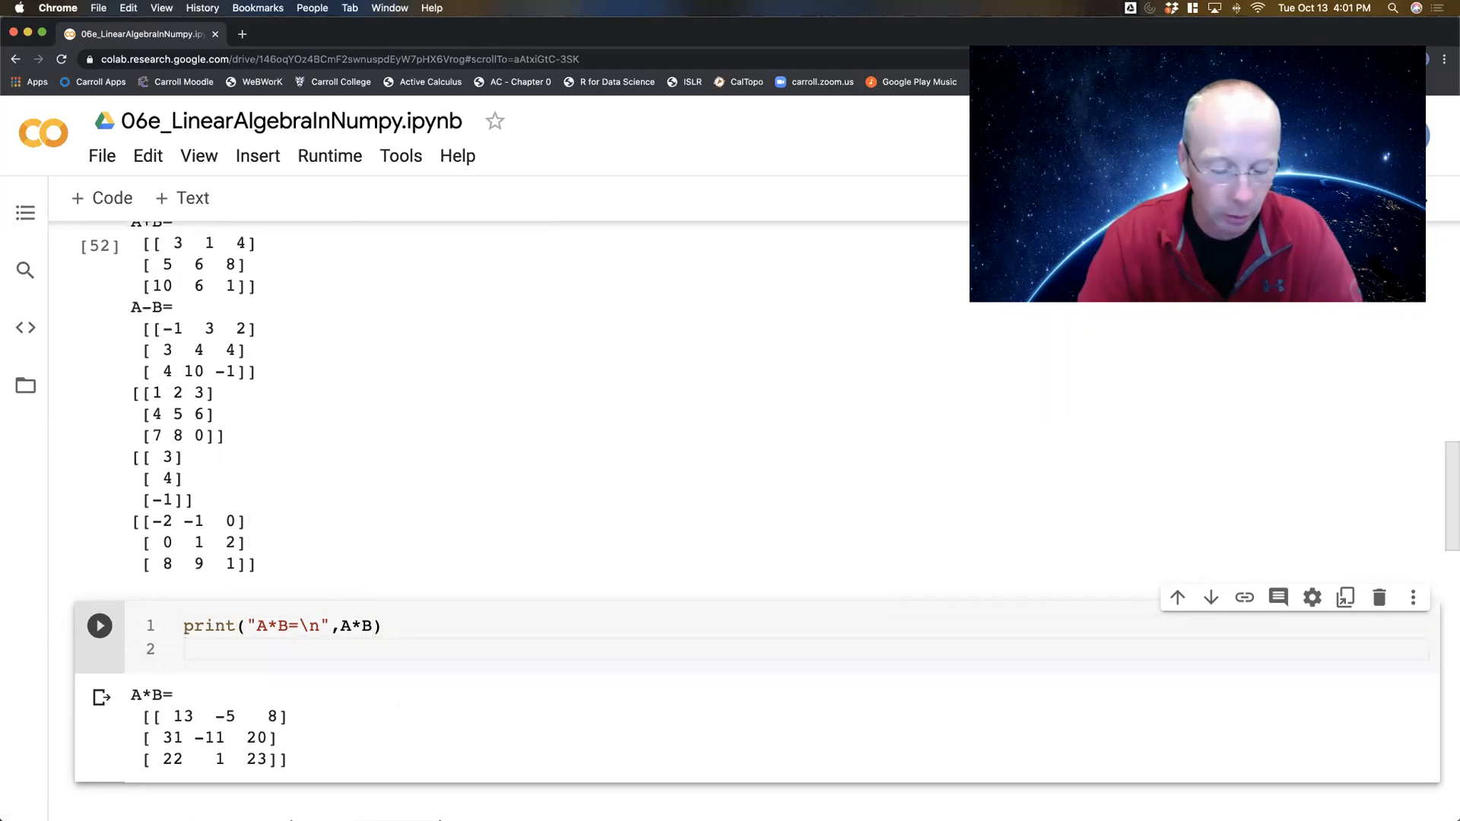
pyautogui.write('print(')
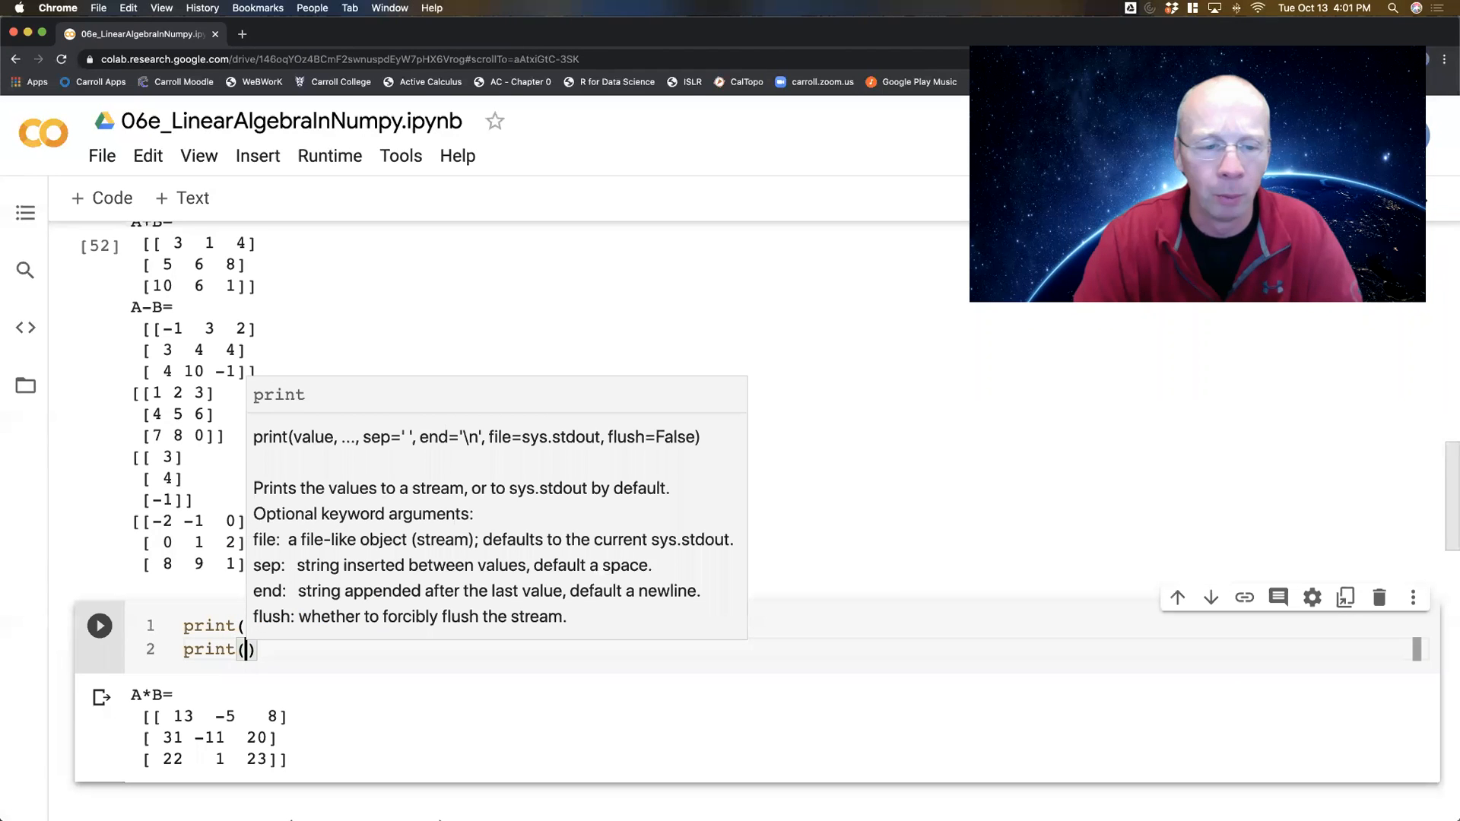
pyautogui.write('"element')
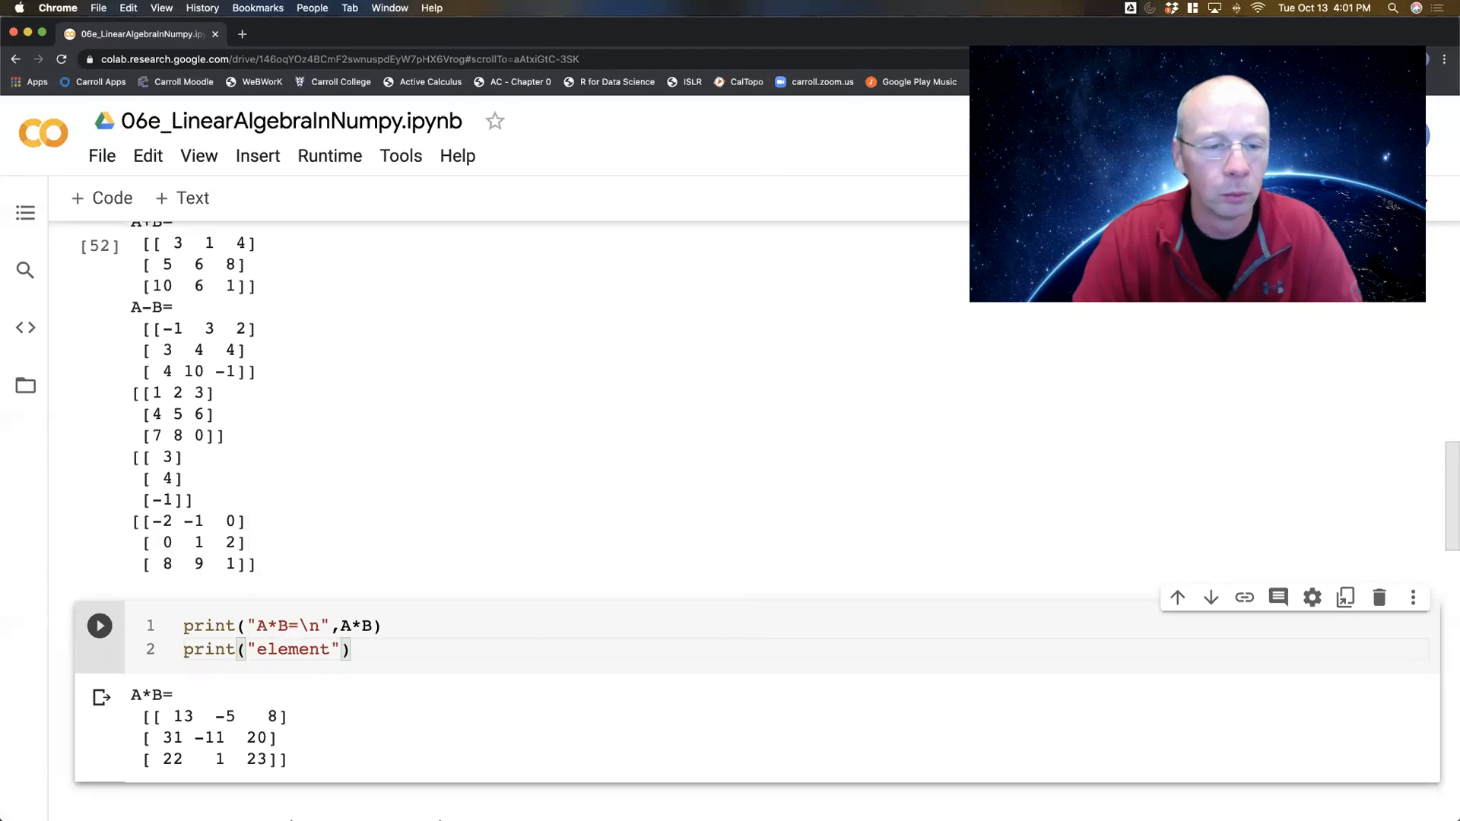
pyautogui.write(' -')
pyautogui.press('BackSpace')
pyautogui.press('BackSpace')
pyautogui.write('-by-')
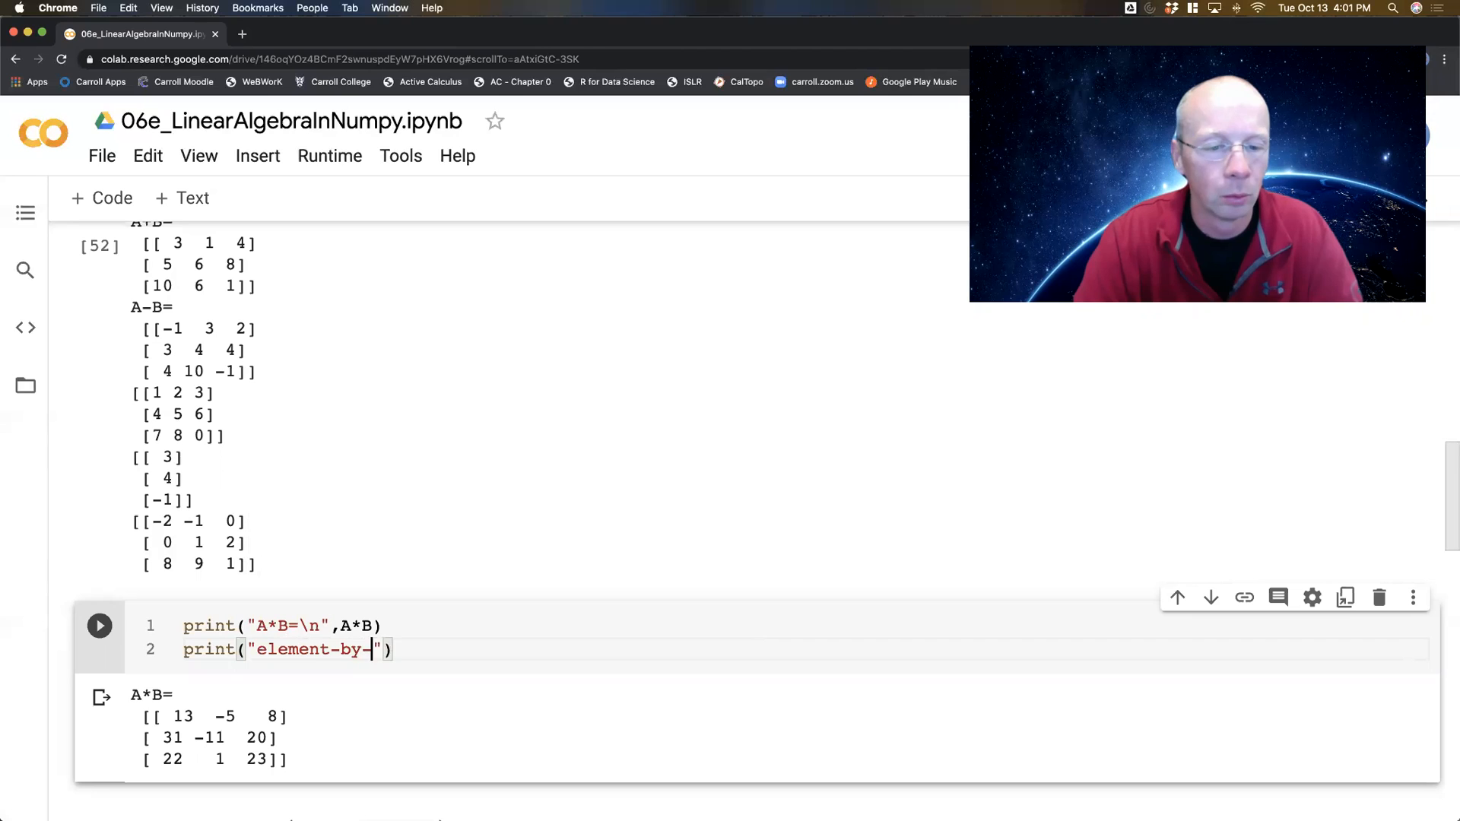
pyautogui.write('element mult')
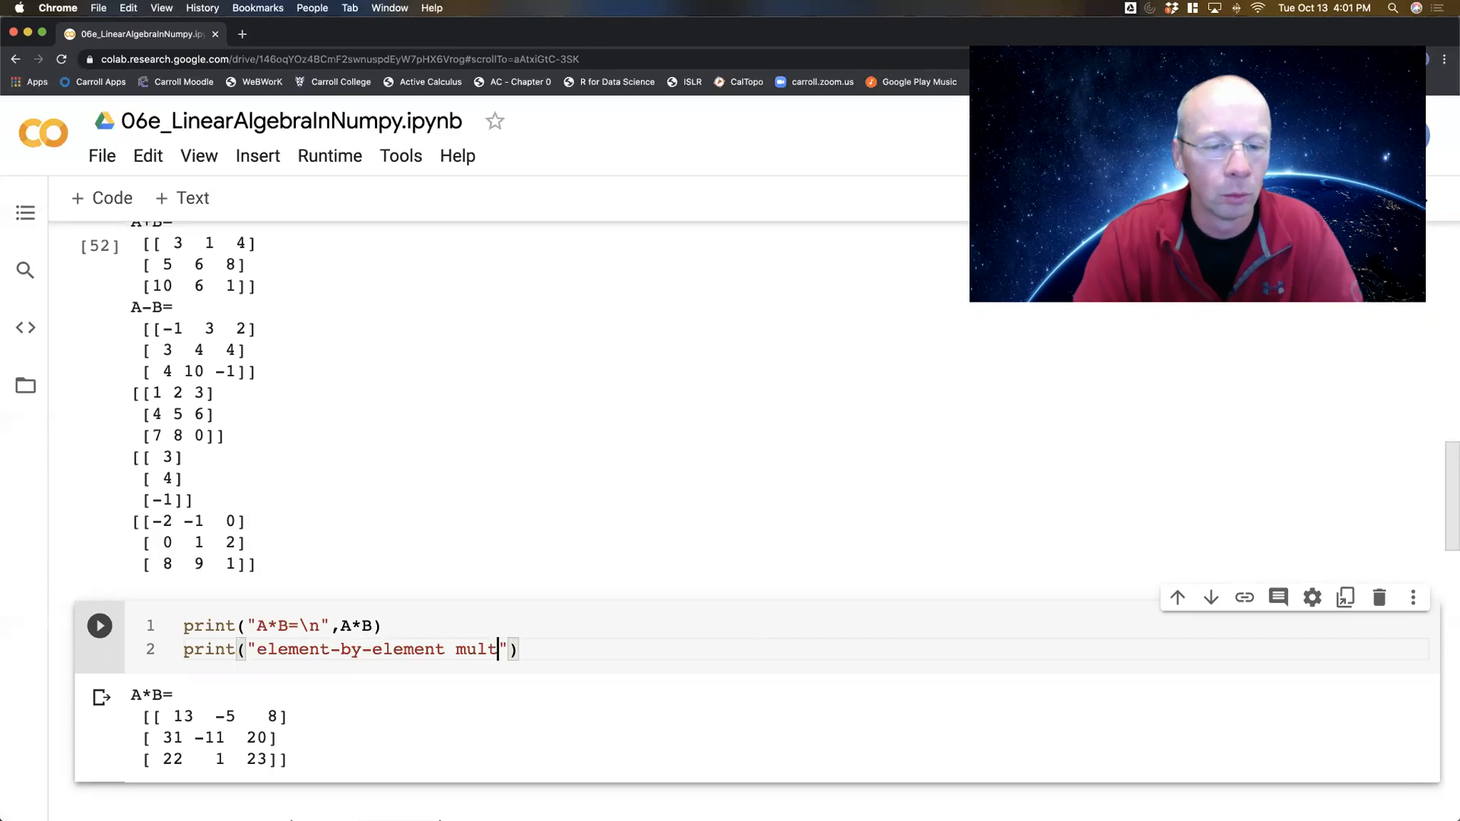
pyautogui.write(':')
pyautogui.press('Right')
pyautogui.write(', np')
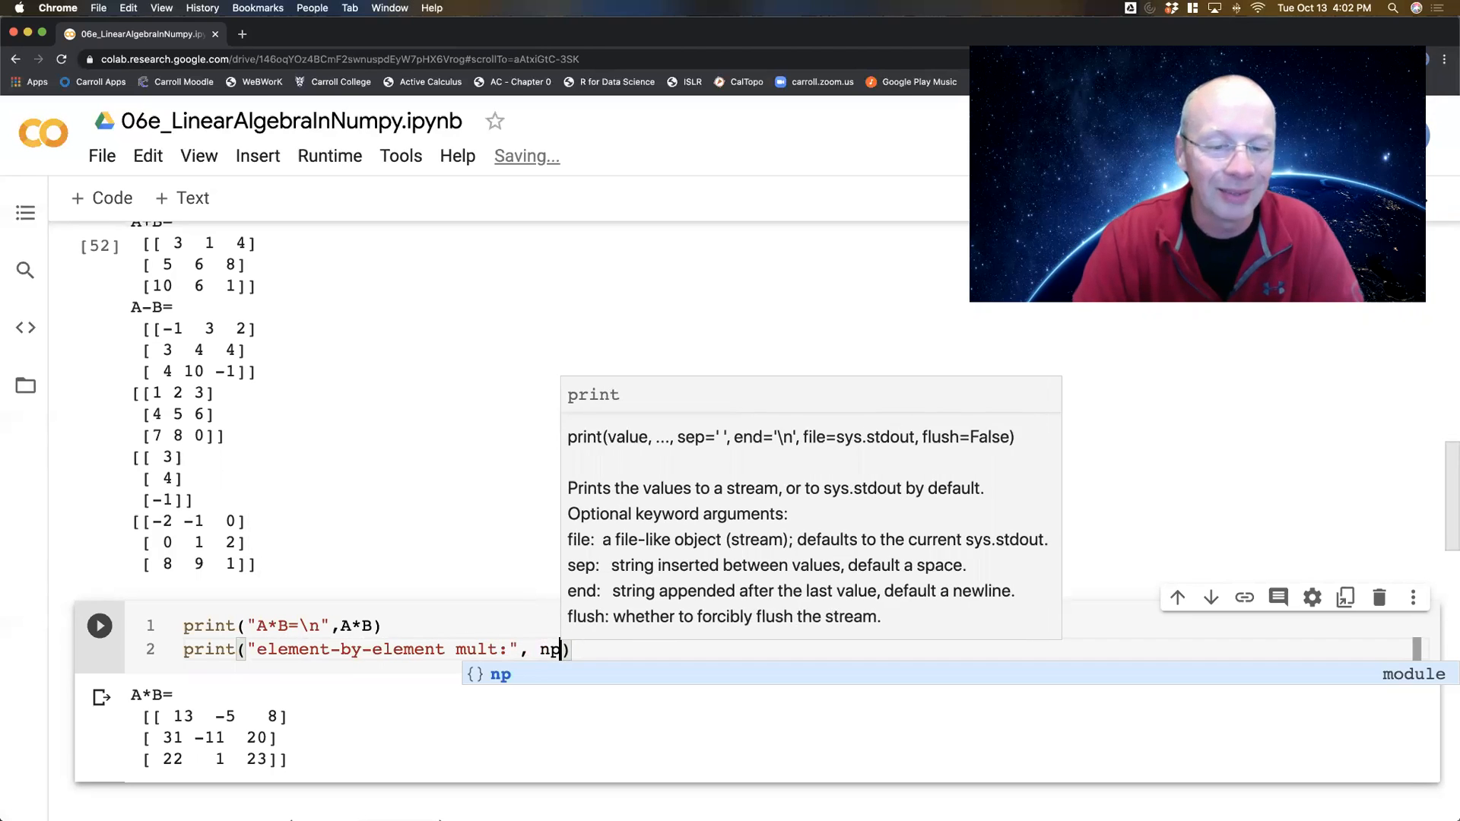
pyautogui.write('.mul')
pyautogui.press('Tab')
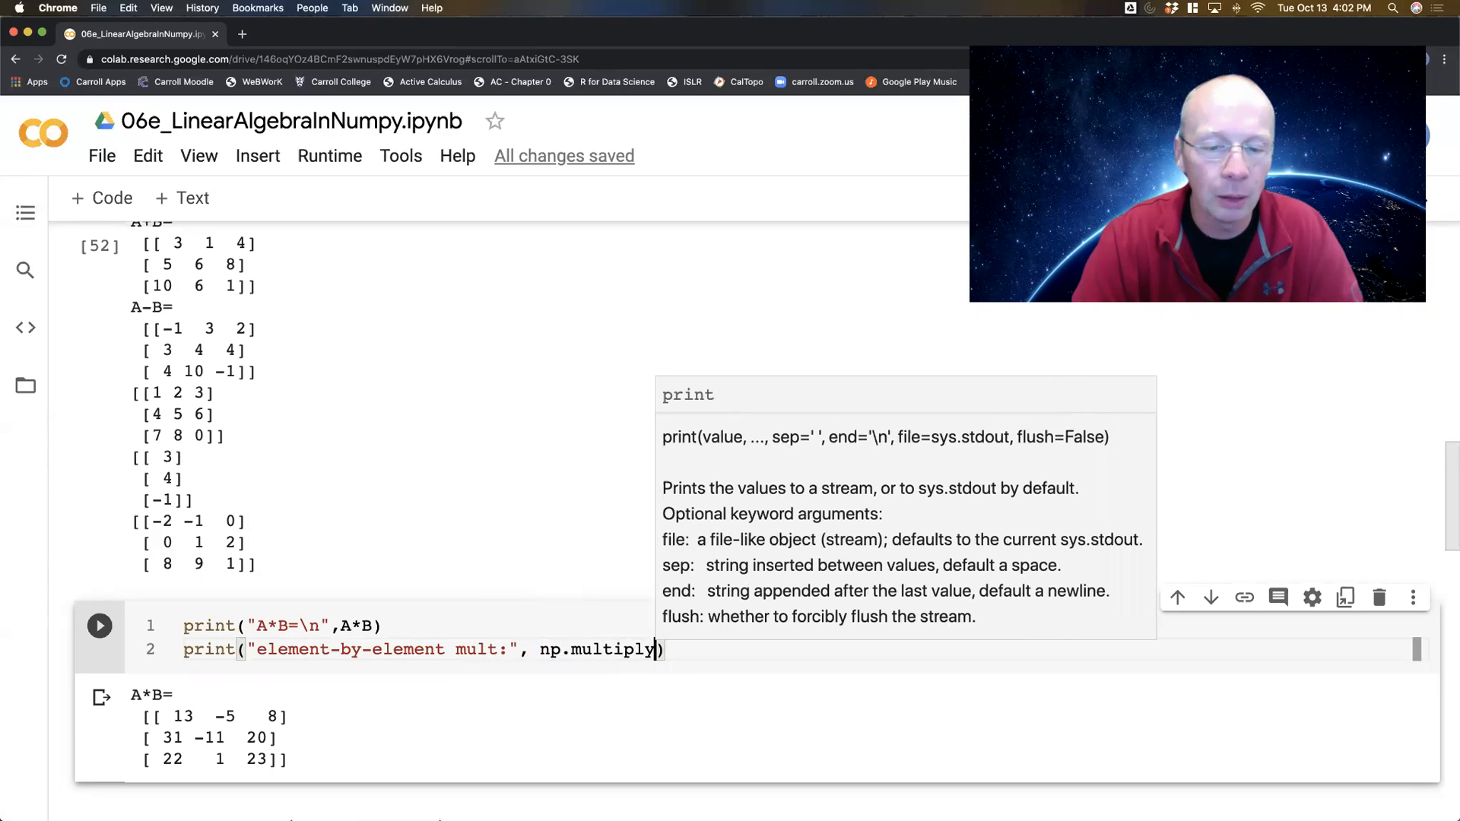
pyautogui.write('(A,B)')
pyautogui.hotkey('ctrl', 'Return')
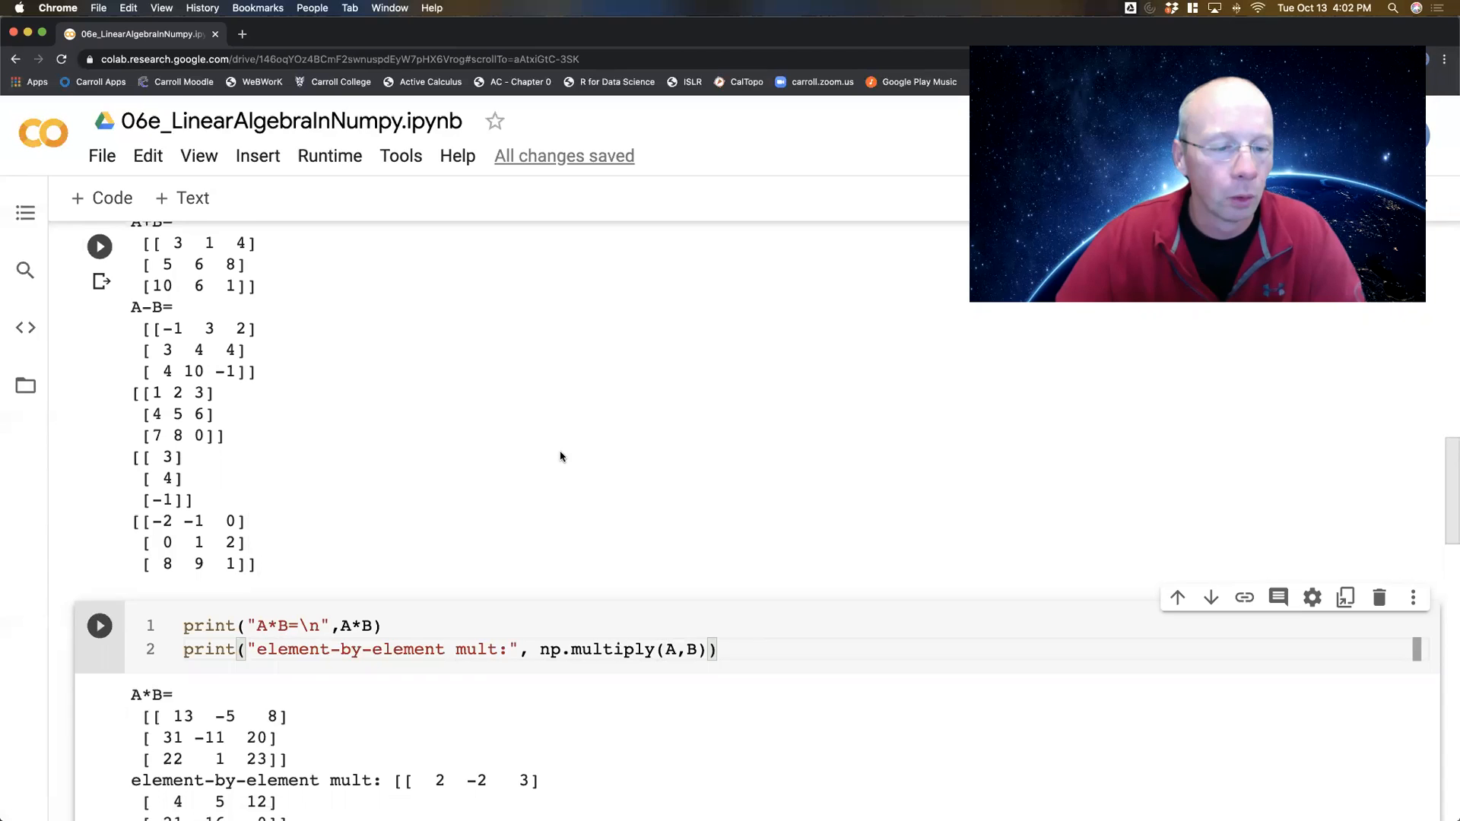
pyautogui.scroll(-3, 560, 457)
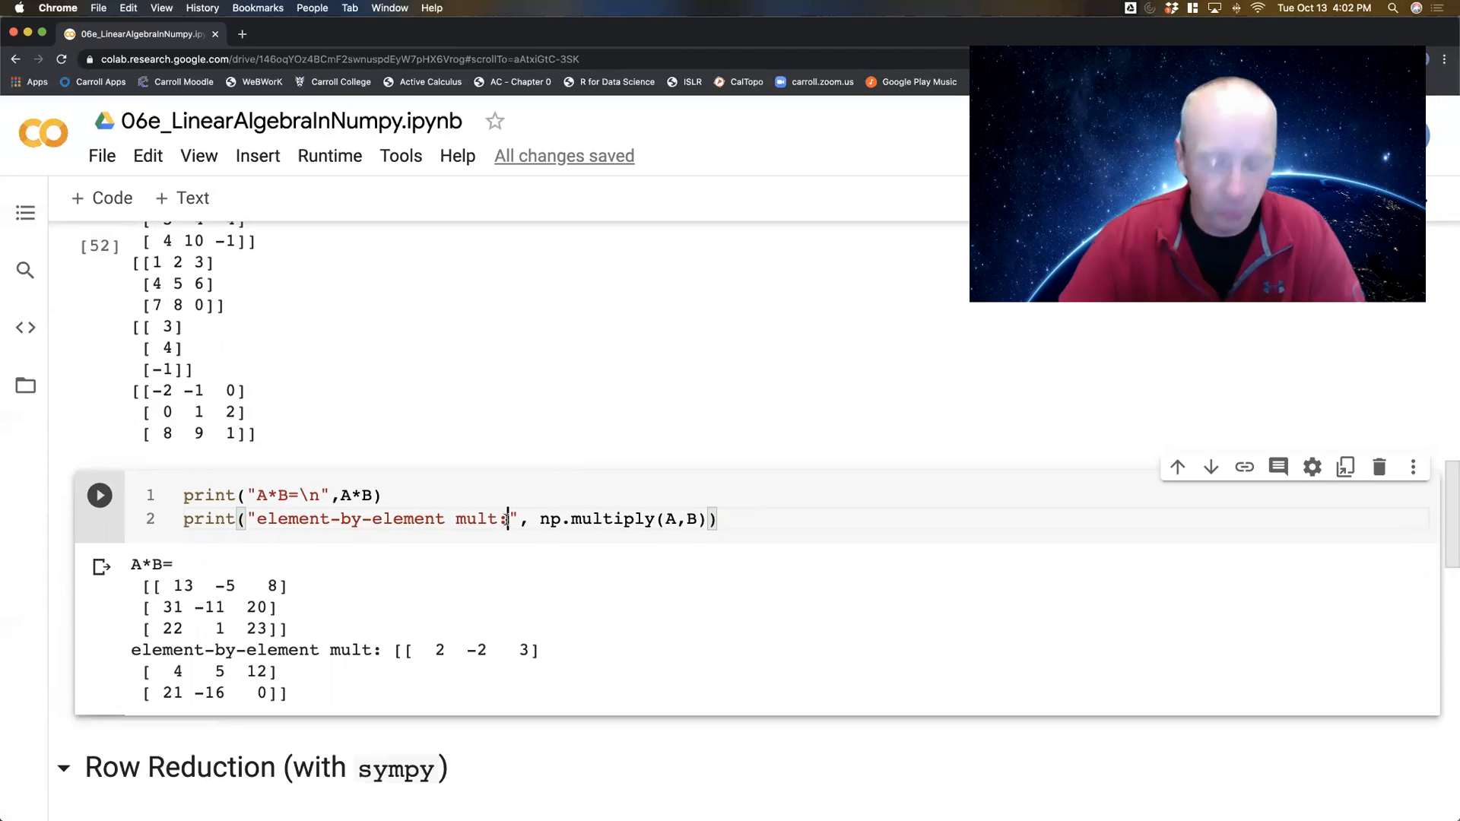
pyautogui.write('\\n')
pyautogui.hotkey('ctrl', 'Return')
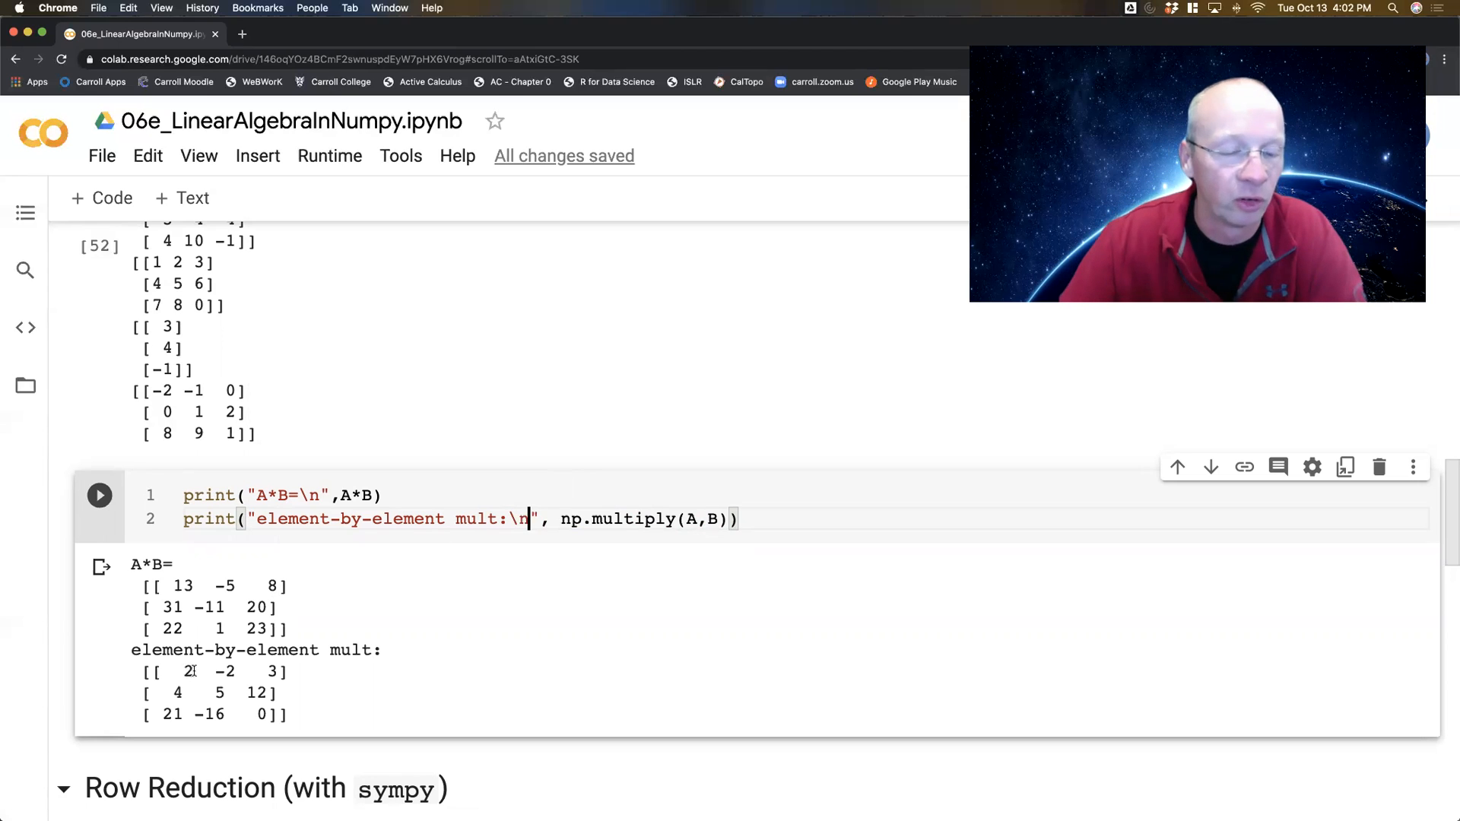
pyautogui.scroll(10, 187, 672)
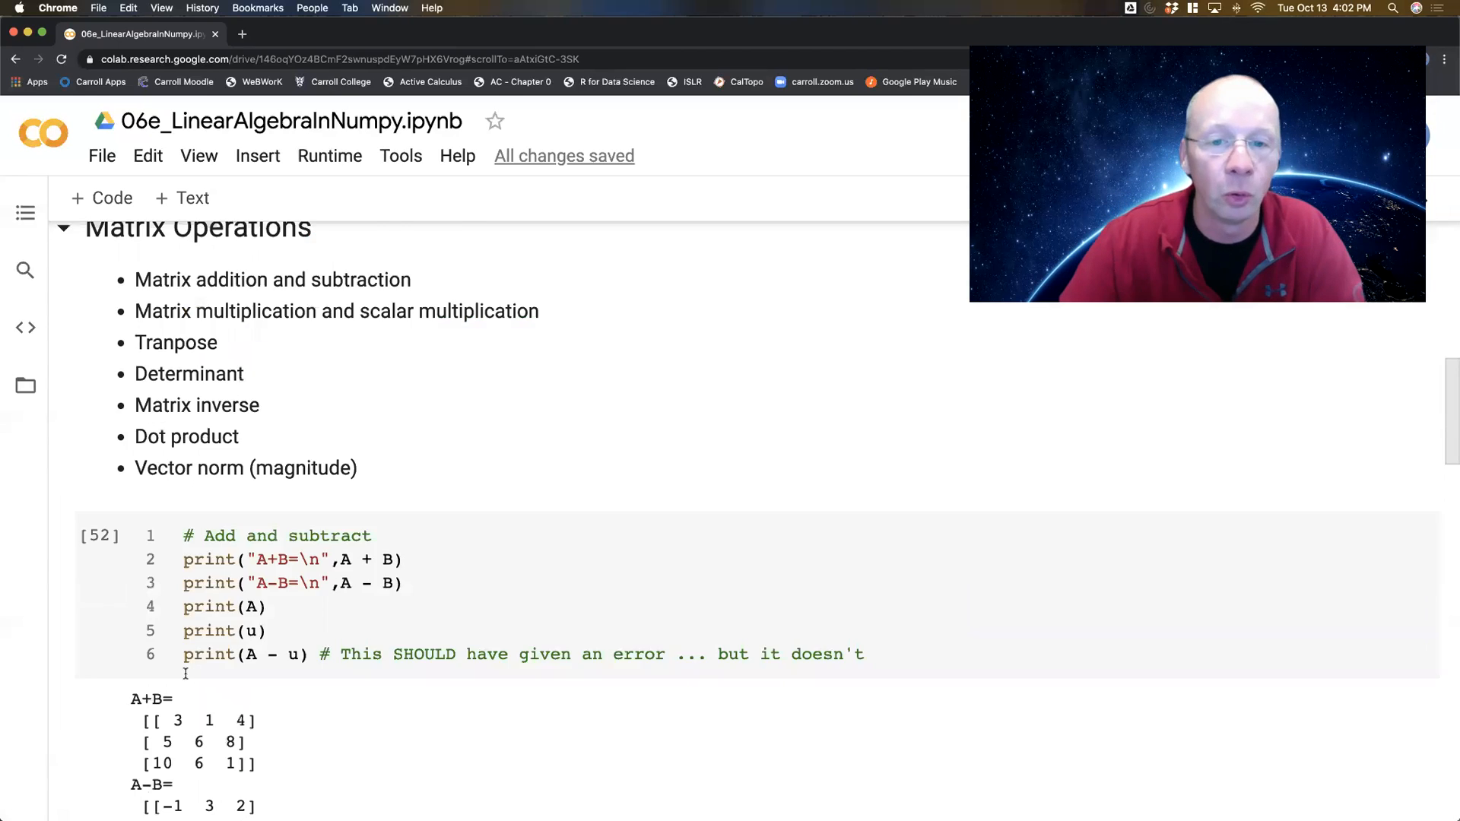
pyautogui.scroll(10, 188, 672)
pyautogui.scroll(5, 187, 672)
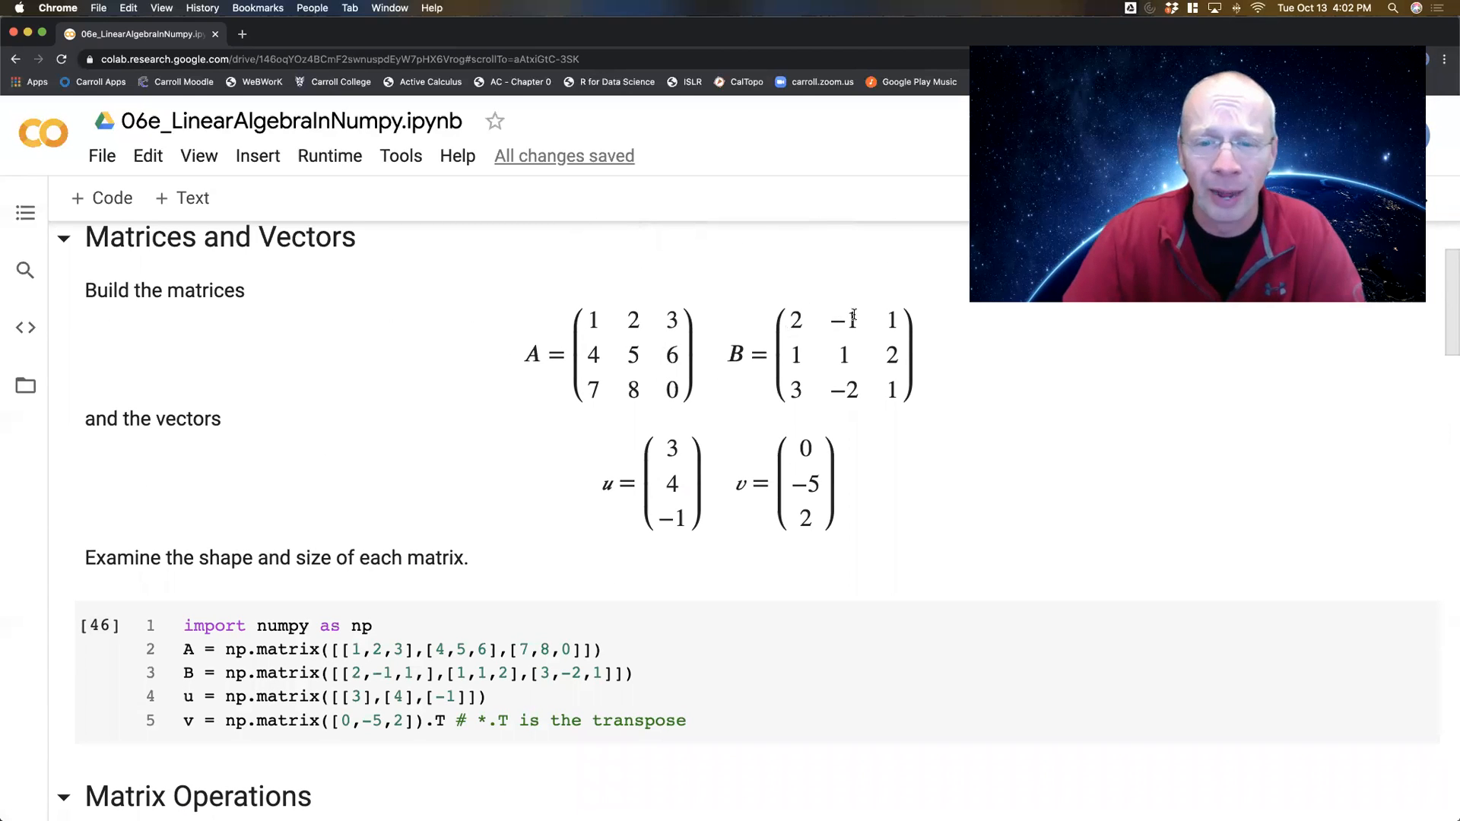
pyautogui.scroll(-10, 843, 325)
pyautogui.scroll(-8, 841, 328)
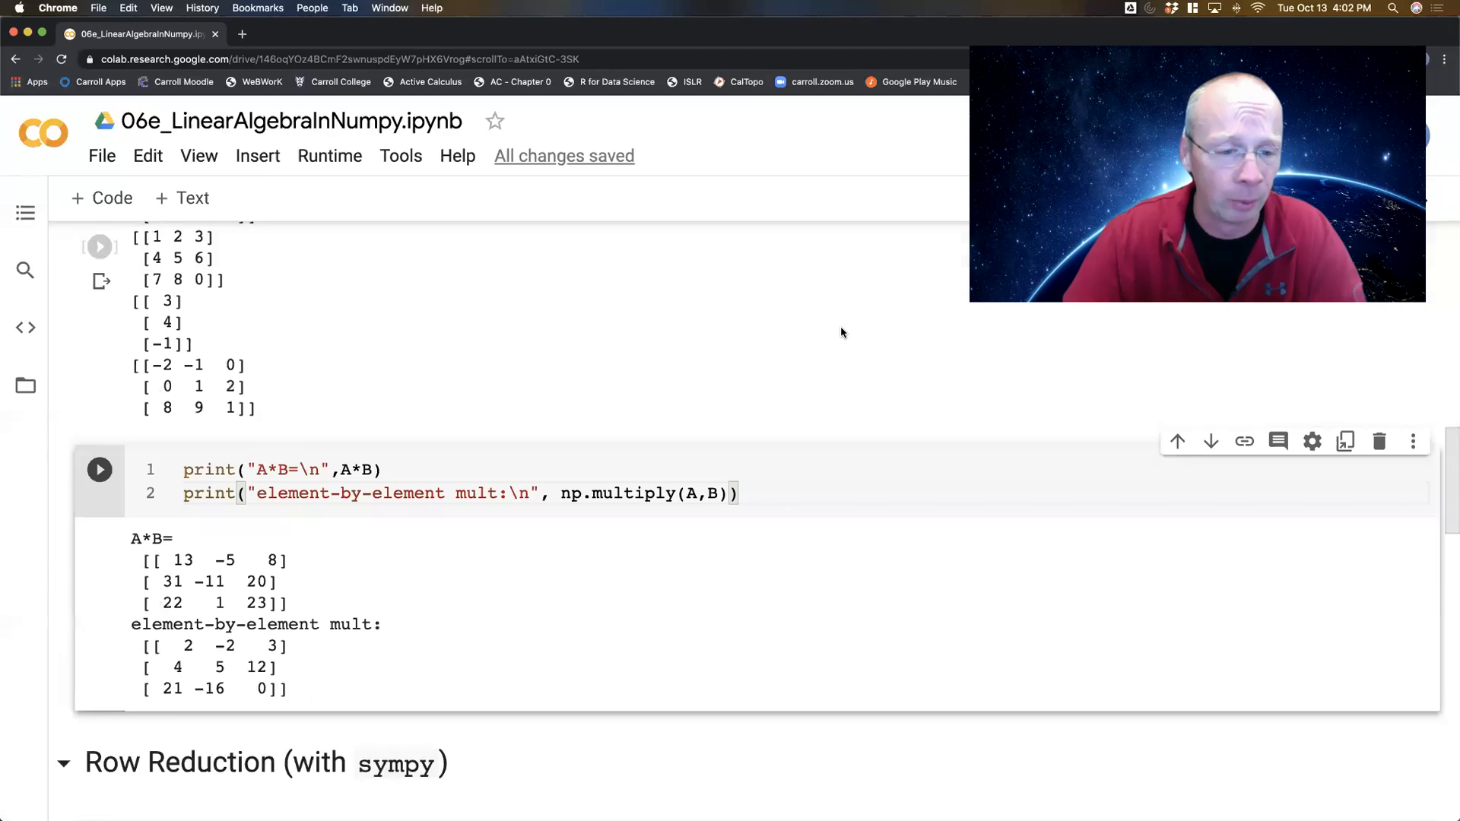
pyautogui.scroll(-1, 842, 332)
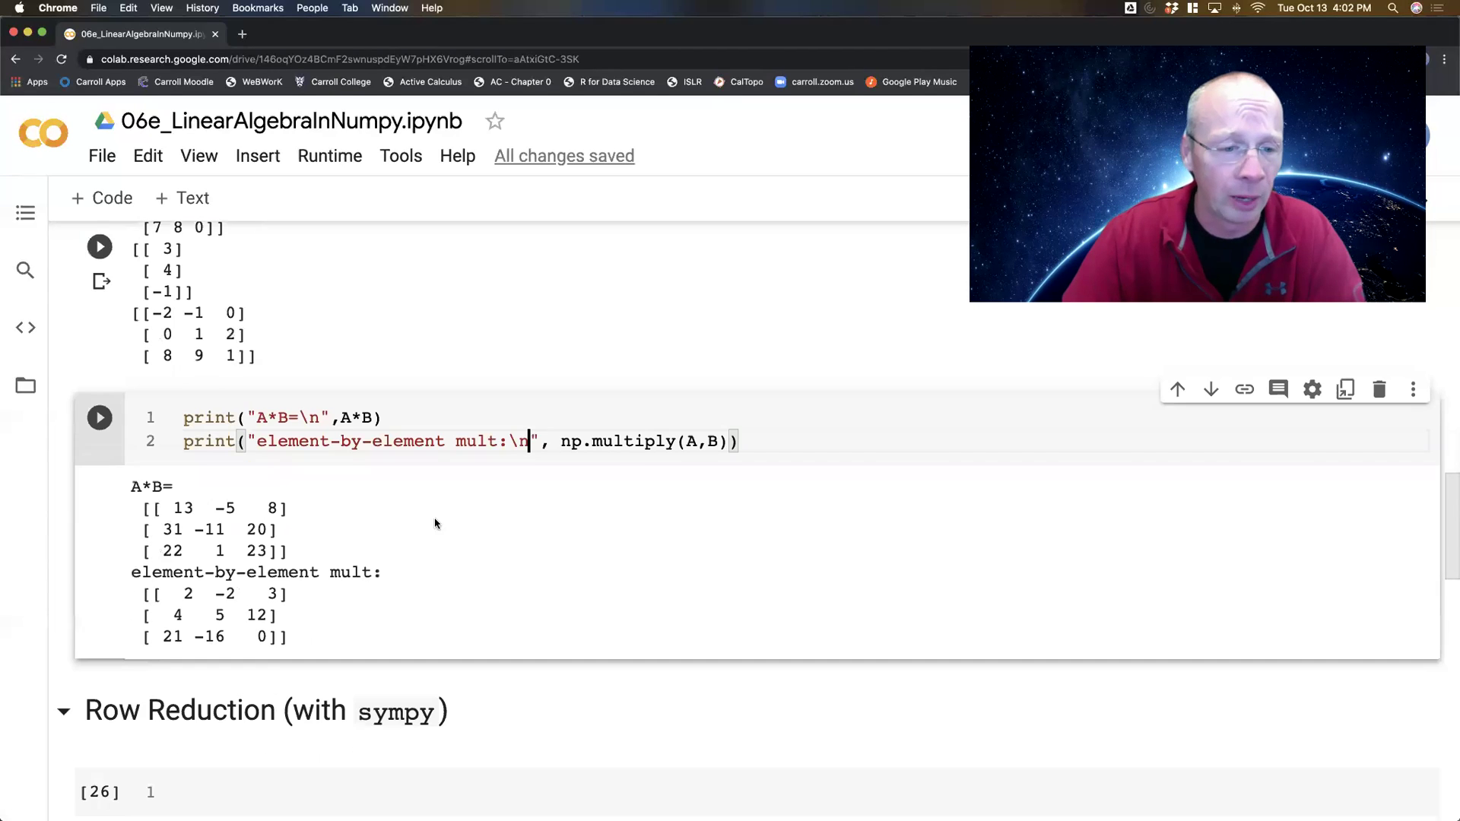
pyautogui.click(763, 444)
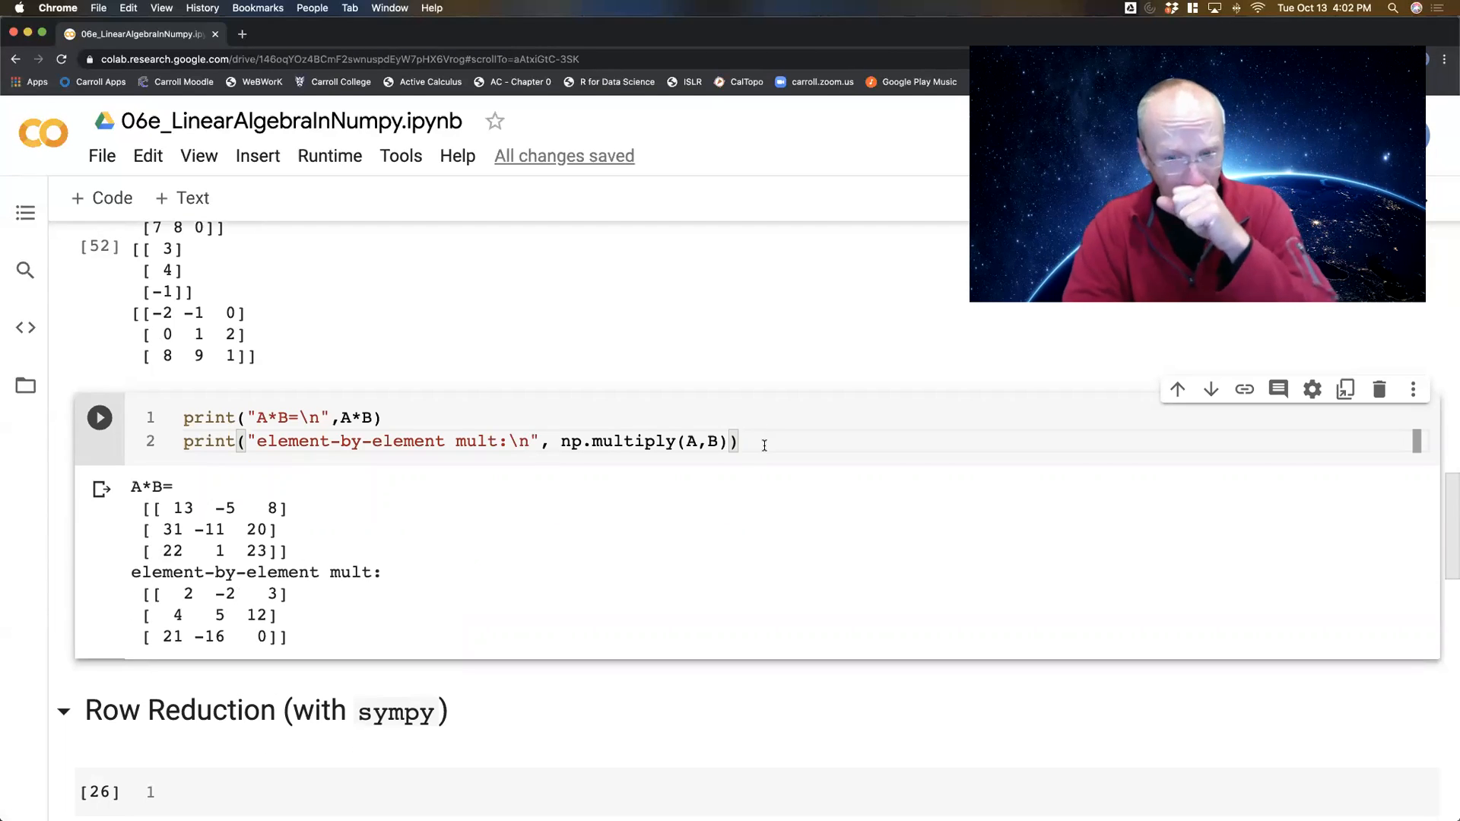
# - Print the scalar multiple 2A, giving [[2 4 6],[8 10 12],[14 16 0]]
pyautogui.press('Return')
pyautogui.write('print(')
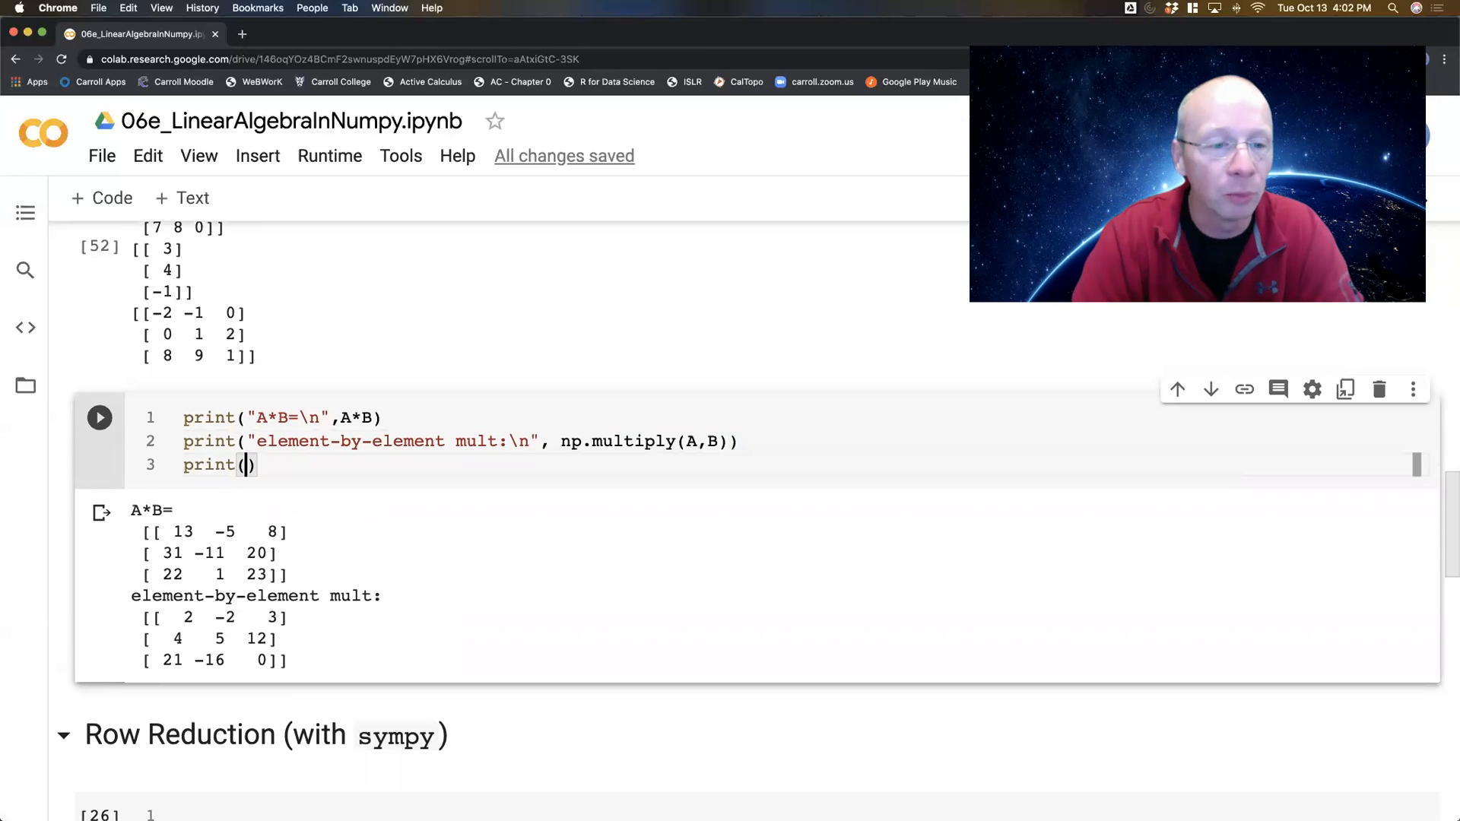
pyautogui.write('"2A=\\n')
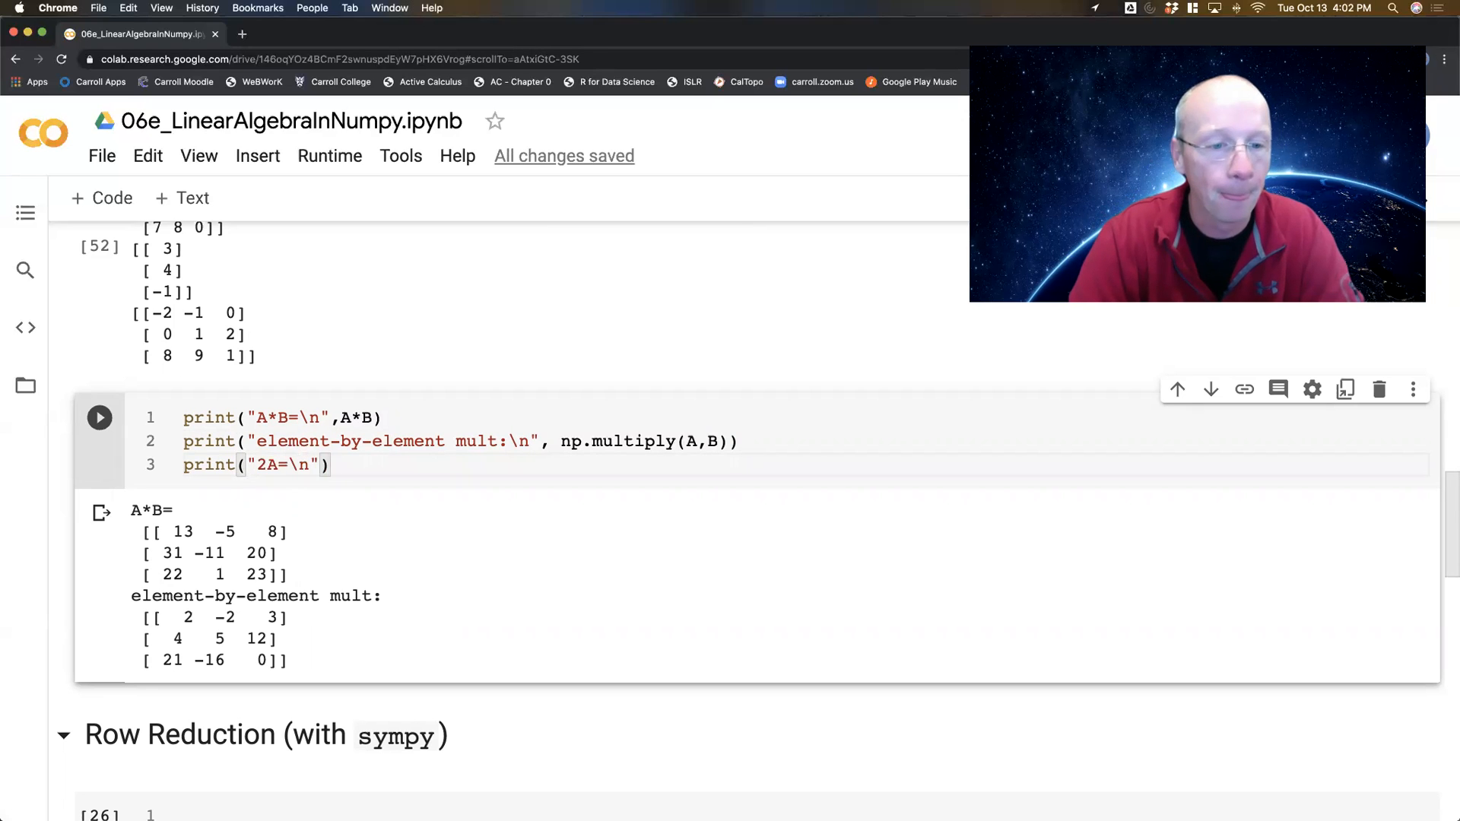
pyautogui.write('2*A')
pyautogui.hotkey('ctrl', 'Return')
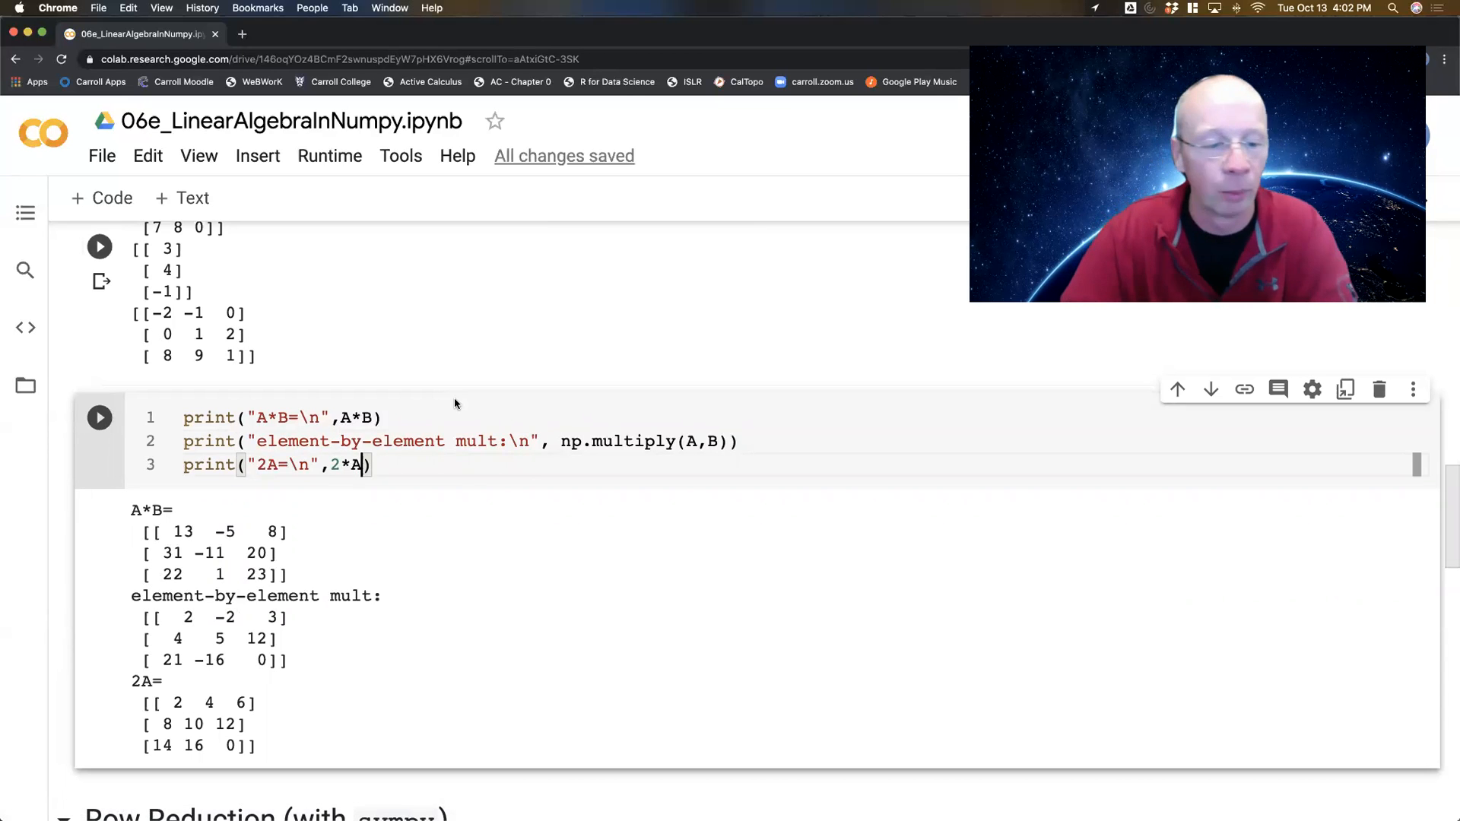
pyautogui.scroll(5, 455, 402)
pyautogui.scroll(5, 454, 403)
pyautogui.scroll(2, 409, 393)
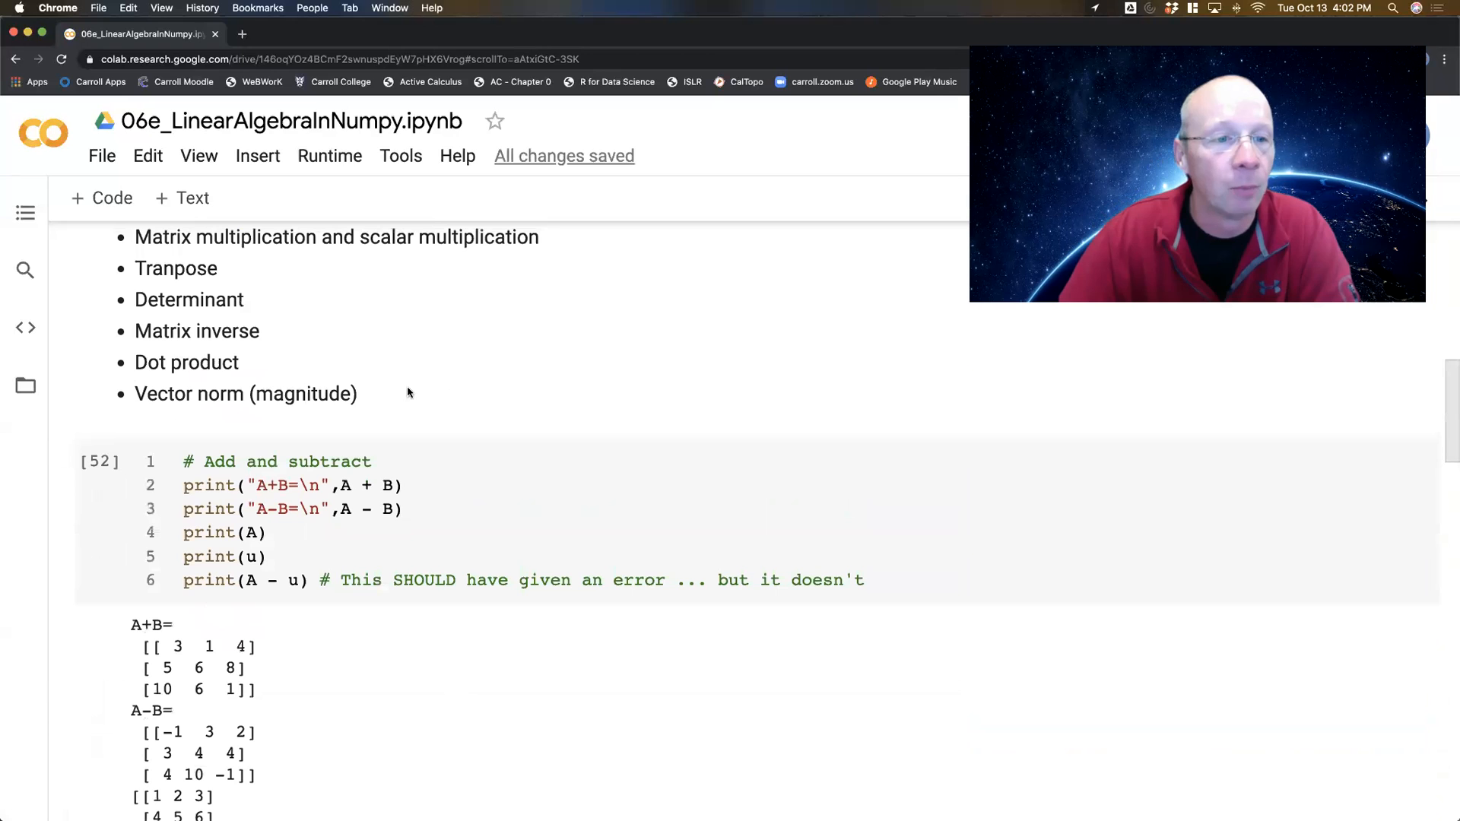
pyautogui.scroll(-4, 462, 338)
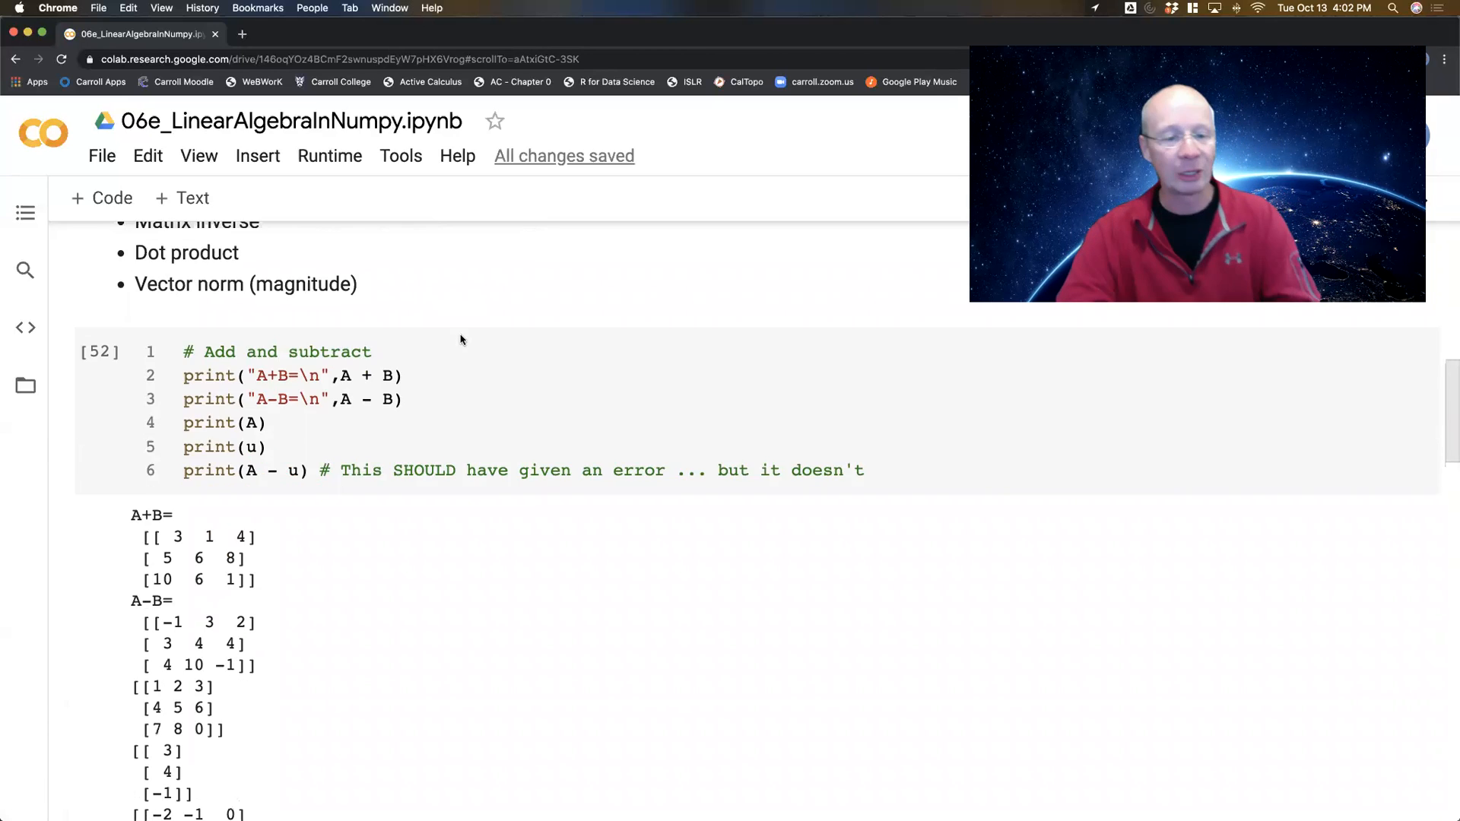
pyautogui.scroll(-5, 462, 338)
pyautogui.scroll(-5, 462, 339)
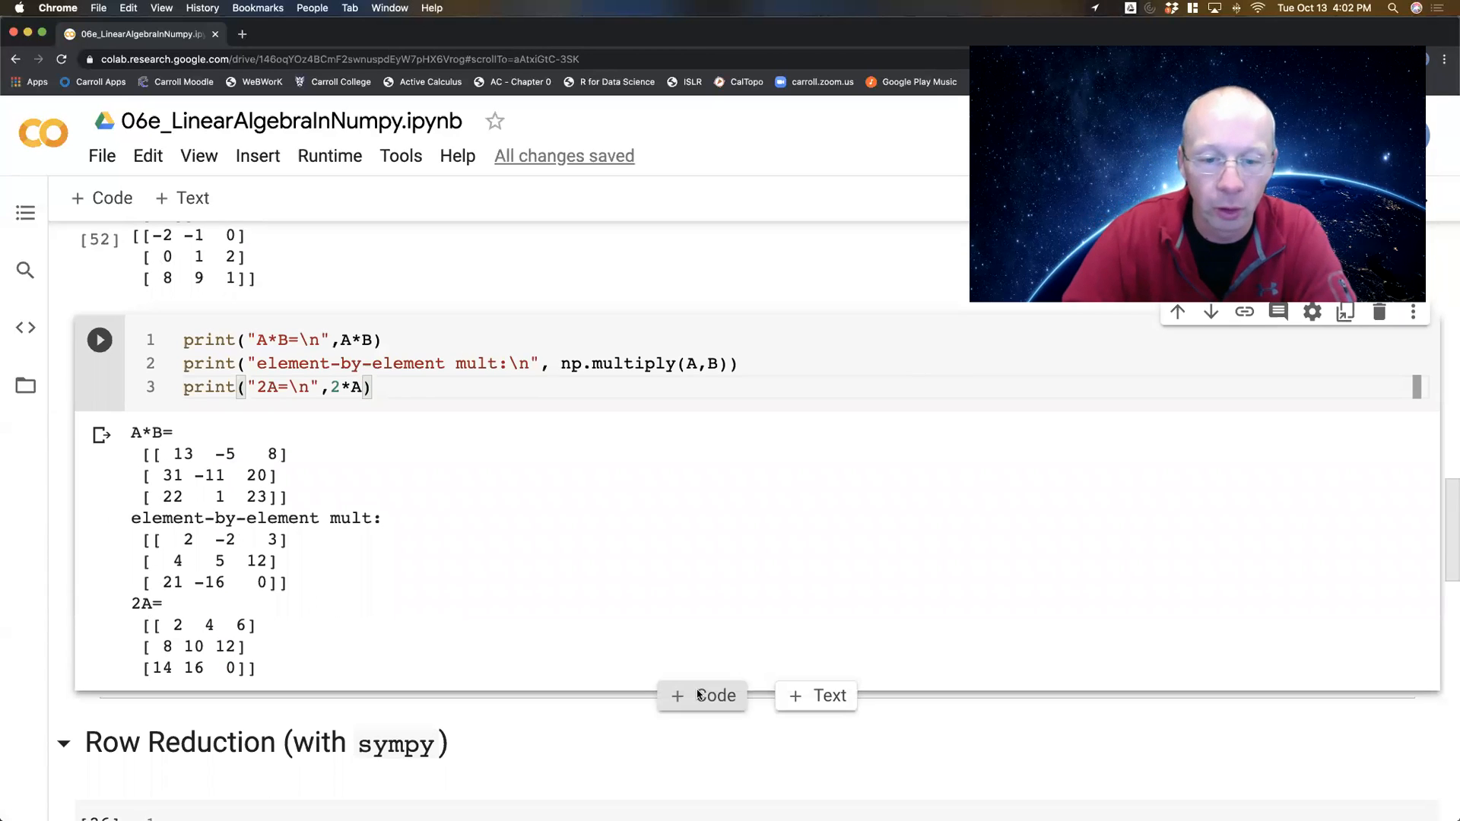
# - Print A's transpose A.T in a new cell, giving [[1 4 7],[2 5 8],[3 6 0]]
pyautogui.click(700, 695)
pyautogui.write('print')
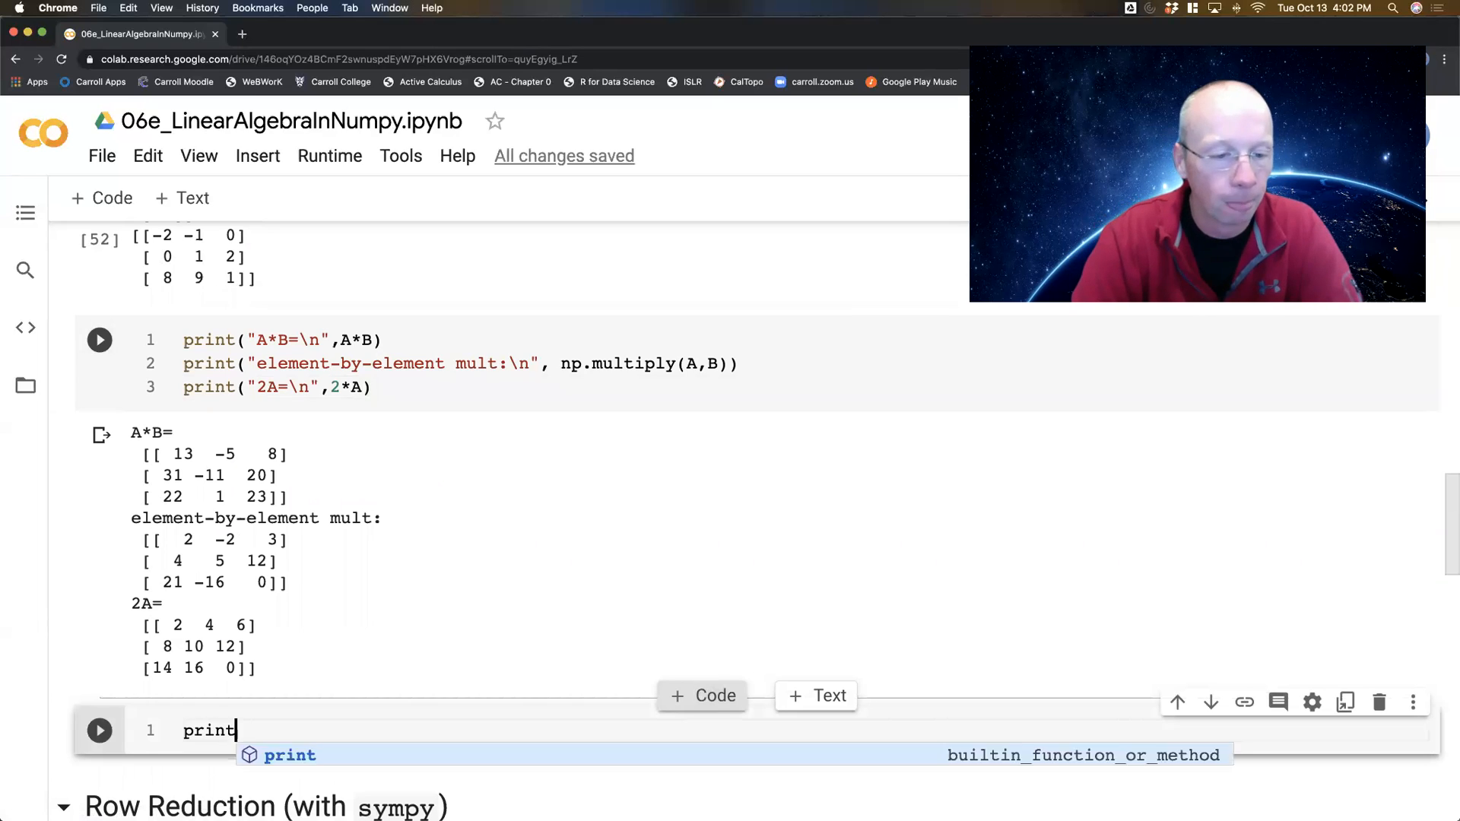
pyautogui.write('("Tran')
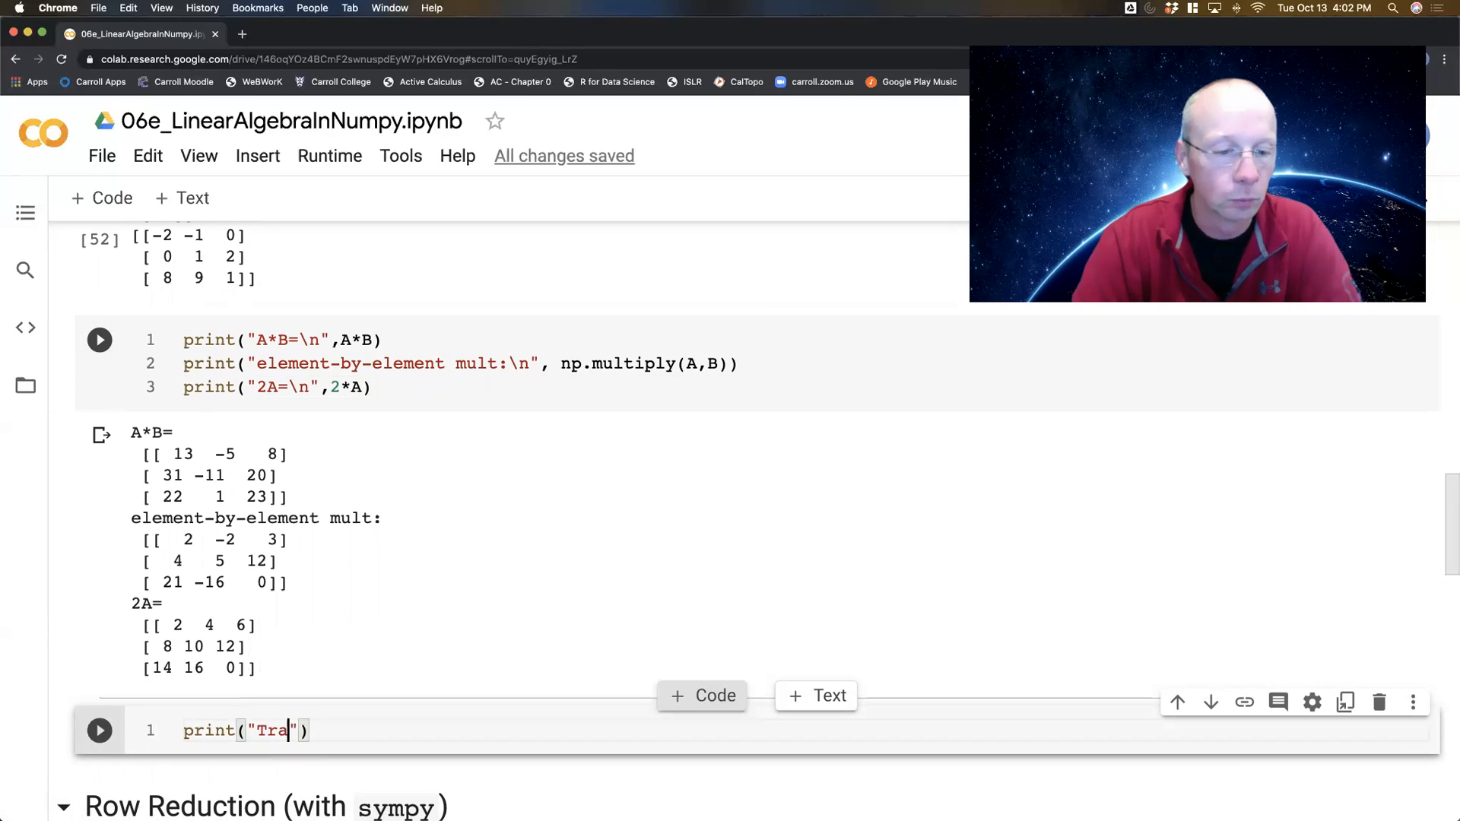
pyautogui.write('spose of A:\\n')
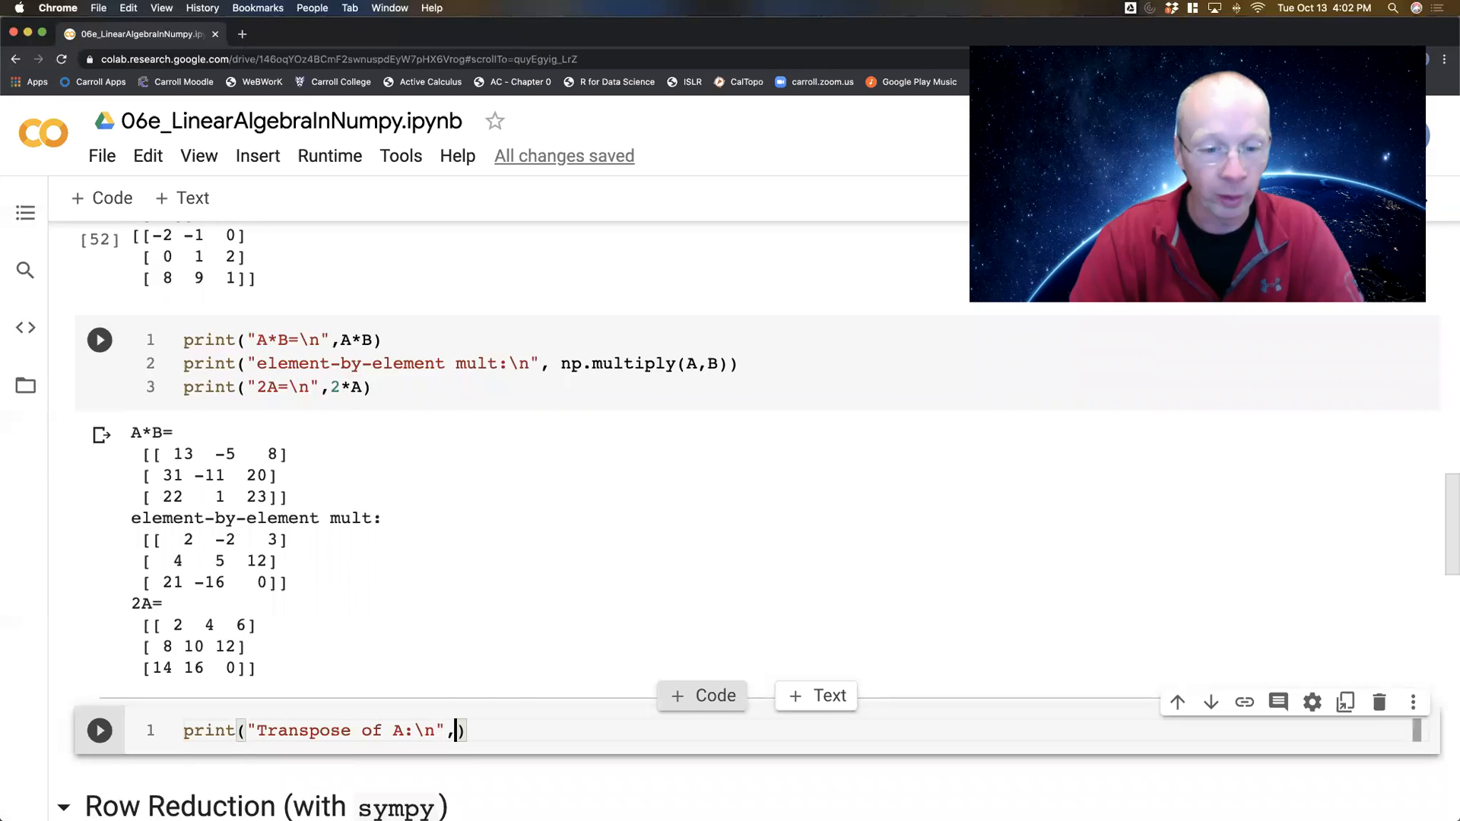
pyautogui.write('",A.')
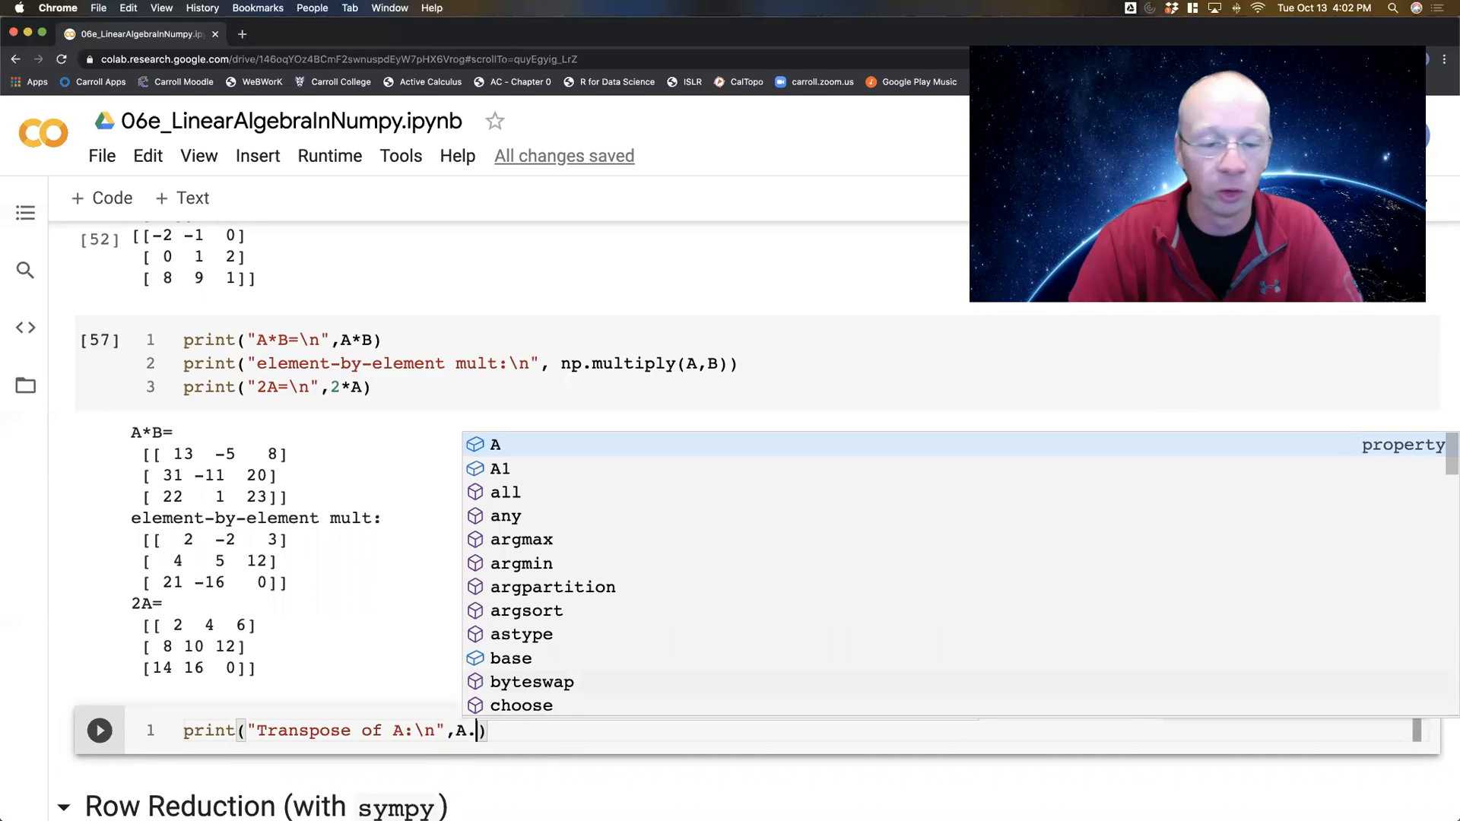
pyautogui.write('T')
pyautogui.hotkey('shift', 'Return')
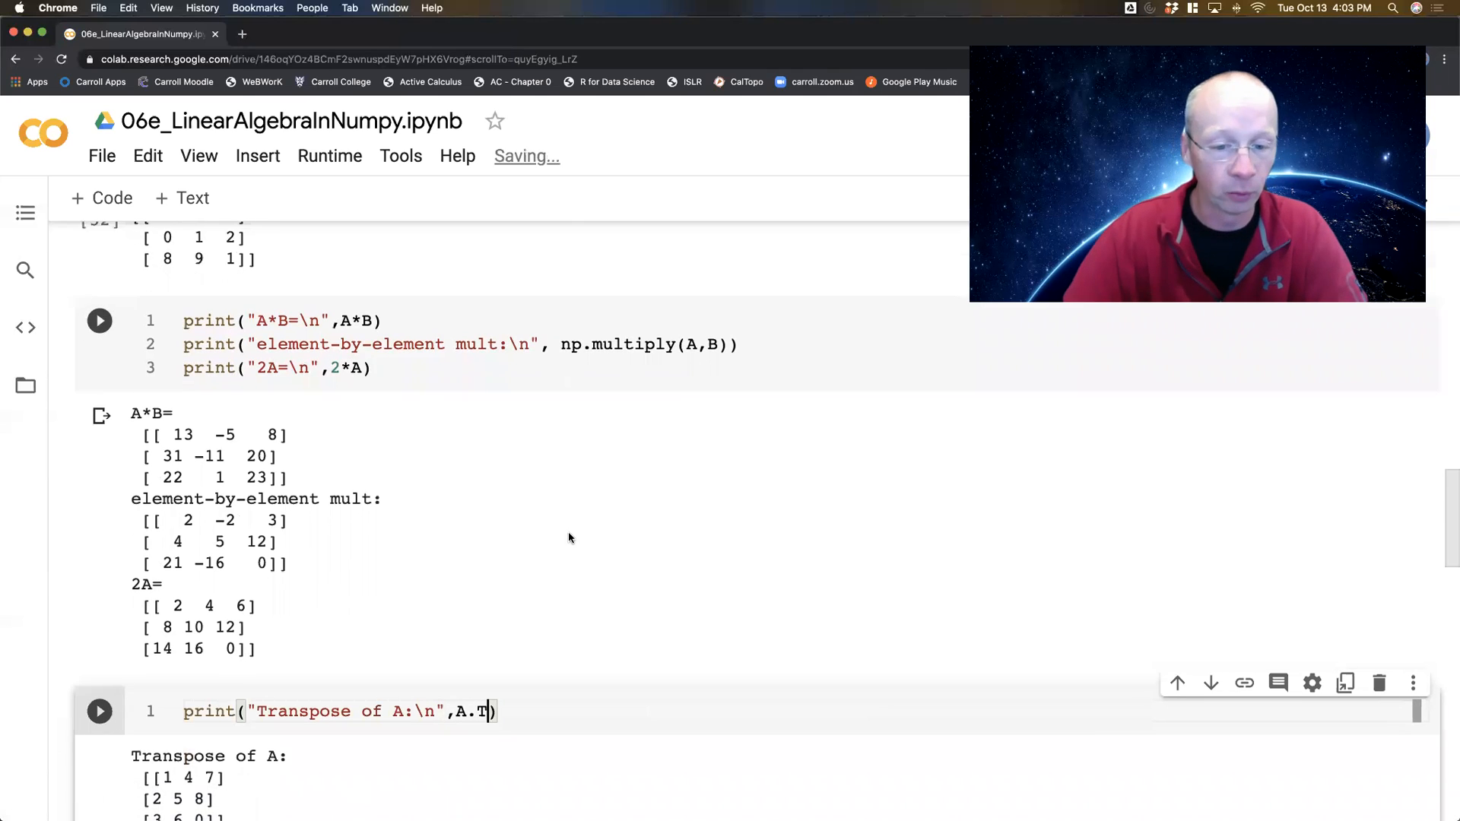
pyautogui.press('Return')
pyautogui.write('print("Inv')
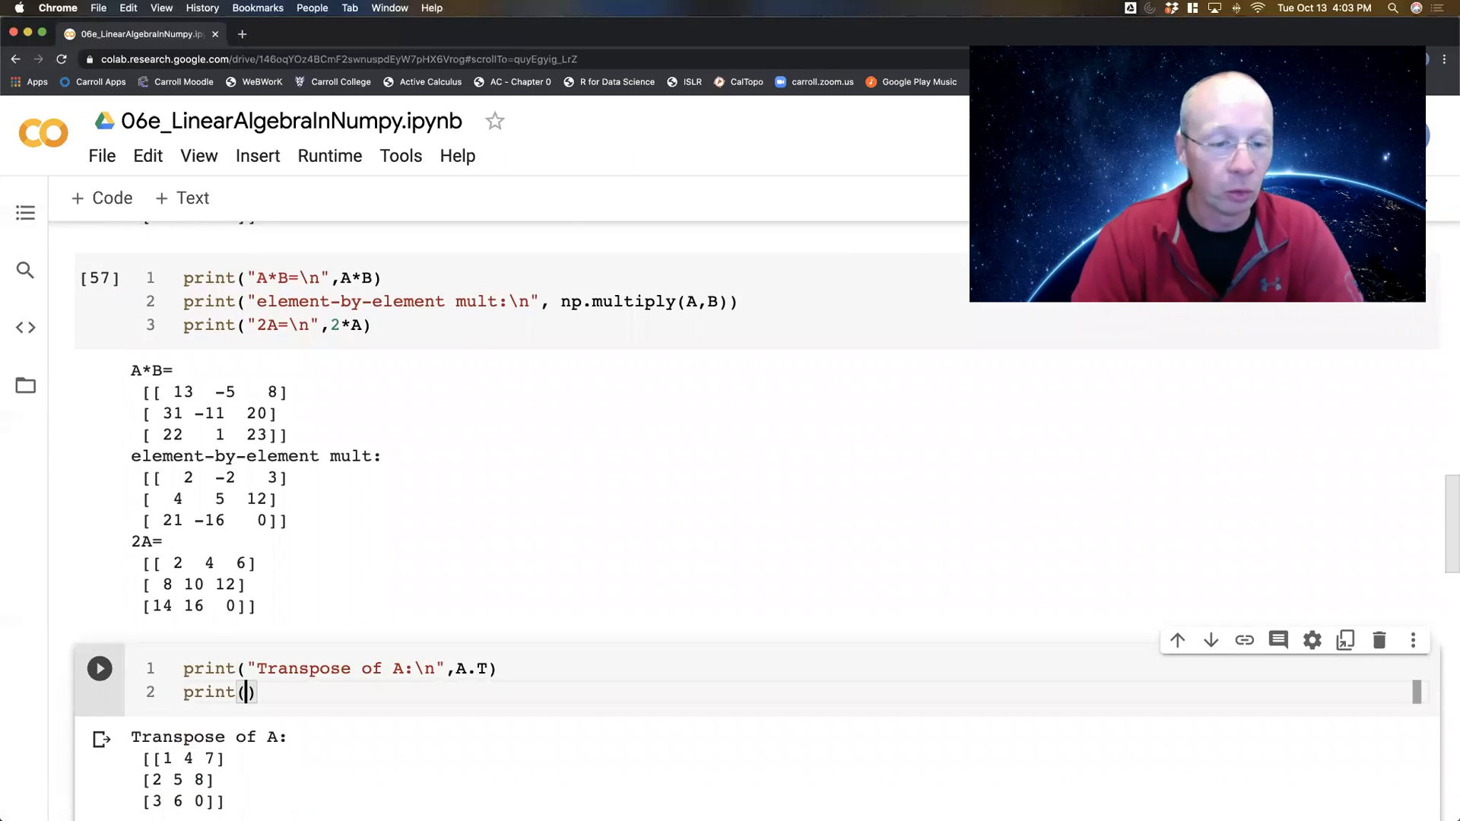
pyautogui.write('erse of A:\\n"')
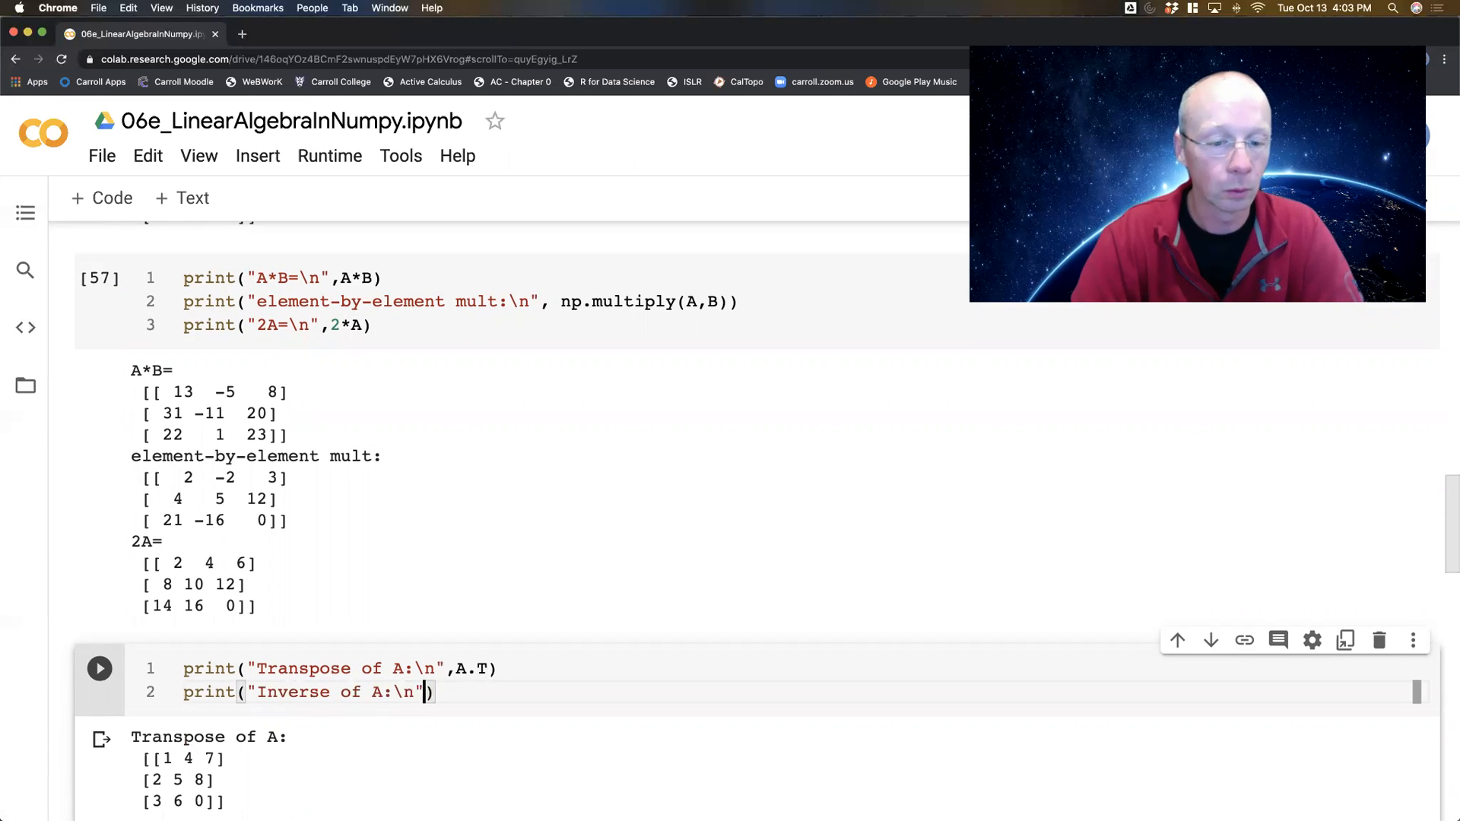
pyautogui.write(',A.I')
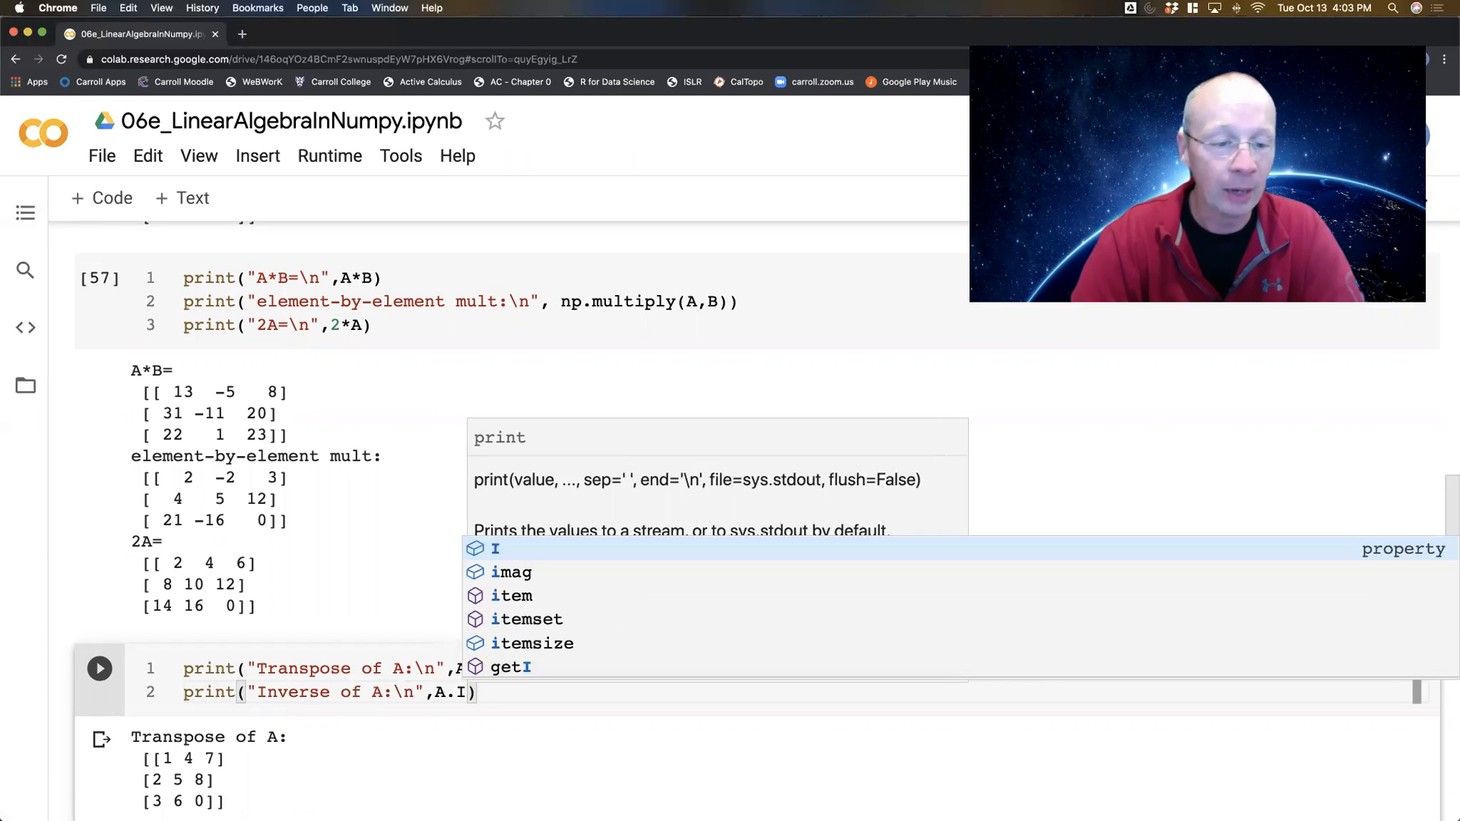
# - Print A's inverse, then try B.I, which raises a singular-matrix LinAlgError
pyautogui.press('Escape')
pyautogui.hotkey('ctrl', 'Return')
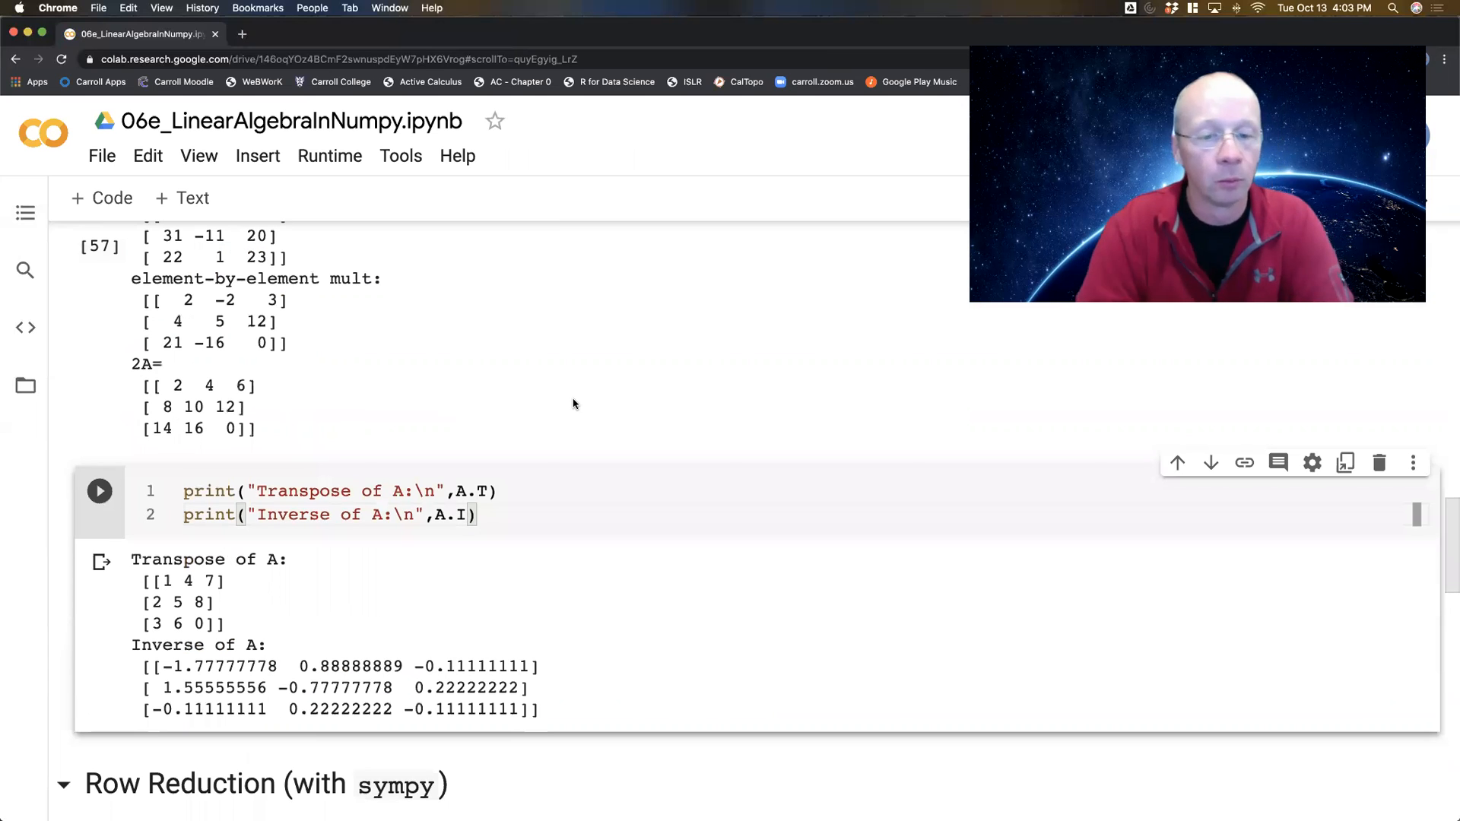
pyautogui.press('Left')
pyautogui.press('Left')
pyautogui.press('Left')
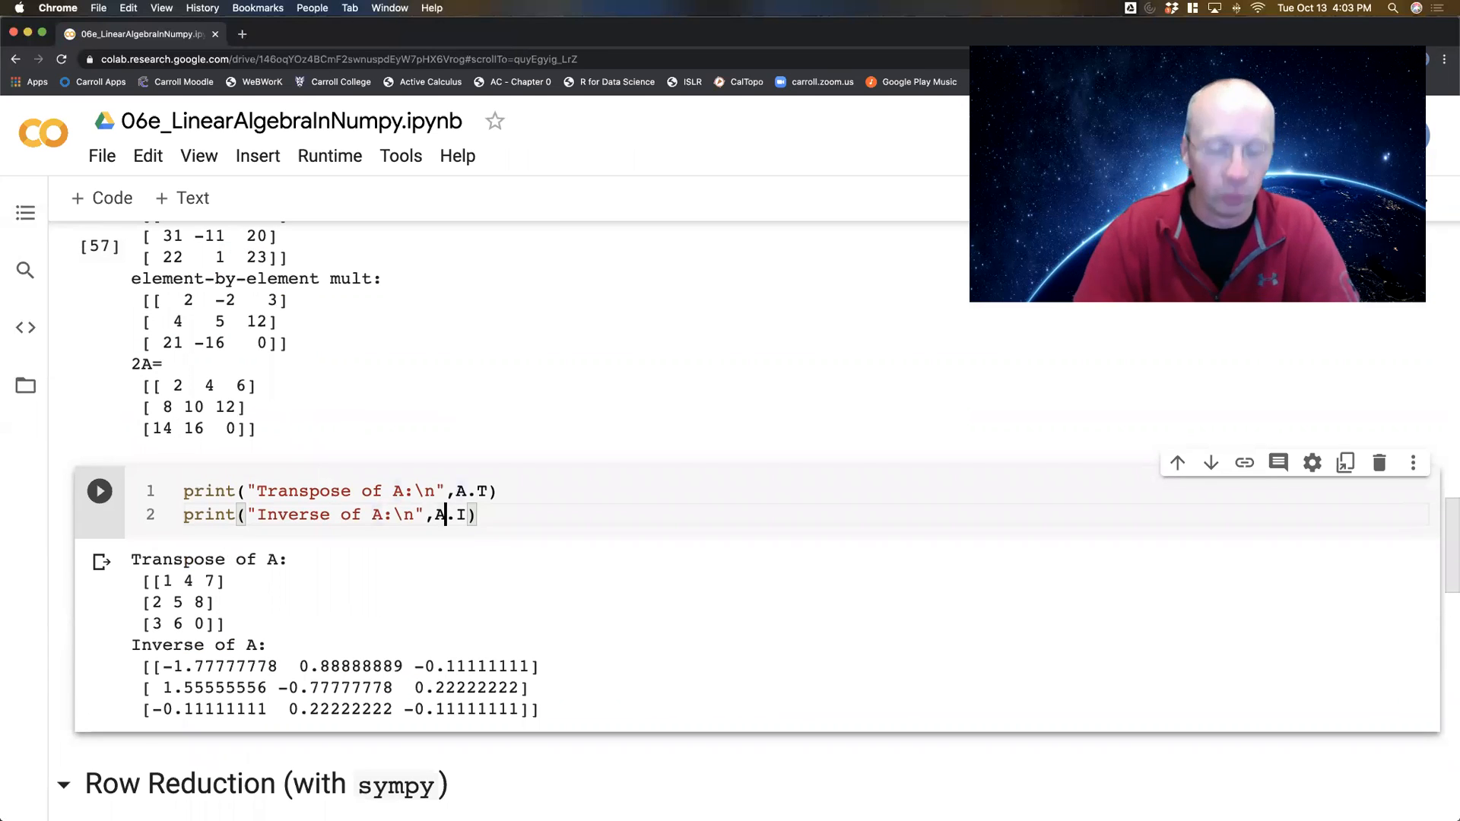
pyautogui.write('B')
pyautogui.press('Escape')
pyautogui.hotkey('ctrl', 'Return')
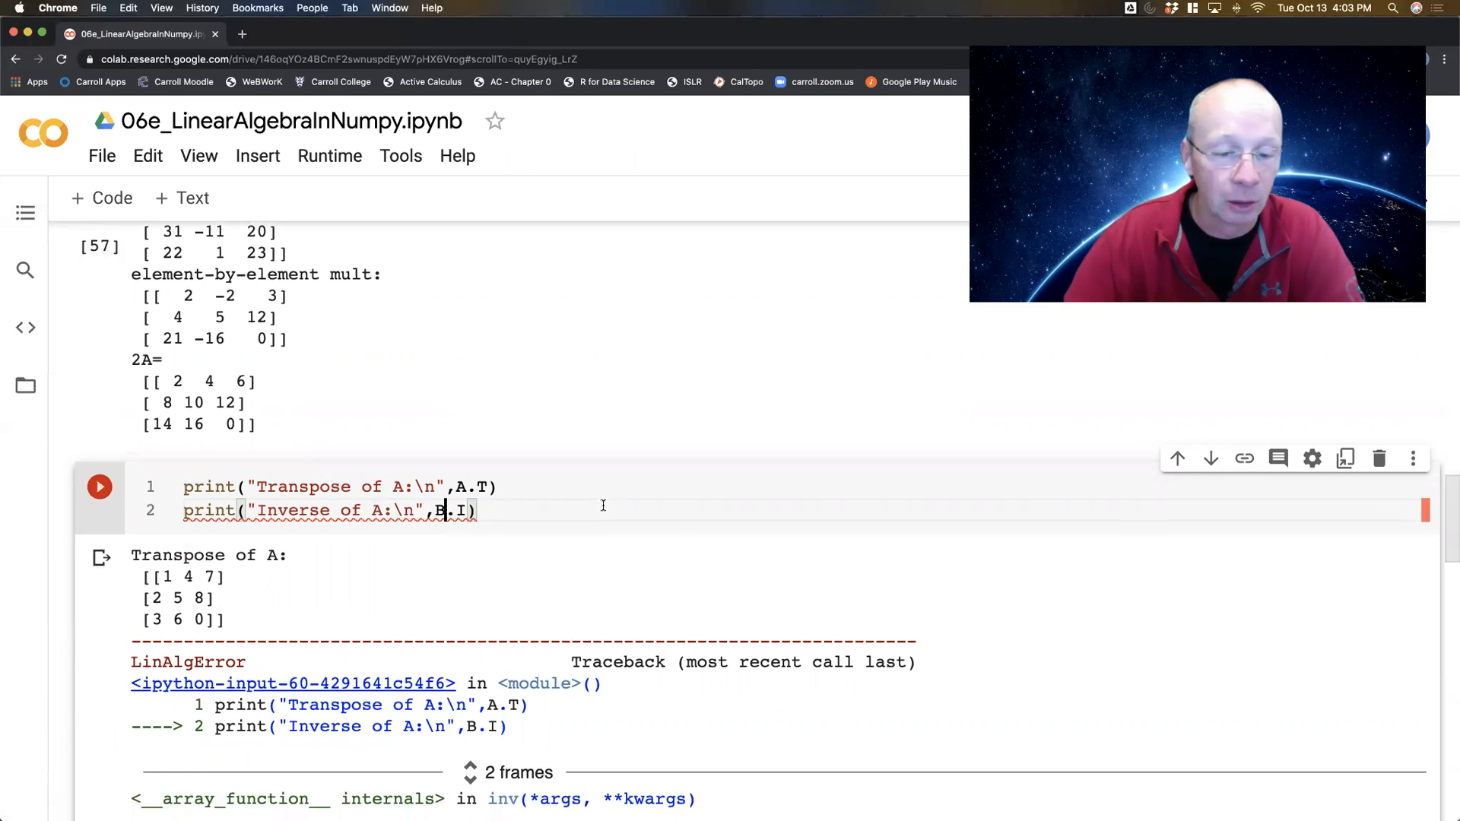
pyautogui.scroll(-3, 602, 506)
pyautogui.scroll(-1, 603, 506)
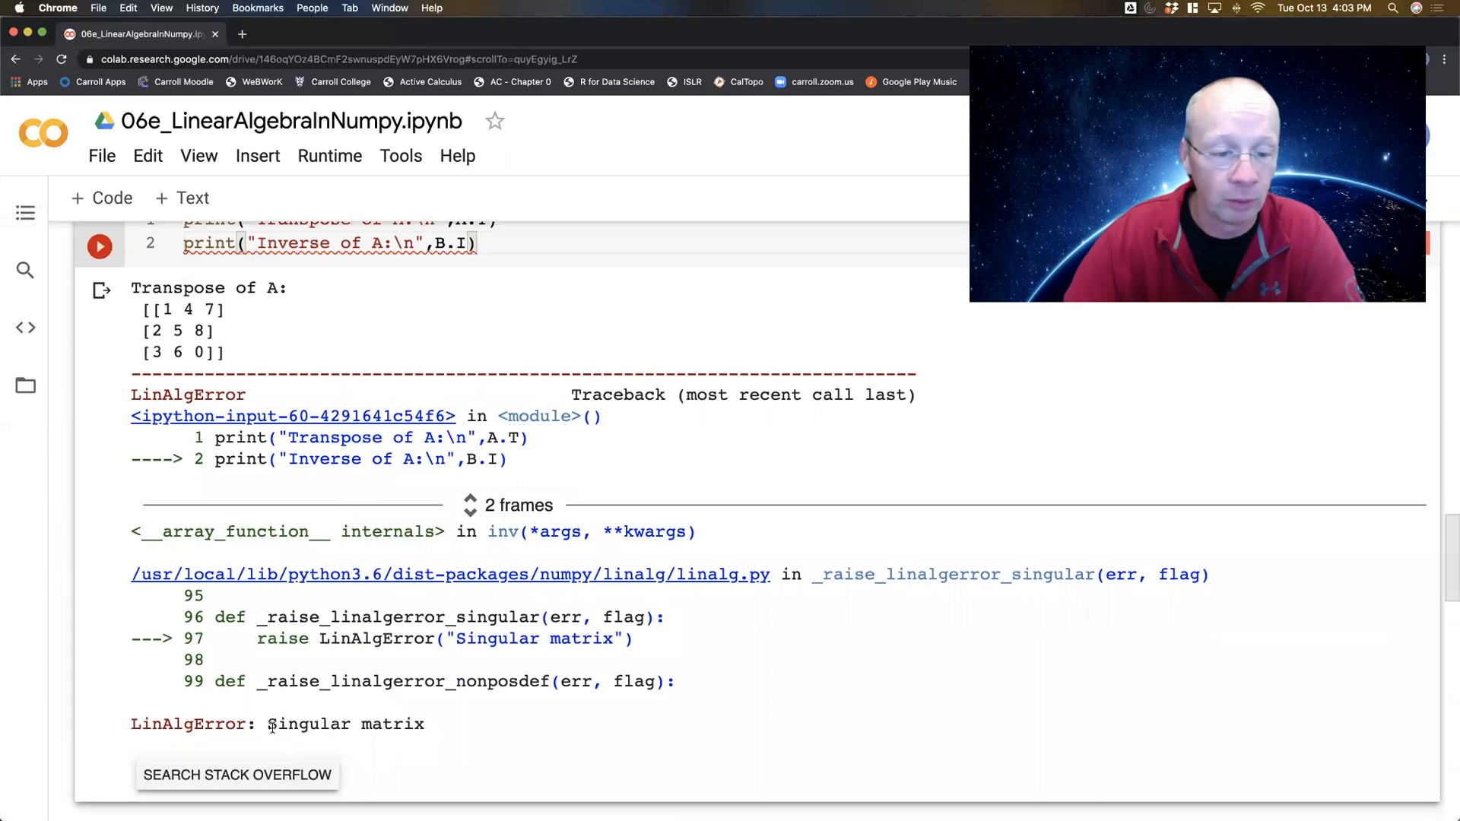
# - Highlight the Singular matrix error and switch the inverse line back to A.I
pyautogui.moveTo(267, 724); pyautogui.dragTo(442, 727)
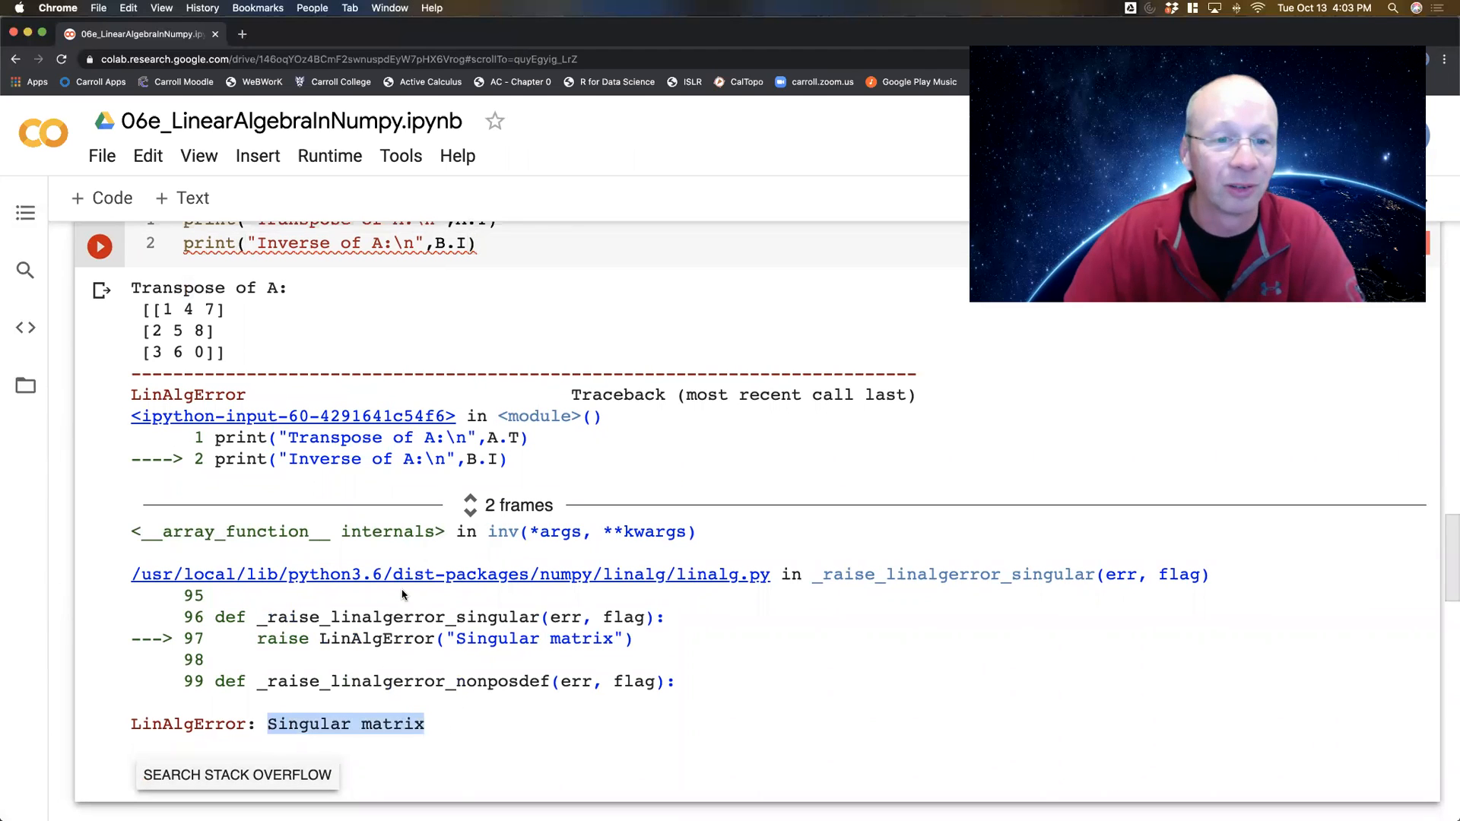
pyautogui.scroll(3, 403, 595)
pyautogui.click(444, 505)
pyautogui.press('BackSpace')
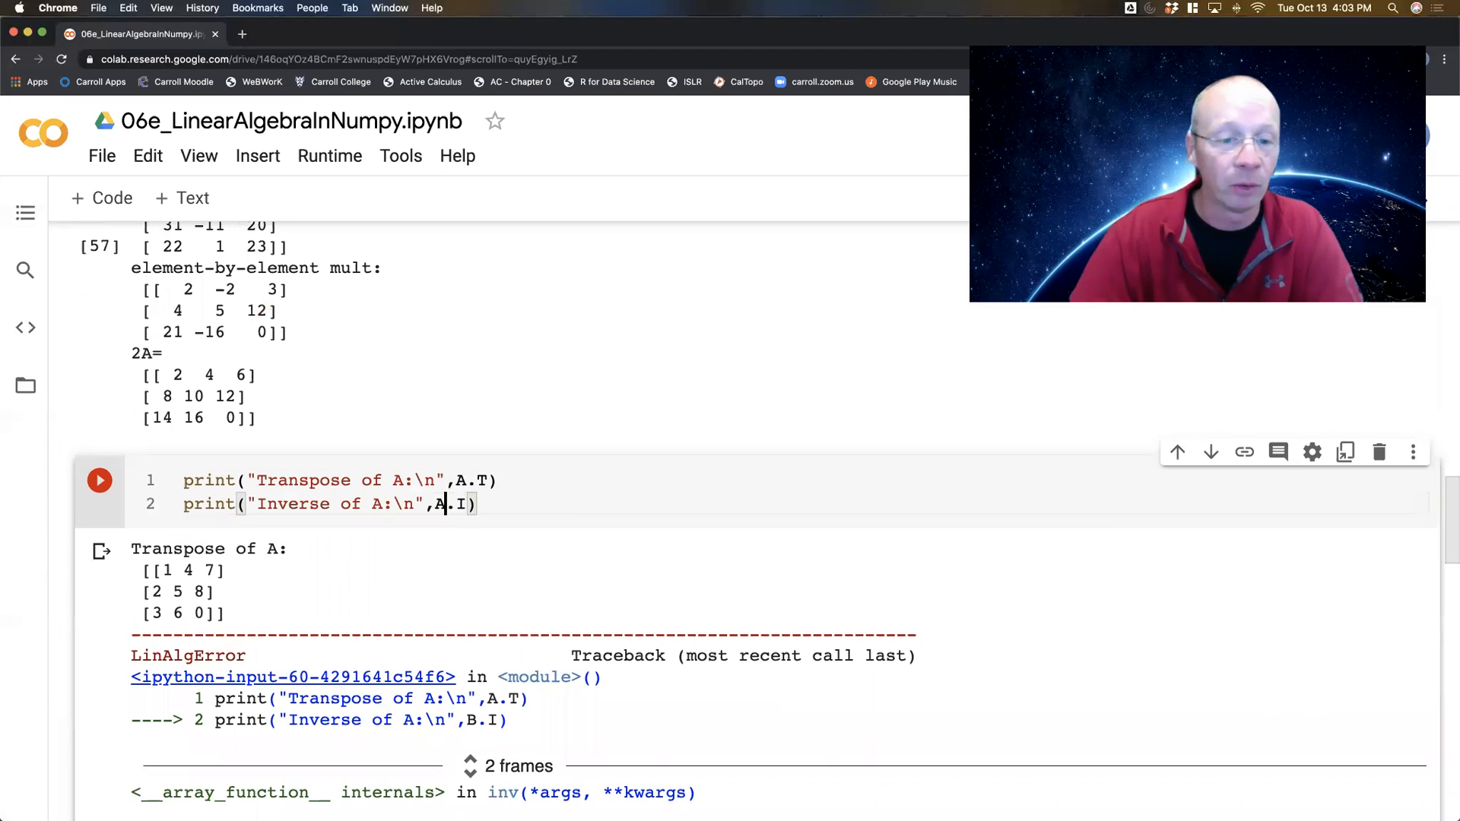
pyautogui.write('A')
pyautogui.press('End')
pyautogui.press('Return')
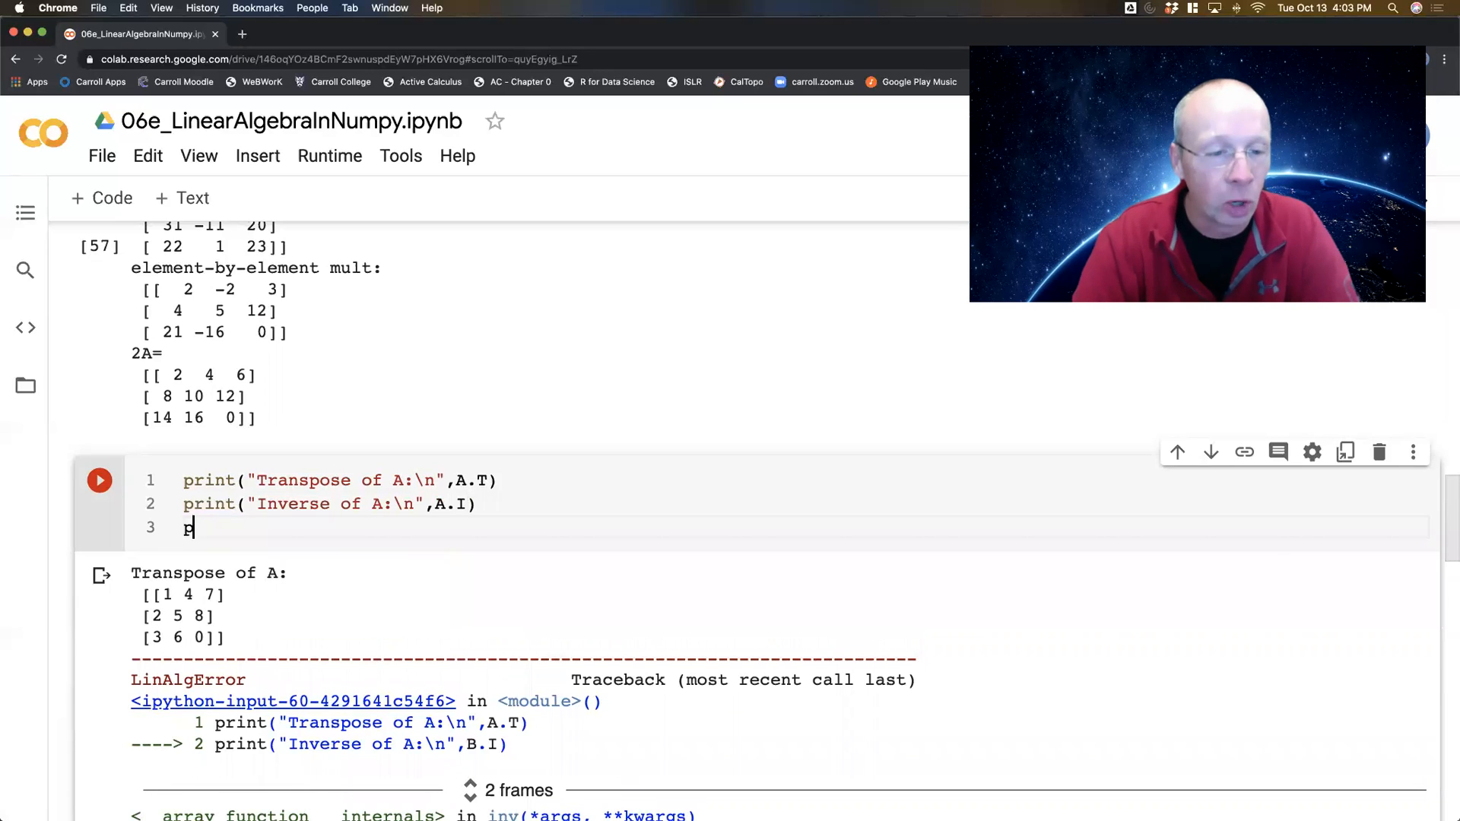
pyautogui.write('rint("Determi')
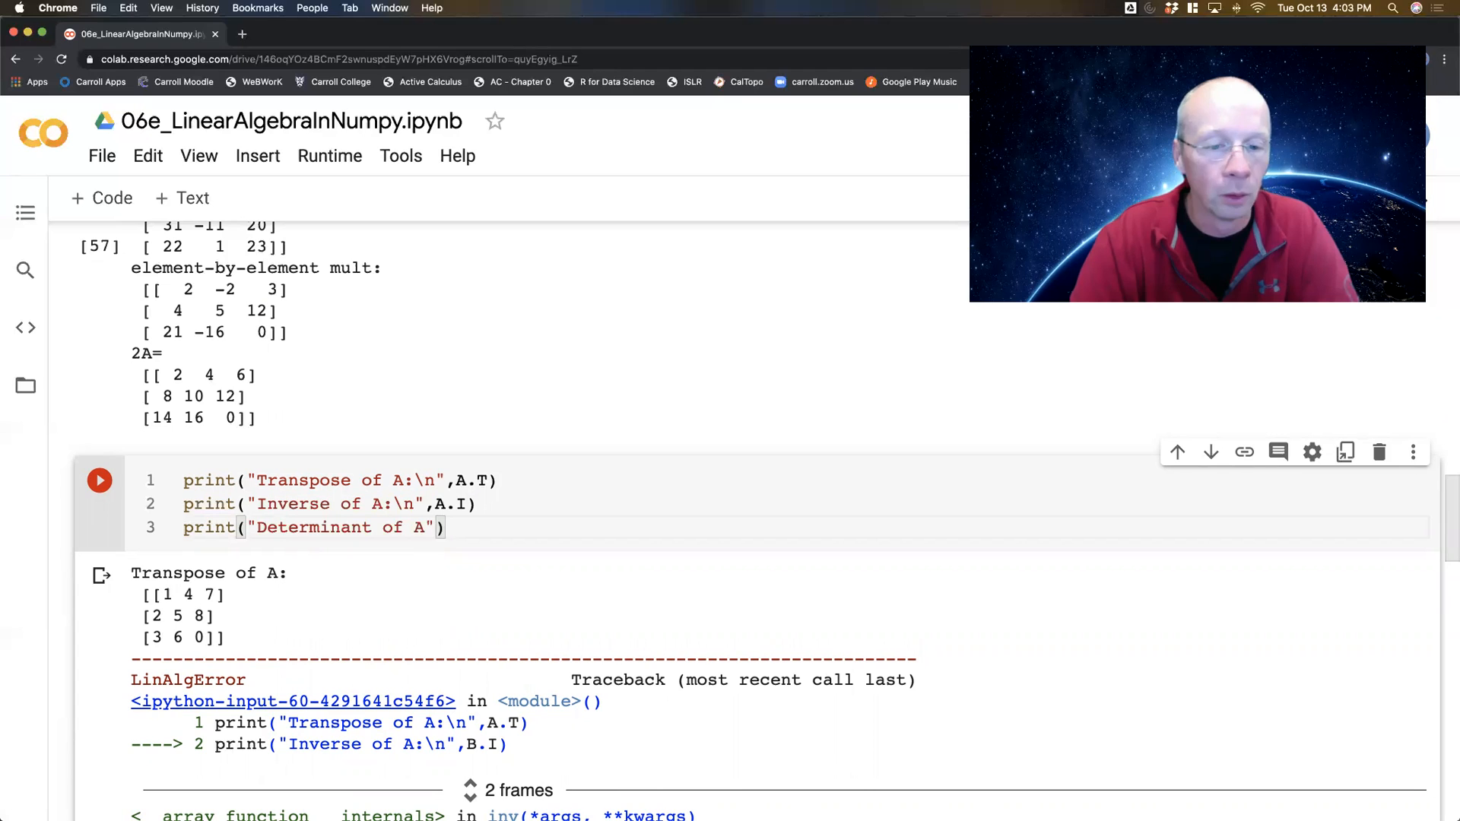
pyautogui.write('nant')
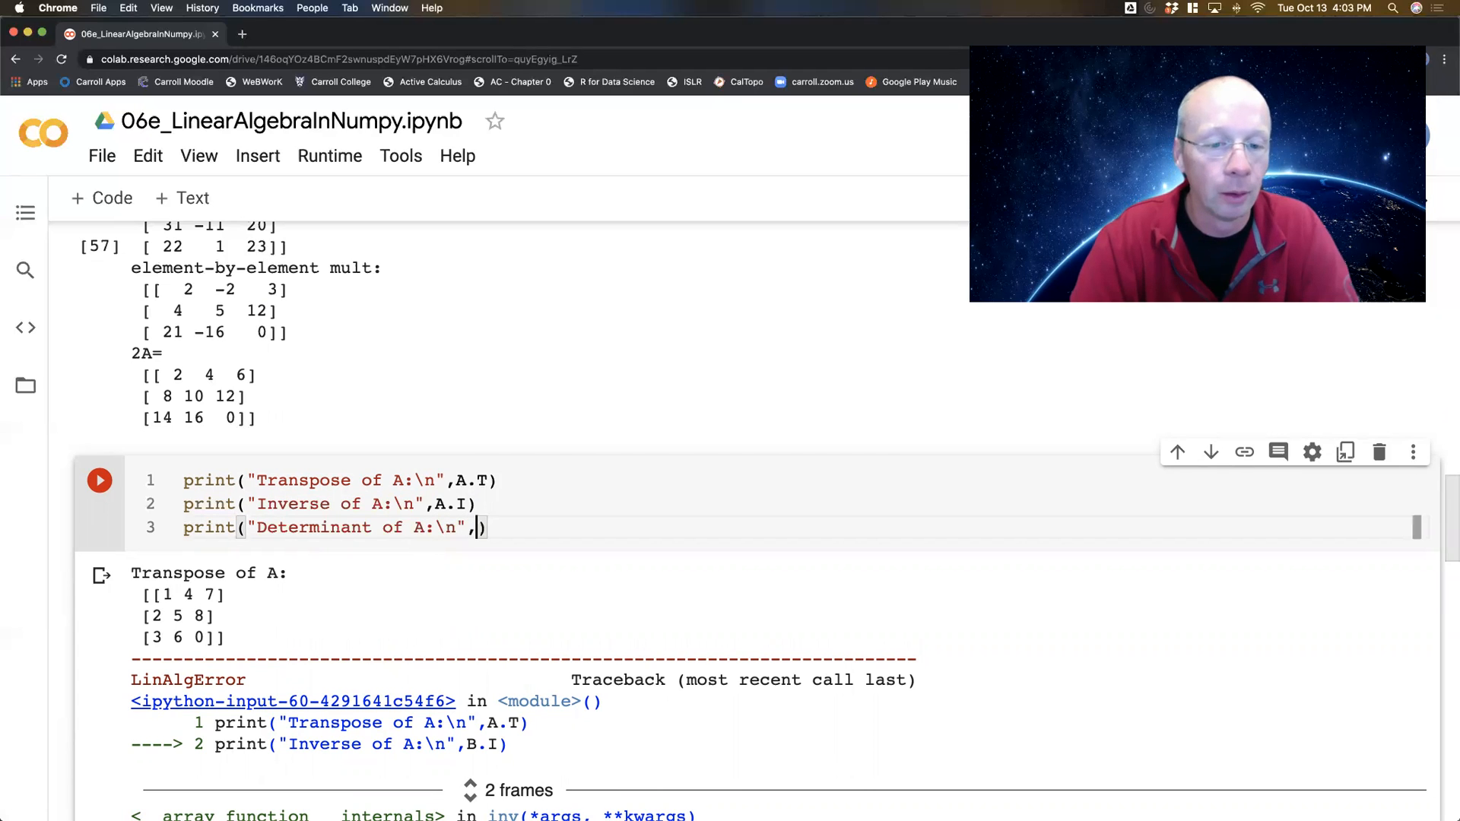
pyautogui.write(' of A:\\n", np')
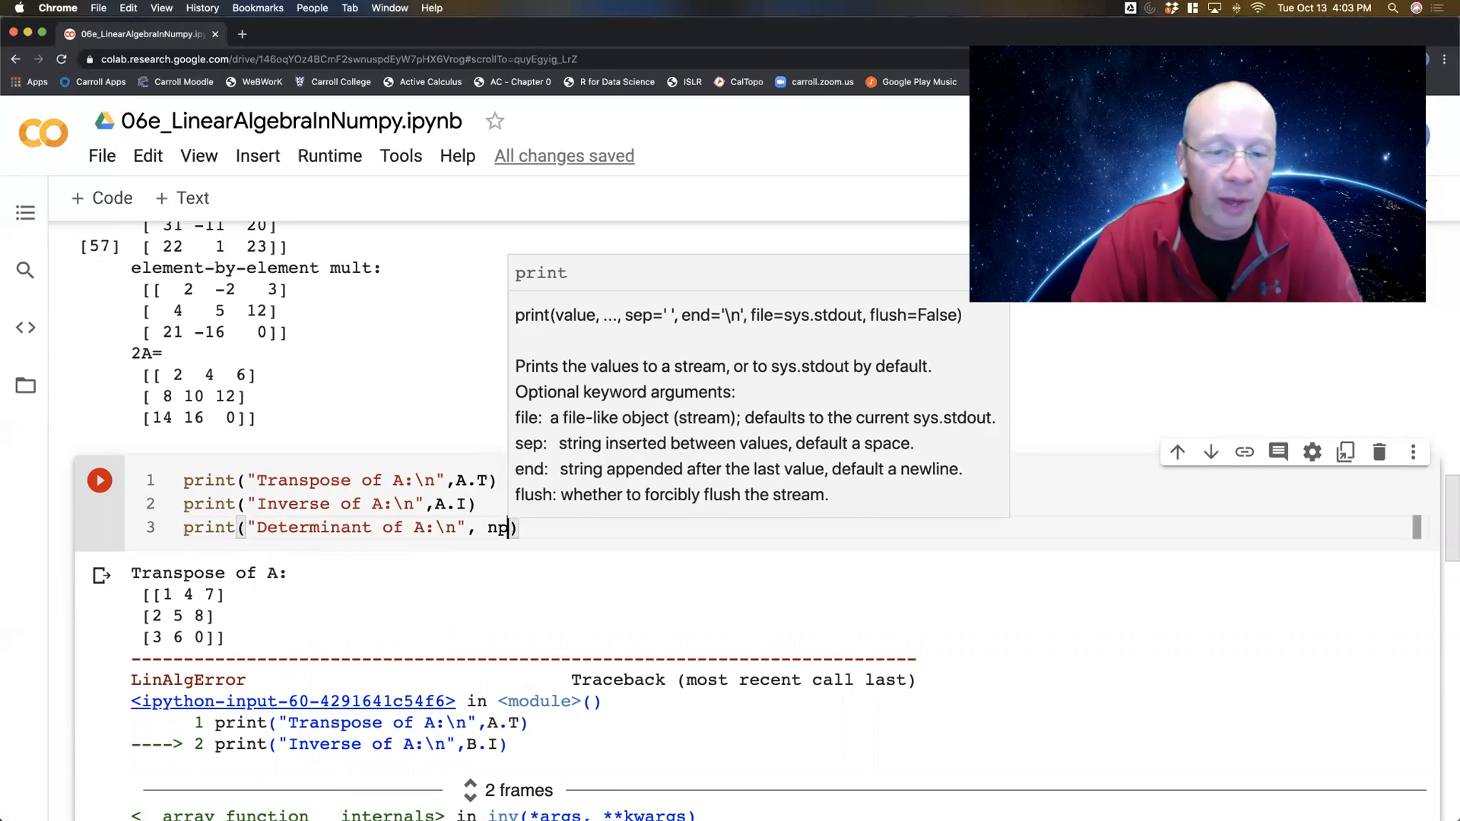
pyautogui.write('.linalg.')
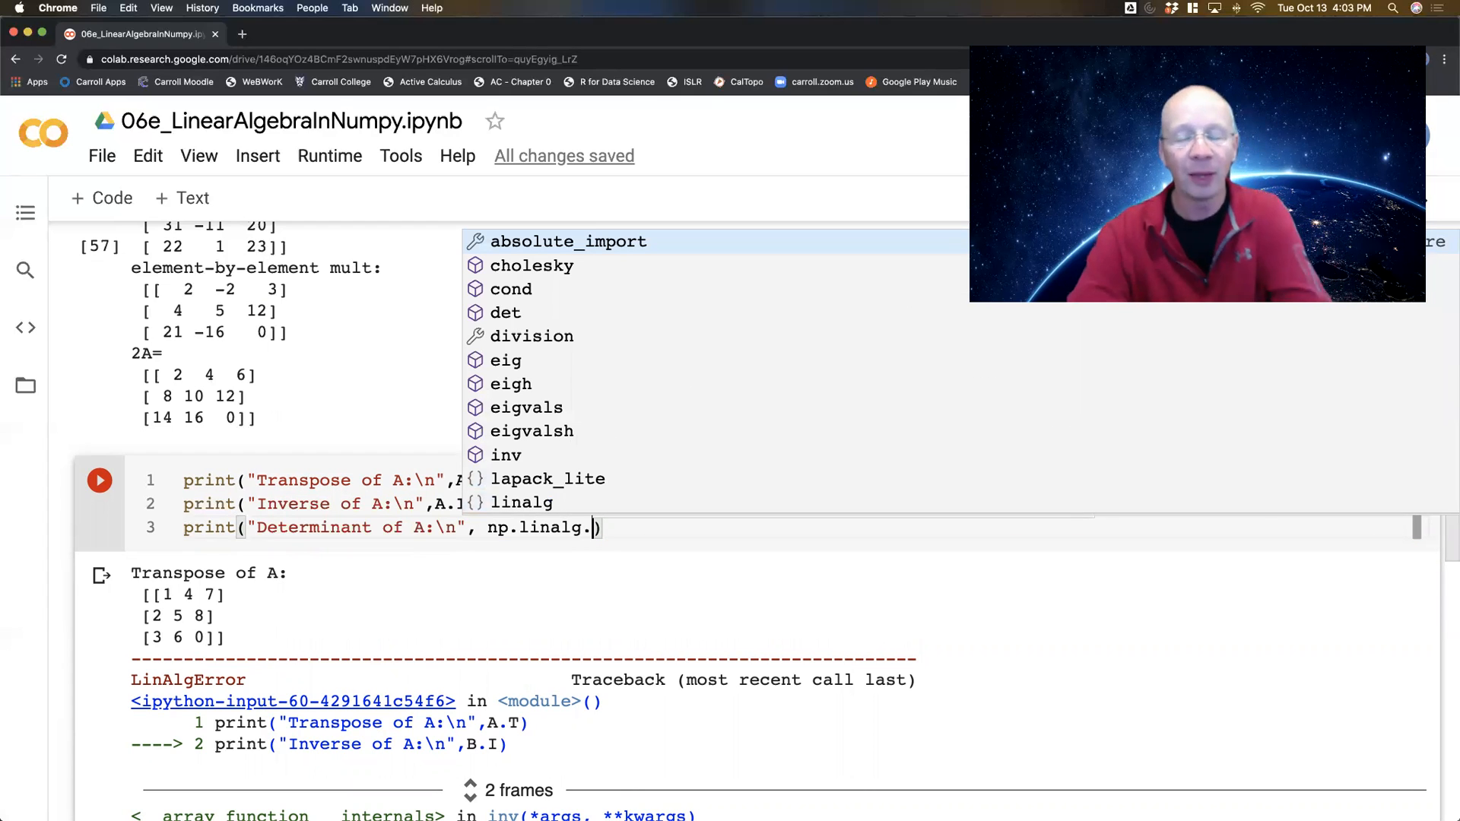
# - Compute np.linalg.det(B), which prints B's determinant as 0.0
pyautogui.press('Down')
pyautogui.press('Down')
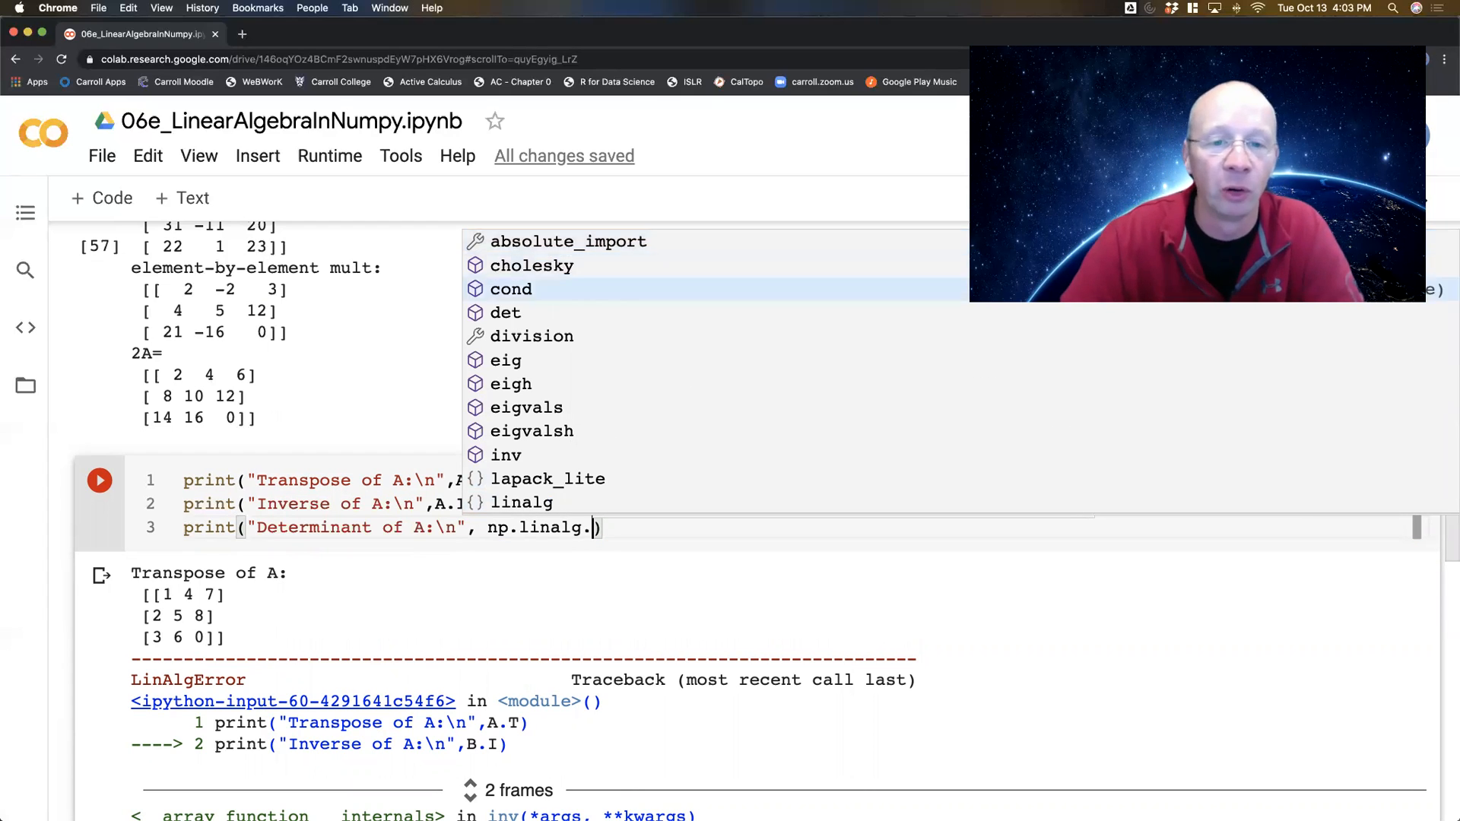
pyautogui.press('Down')
pyautogui.press('Tab')
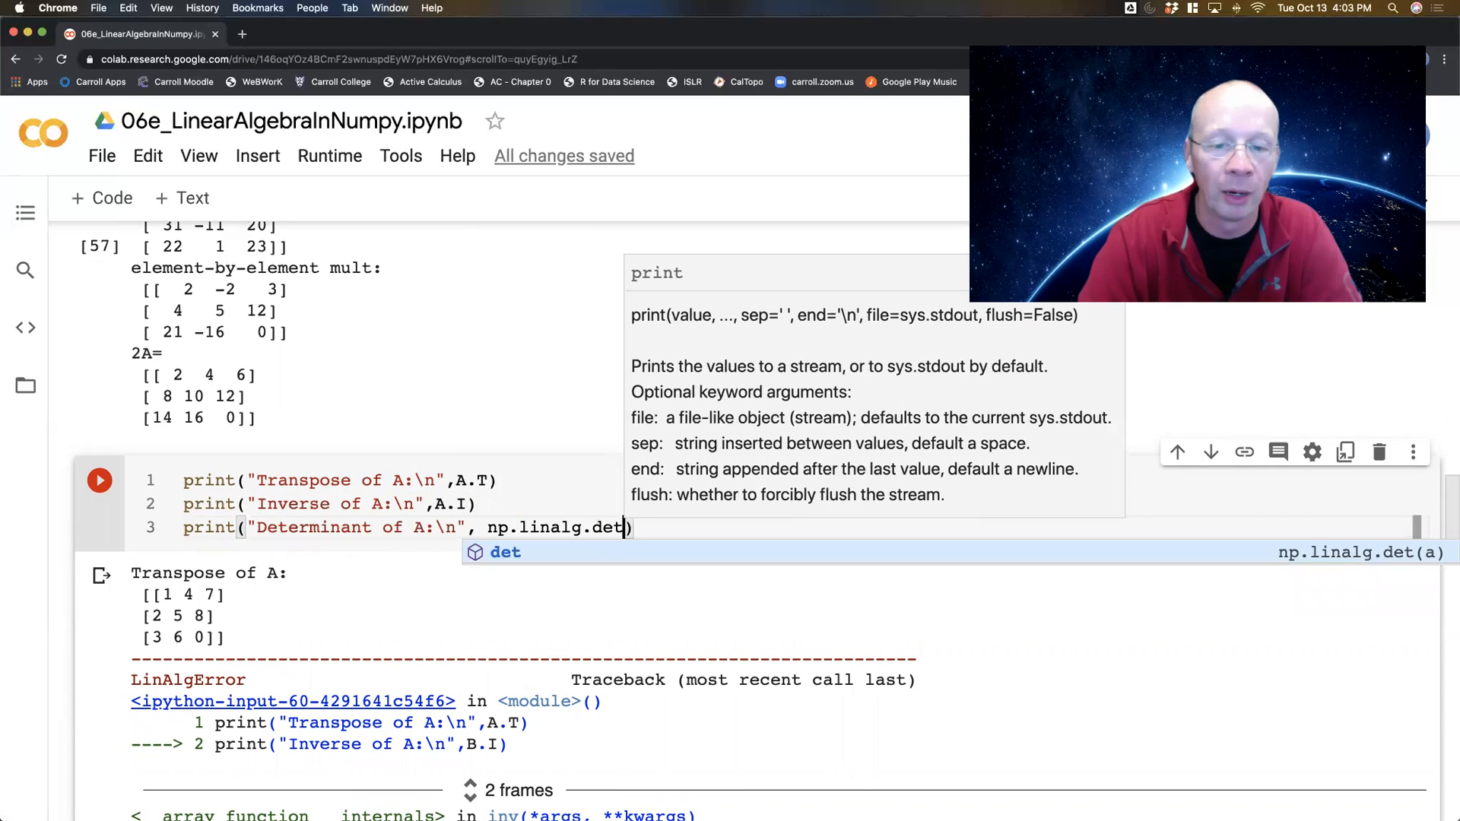
pyautogui.write('(A')
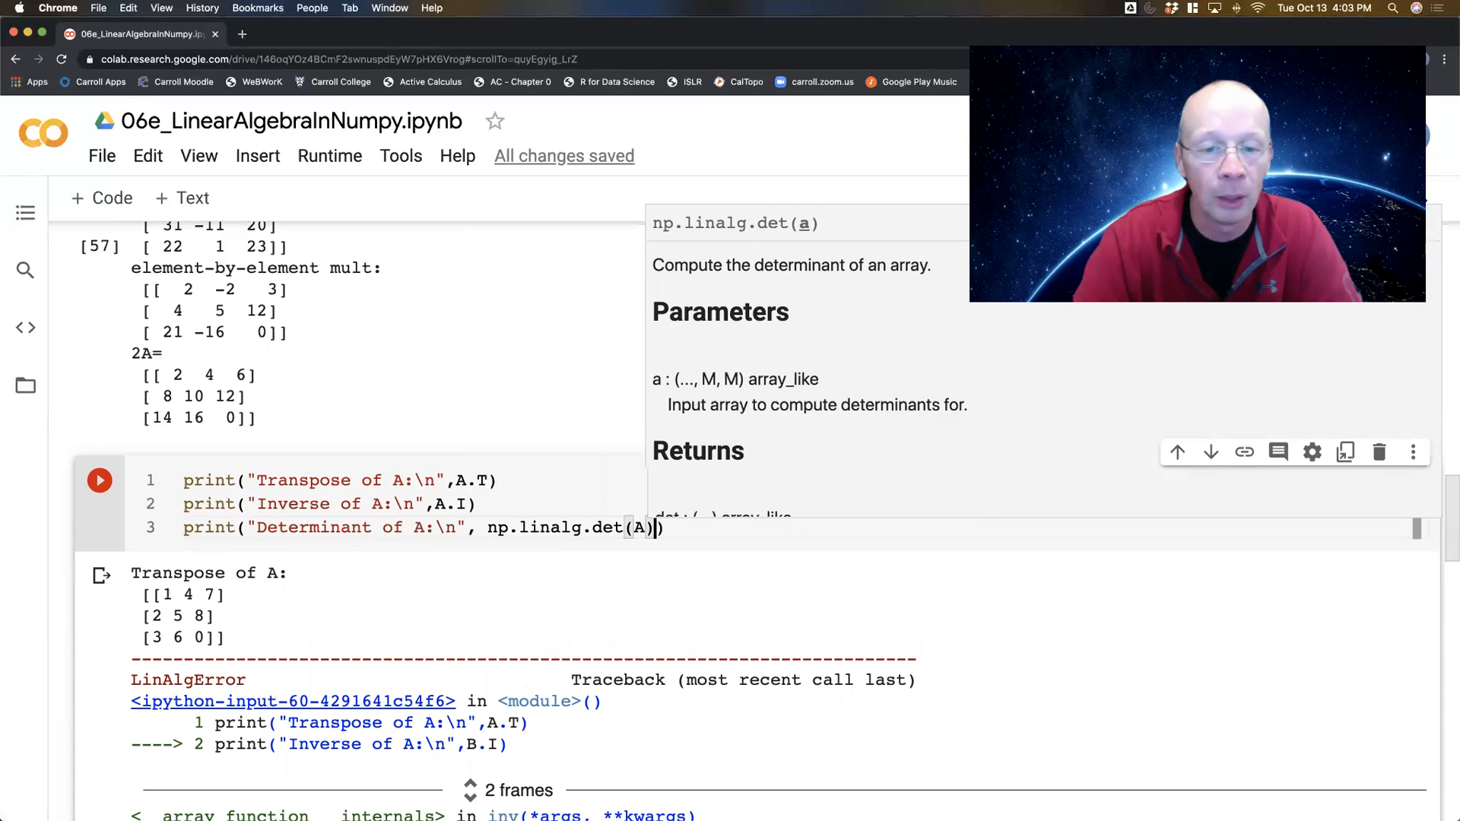
pyautogui.press('Right')
pyautogui.press('Right')
pyautogui.press('Left')
pyautogui.press('BackSpace')
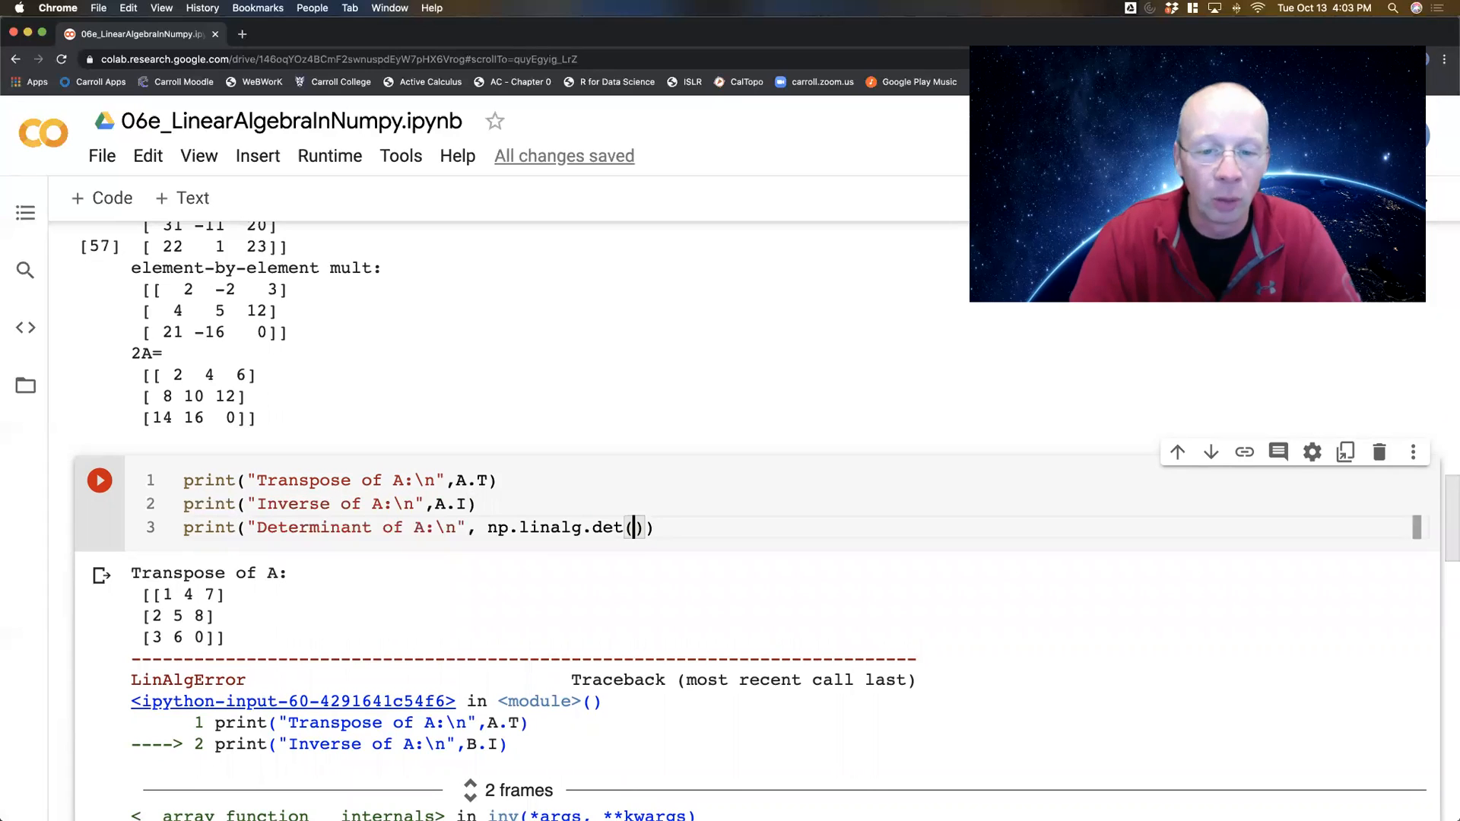
pyautogui.write('B')
pyautogui.press('Escape')
pyautogui.hotkey('ctrl', 'Return')
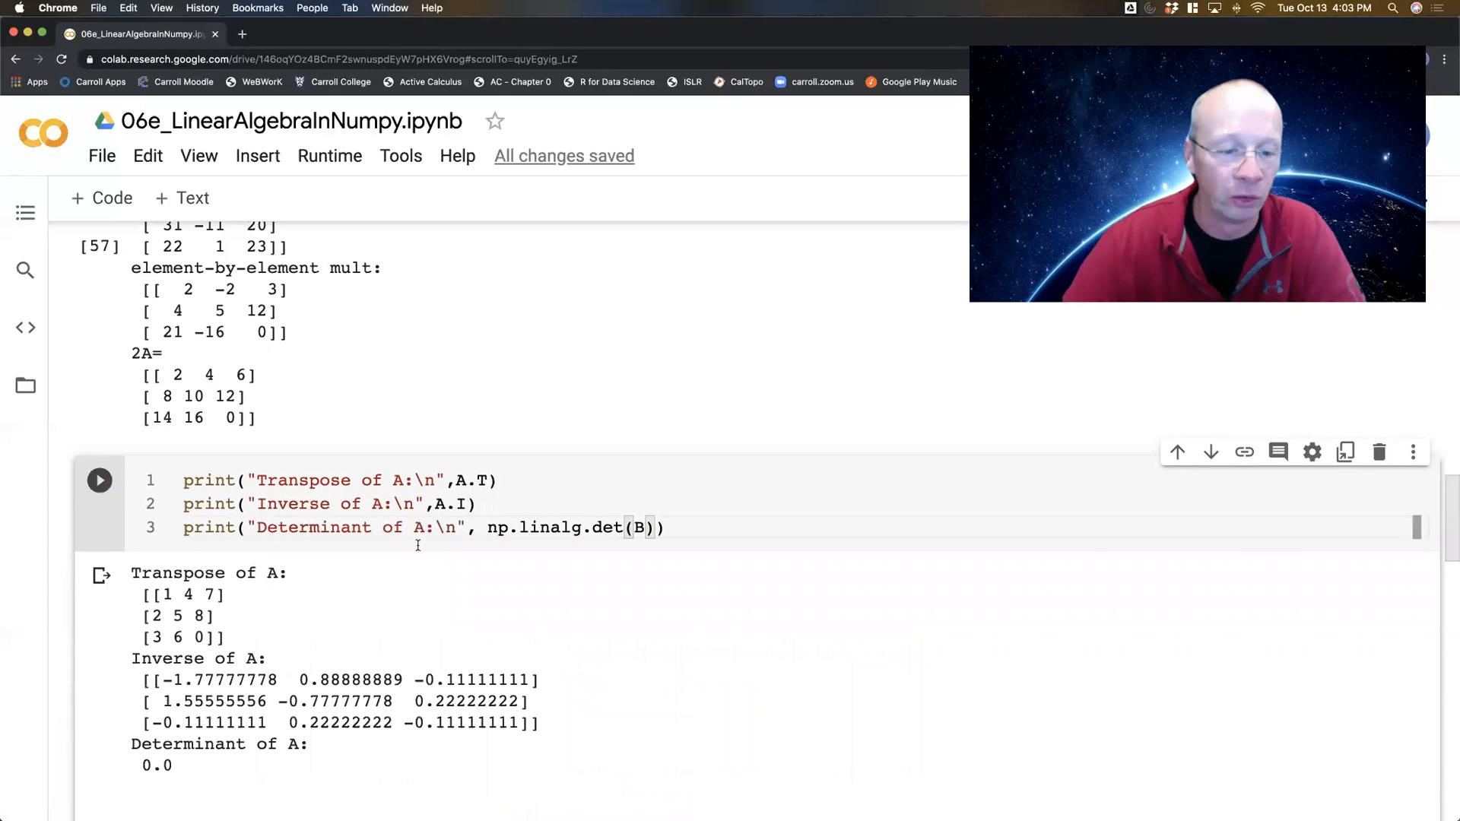
# - Relabel the determinant line 'Determinant of B' and rerun the cell
pyautogui.press('BackSpace')
pyautogui.write('B')
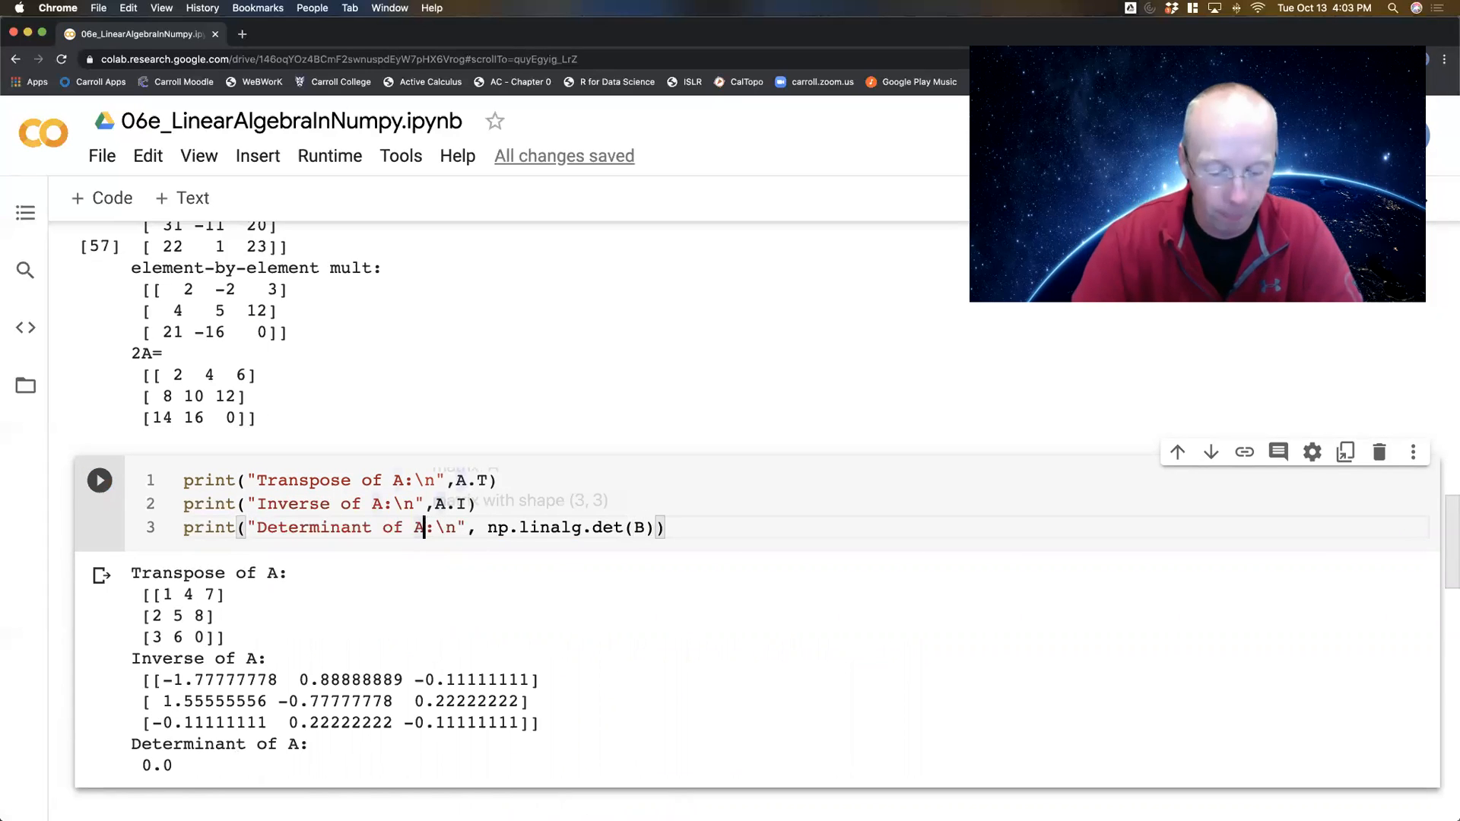
pyautogui.write('B')
pyautogui.hotkey('ctrl', 'Return')
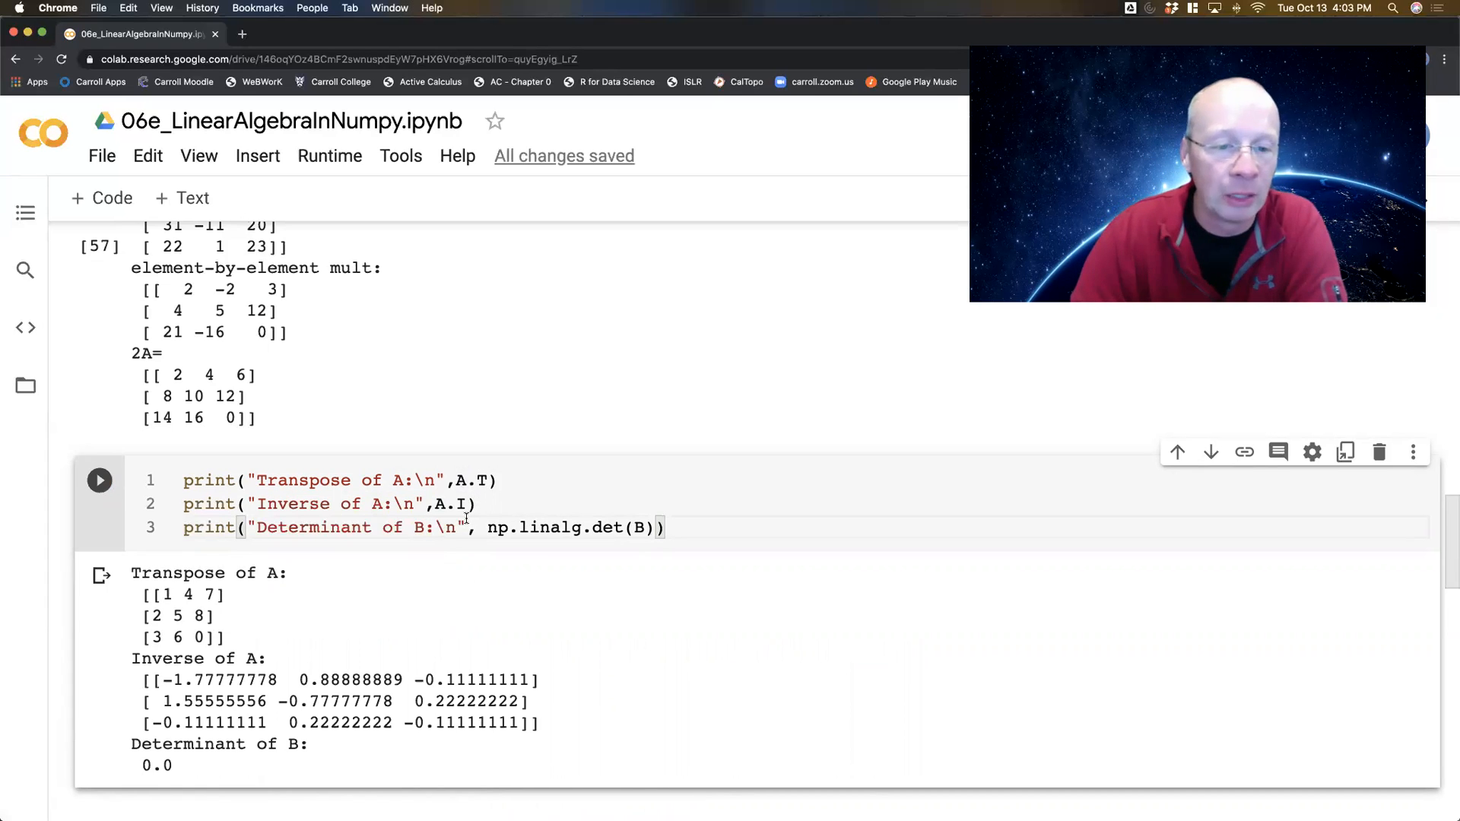
pyautogui.moveTo(488, 396)
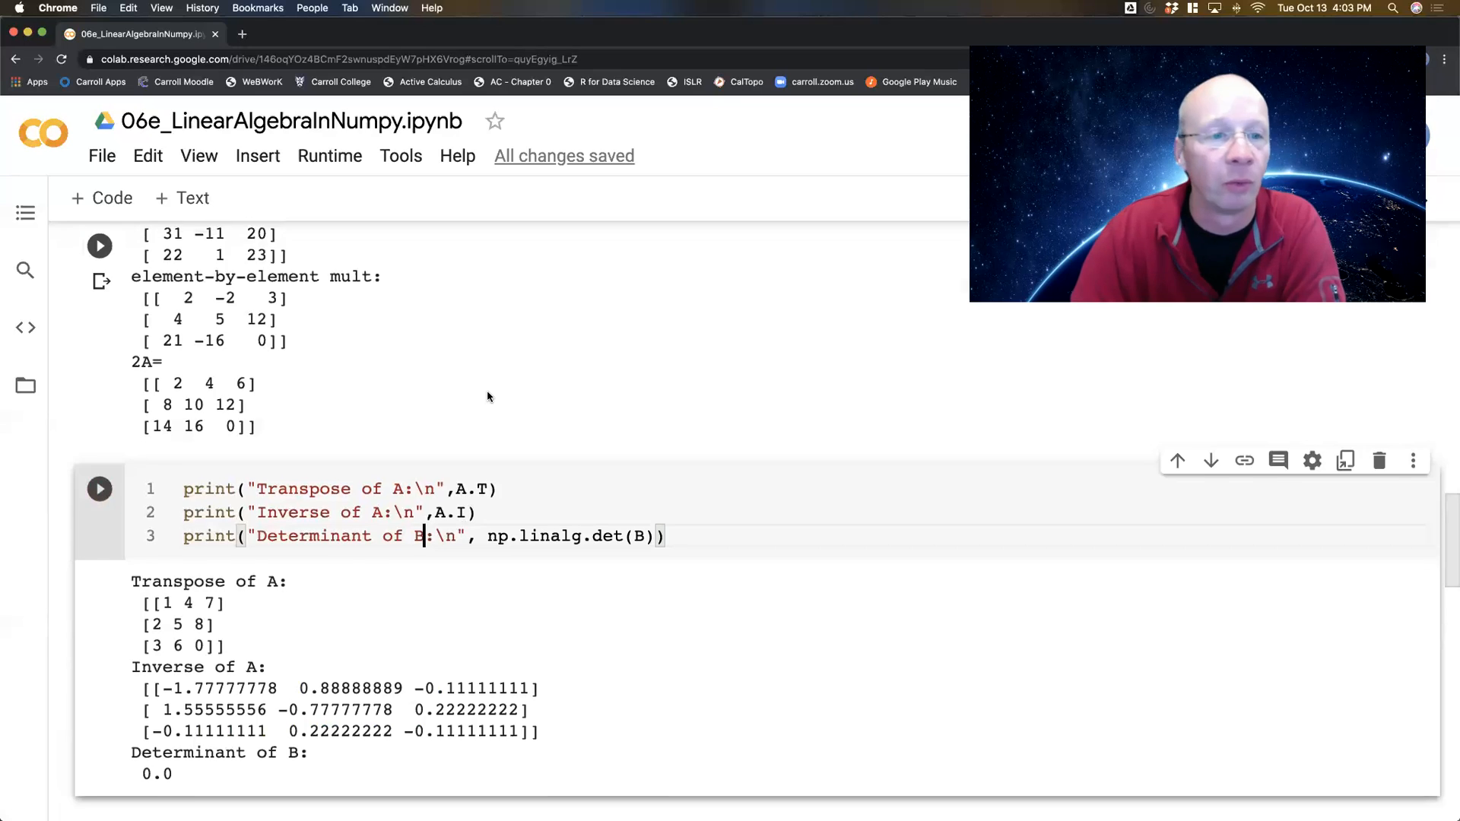
pyautogui.scroll(3, 488, 396)
pyautogui.scroll(4, 488, 395)
pyautogui.scroll(4, 488, 396)
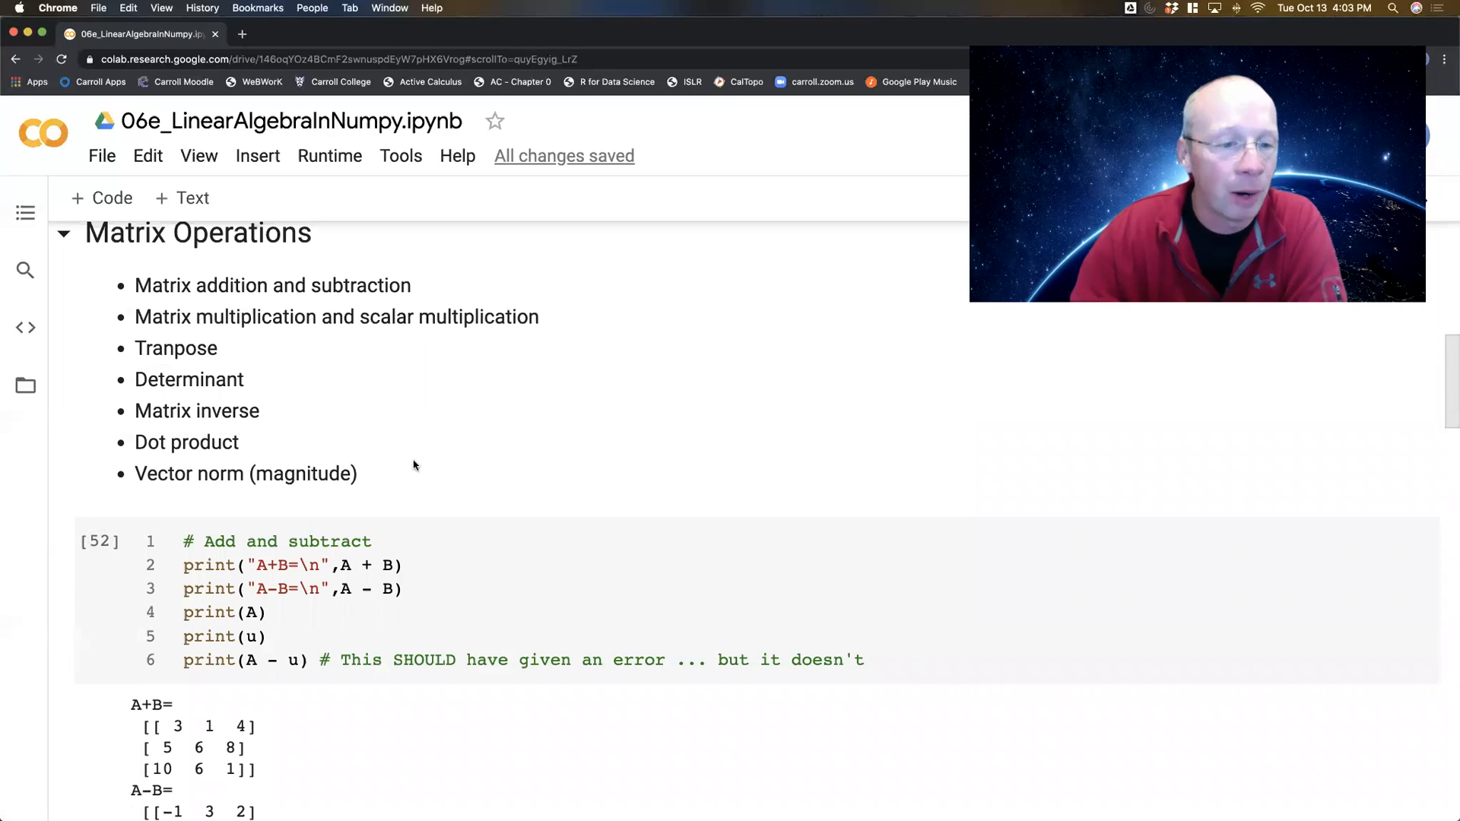
pyautogui.scroll(-3, 414, 464)
pyautogui.scroll(-4, 414, 464)
pyautogui.scroll(-4, 414, 465)
pyautogui.scroll(-3, 414, 464)
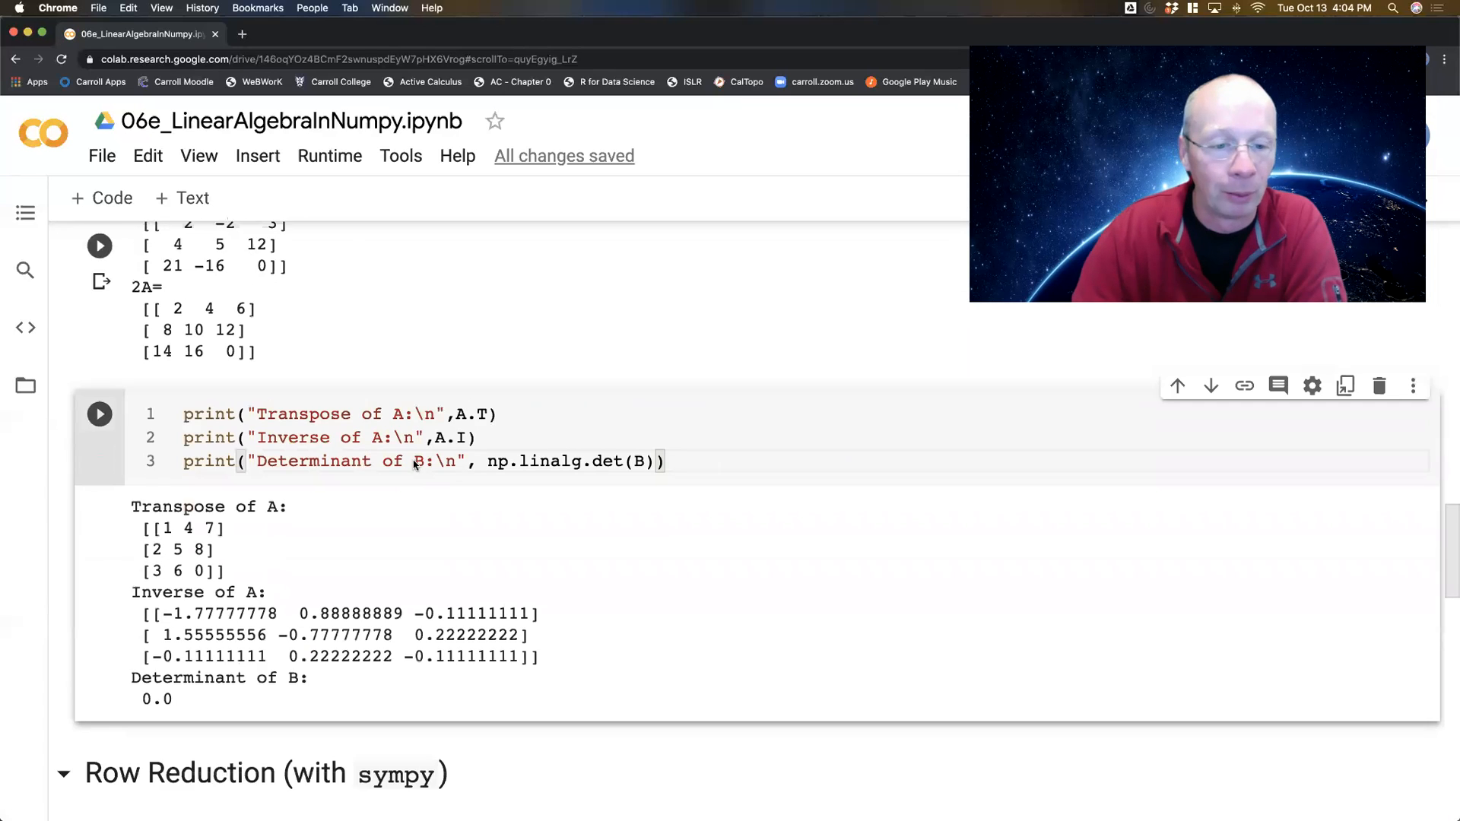
pyautogui.scroll(-3, 414, 464)
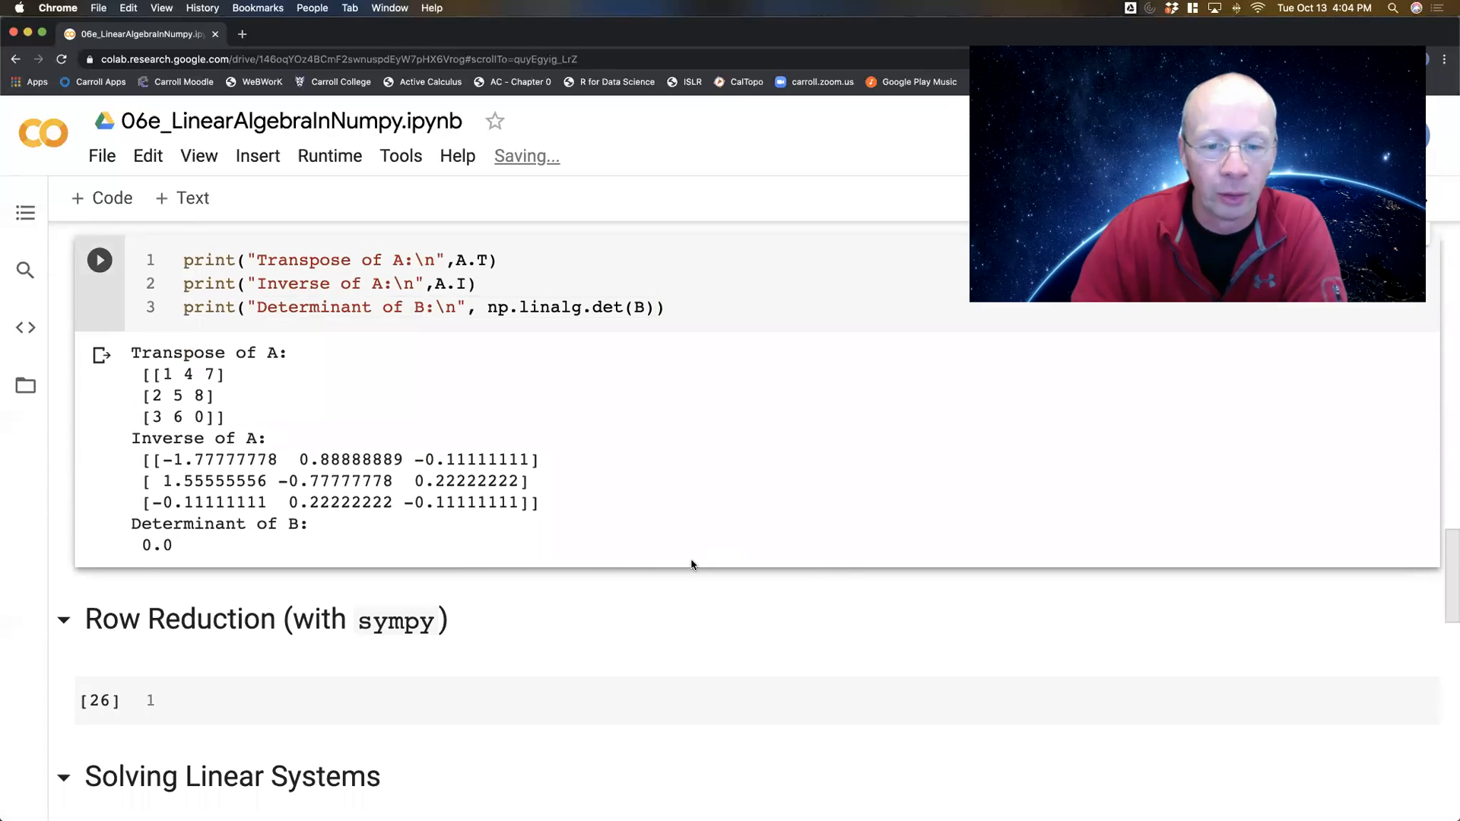
# - Print the labelled dot product of u and v in a new cell, first trying v transposed
pyautogui.click(713, 571)
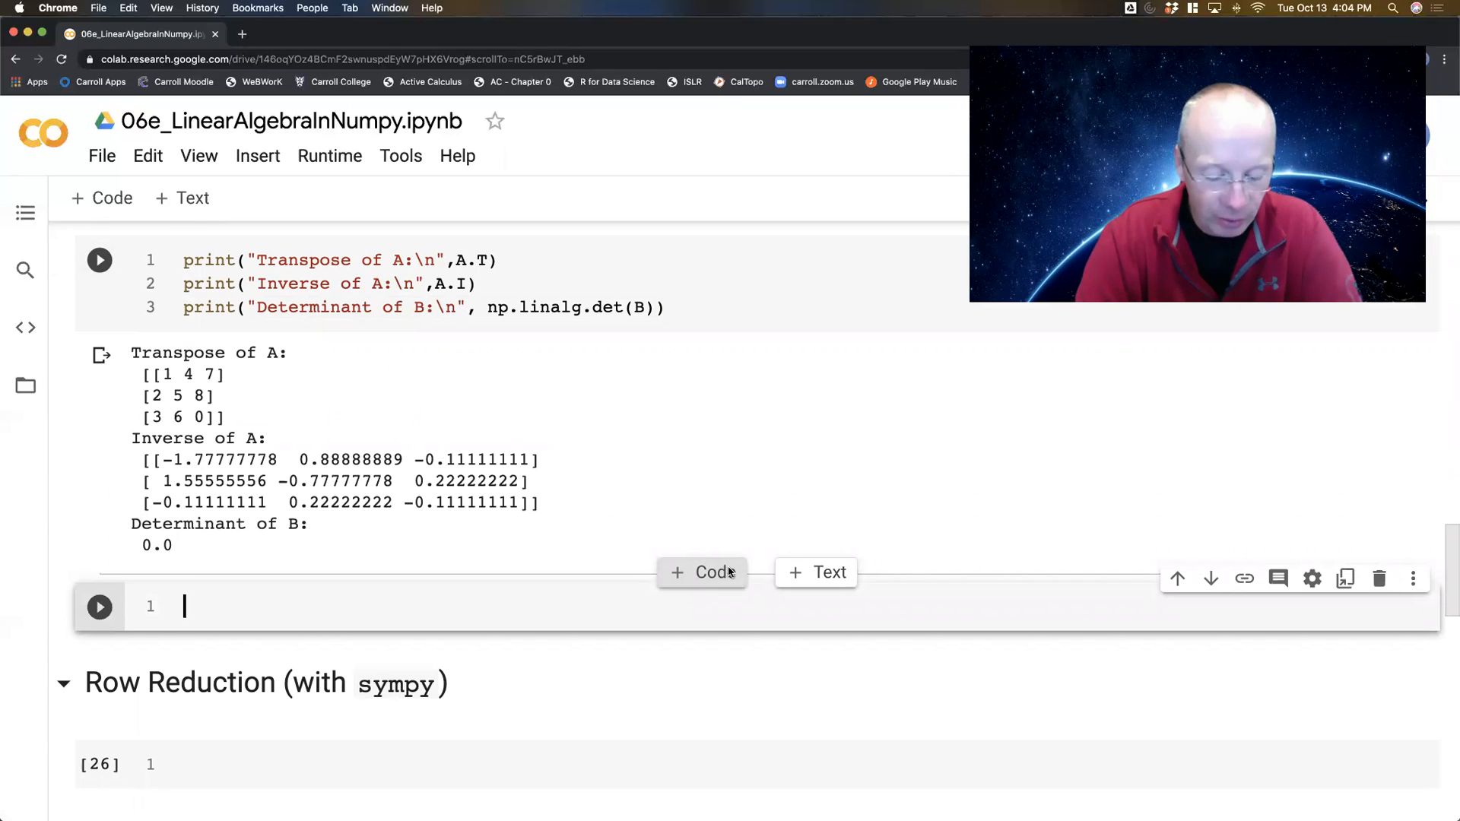
pyautogui.write('print(')
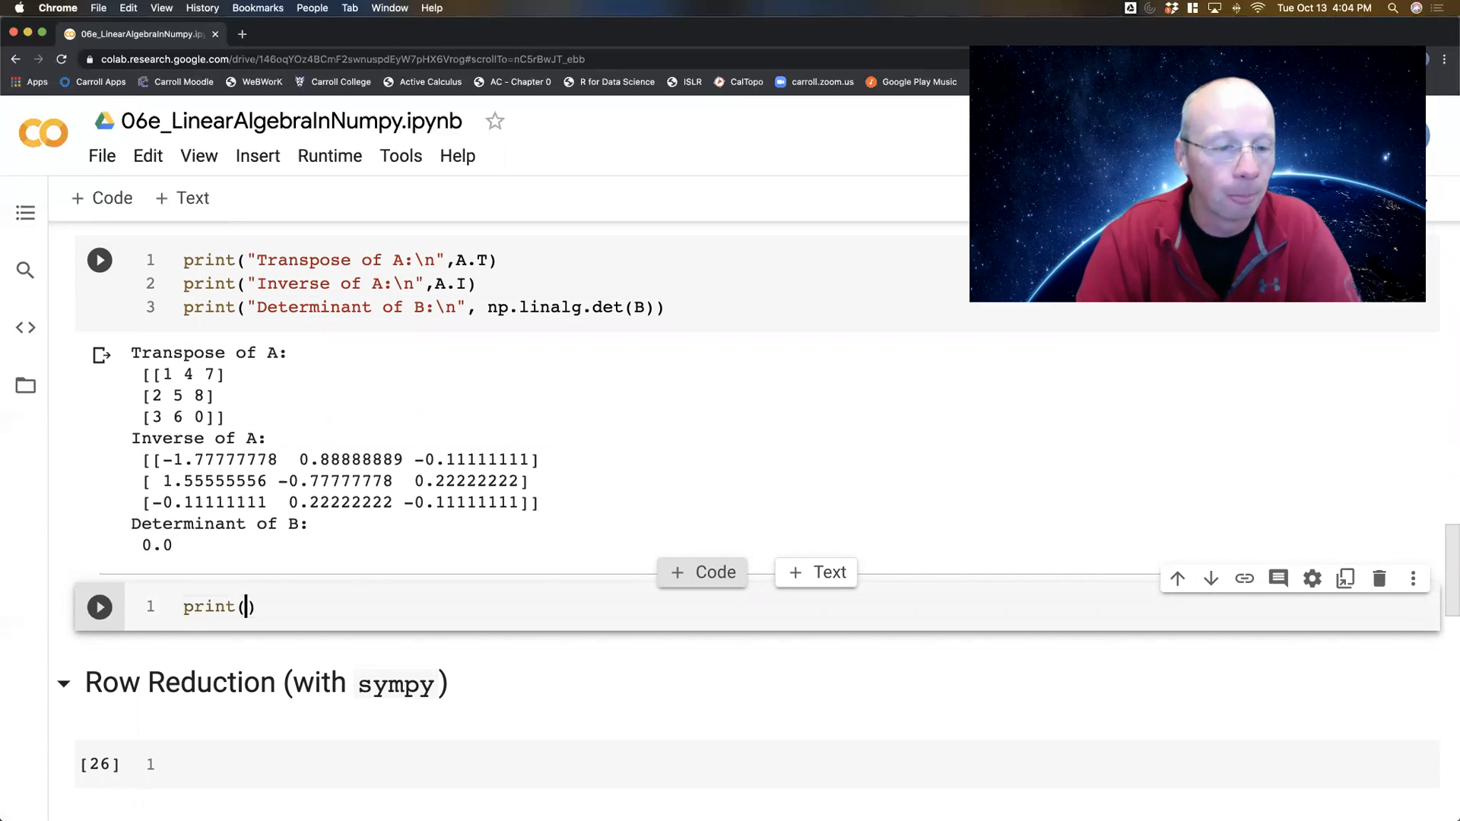
pyautogui.write('"dot product of u and v')
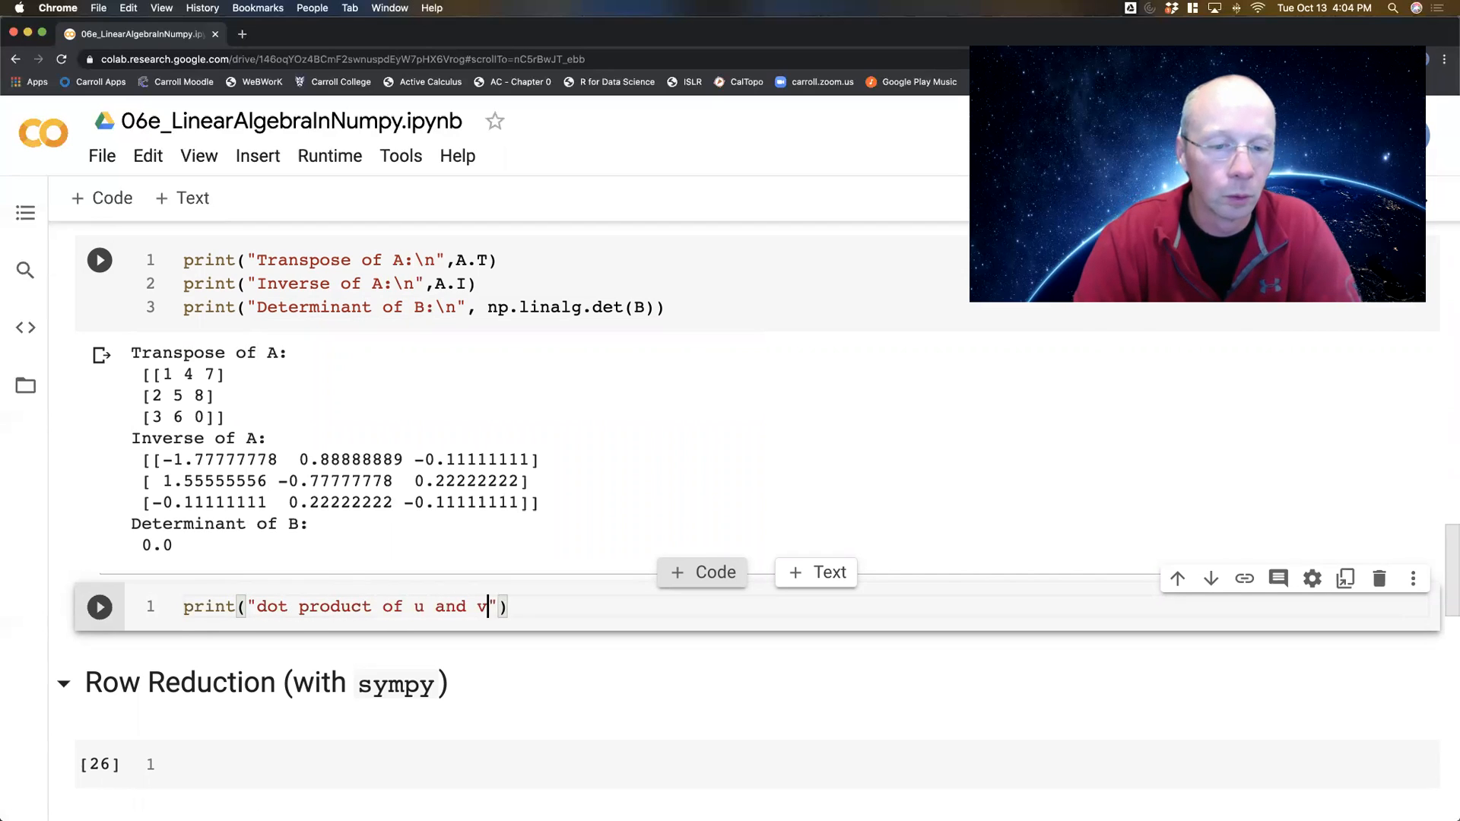
pyautogui.press('BackSpace')
pyautogui.write('\\n:')
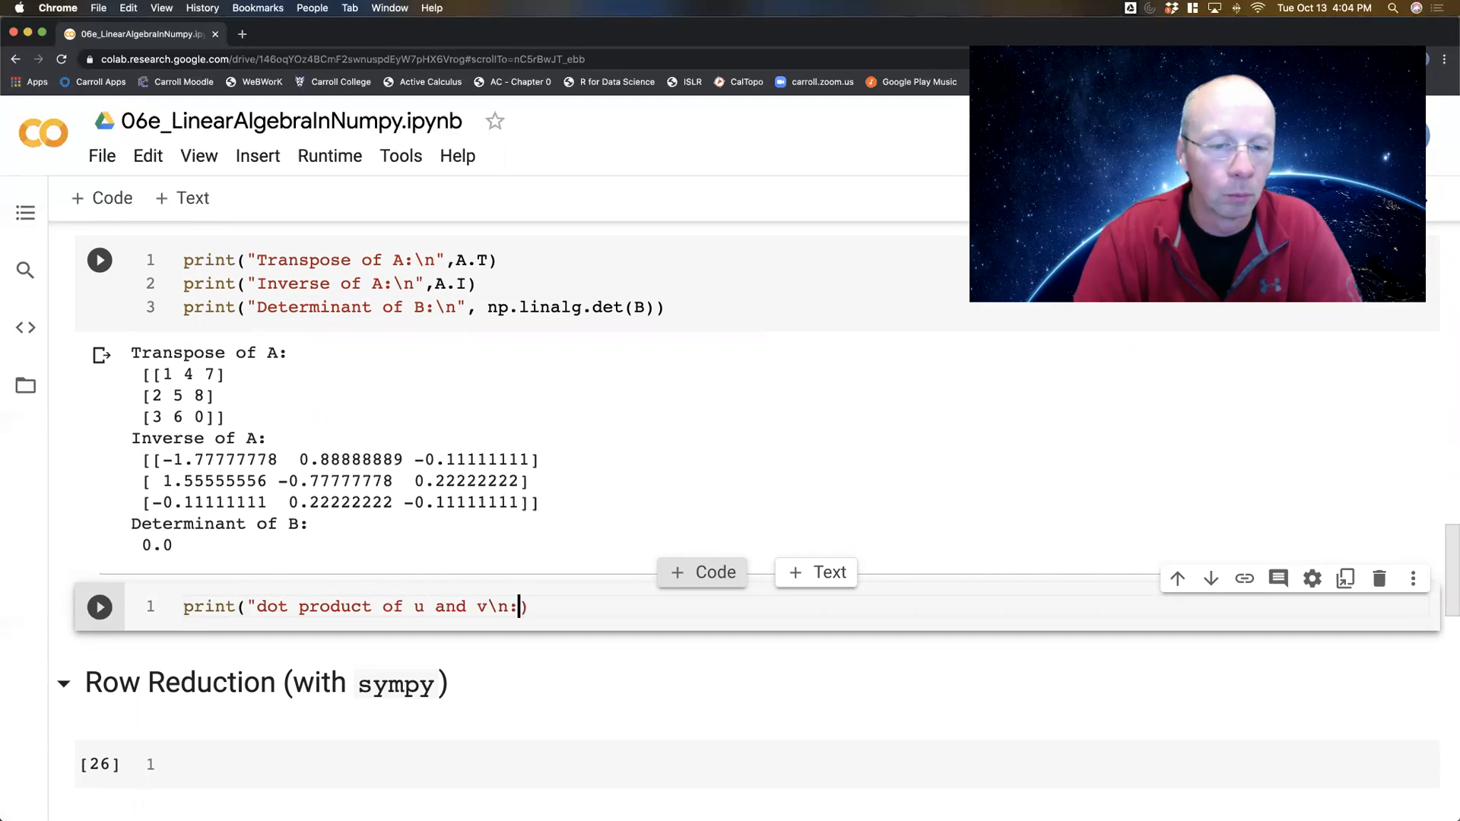
pyautogui.write('",')
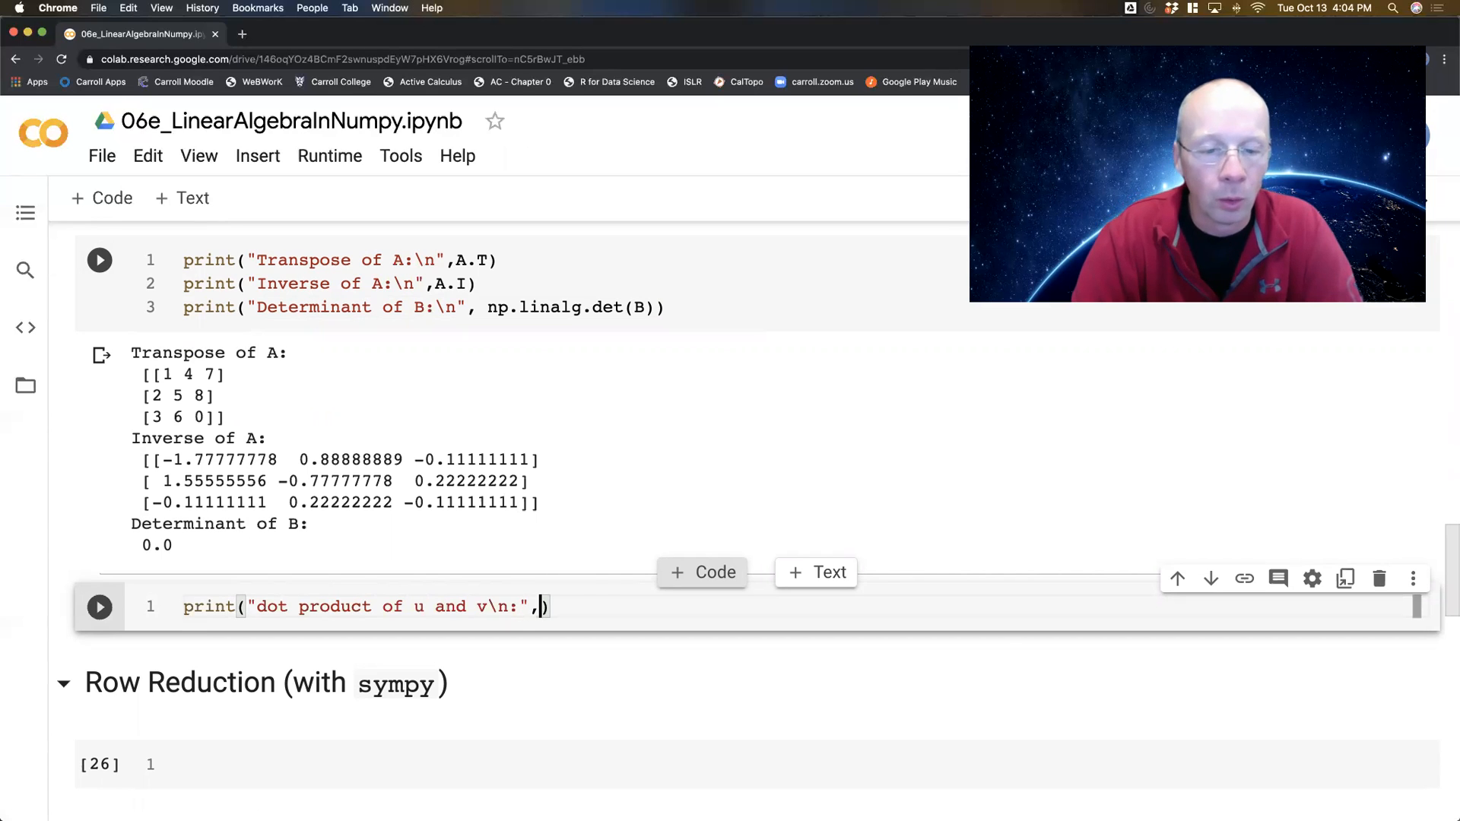
pyautogui.write(' p.')
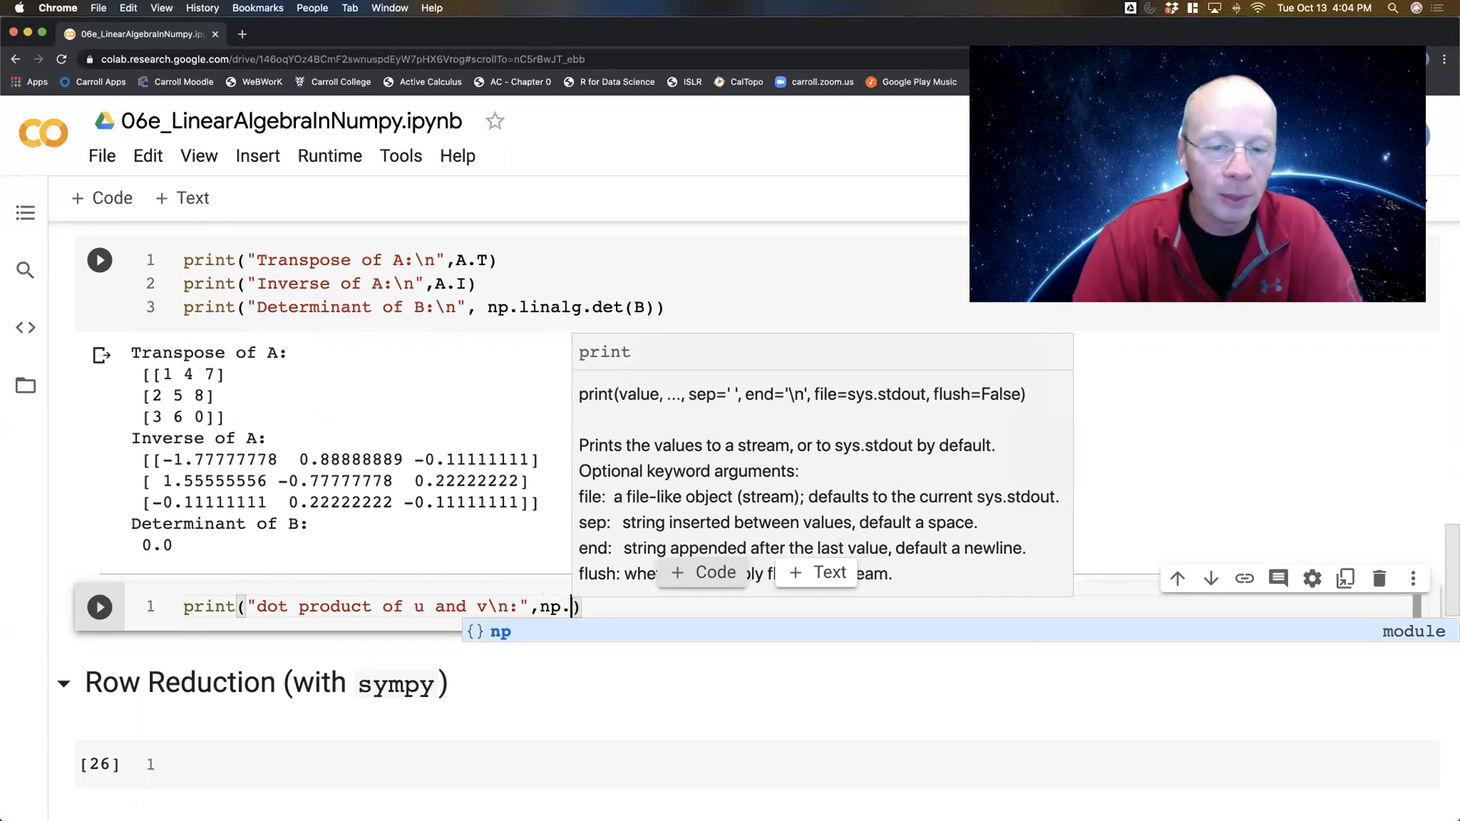
pyautogui.write('dot(u,v')
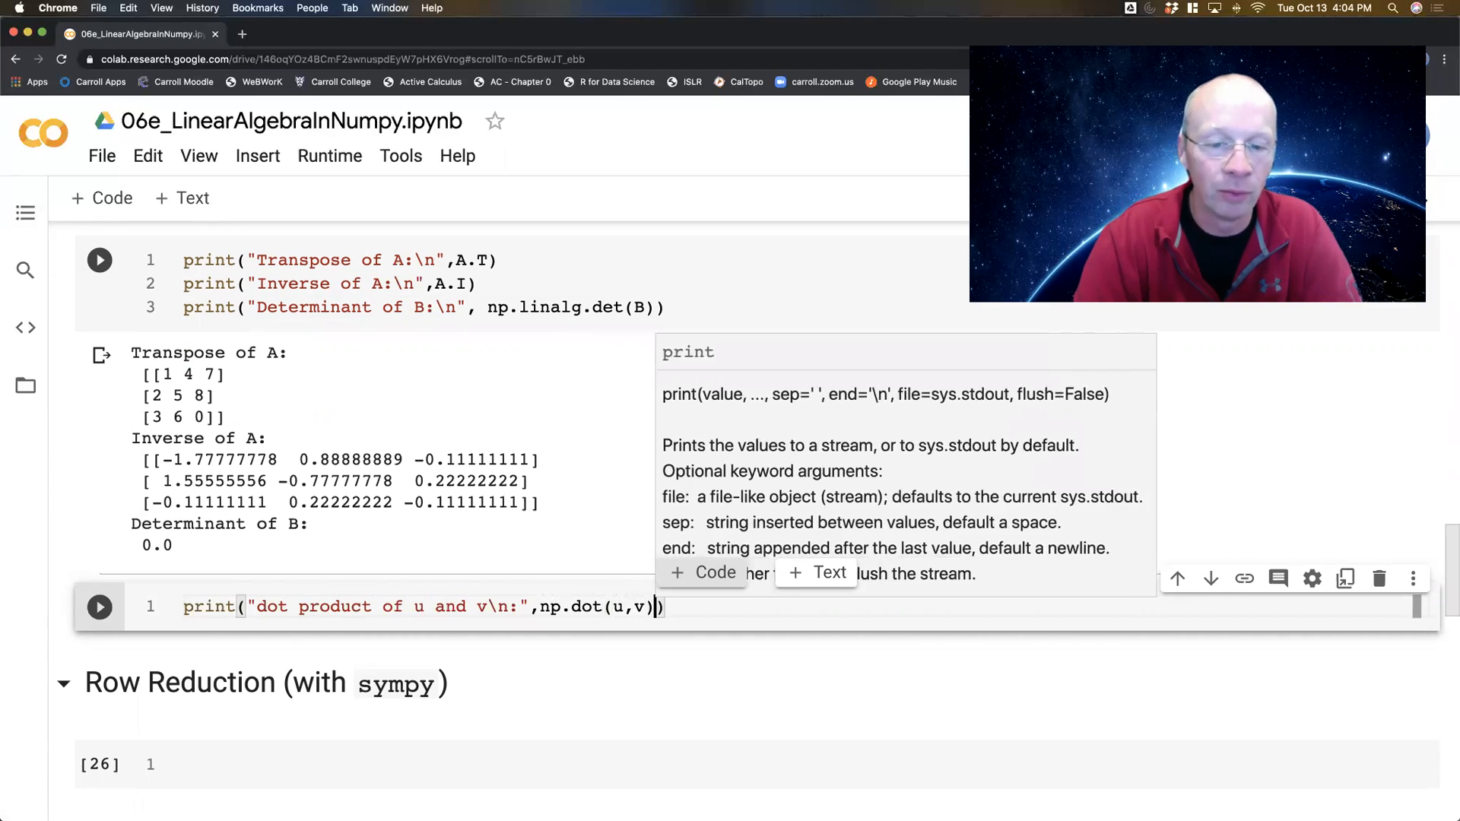
pyautogui.hotkey('shift', 'Return')
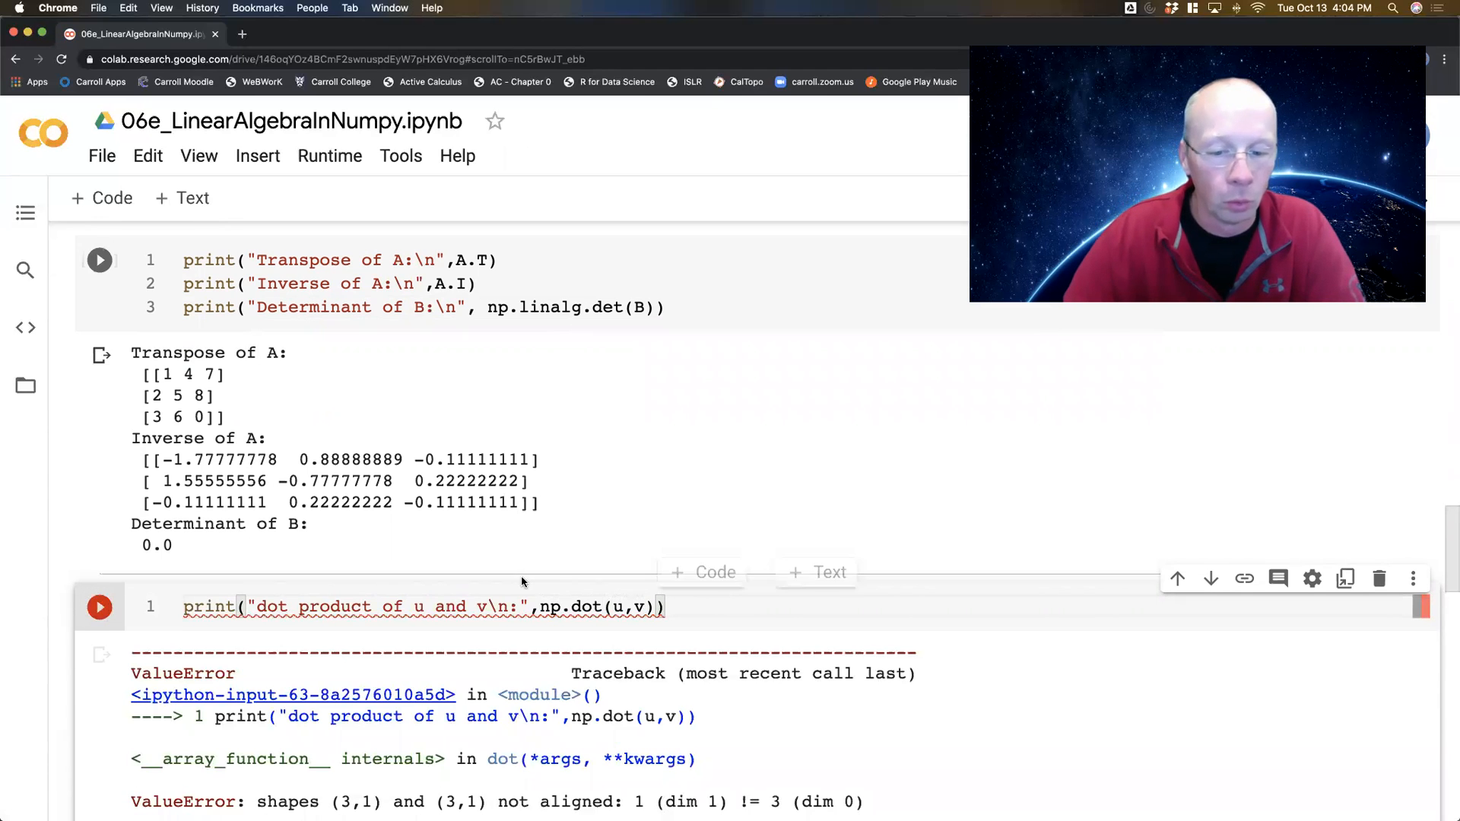
pyautogui.scroll(-2, 523, 582)
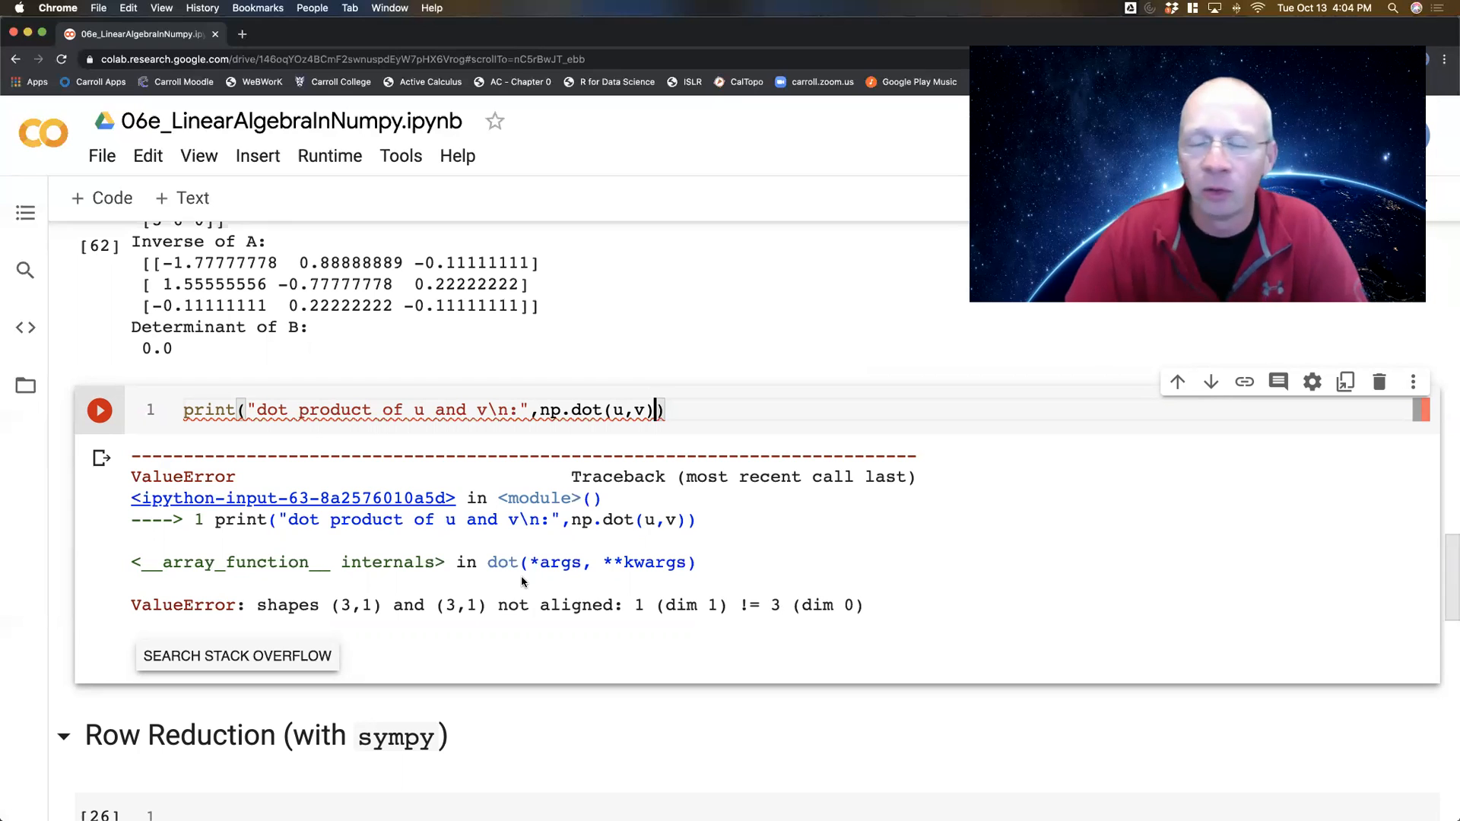
pyautogui.press('Left')
pyautogui.write('.T')
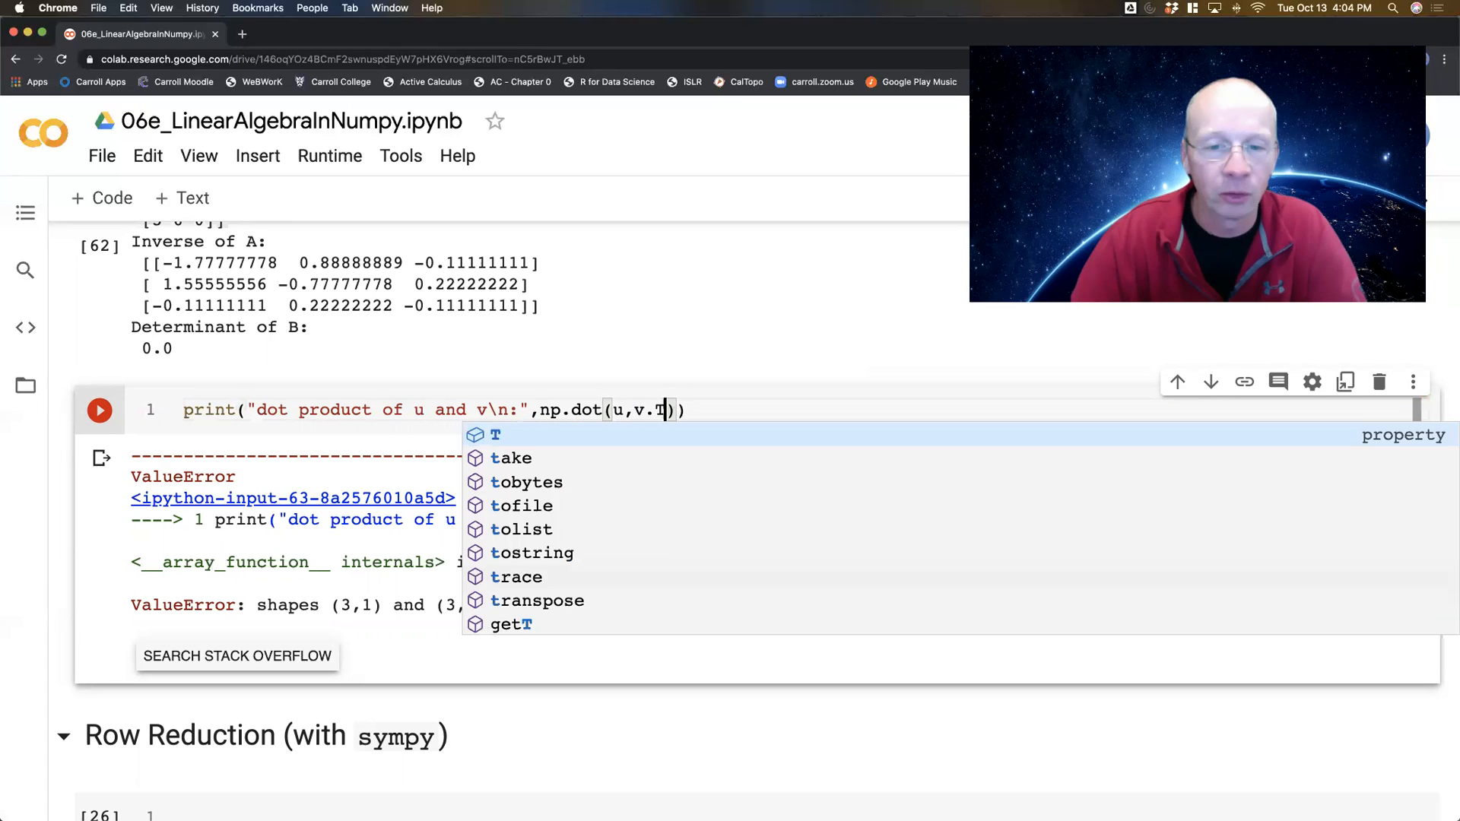
pyautogui.hotkey('ctrl', 'Return')
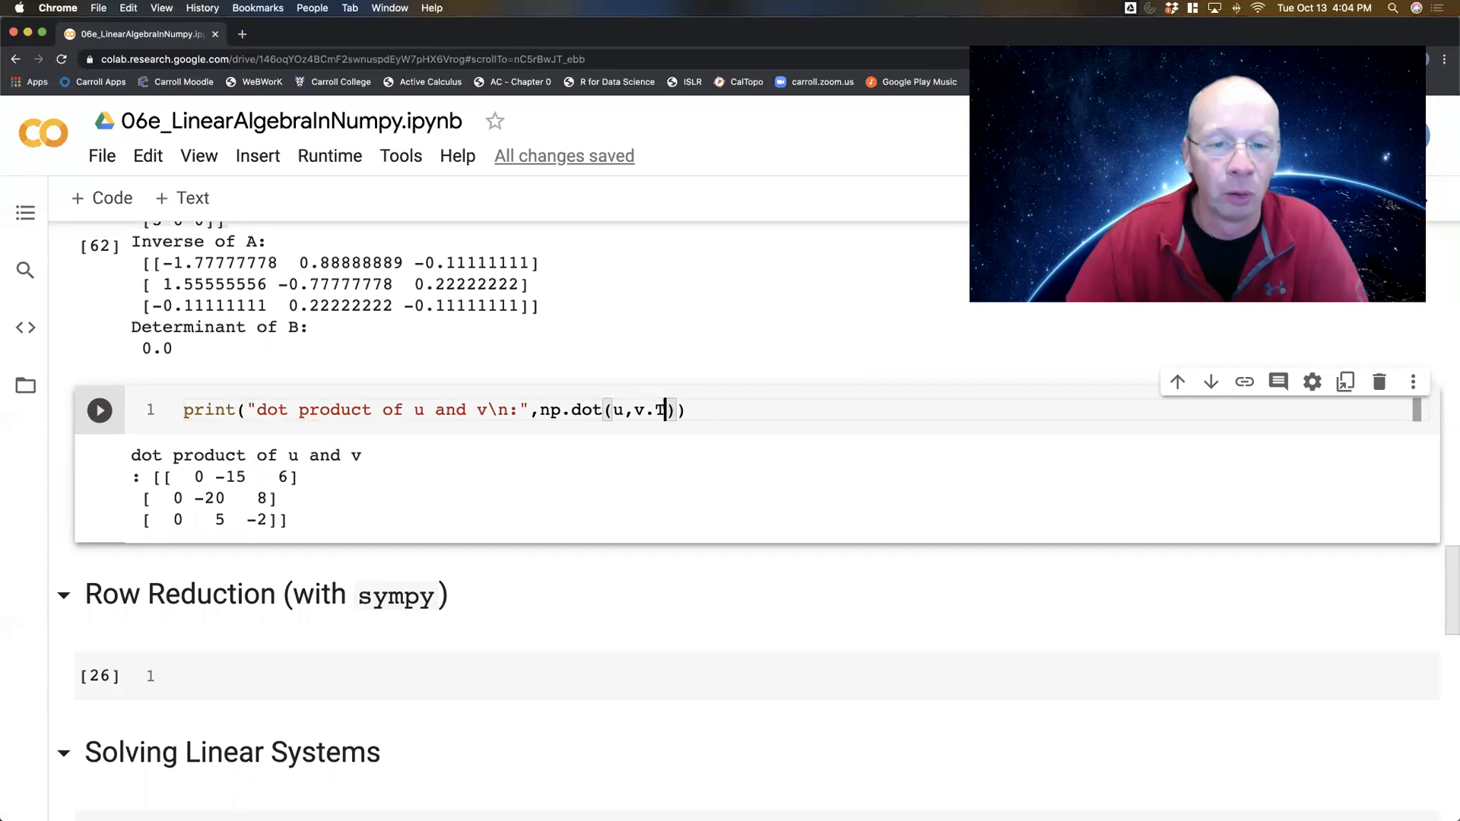
# - Fix the label's stray colon and use np.dot(u.T, v), giving [[-22]]
pyautogui.click(487, 409)
pyautogui.write(':')
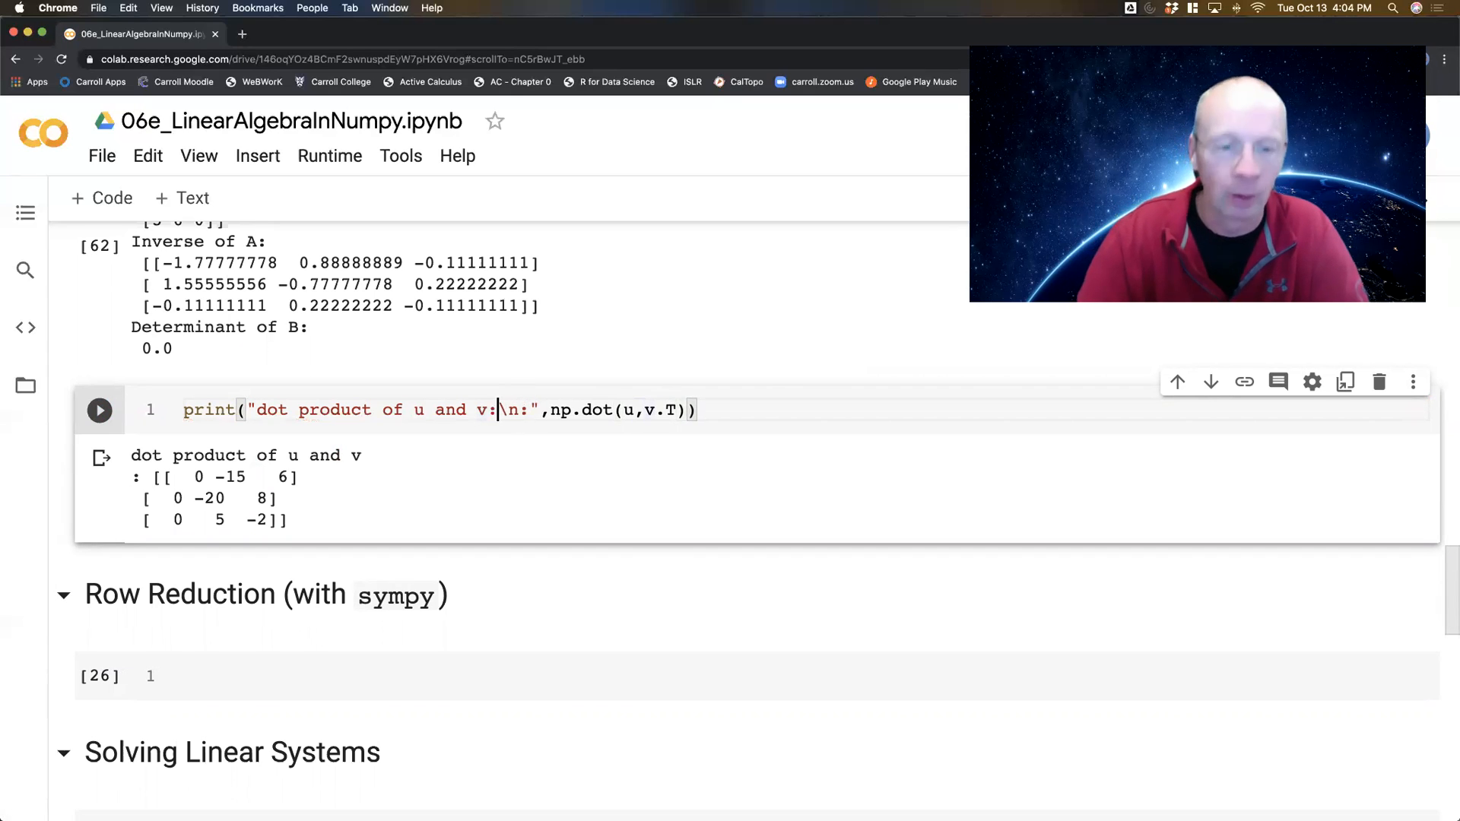
pyautogui.press('BackSpace')
pyautogui.hotkey('ctrl', 'Return')
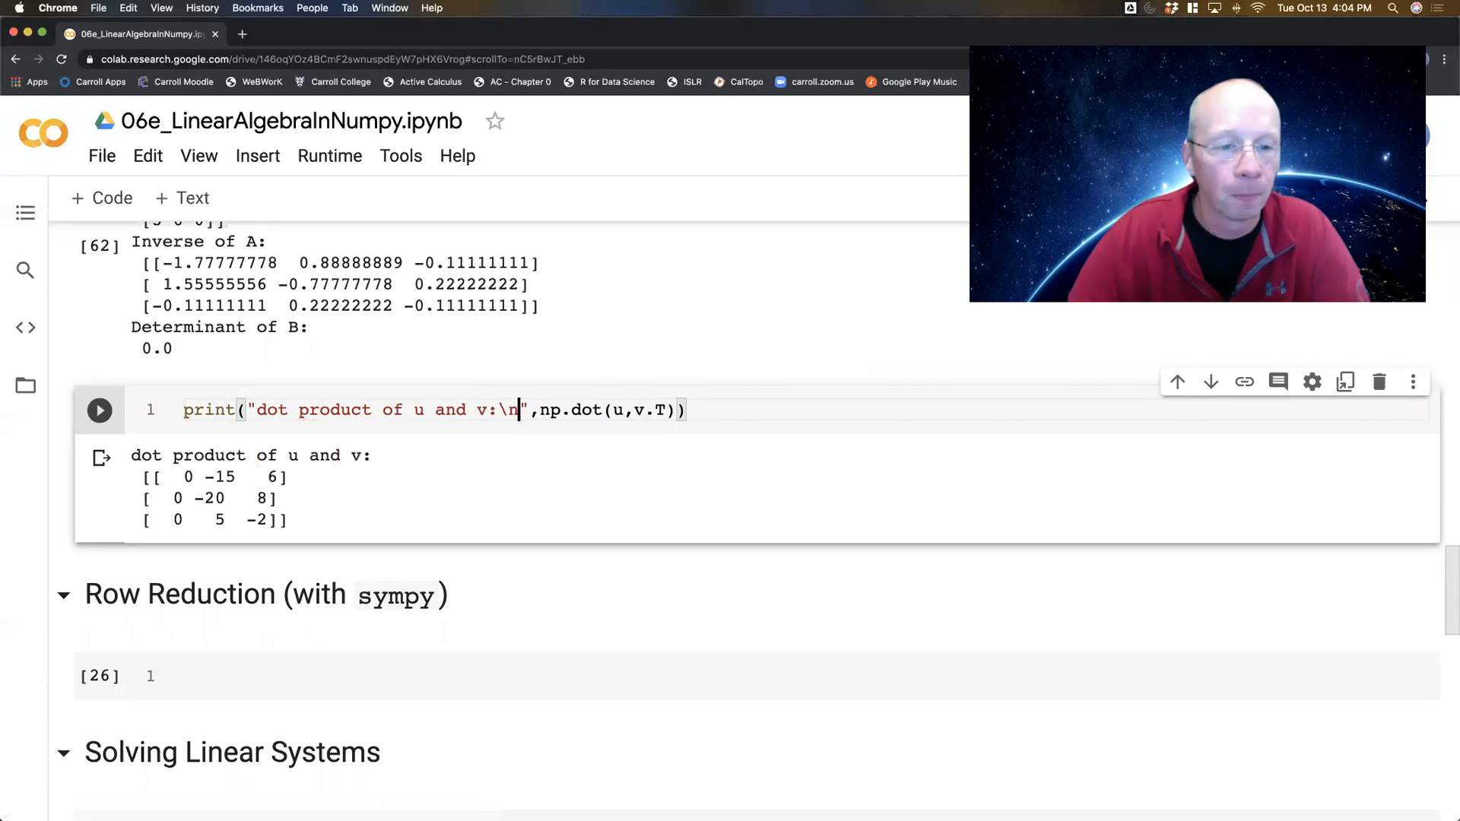
pyautogui.click(666, 409)
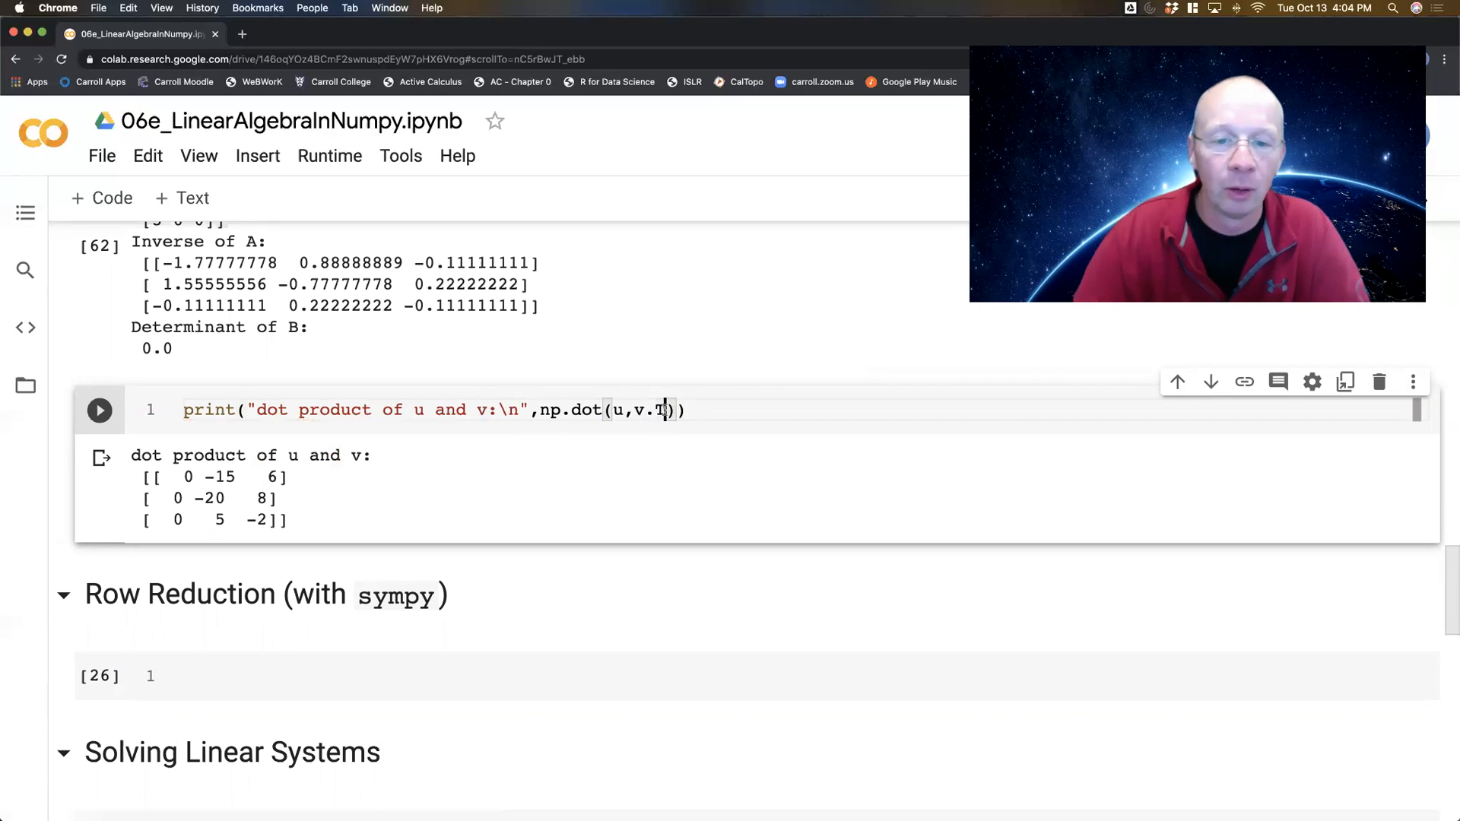
pyautogui.press('BackSpace')
pyautogui.press('BackSpace')
pyautogui.write('.T')
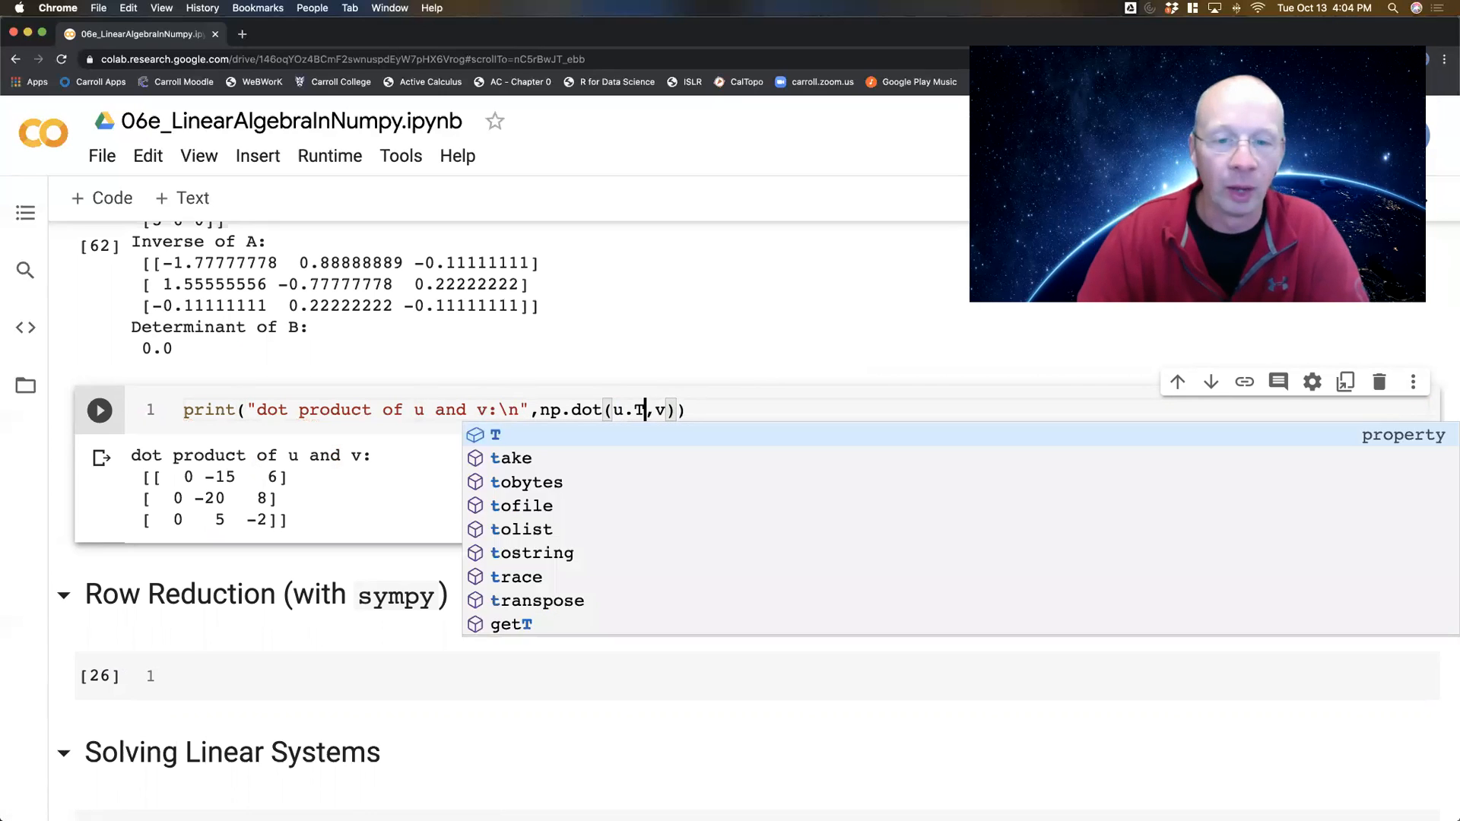
pyautogui.hotkey('ctrl', 'Return')
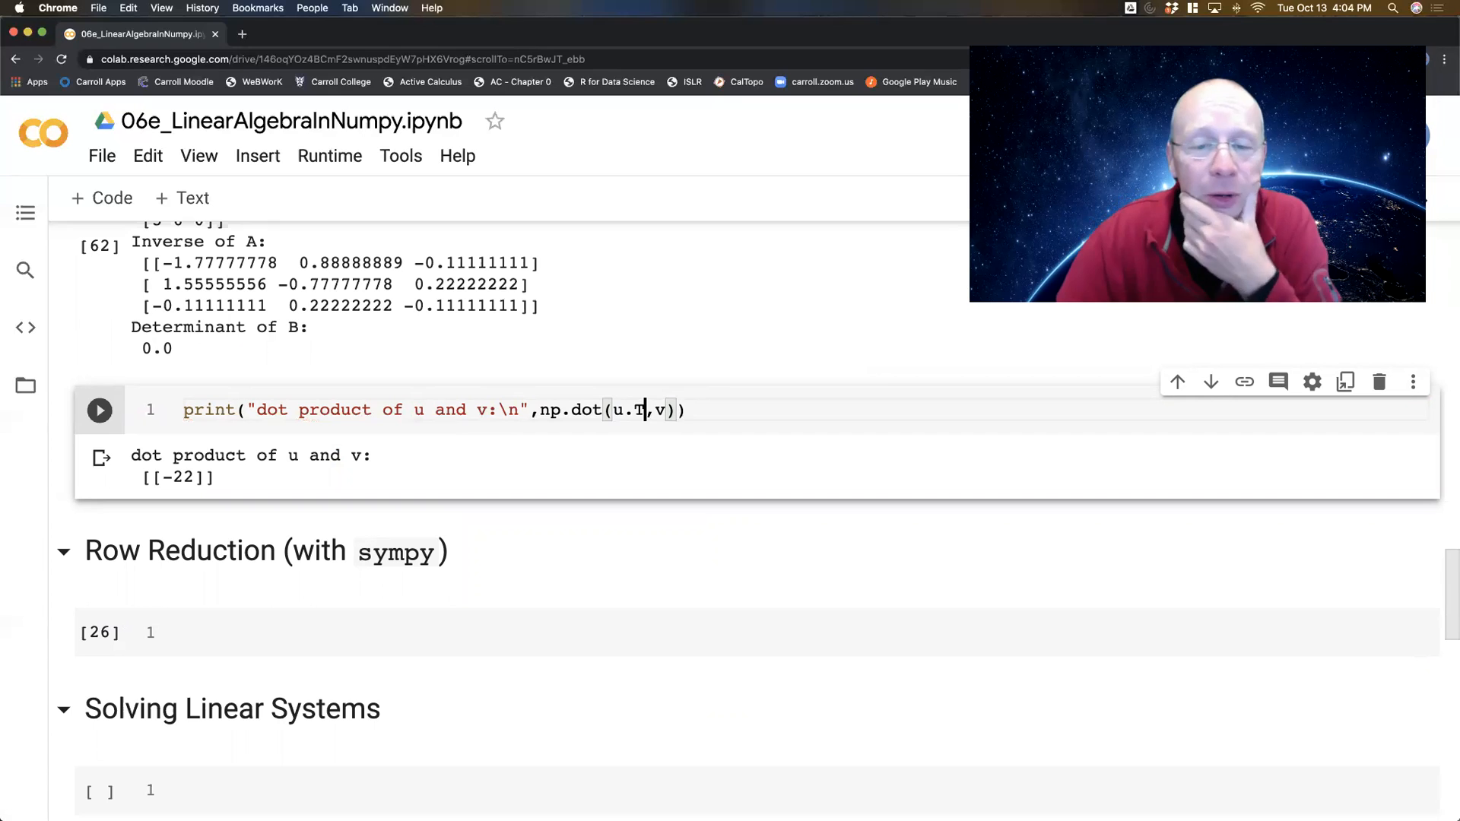
# - Print u and v with the dot product line commented out
pyautogui.press('Return')
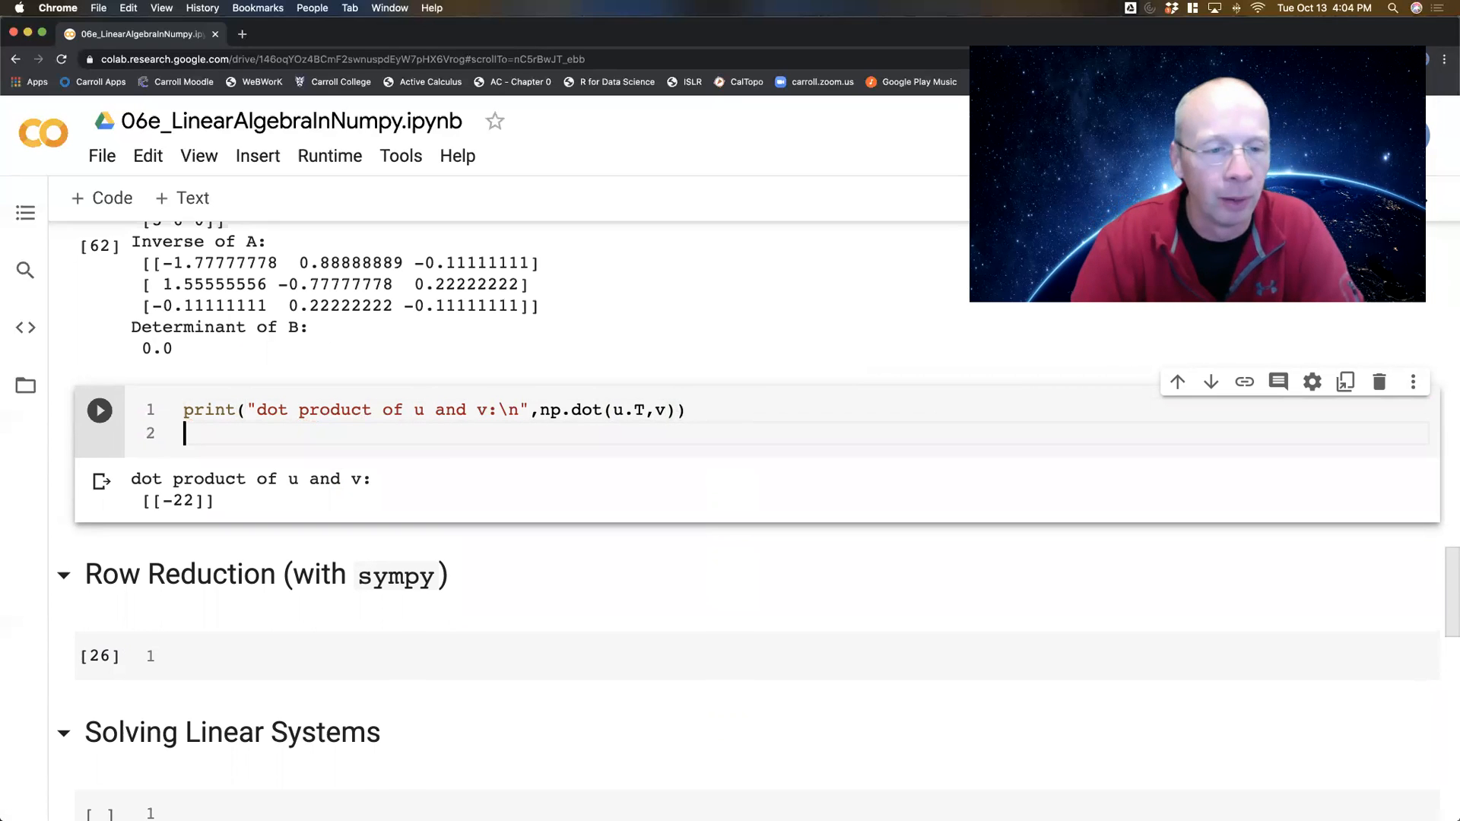
pyautogui.write('print(u')
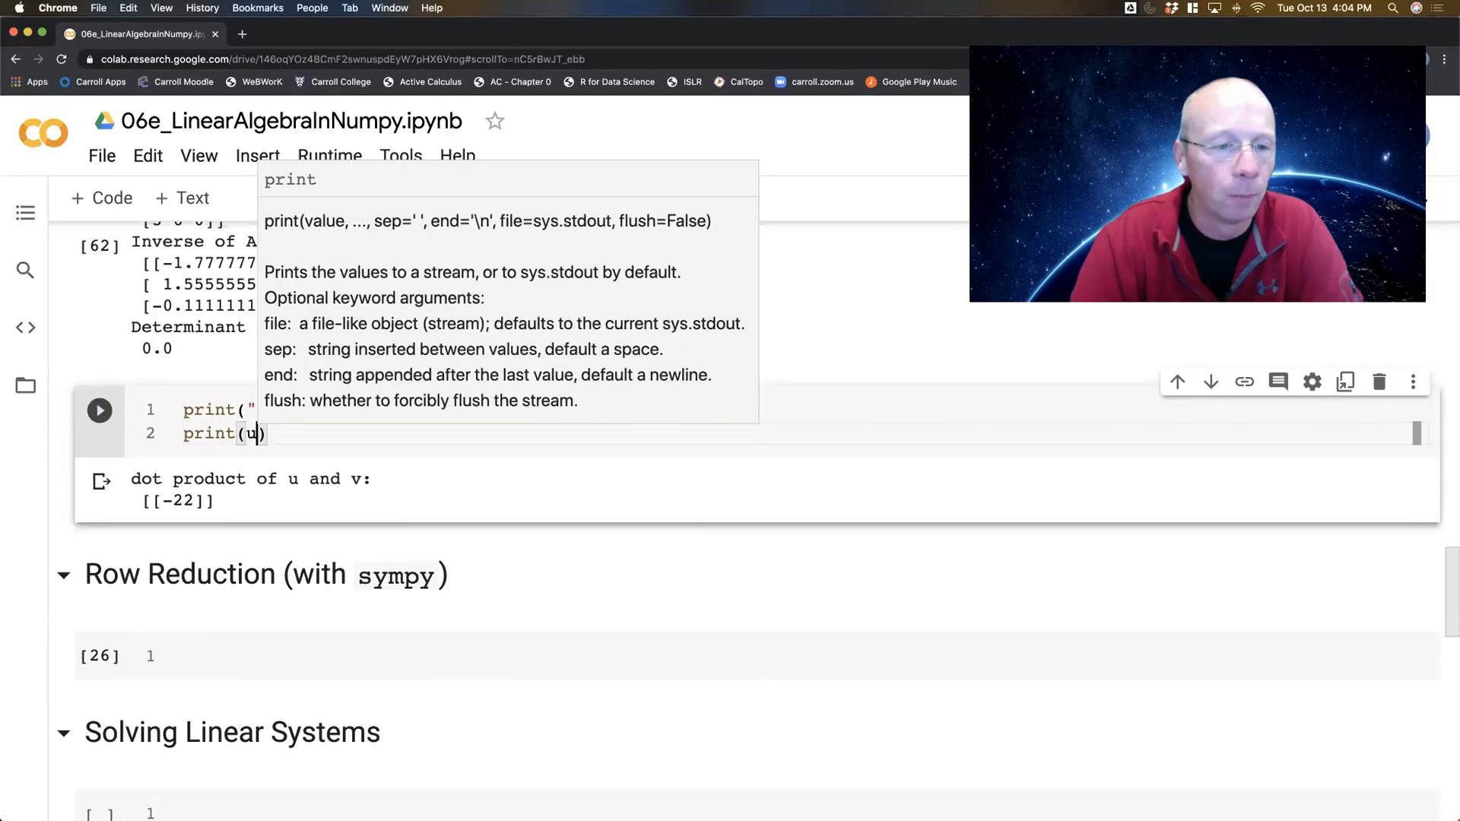
pyautogui.press('End')
pyautogui.press('Return')
pyautogui.write('print(')
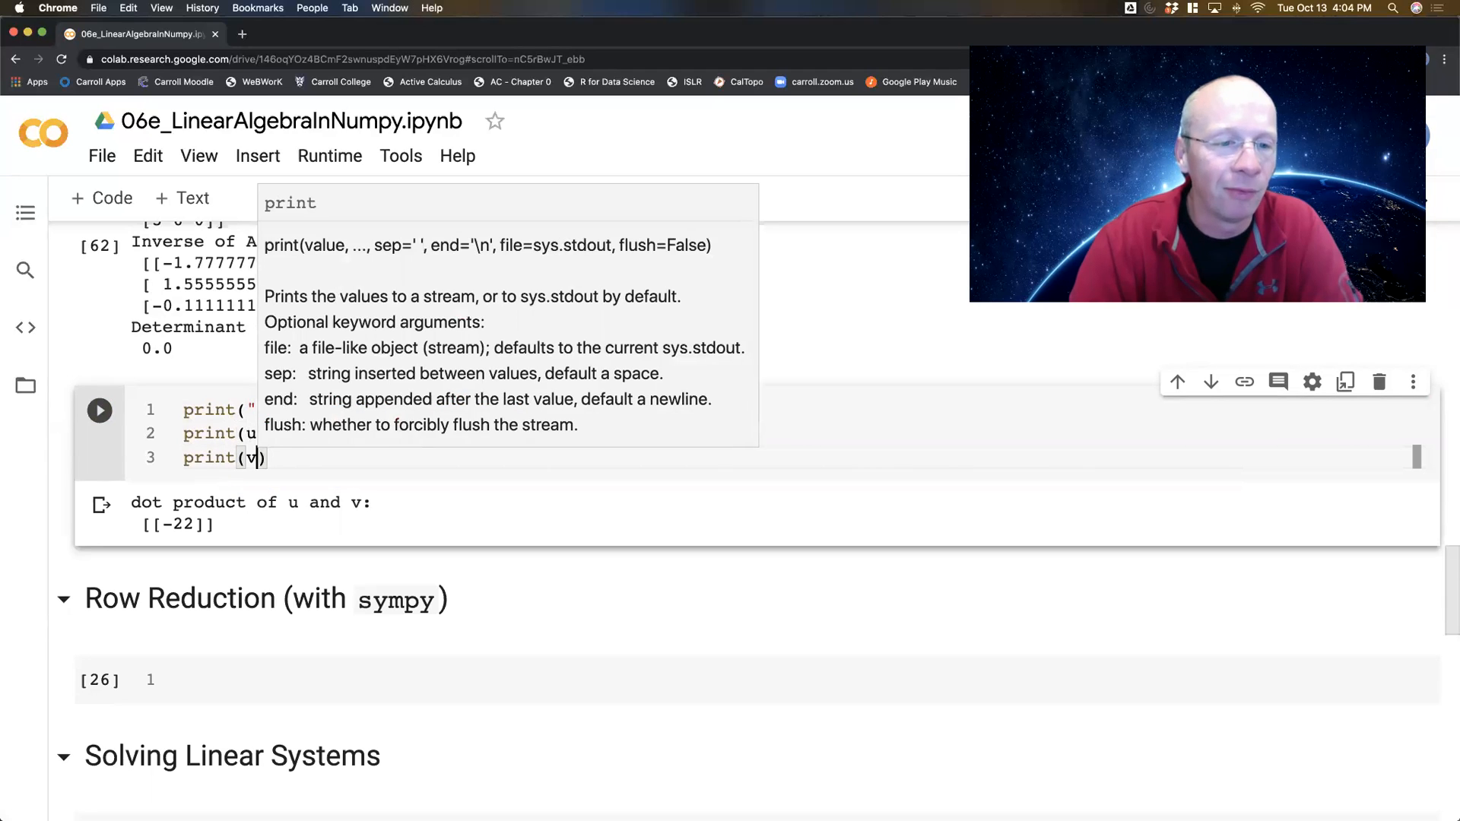
pyautogui.write('v')
pyautogui.hotkey('shift', 'Return')
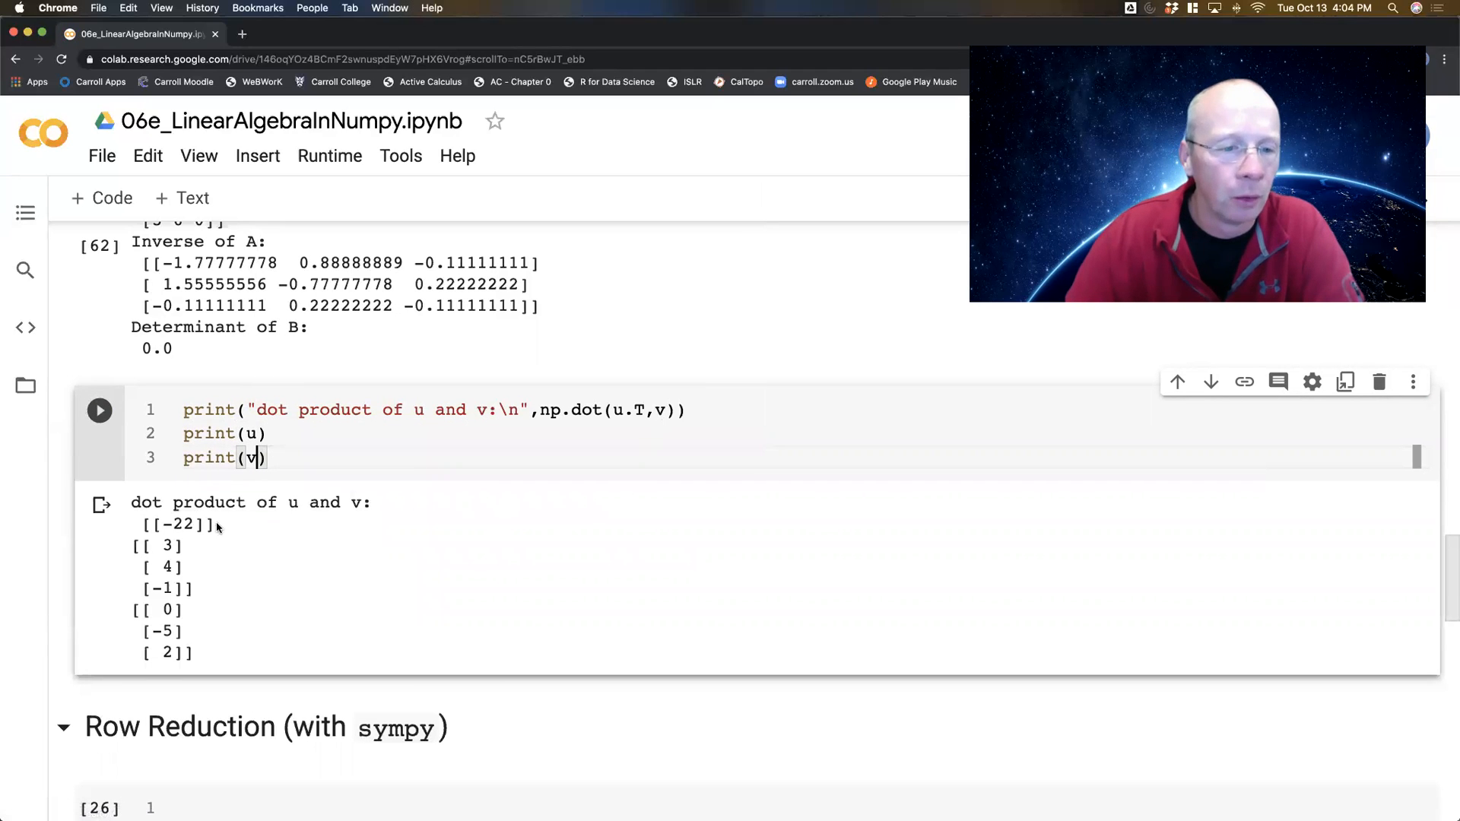
pyautogui.click(184, 410)
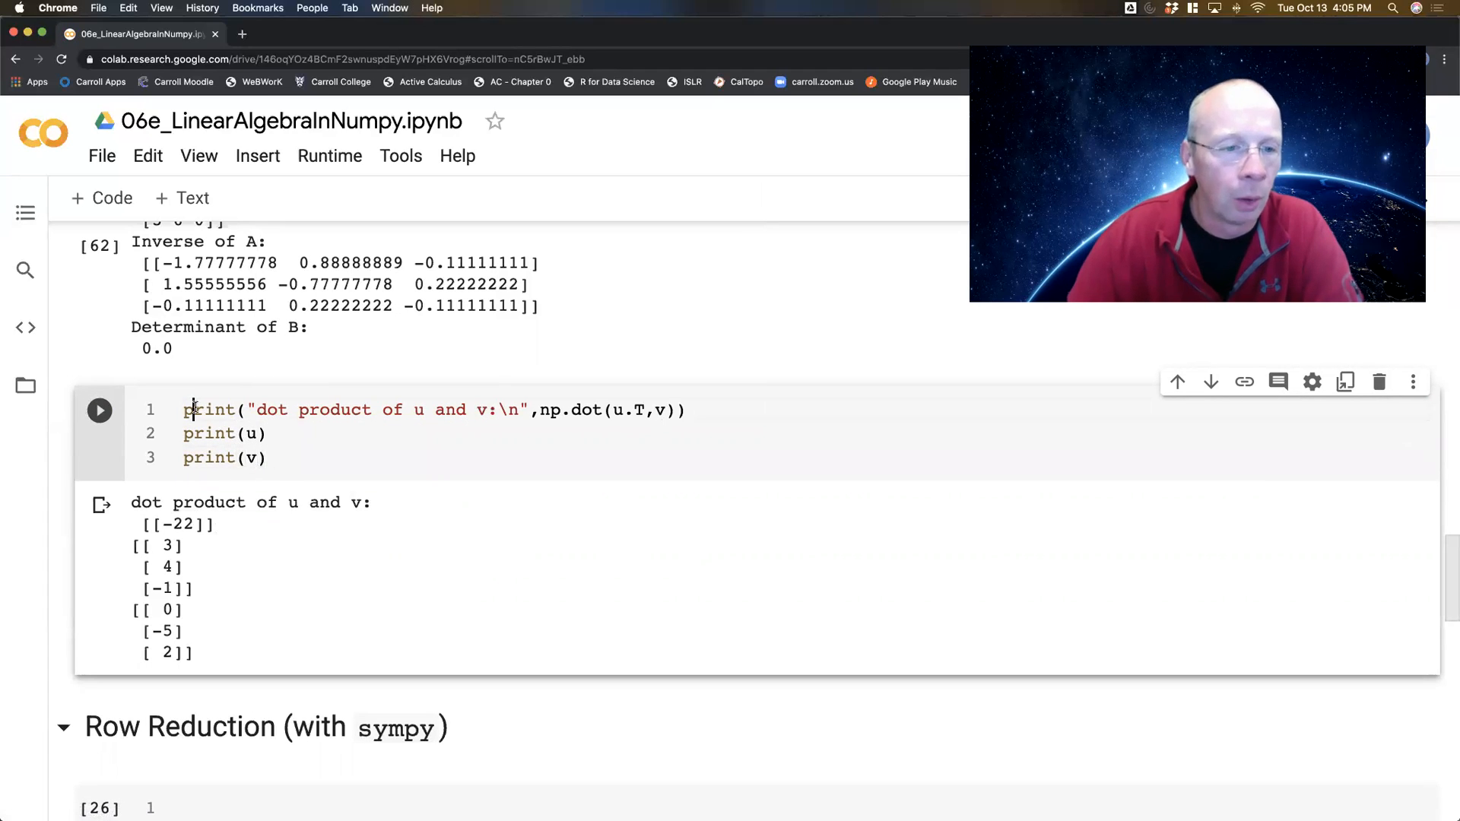
pyautogui.write('#')
pyautogui.hotkey('shift', 'Return')
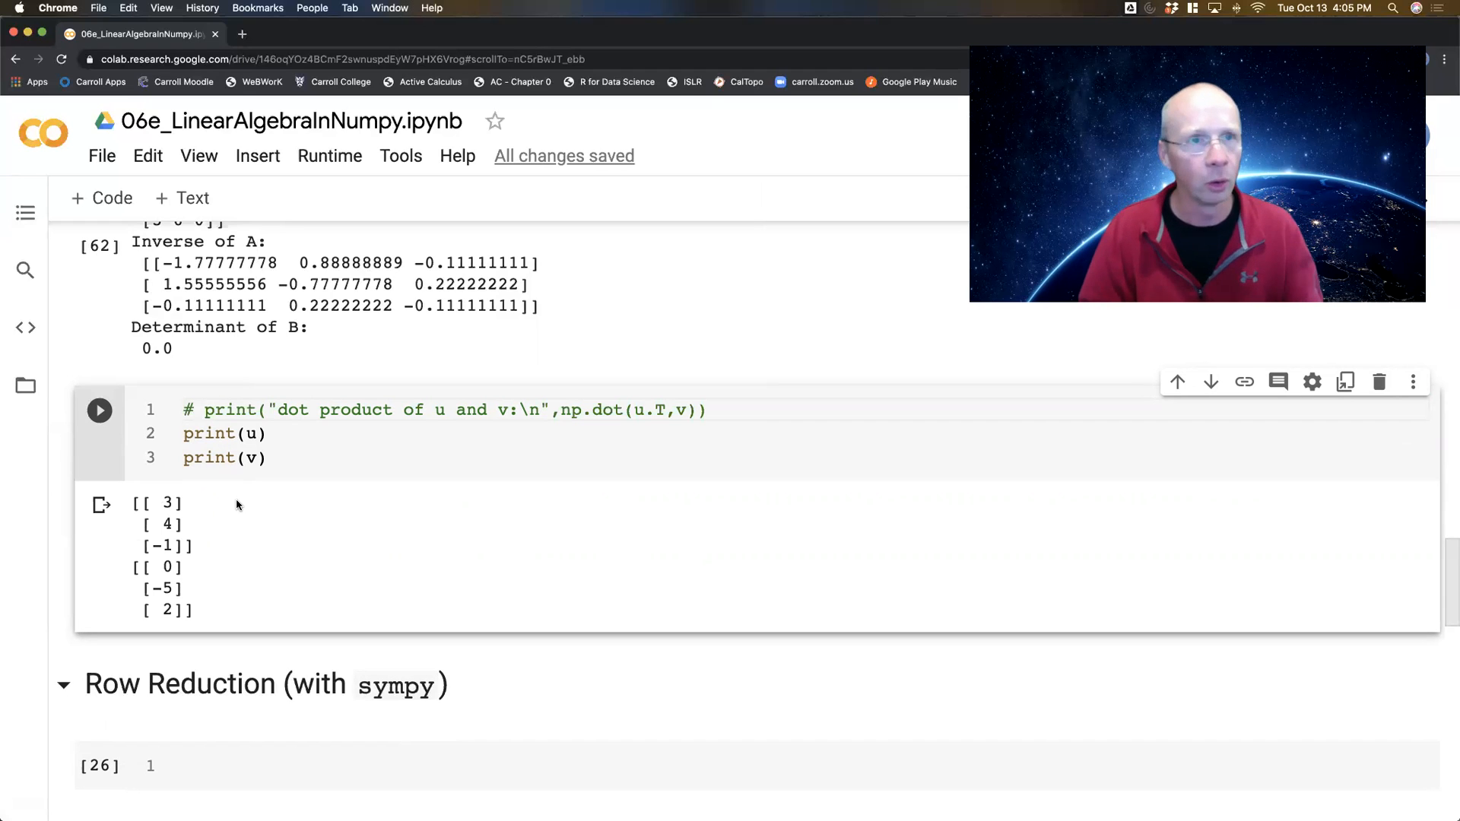
# - Add a line printing u.T * v, which also gives [[-22]]
pyautogui.click(278, 457)
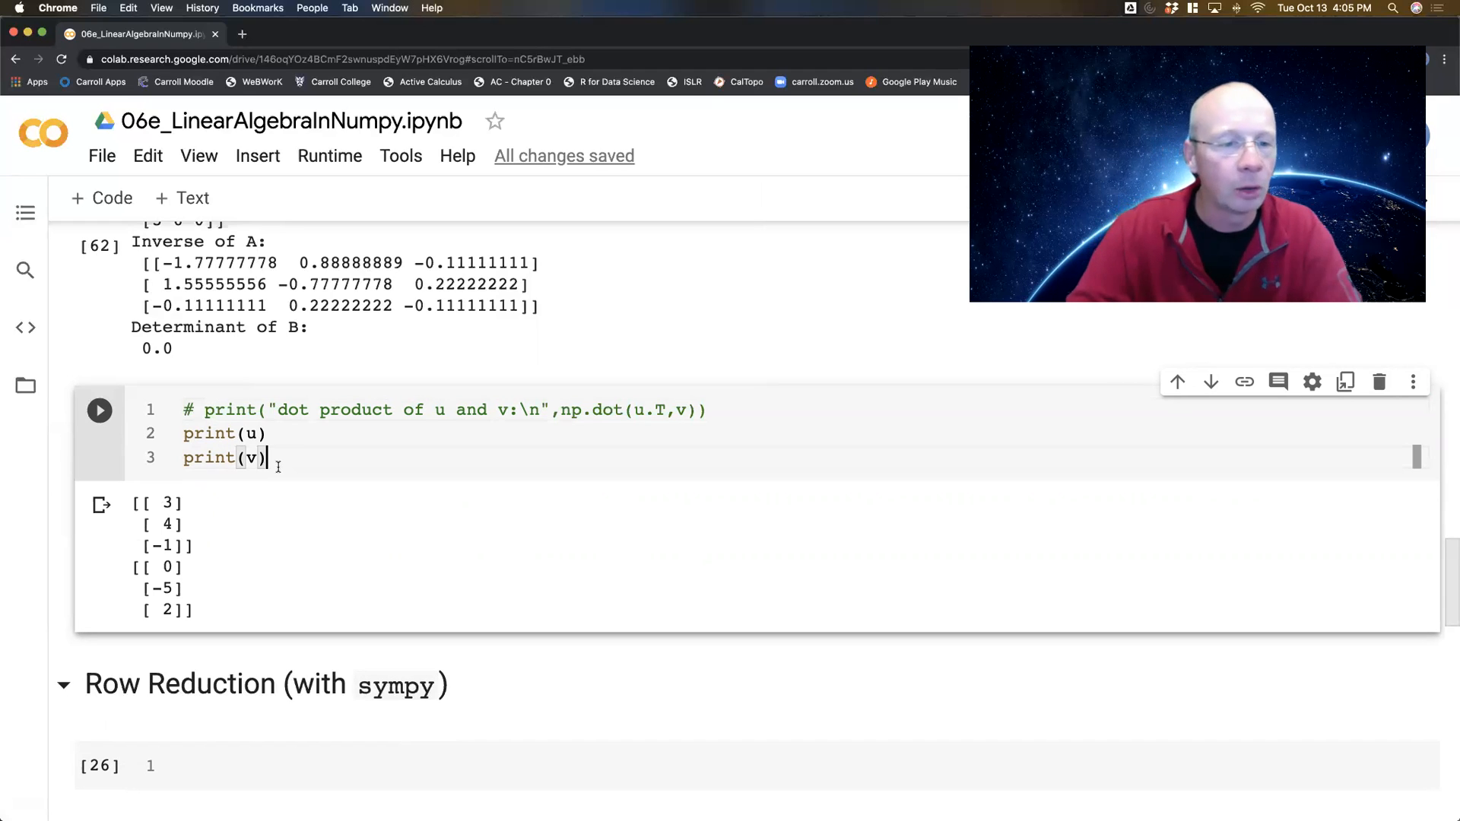
pyautogui.press('Return')
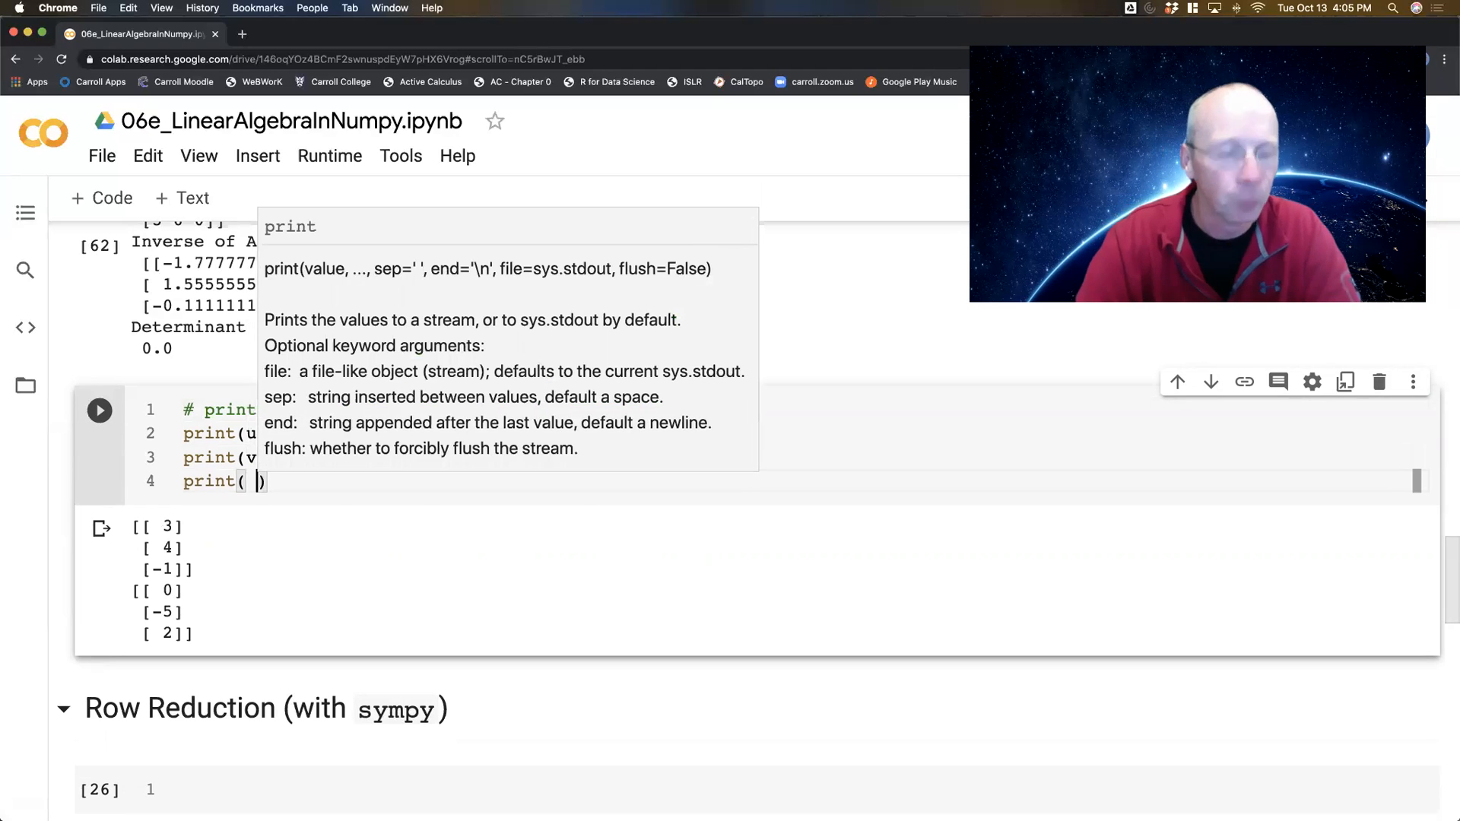
pyautogui.write('u.T ')
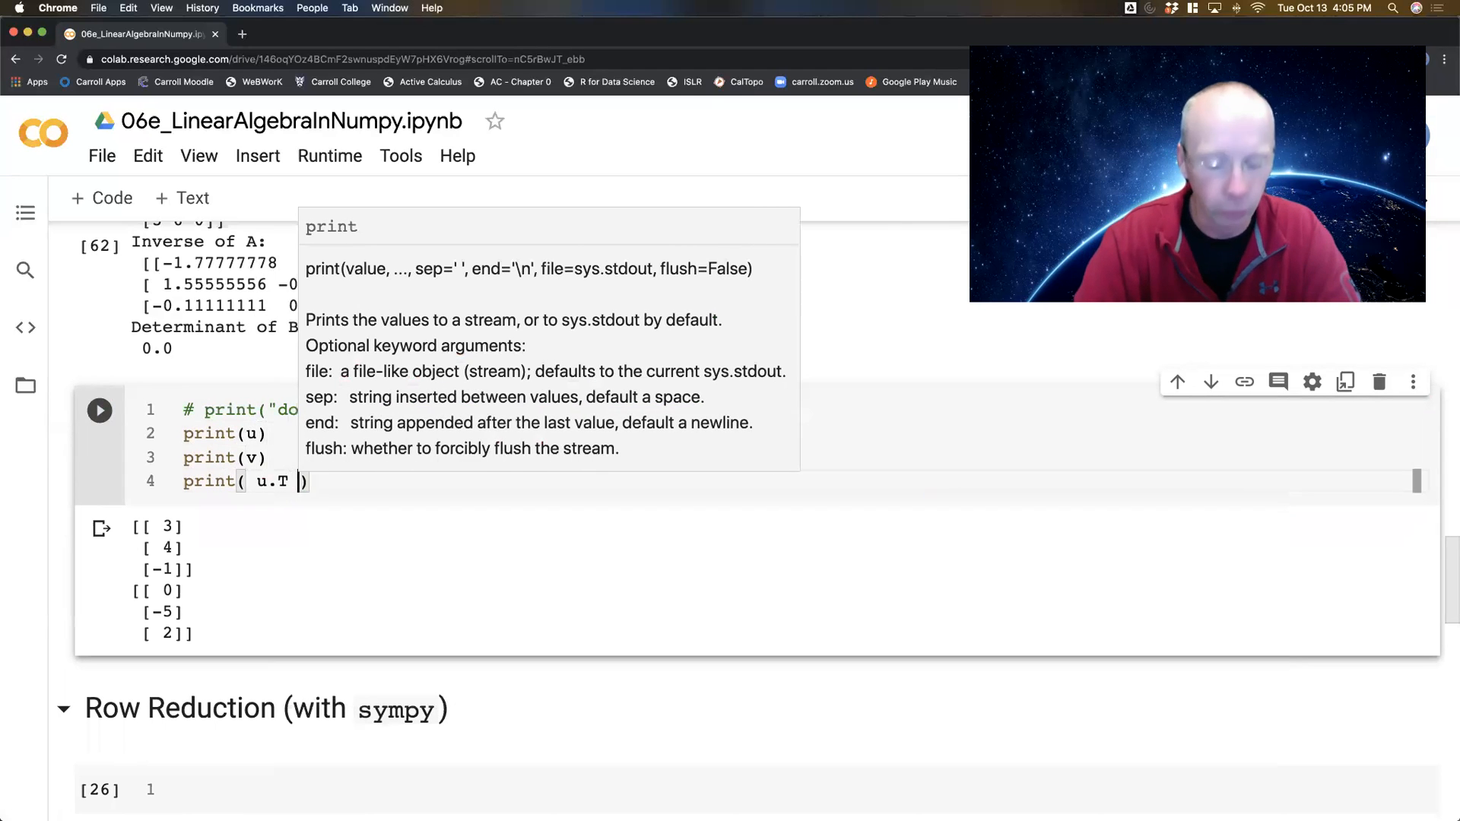
pyautogui.write('* v')
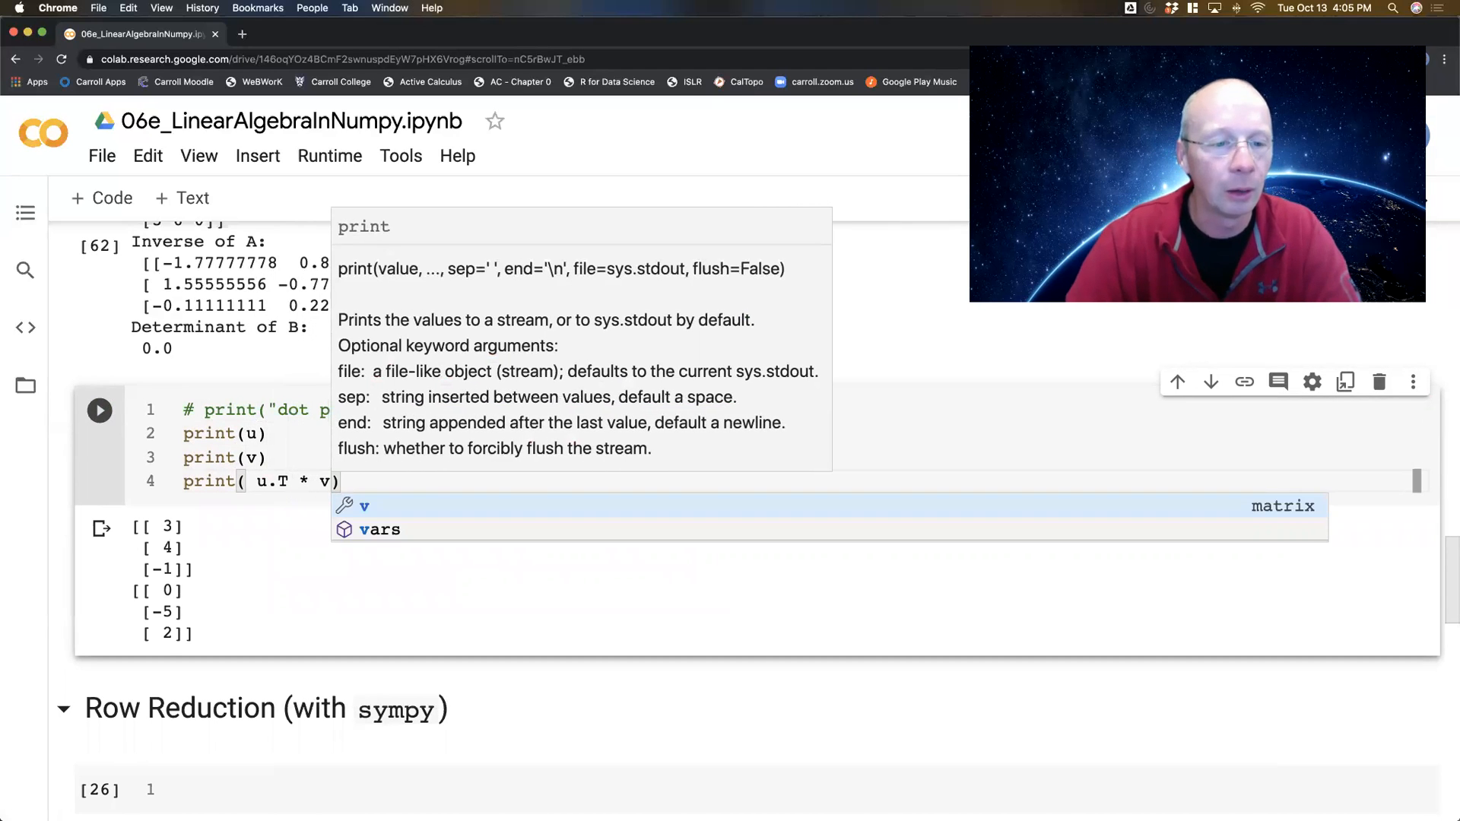
pyautogui.hotkey('shift', 'Return')
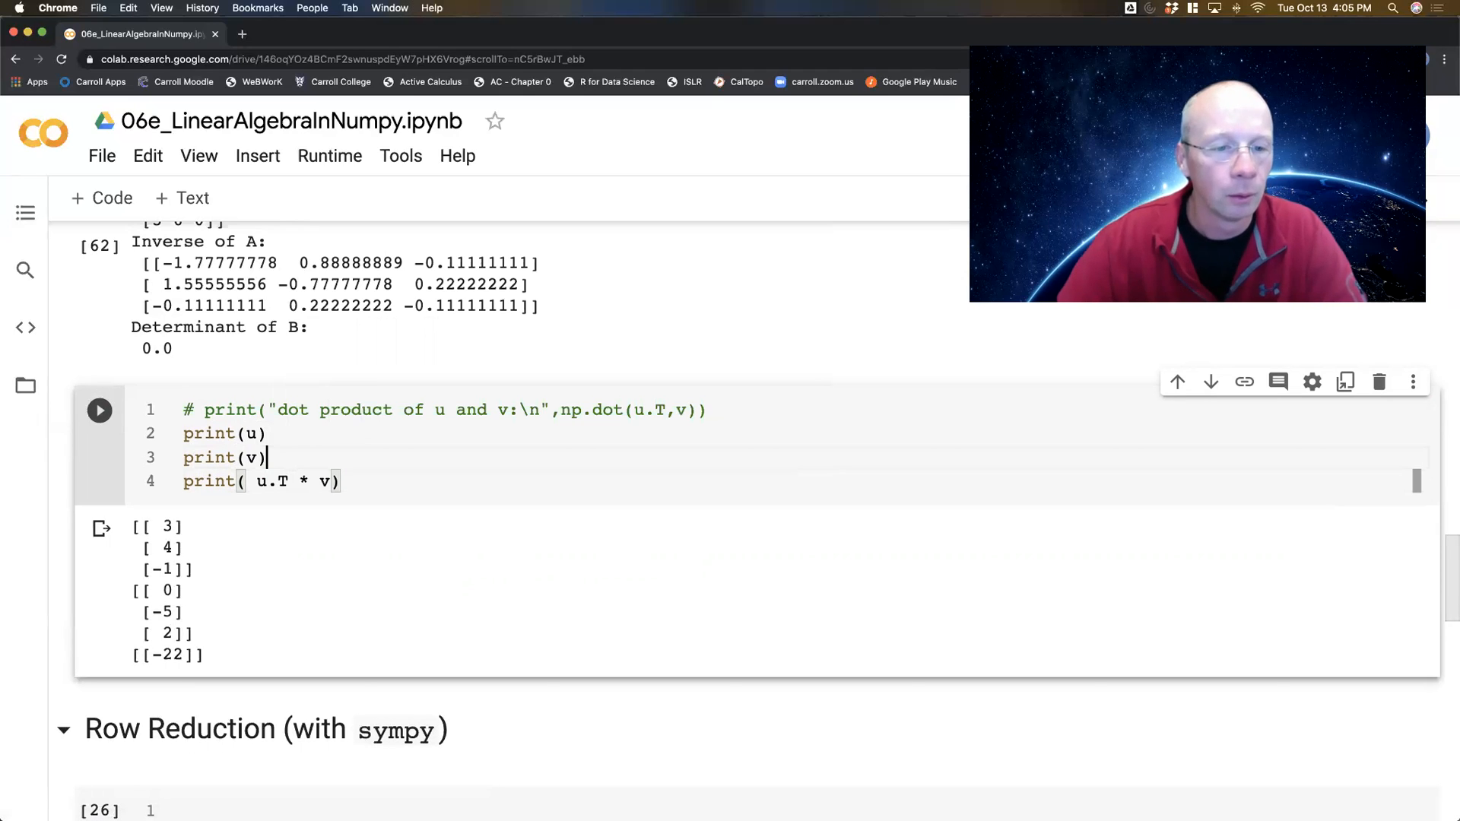
# - Toggle the print(u) and print(v) comments with Cmd+/, rerun the cell and save the notebook
pyautogui.press('super+slash')
pyautogui.press('Up')
pyautogui.press('super+slash')
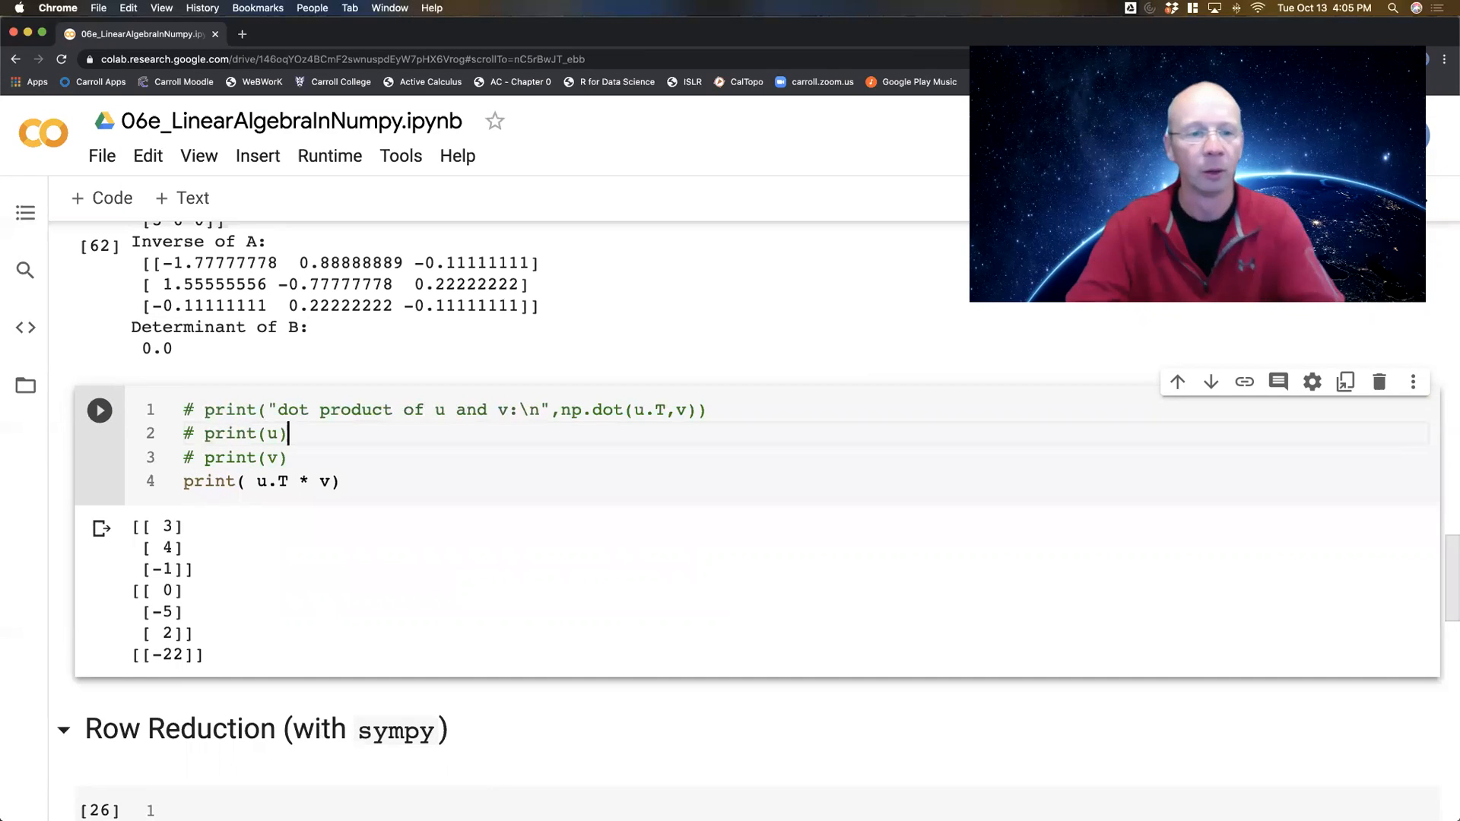
pyautogui.press('super+slash')
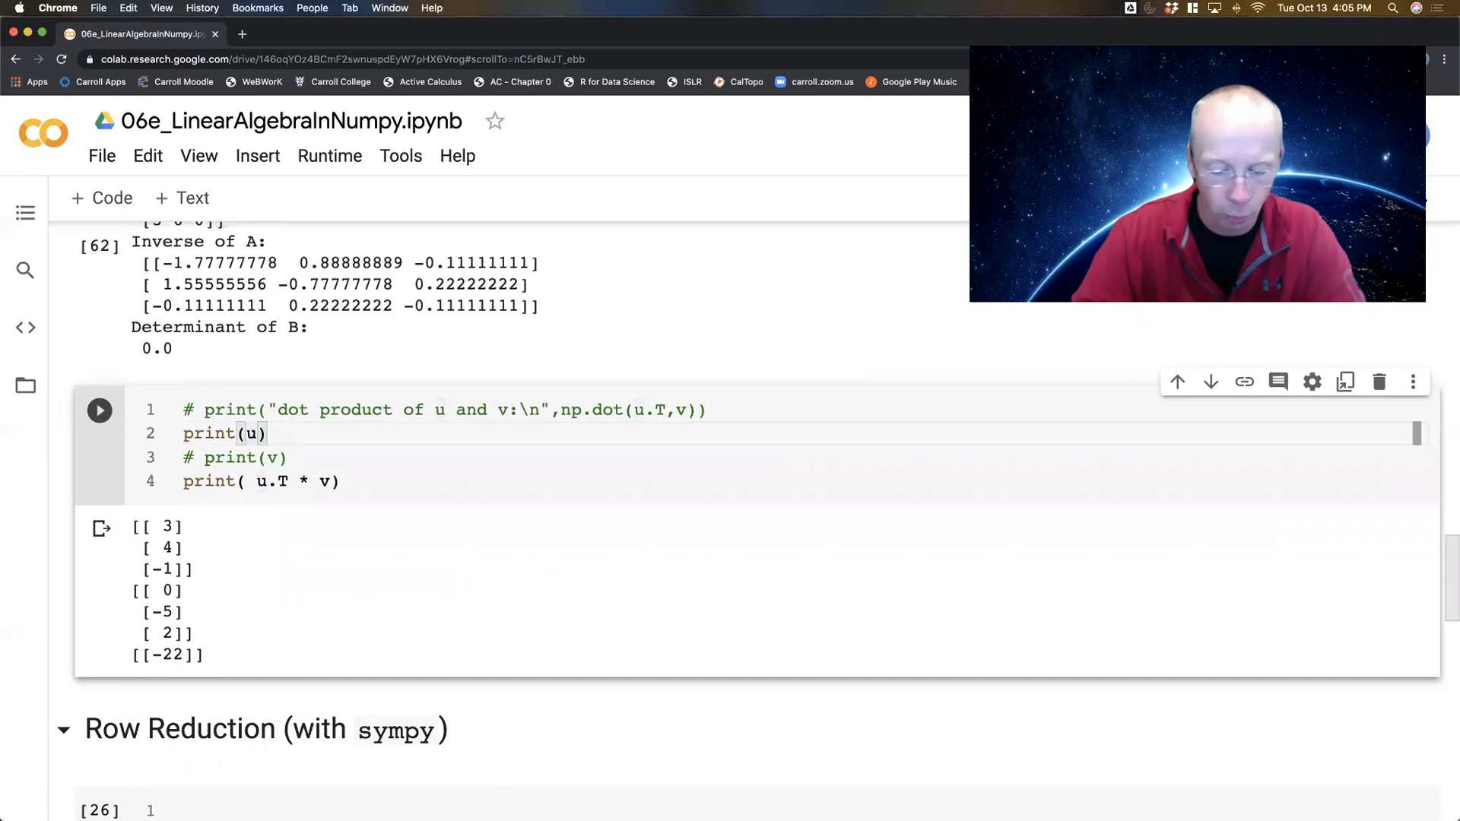
pyautogui.write('.T')
pyautogui.press('Escape')
pyautogui.press('Down')
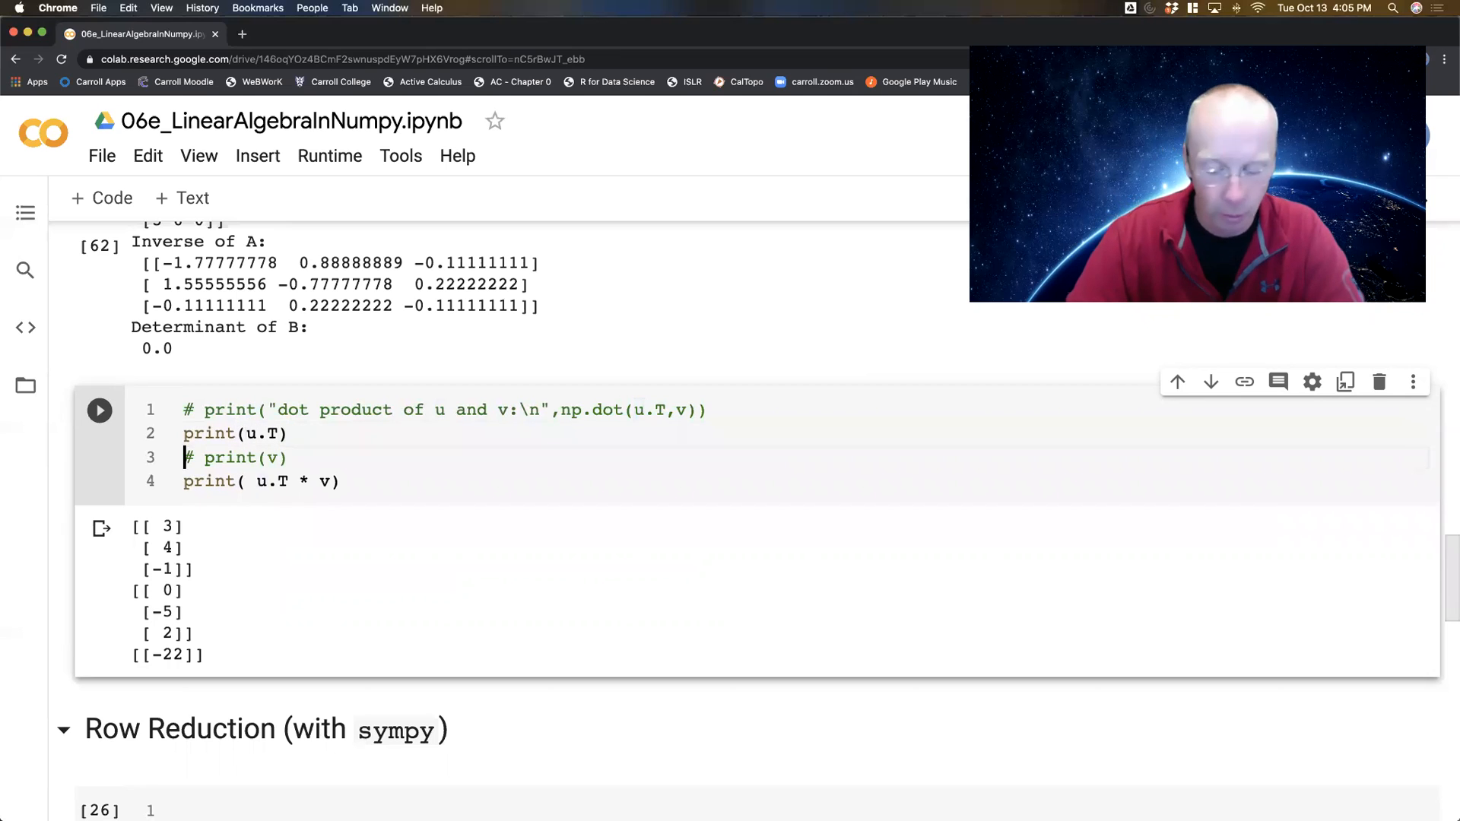
pyautogui.press('super+Return')
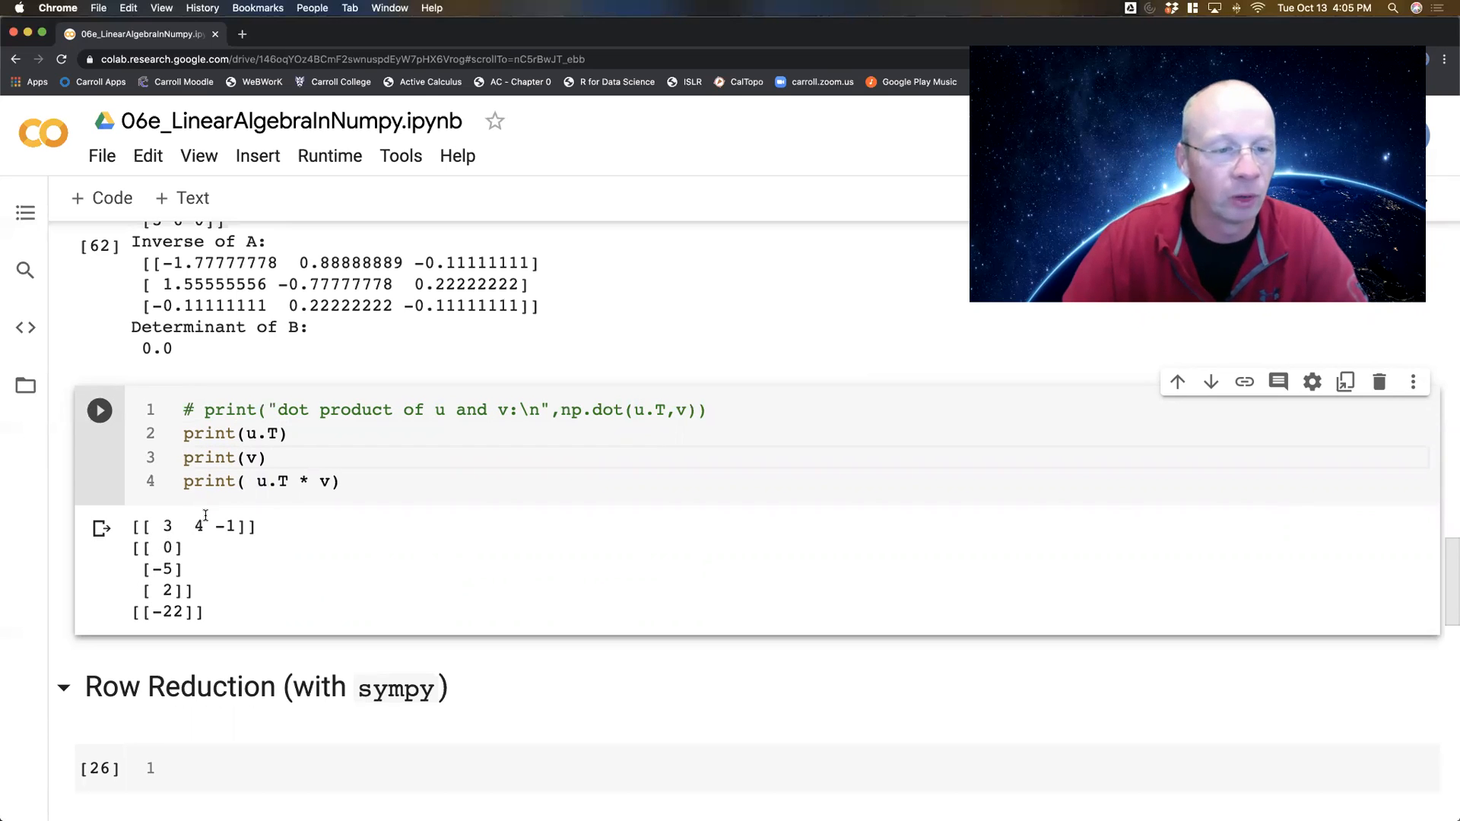
pyautogui.press('super+s')
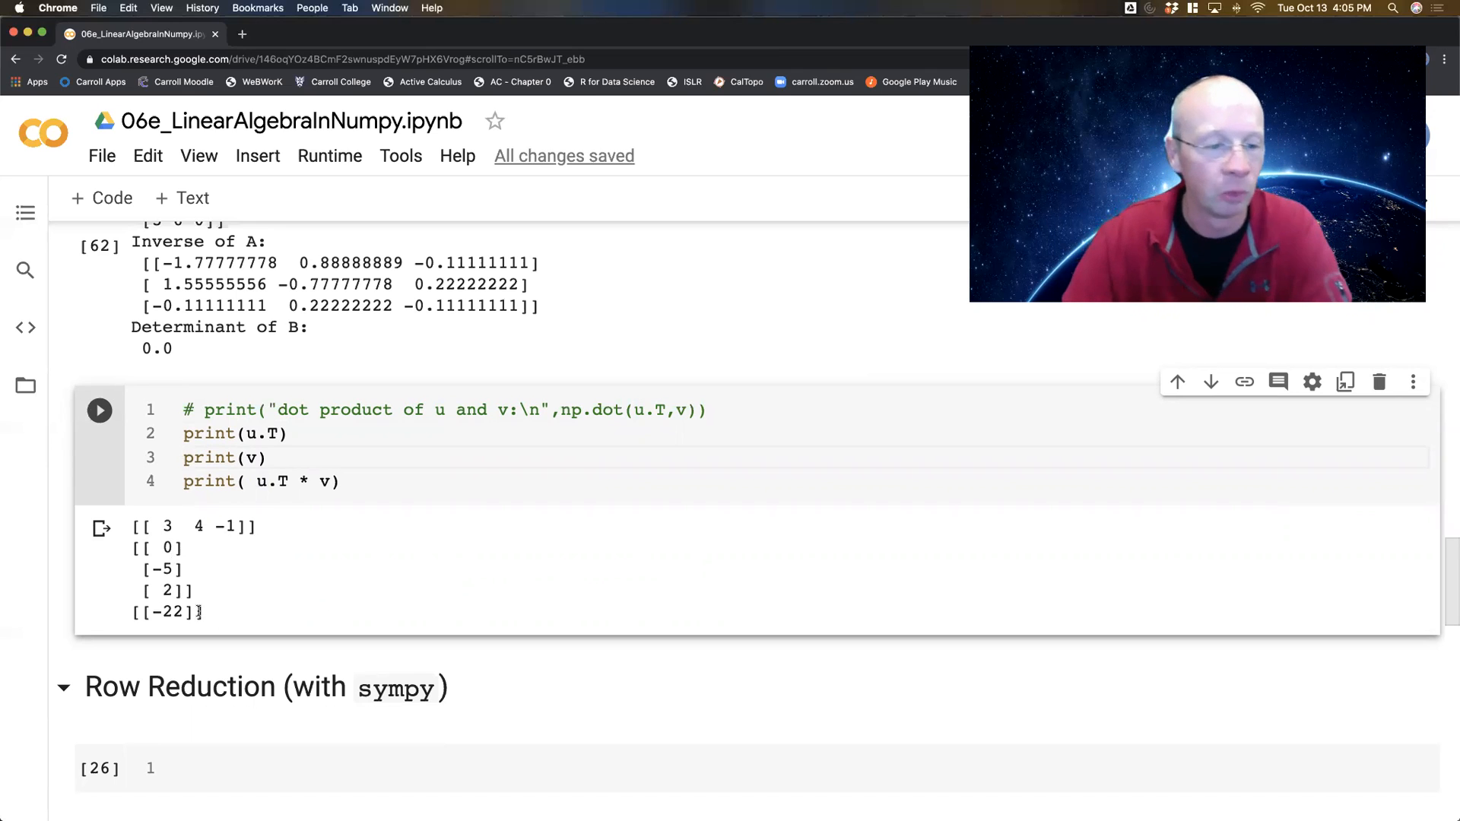
pyautogui.click(386, 482)
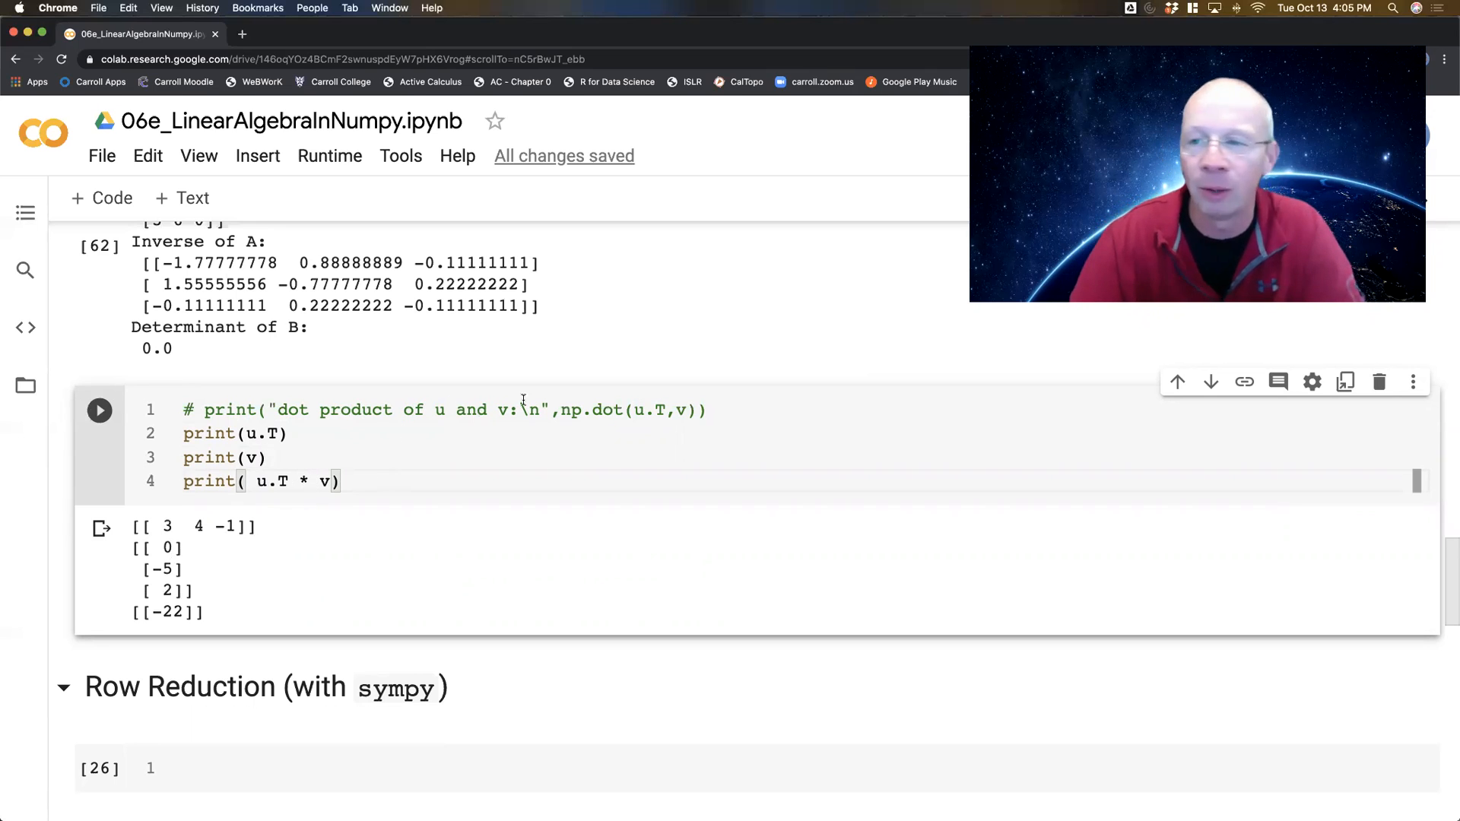
pyautogui.scroll(4, 548, 392)
pyautogui.scroll(4, 547, 392)
pyautogui.scroll(4, 547, 392)
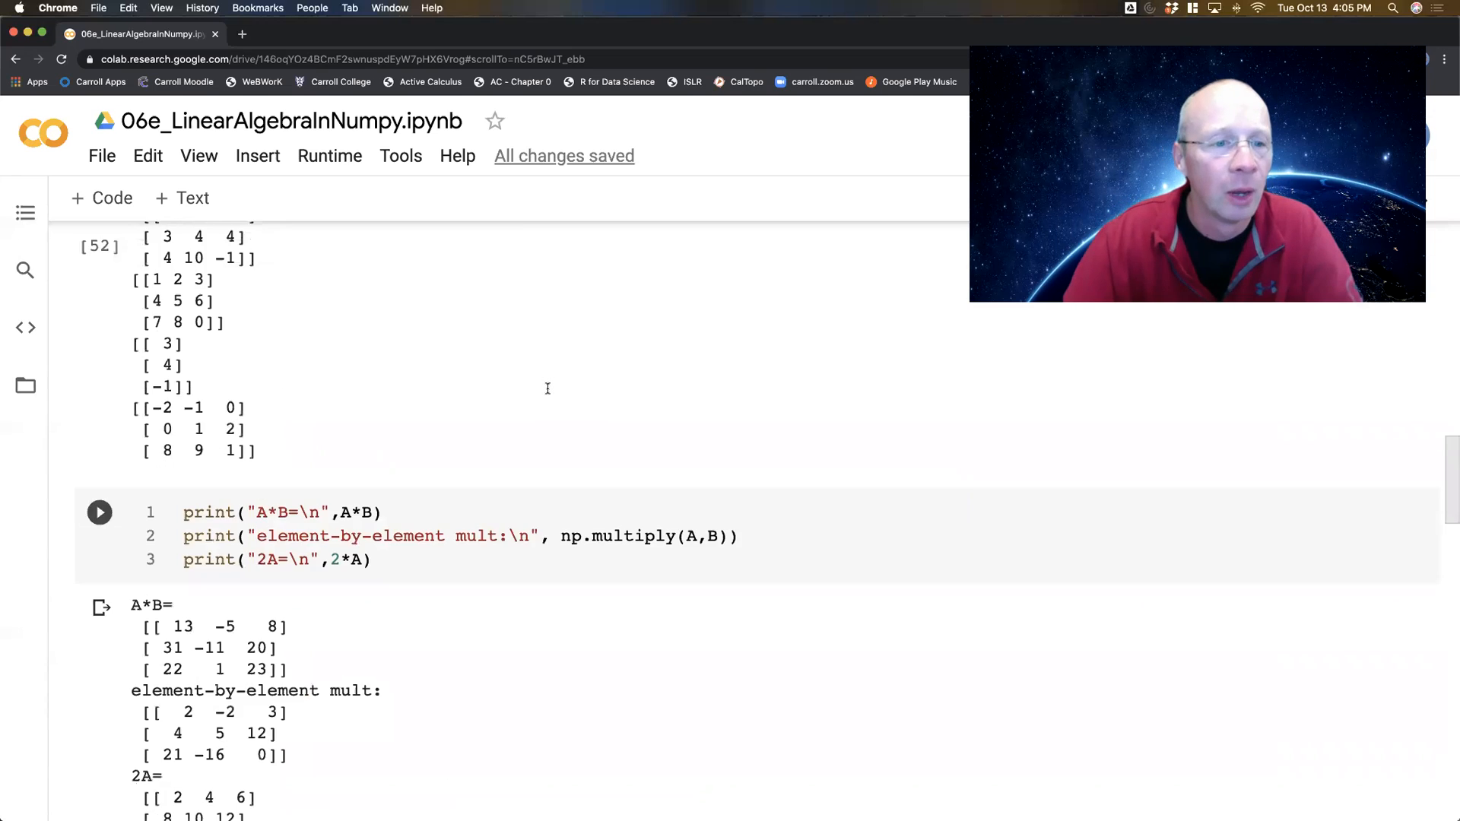
pyautogui.scroll(3, 548, 390)
pyautogui.scroll(5, 548, 390)
pyautogui.scroll(5, 548, 391)
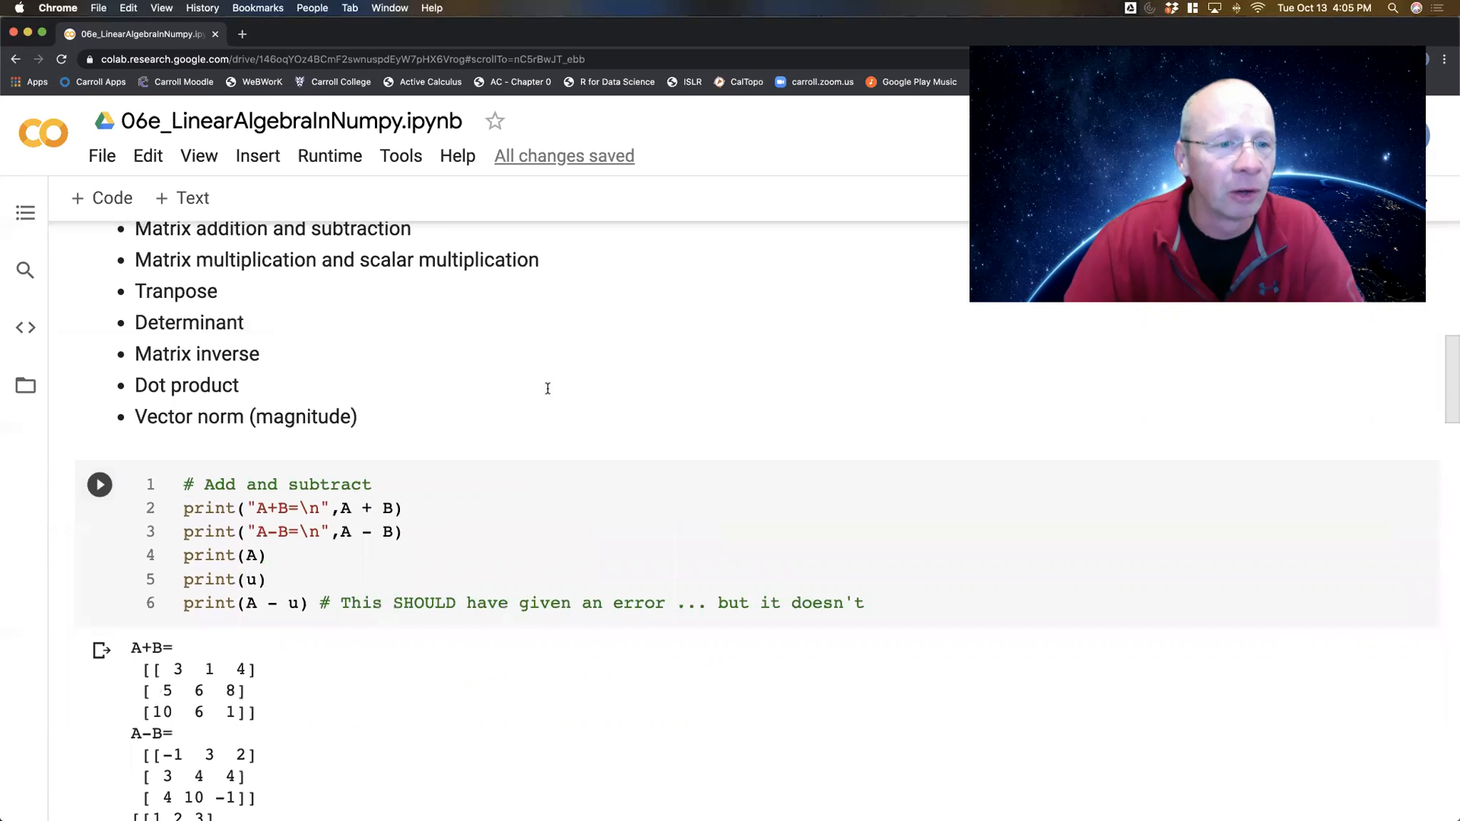
pyautogui.scroll(-3, 548, 391)
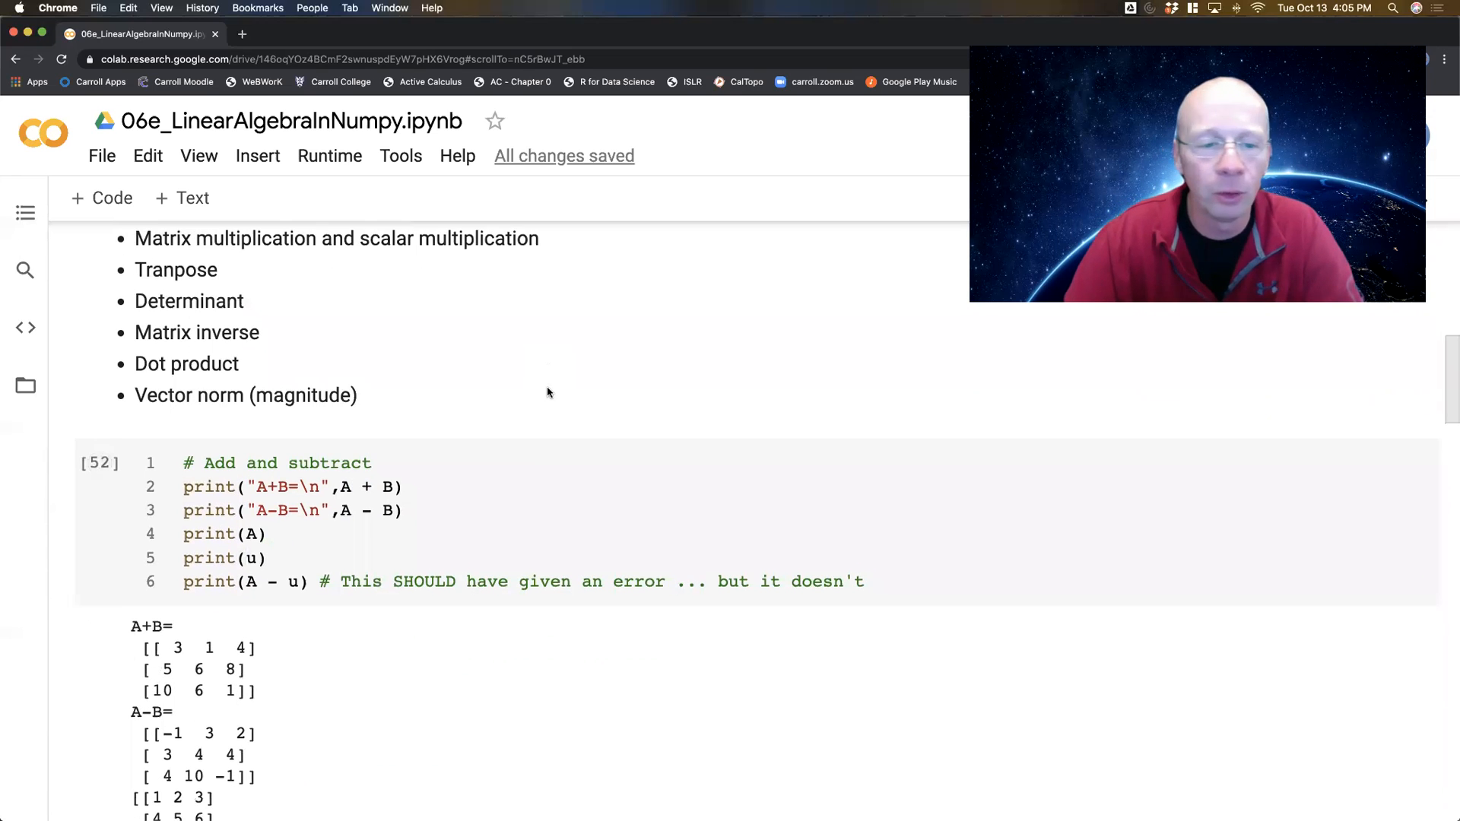
pyautogui.scroll(-5, 548, 390)
pyautogui.scroll(-5, 548, 392)
pyautogui.scroll(-4, 548, 392)
pyautogui.scroll(-4, 549, 391)
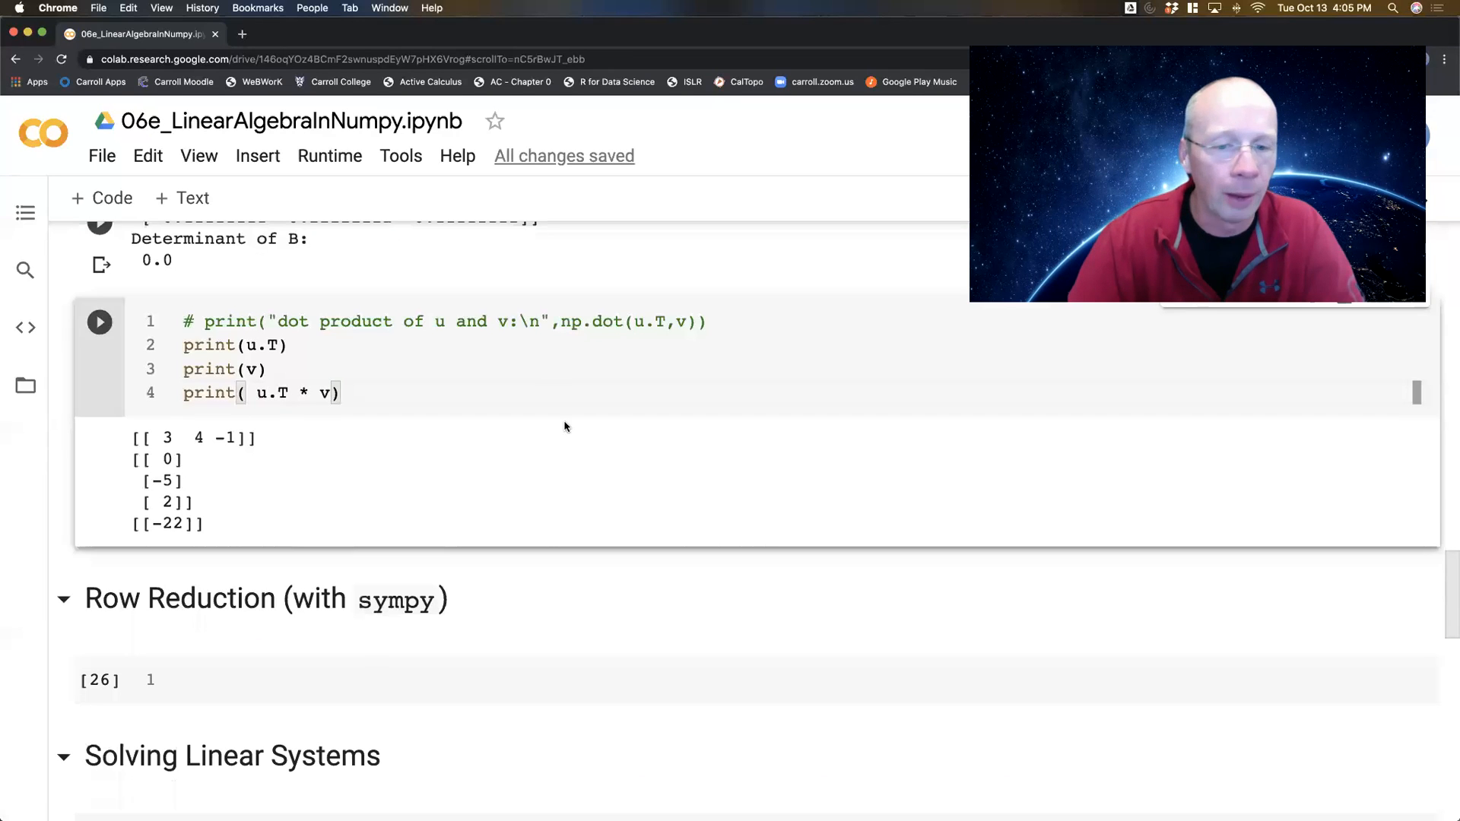
# - Print the norm of u with np.linalg.norm(u), giving 5.0990195135927845
pyautogui.click(705, 551)
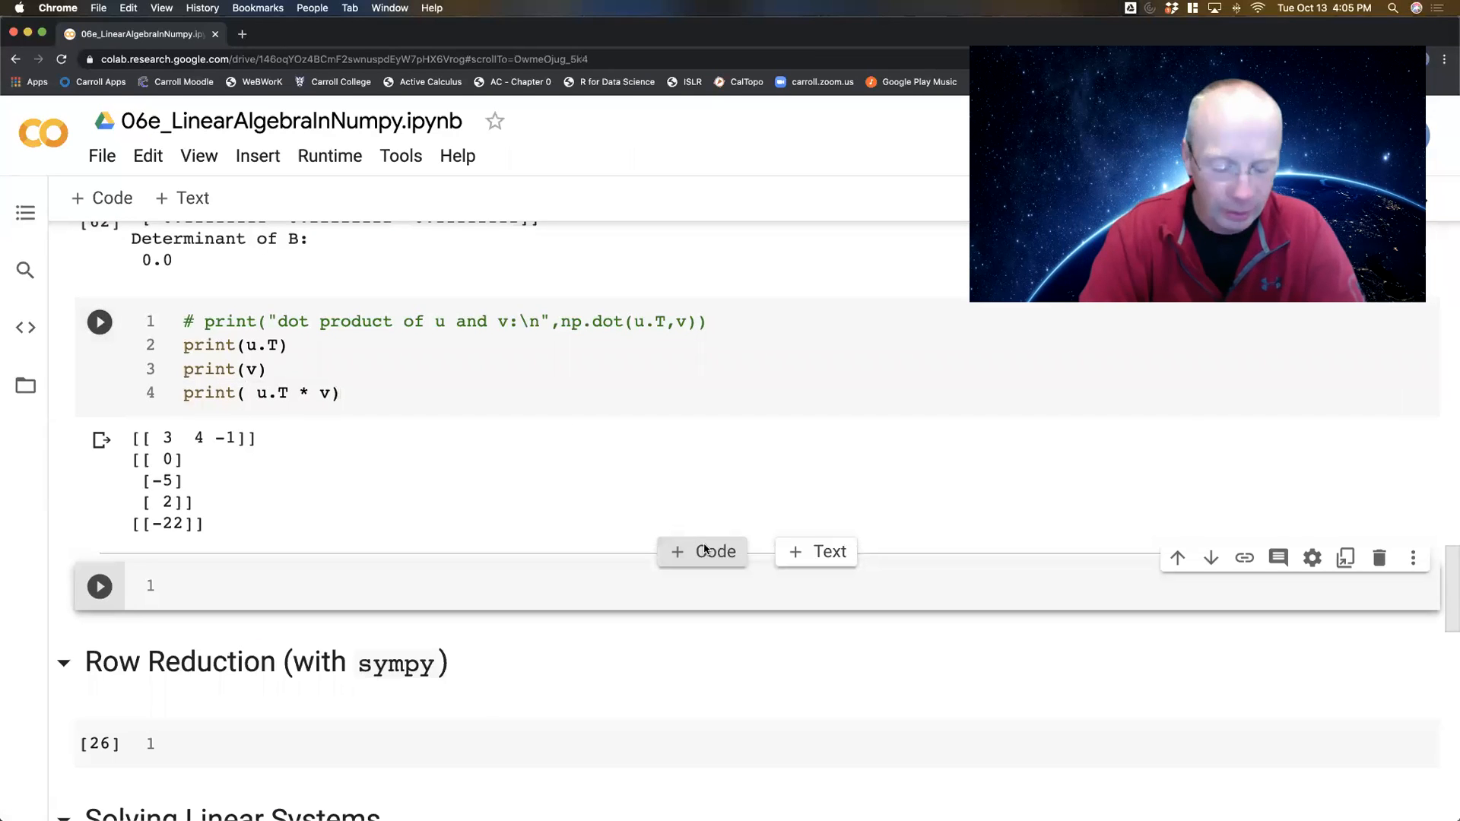
pyautogui.write('print(')
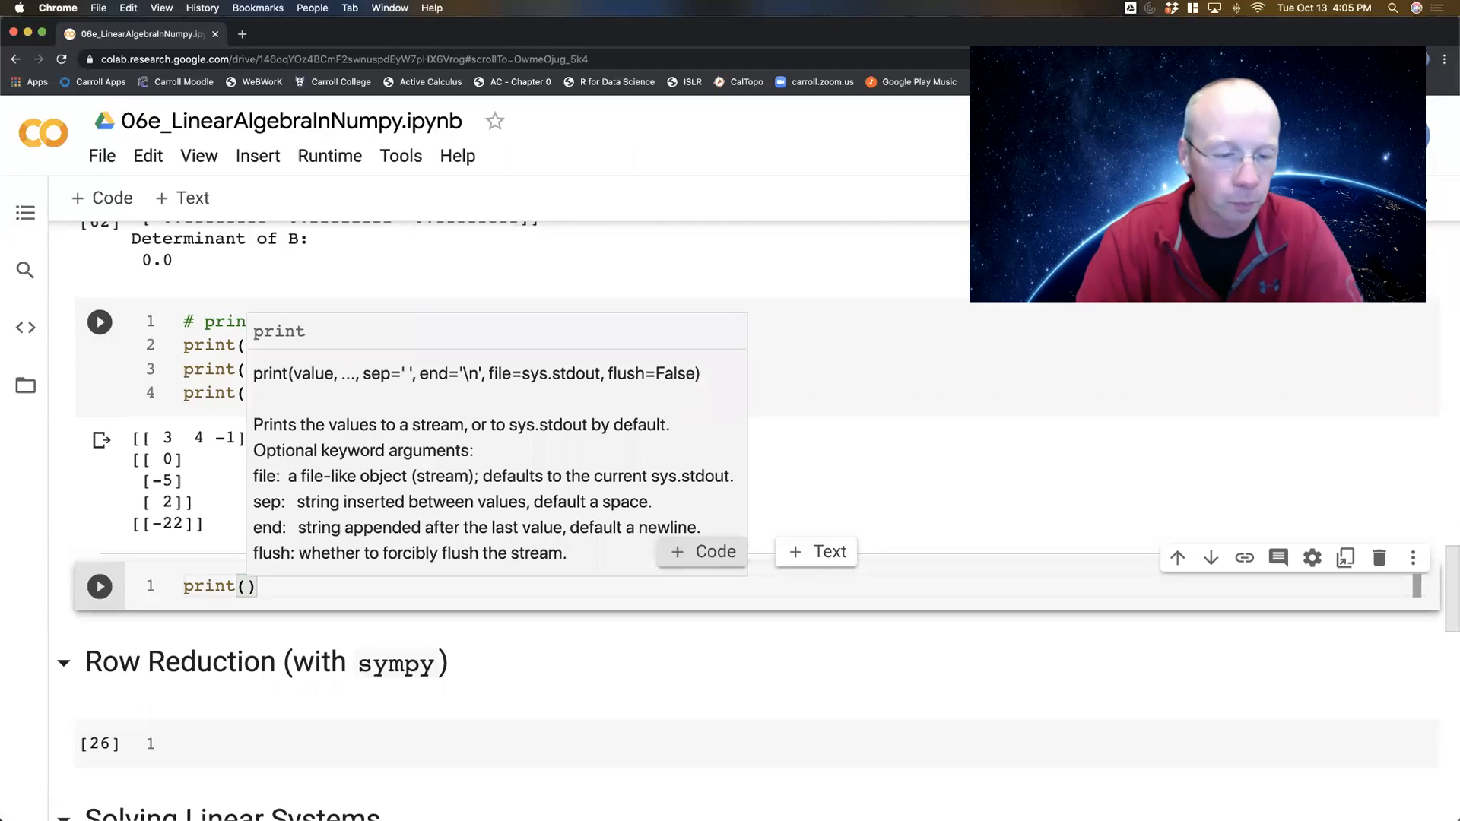
pyautogui.write('"nomr of')
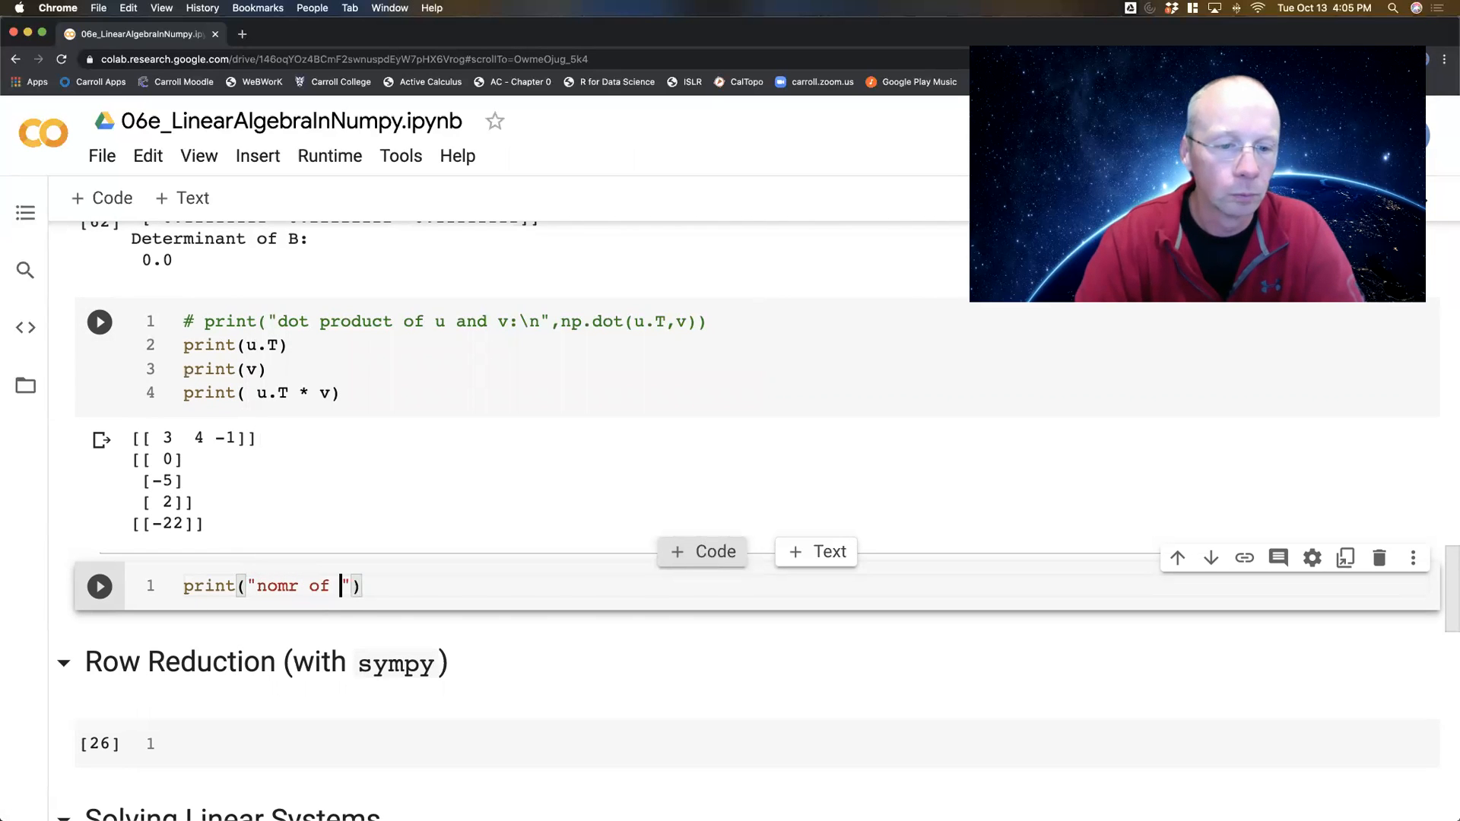
pyautogui.press('BackSpace')
pyautogui.press('BackSpace')
pyautogui.press('BackSpace')
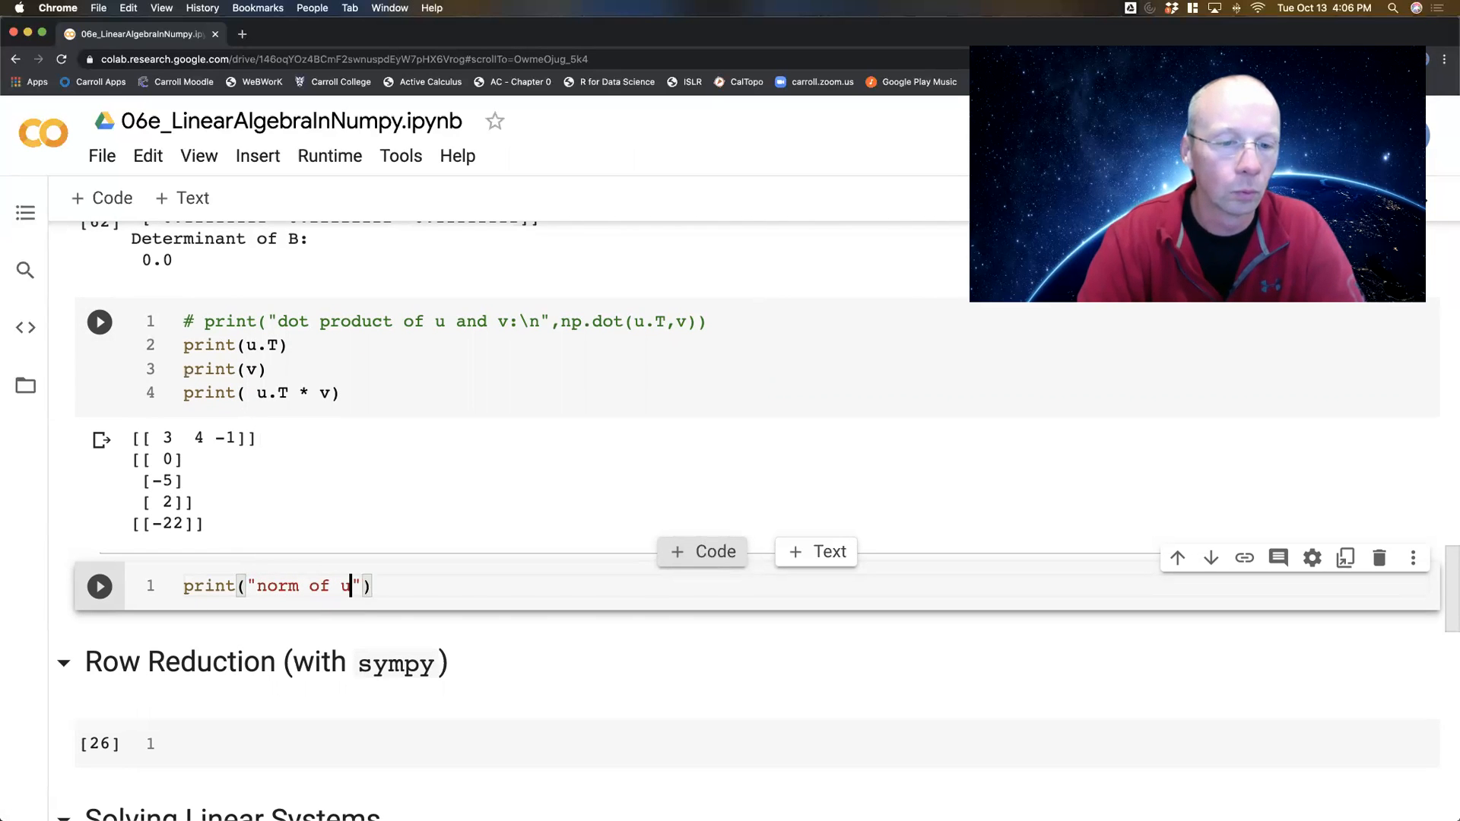
pyautogui.write(',')
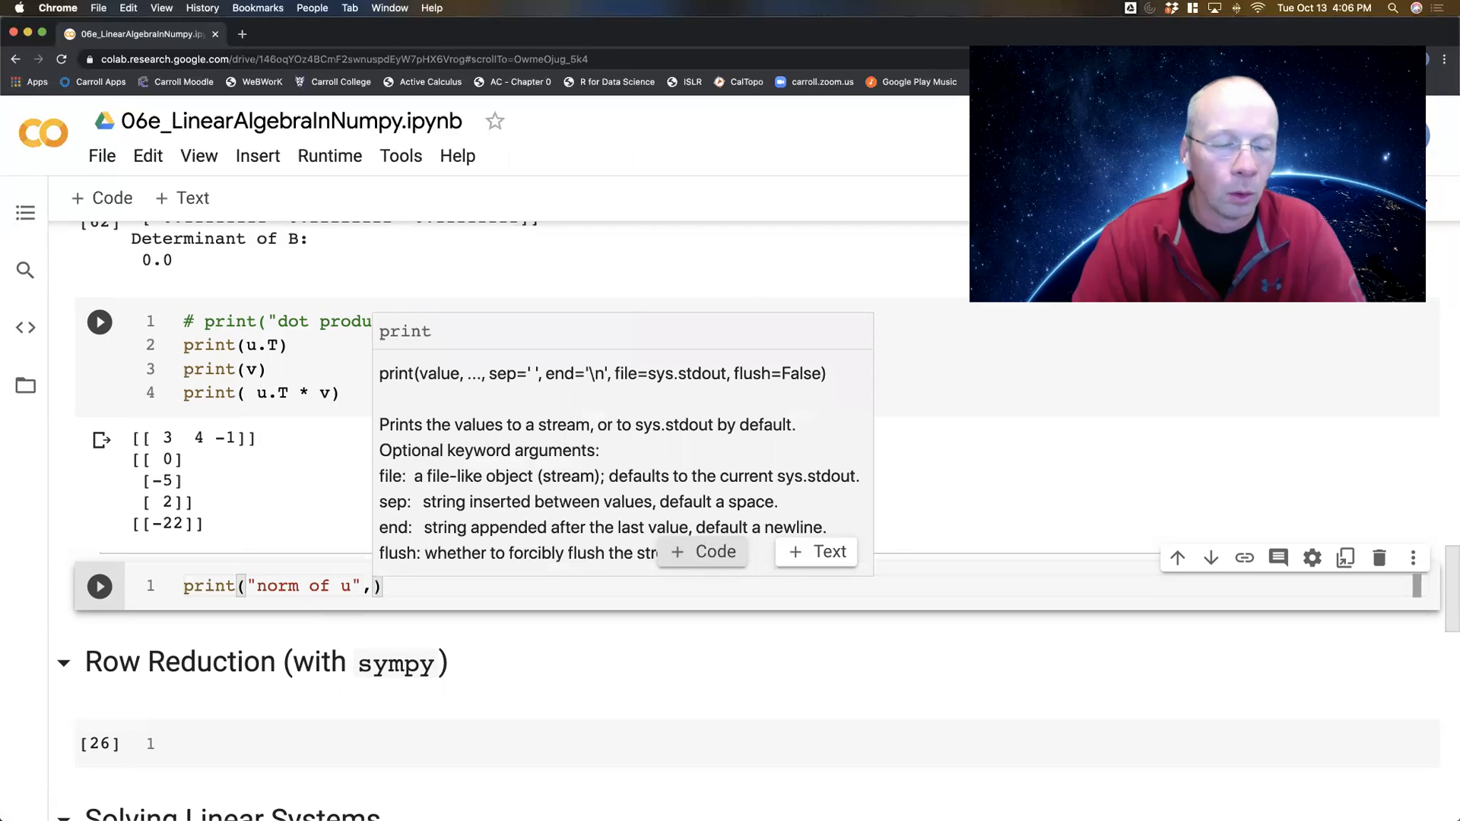
pyautogui.write('np.norm(')
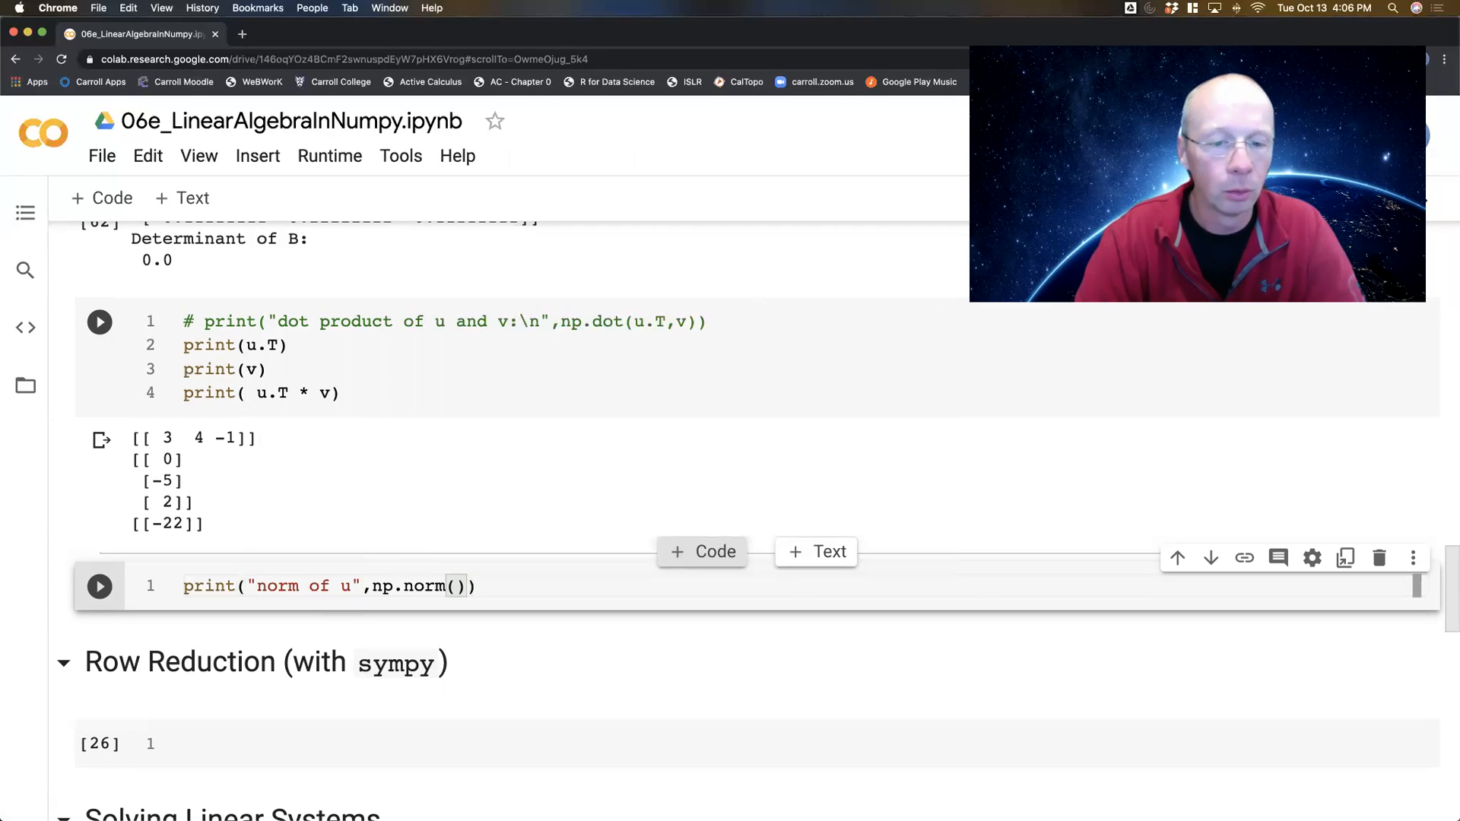
pyautogui.press('BackSpace')
pyautogui.press('BackSpace')
pyautogui.press('BackSpace')
pyautogui.write('na')
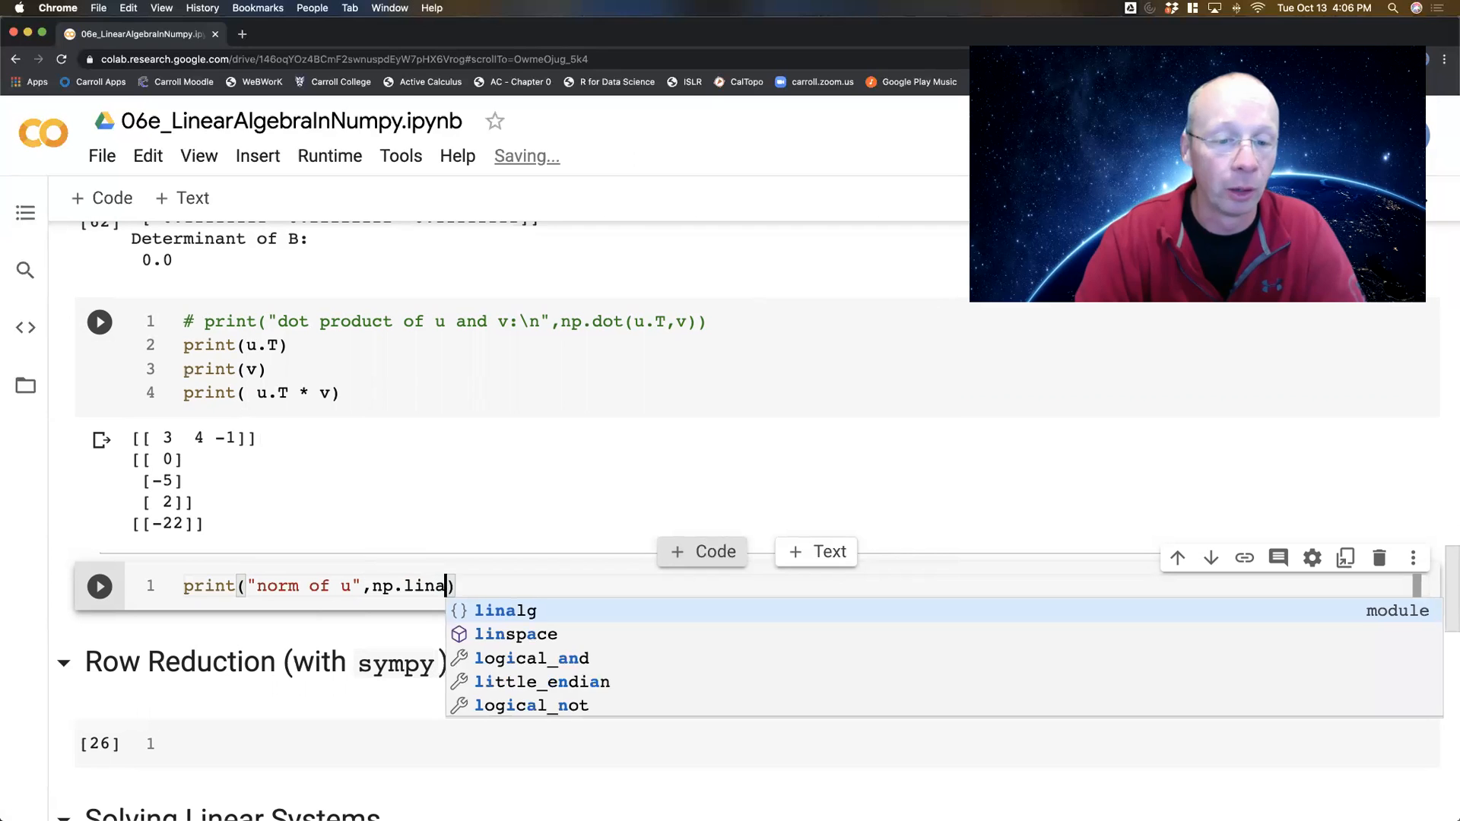
pyautogui.write('lg.norm')
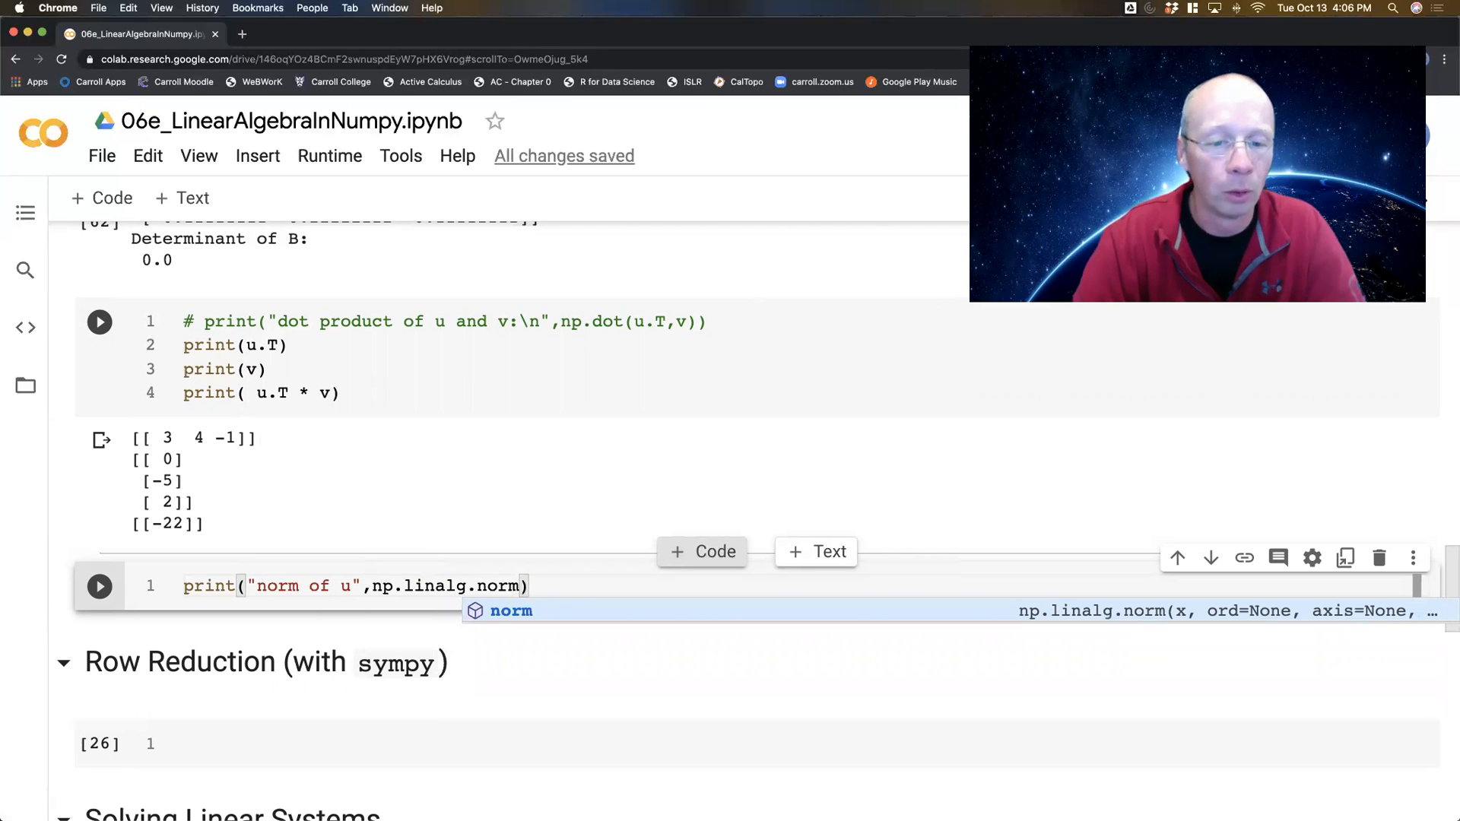
pyautogui.write('(u)')
pyautogui.hotkey('shift', 'Return')
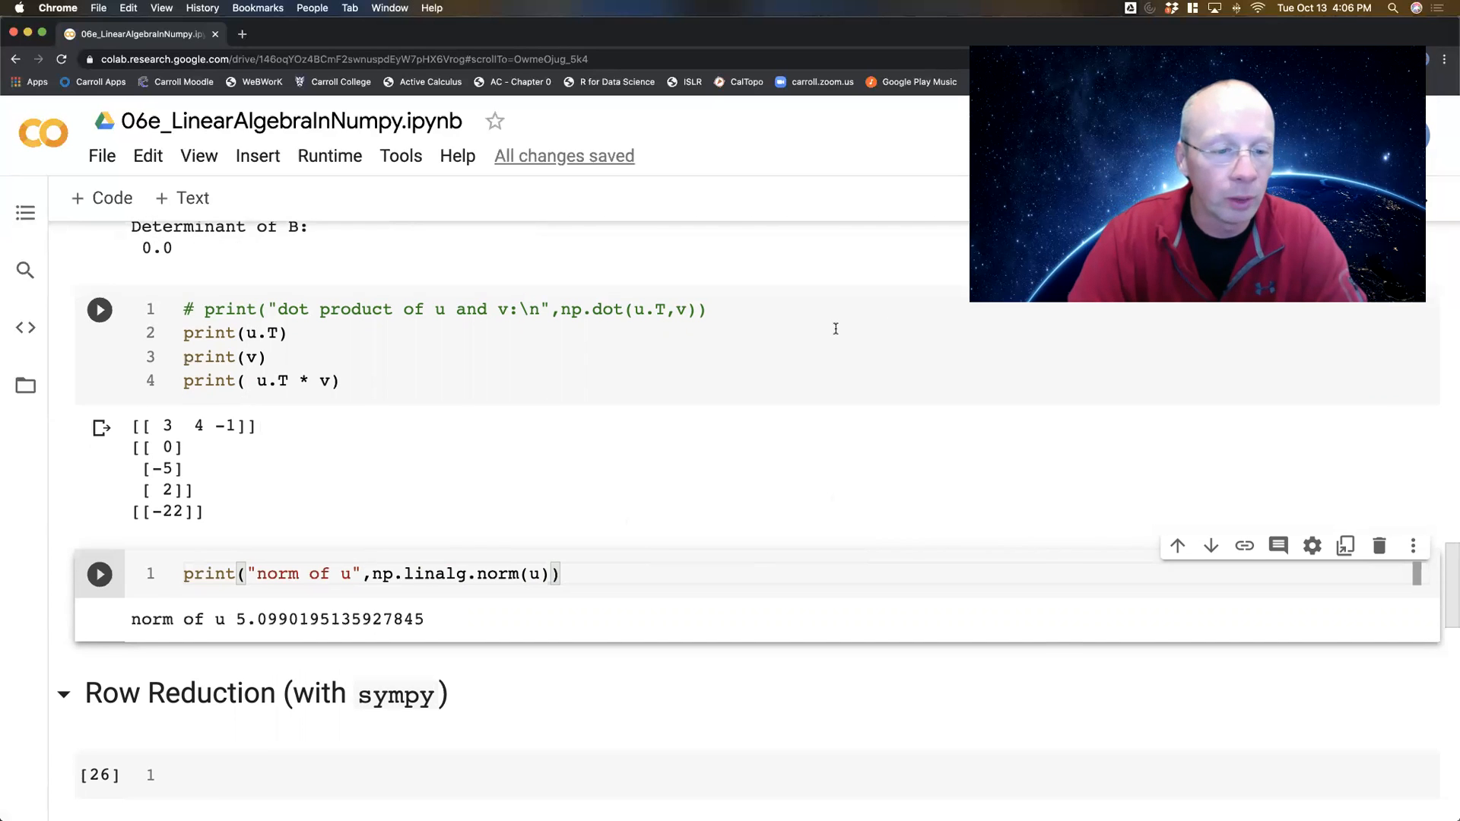
pyautogui.scroll(-3, 835, 330)
pyautogui.scroll(-3, 835, 328)
pyautogui.scroll(4, 835, 328)
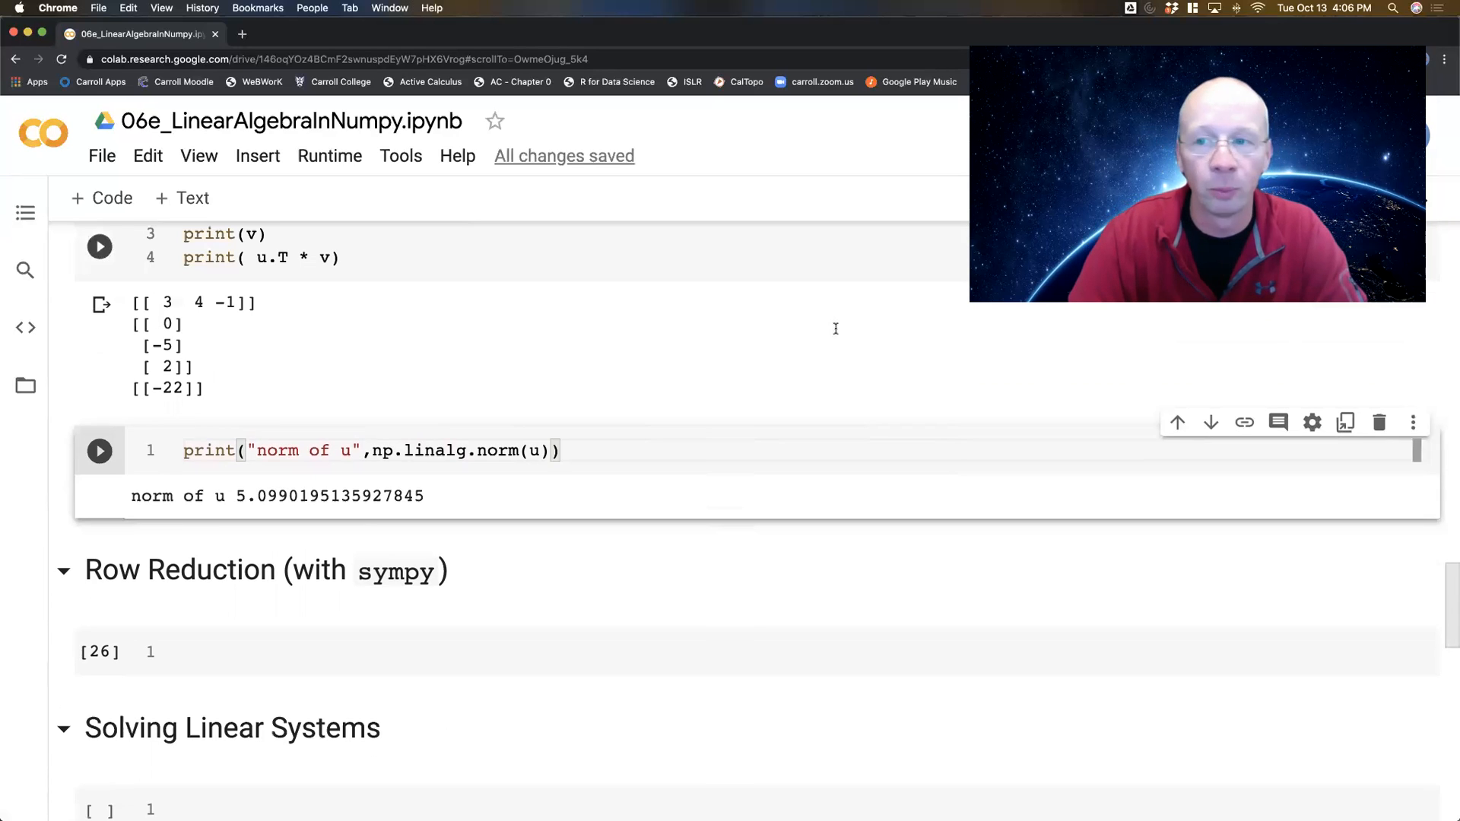